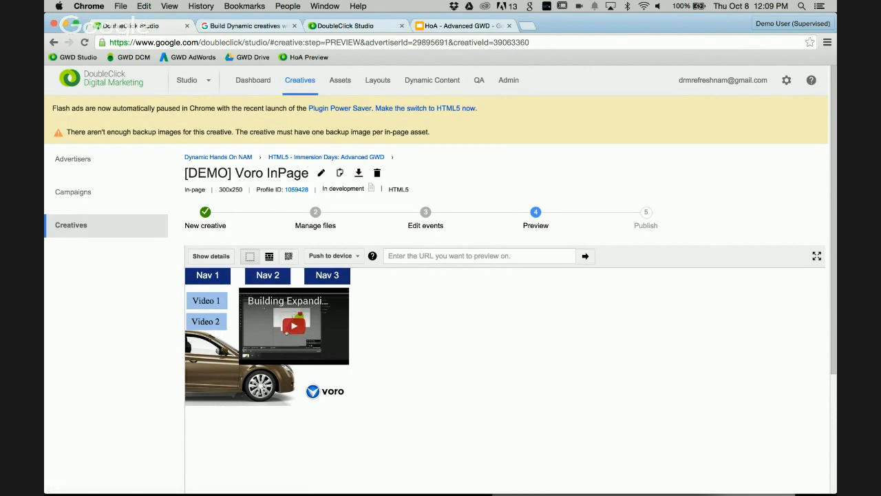
- Test the second video and the scrollable text behind Nav 3 in the Voro InPage creative preview
{"action": "left_click", "coordinate": [208, 320]}
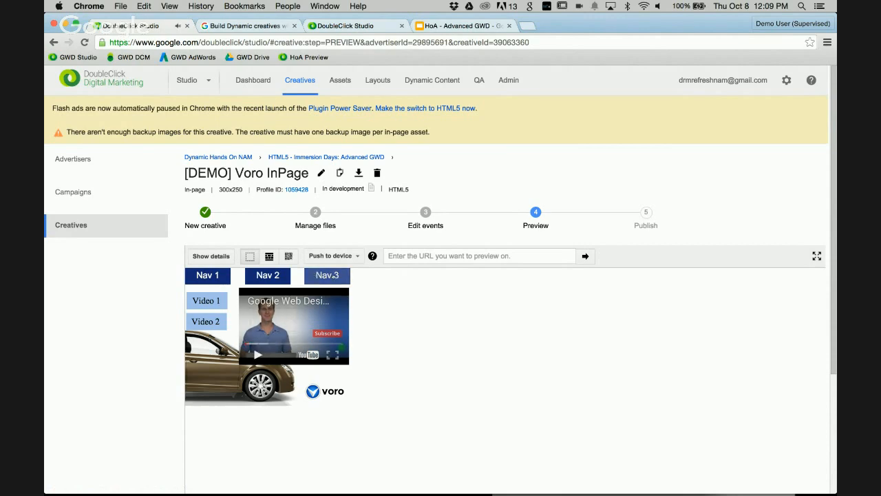
{"action": "left_click", "coordinate": [333, 275]}
{"action": "scroll", "coordinate": [326, 311], "scroll_direction": "down", "scroll_amount": 5}
{"action": "scroll", "coordinate": [326, 311], "scroll_direction": "up", "scroll_amount": 5}
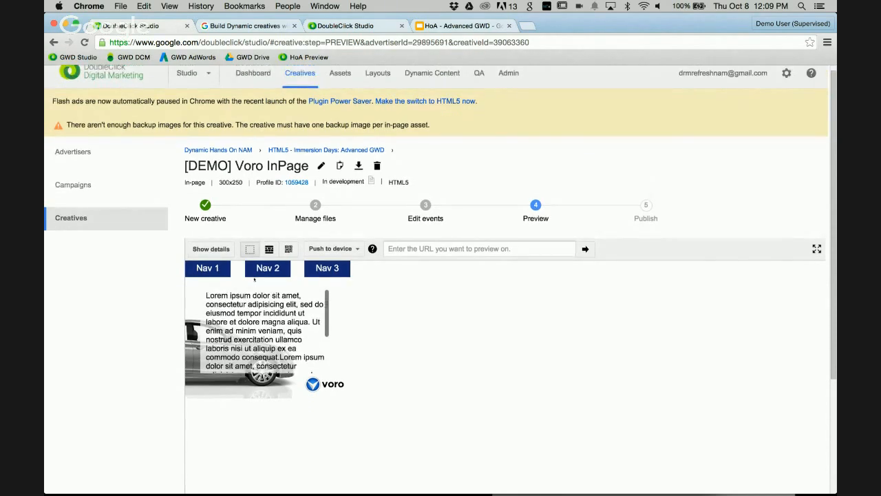
{"action": "scroll", "coordinate": [366, 328], "scroll_direction": "up", "scroll_amount": 1}
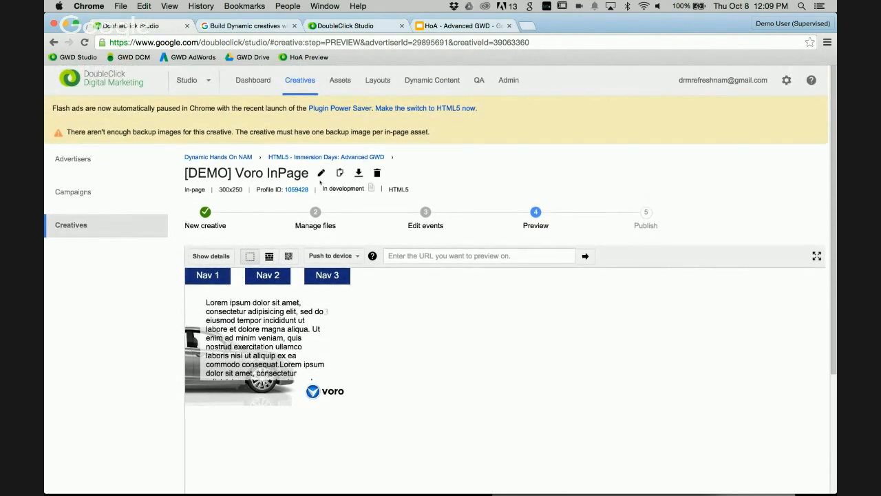
- Review the dynamic profile's fields and feed in the other DoubleClick Studio tab, and return to the creative preview
{"action": "key", "text": "super+Tab"}
{"action": "left_click", "coordinate": [323, 26]}
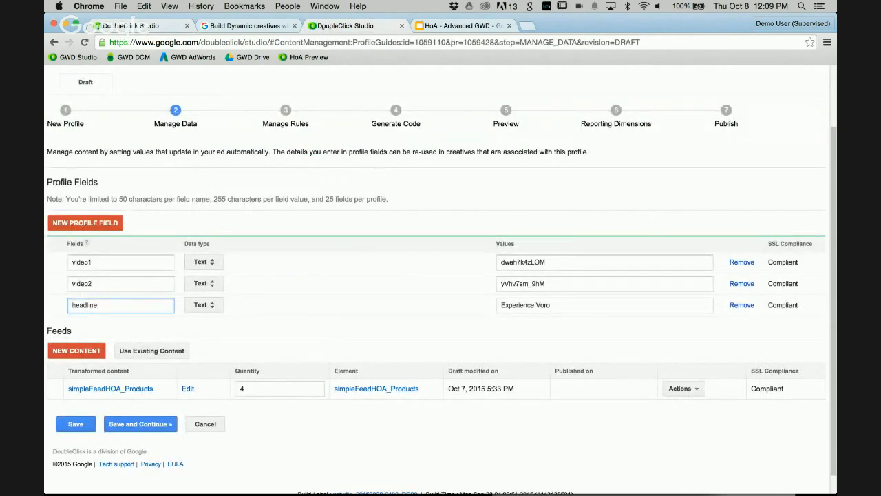
{"action": "left_click", "coordinate": [162, 27]}
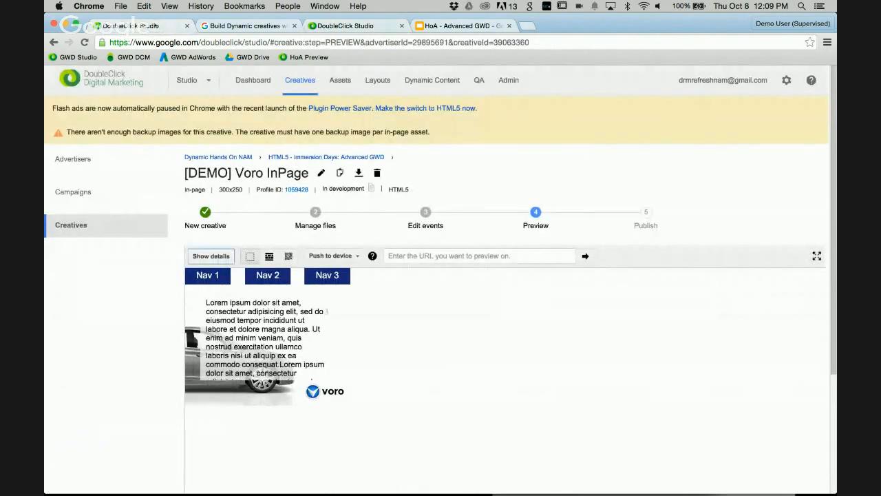
- Switch to Google Web Designer, view the demo ad's page list and play page1's timeline animation
{"action": "key", "text": "super+Tab"}
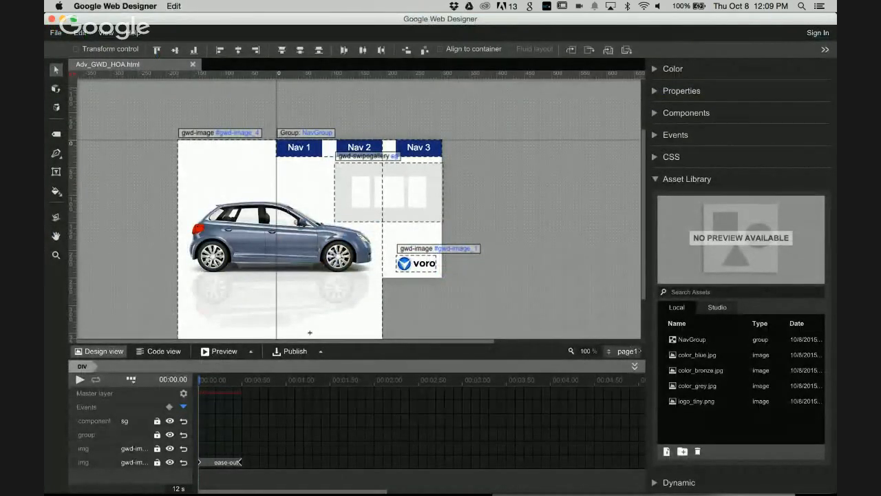
{"action": "left_click", "coordinate": [627, 350]}
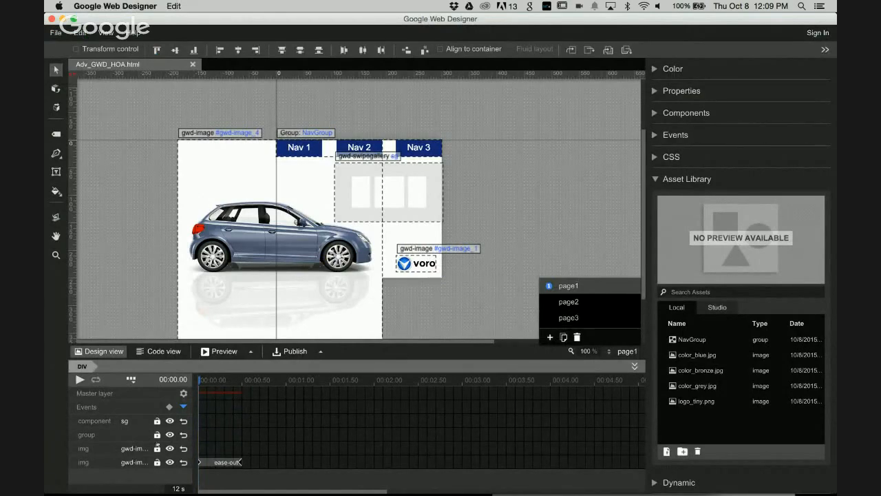
{"action": "left_click", "coordinate": [79, 379]}
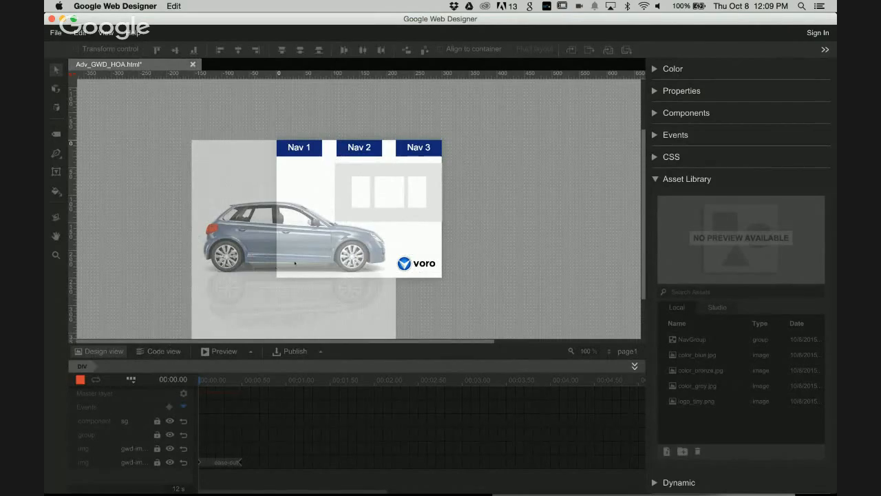
{"action": "left_click", "coordinate": [80, 380]}
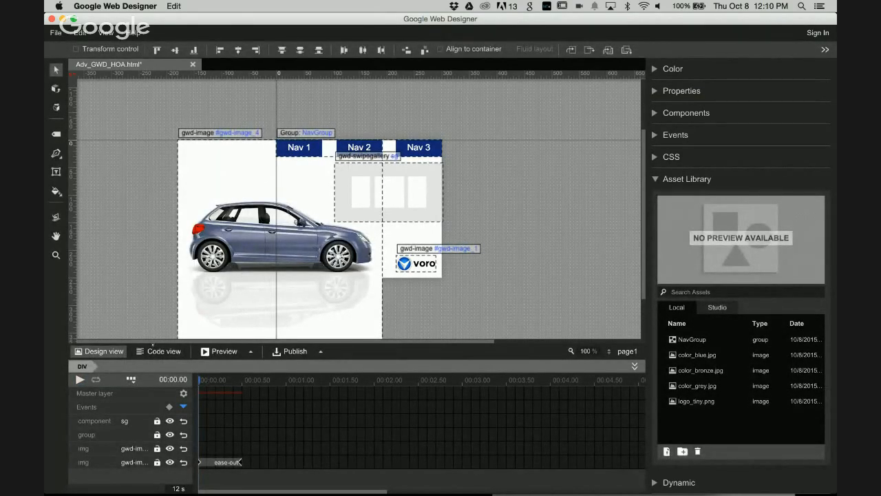
- Examine the dynamic content variables in the demo ad's code, and return to the design view
{"action": "left_click", "coordinate": [158, 351]}
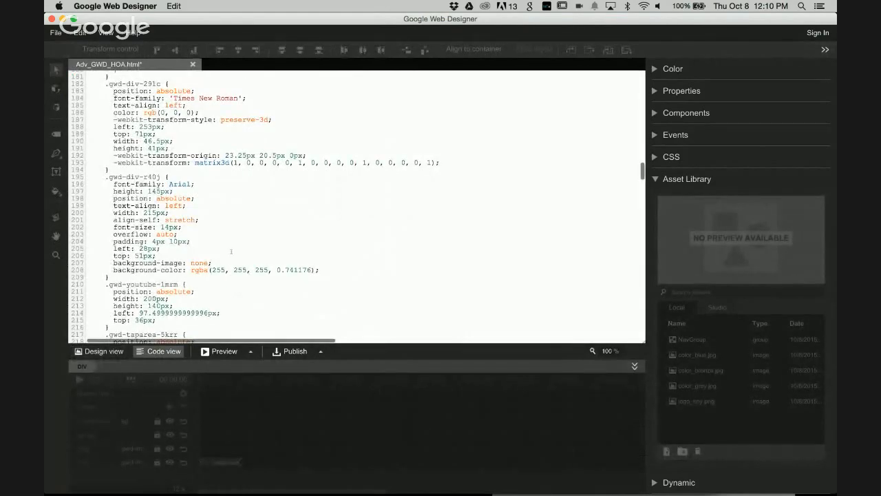
{"action": "scroll", "coordinate": [231, 251], "scroll_direction": "down", "scroll_amount": 20}
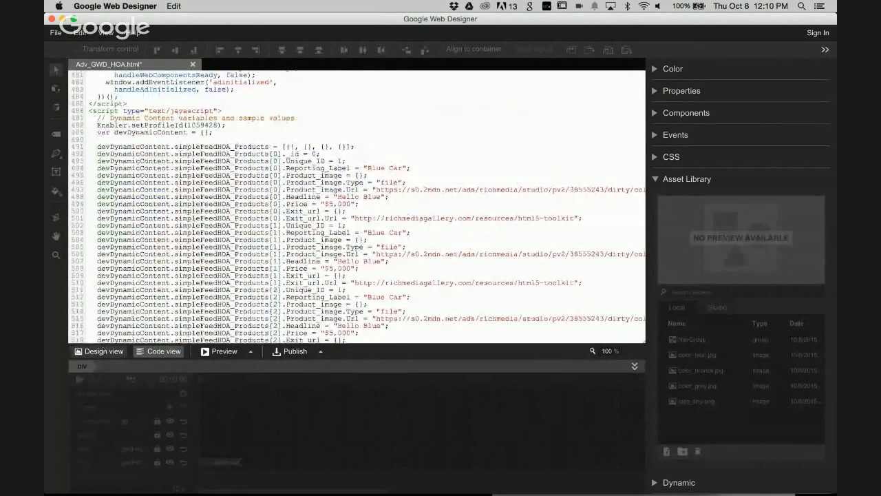
{"action": "left_click", "coordinate": [100, 351]}
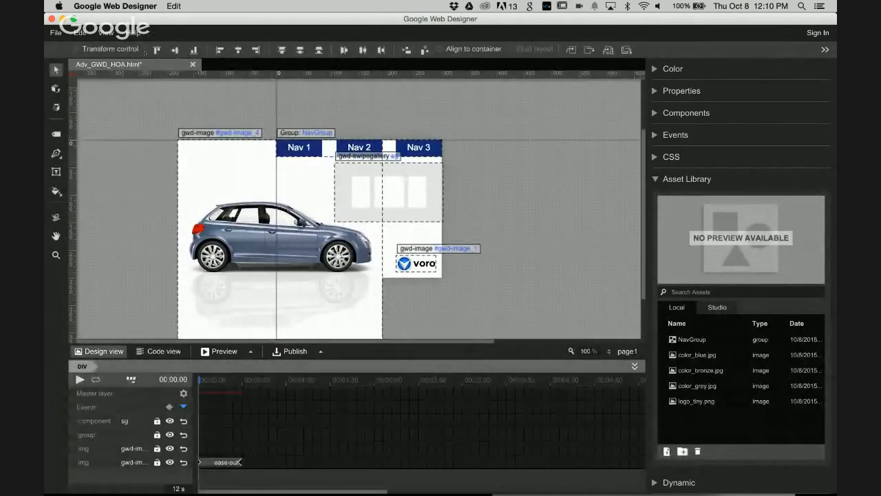
- Create a blank 300 x 250 DoubleClick banner file named "[FINAL] Voro InPage" with the Quick animation mode
{"action": "left_click", "coordinate": [55, 33]}
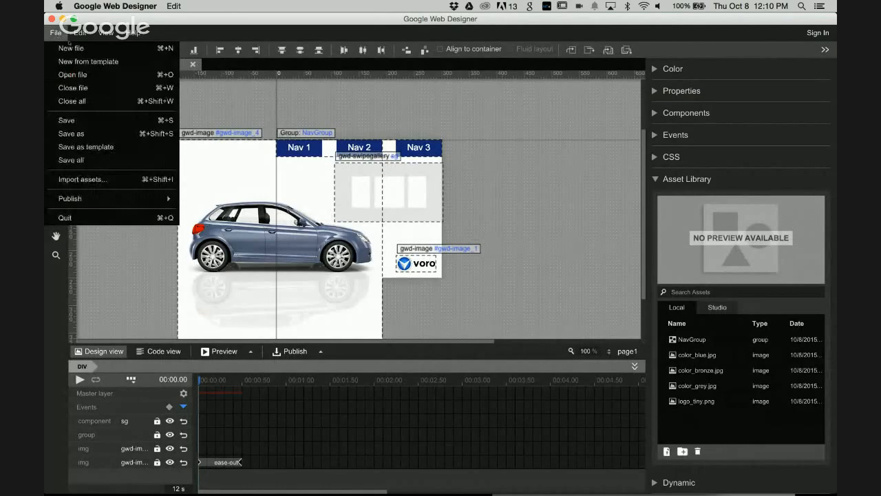
{"action": "left_click", "coordinate": [71, 49]}
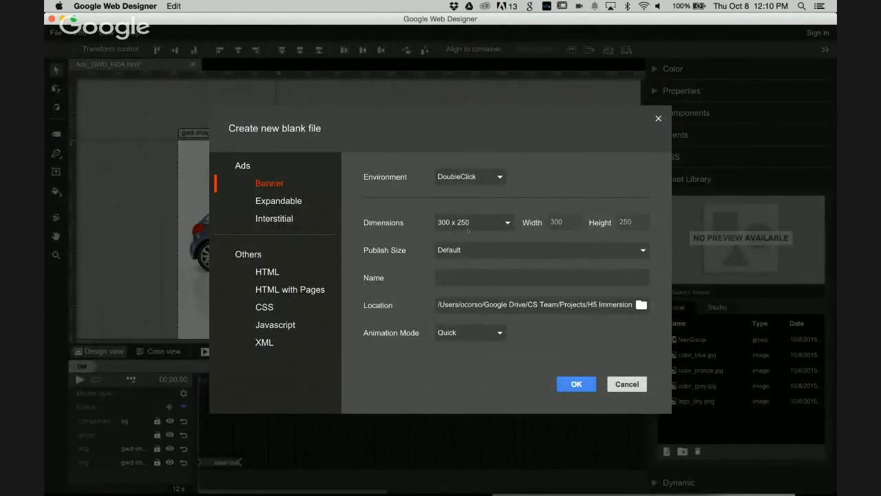
{"action": "type", "text": "[FINAL] VO"}
{"action": "key", "text": "BackSpace"}
{"action": "type", "text": "rot"}
{"action": "key", "text": "BackSpace"}
{"action": "key", "text": "BackSpace"}
{"action": "key", "text": "BackSpace"}
{"action": "type", "text": "oro InPage"}
{"action": "left_click", "coordinate": [577, 384]}
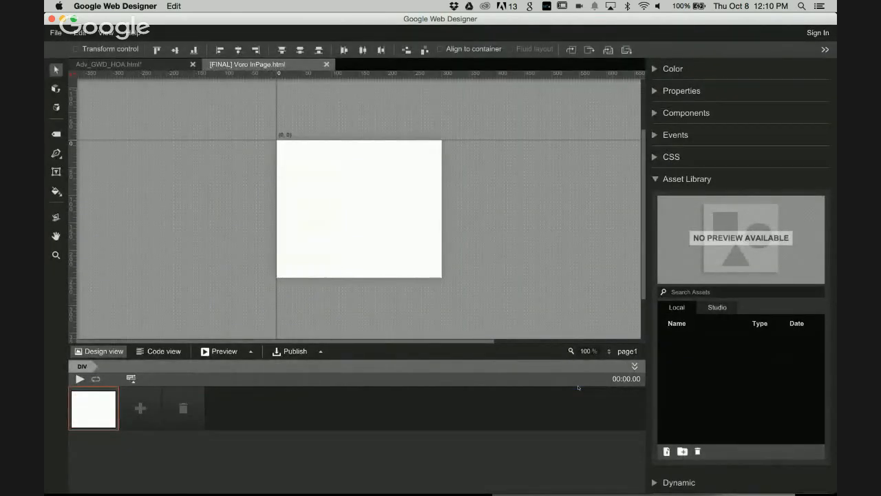
{"action": "left_click", "coordinate": [628, 351]}
{"action": "left_click", "coordinate": [673, 180]}
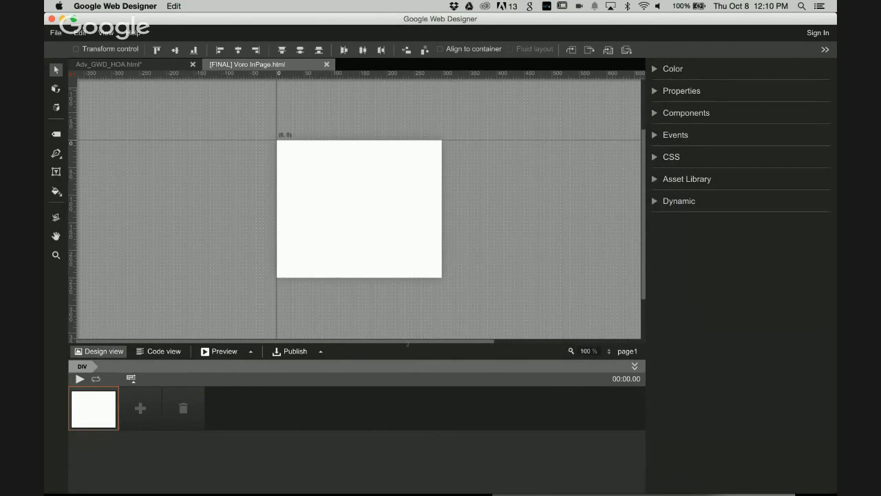
{"action": "left_click", "coordinate": [654, 180]}
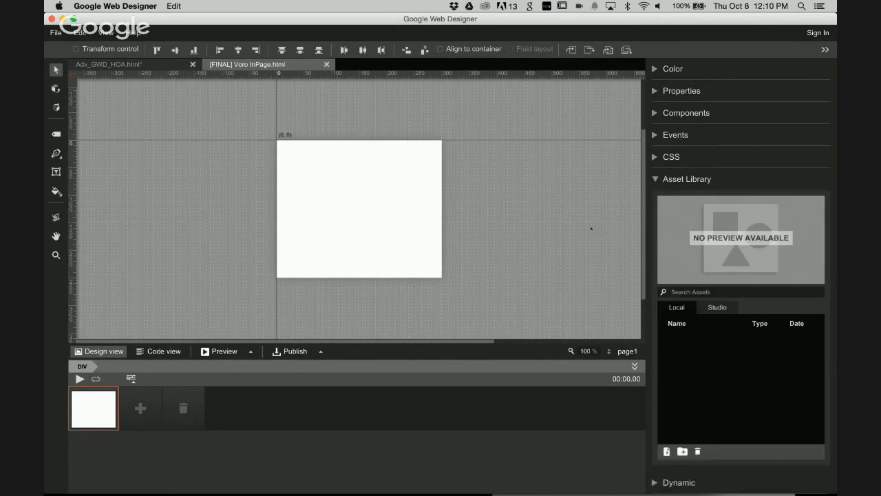
- Change the timeline to advanced mode and import color_blue.jpg, color_bronze.jpg, color_grey.jpg and color_white.jpg from the assets/colors folder
{"action": "left_click", "coordinate": [131, 378]}
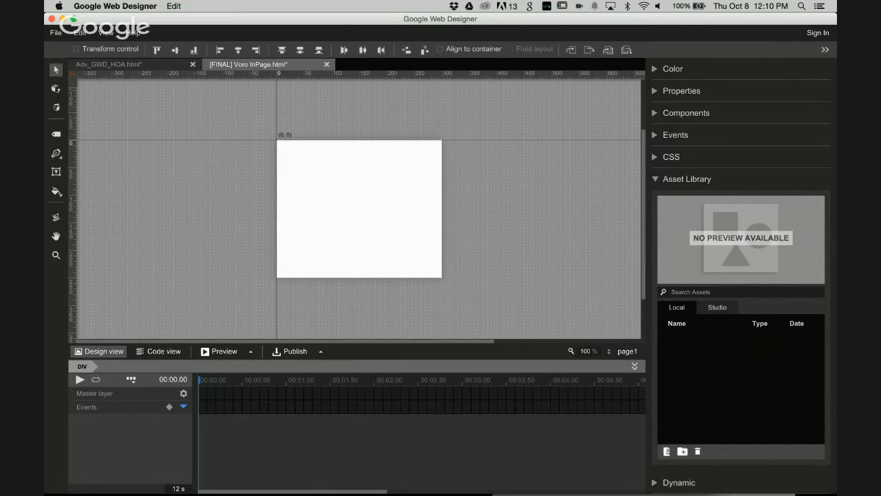
{"action": "left_click", "coordinate": [667, 451]}
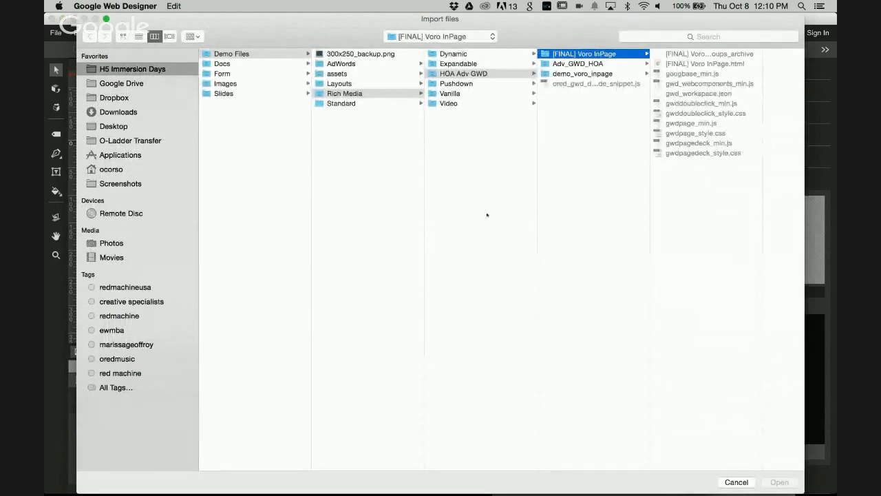
{"action": "left_click", "coordinate": [365, 74]}
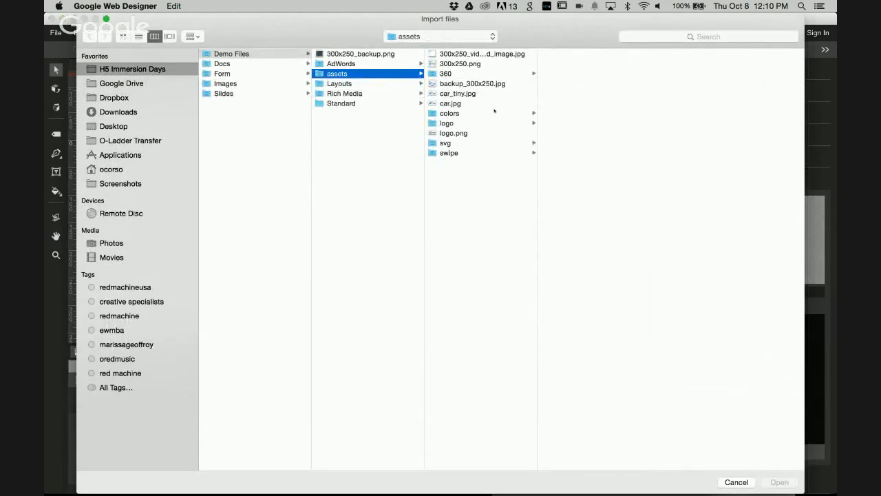
{"action": "left_click", "coordinate": [496, 112]}
{"action": "left_click", "coordinate": [597, 84]}
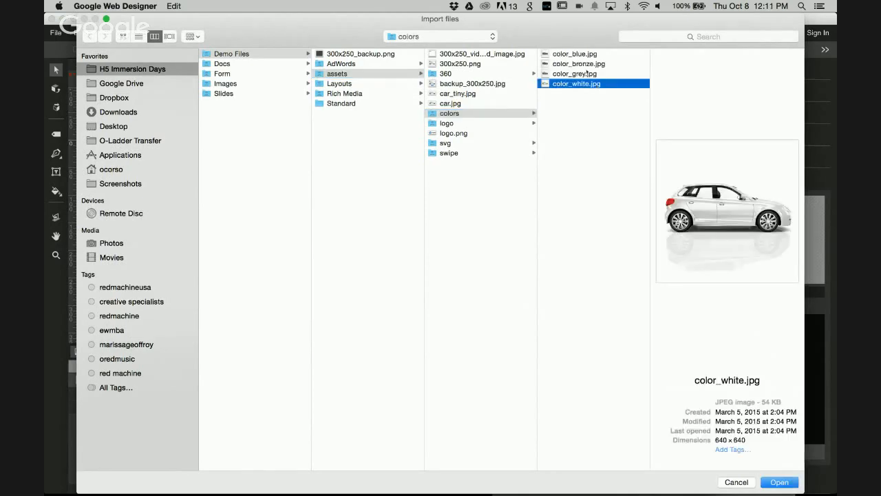
{"action": "left_click", "coordinate": [583, 54], "text": "shift"}
{"action": "left_click", "coordinate": [765, 481]}
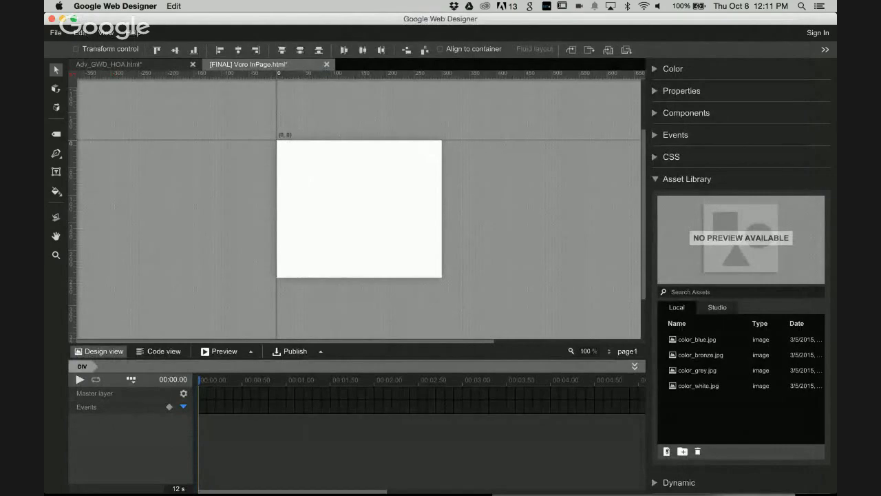
- Import logo_tiny.png from the assets/logo folder into the asset library
{"action": "left_click", "coordinate": [666, 451]}
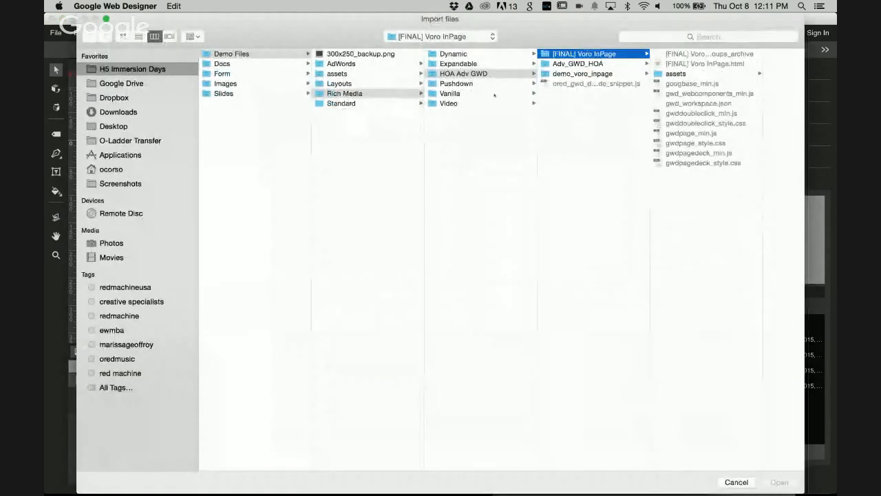
{"action": "left_click", "coordinate": [389, 76]}
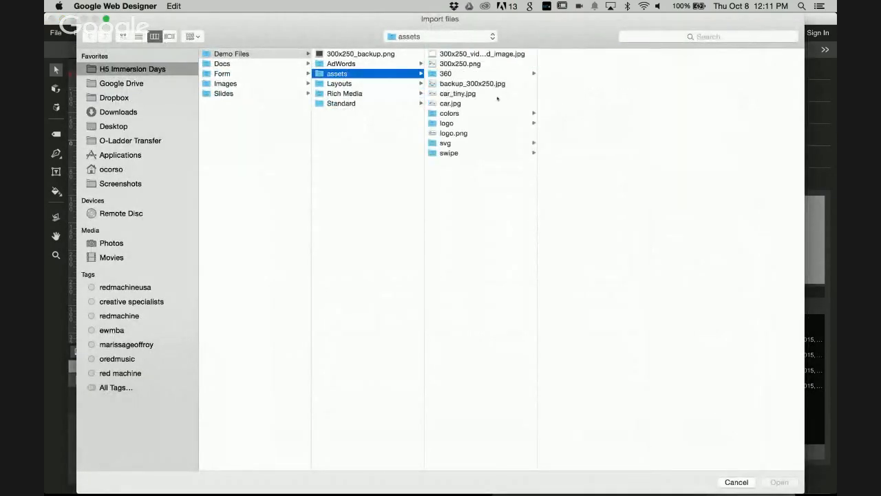
{"action": "left_click", "coordinate": [493, 123]}
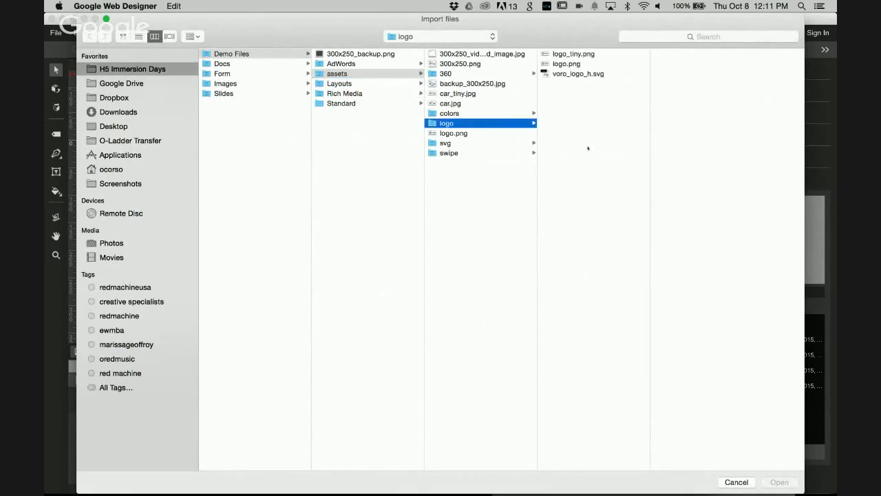
{"action": "left_click", "coordinate": [587, 55]}
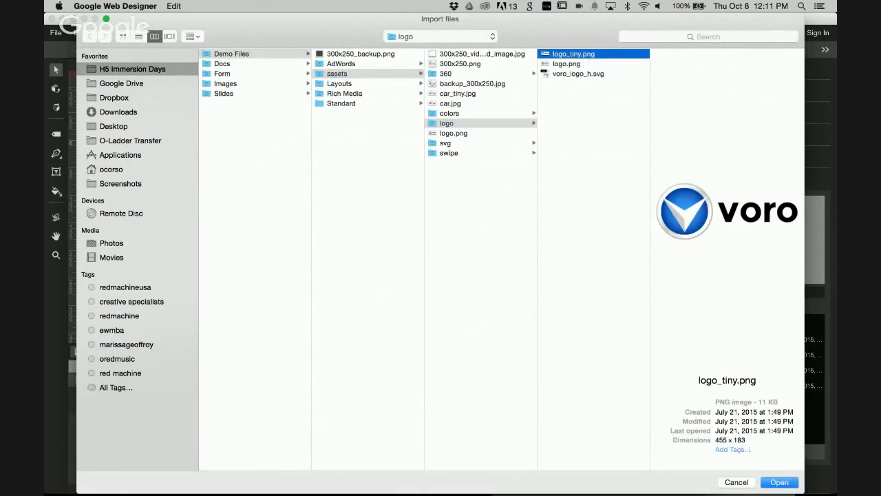
{"action": "left_click", "coordinate": [779, 482]}
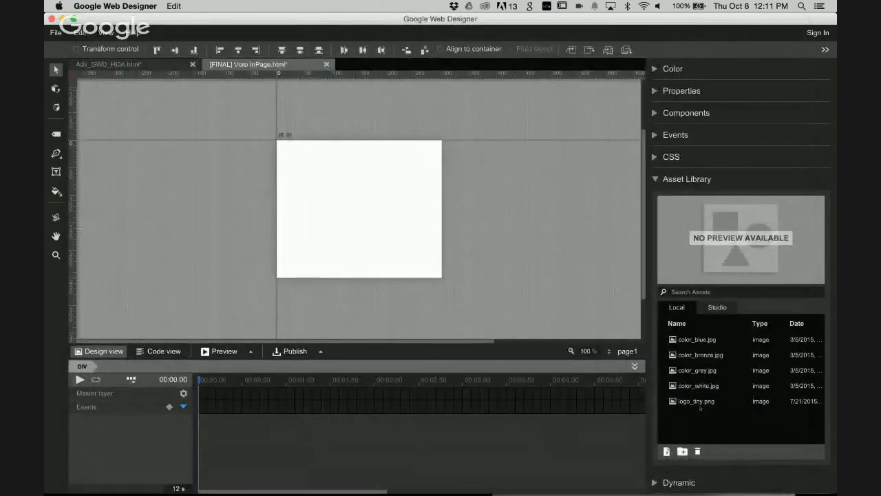
- Place logo_tiny.png on the stage and, with the transform control enabled, scale it down to fit the stage's lower-right corner
{"action": "left_click_drag", "start_coordinate": [701, 403], "coordinate": [393, 227]}
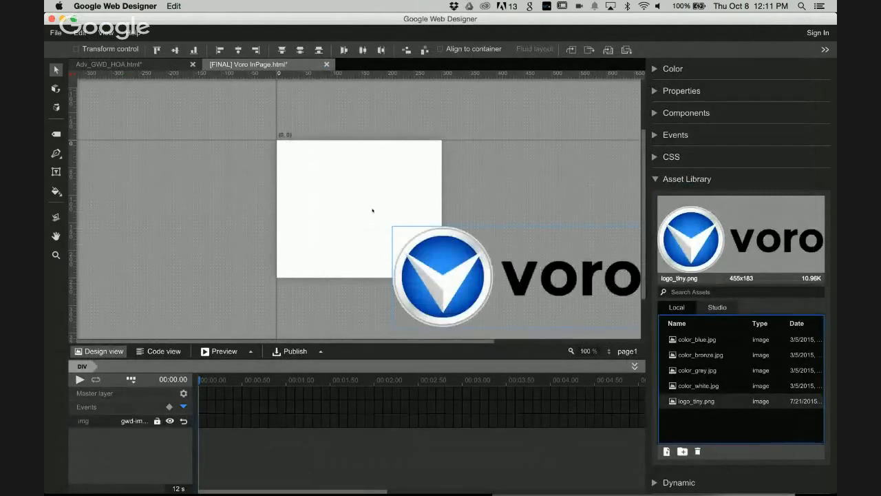
{"action": "left_click_drag", "start_coordinate": [447, 274], "coordinate": [345, 227]}
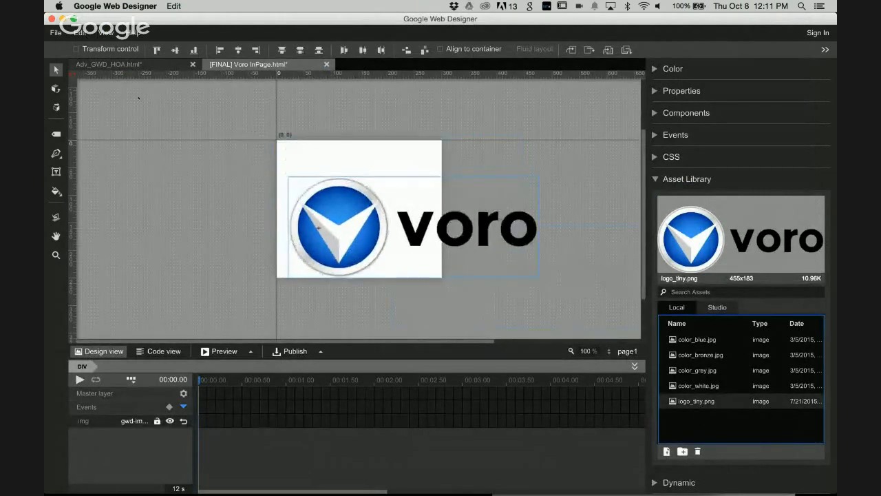
{"action": "left_click", "coordinate": [76, 49]}
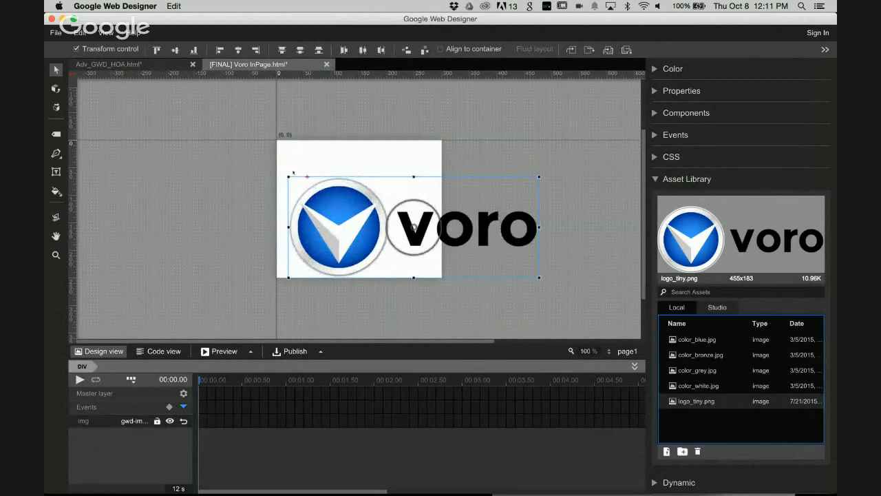
{"action": "left_click_drag", "start_coordinate": [287, 176], "coordinate": [427, 242]}
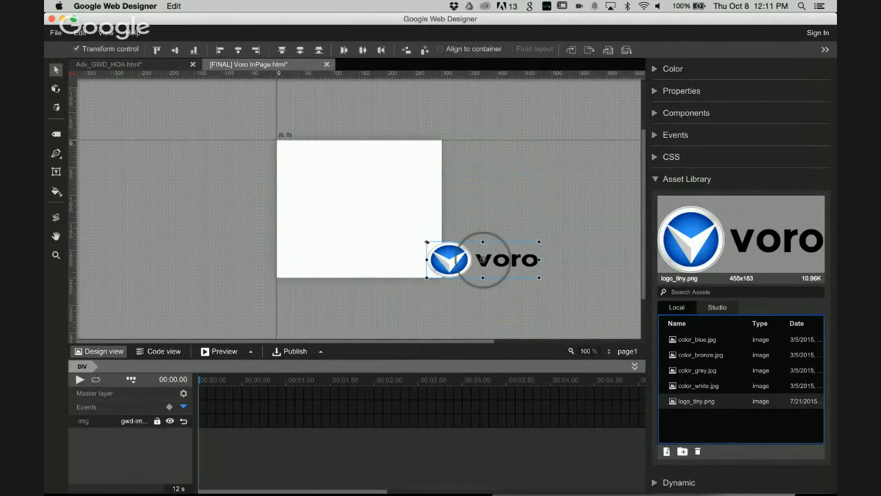
{"action": "key", "text": "super+z"}
{"action": "left_click_drag", "start_coordinate": [288, 176], "coordinate": [393, 255]}
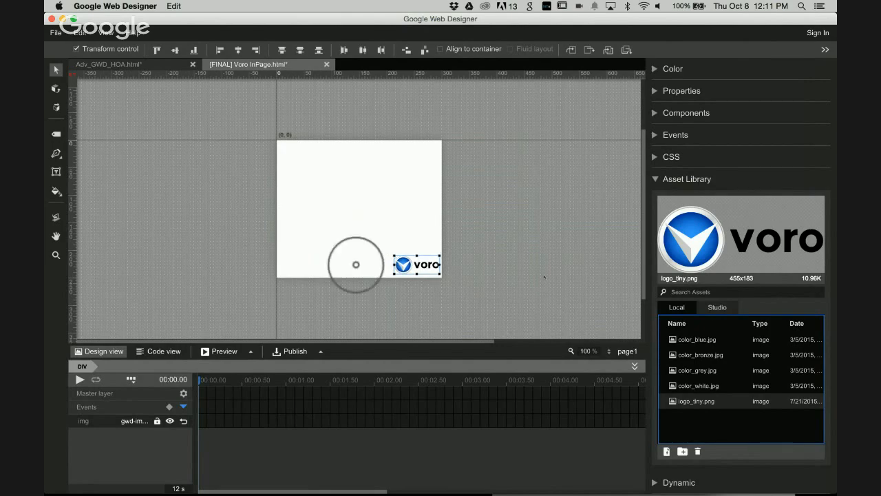
{"action": "left_click", "coordinate": [356, 264]}
- Place the color_blue.jpg car image on the stage, extending beyond the stage's upper-left corner
{"action": "left_click", "coordinate": [716, 386]}
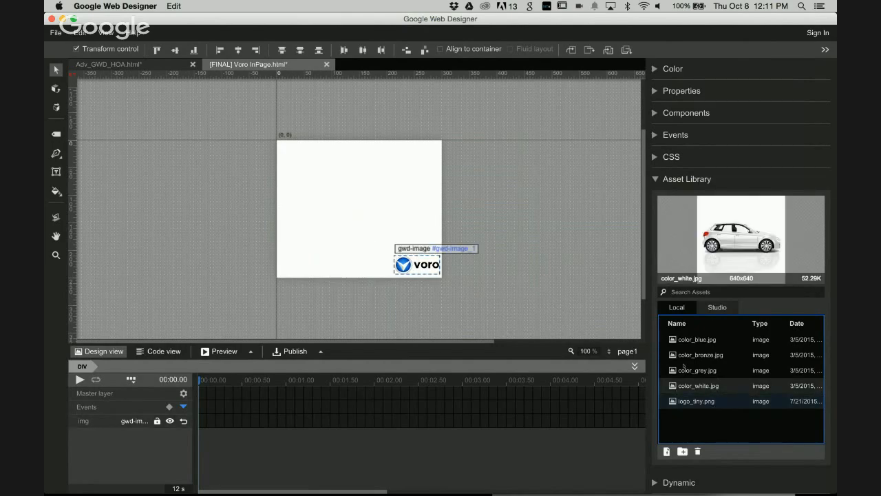
{"action": "left_click", "coordinate": [673, 339]}
{"action": "left_click", "coordinate": [190, 180]}
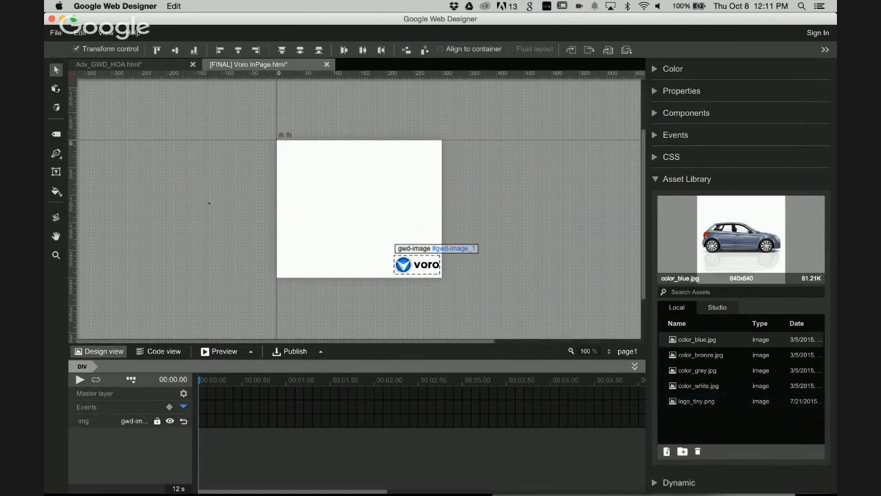
{"action": "left_click_drag", "start_coordinate": [308, 227], "coordinate": [130, 45]}
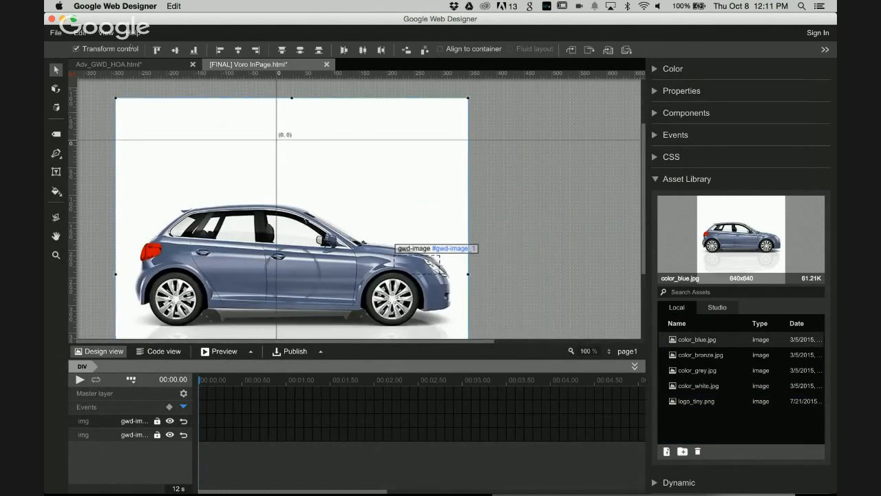
- Scale the blue car image down to about 410 x 410 px and position it at about left -222 px, top -20 px
{"action": "left_click_drag", "start_coordinate": [116, 98], "coordinate": [239, 222]}
{"action": "left_click_drag", "start_coordinate": [318, 230], "coordinate": [264, 184]}
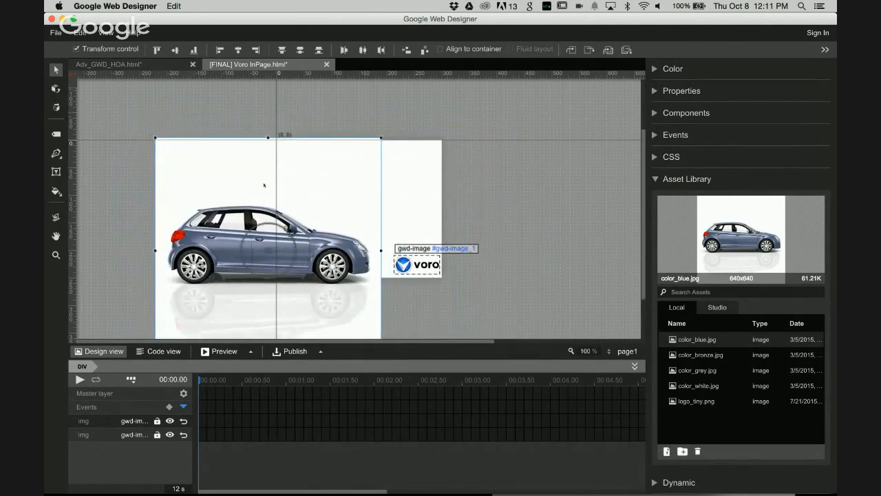
{"action": "left_click_drag", "start_coordinate": [302, 228], "coordinate": [302, 220]}
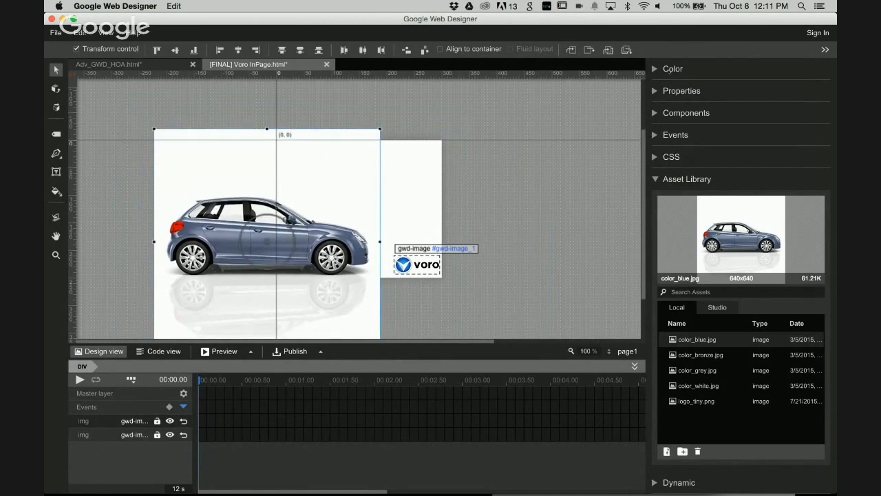
- Set the blue car image's opacity to 0.3 and shift it slightly upward
{"action": "left_click", "coordinate": [656, 91]}
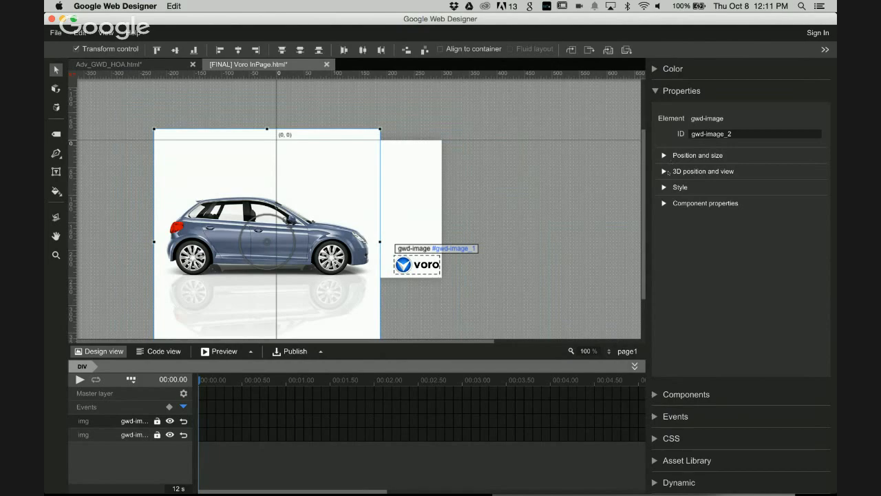
{"action": "left_click", "coordinate": [664, 154]}
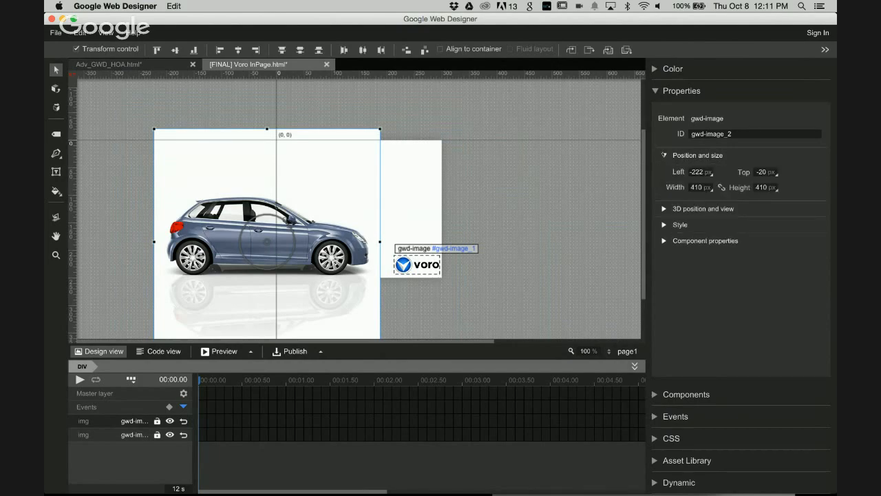
{"action": "left_click", "coordinate": [664, 156]}
{"action": "left_click", "coordinate": [664, 187]}
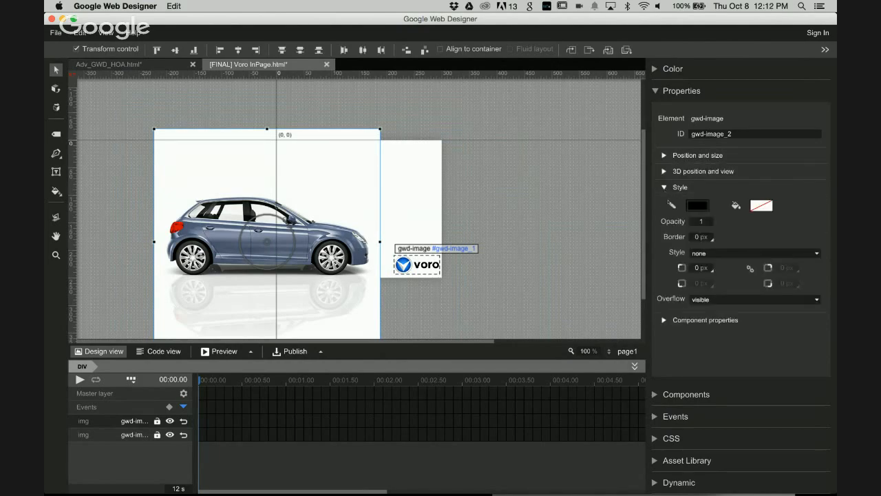
{"action": "left_click", "coordinate": [702, 221]}
{"action": "key", "text": "BackSpace"}
{"action": "type", "text": "0.5"}
{"action": "key", "text": "Return"}
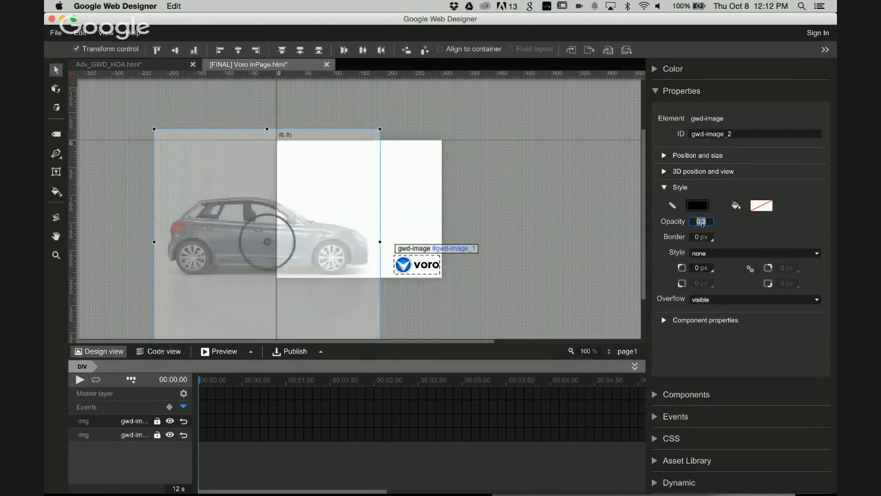
{"action": "left_click_drag", "start_coordinate": [337, 260], "coordinate": [337, 257]}
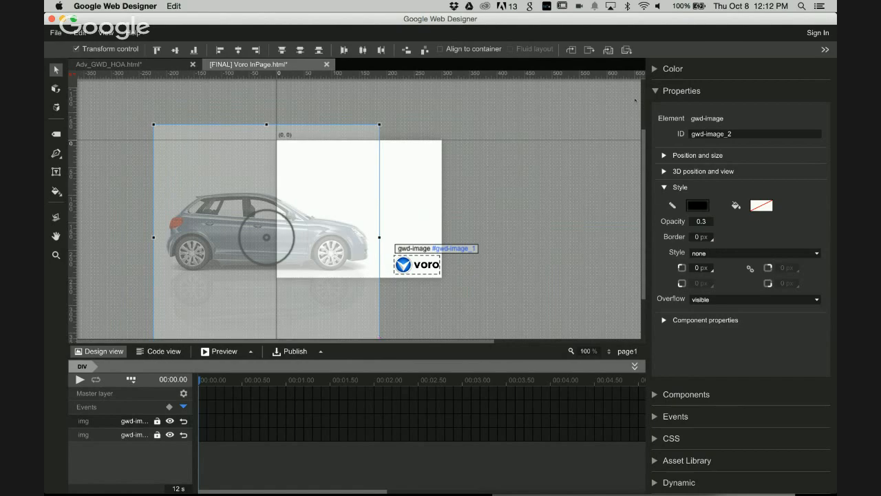
{"action": "left_click", "coordinate": [655, 91]}
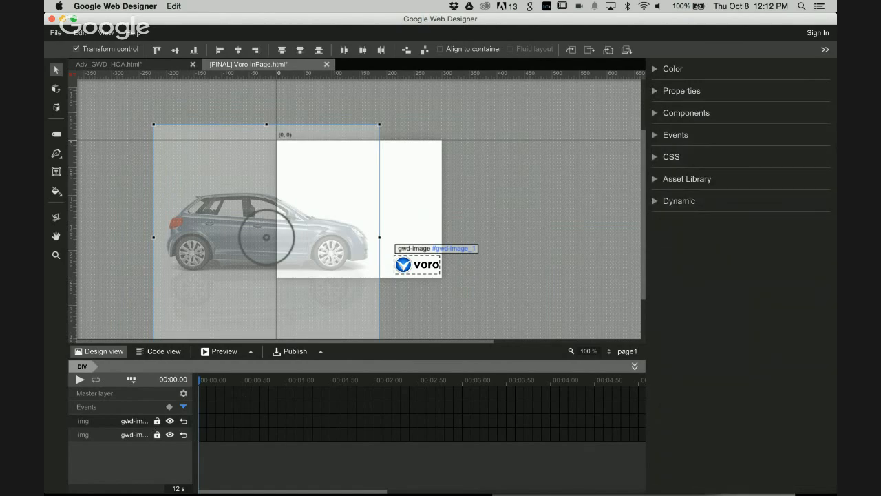
- Rename the car image layer as bgCar and give it a second keyframe at 0.50 s
{"action": "double_click", "coordinate": [128, 420]}
{"action": "type", "text": "bgCar"}
{"action": "left_click", "coordinate": [203, 421]}
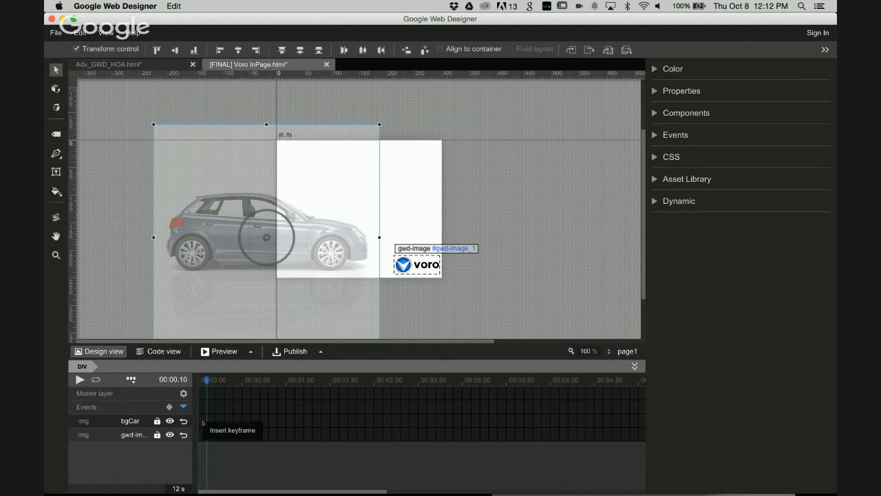
{"action": "left_click", "coordinate": [213, 430]}
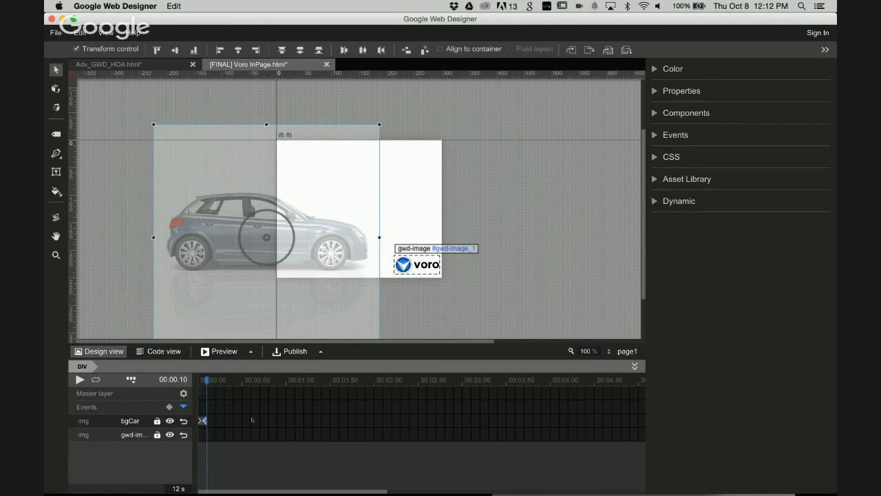
{"action": "left_click_drag", "start_coordinate": [205, 420], "coordinate": [242, 421]}
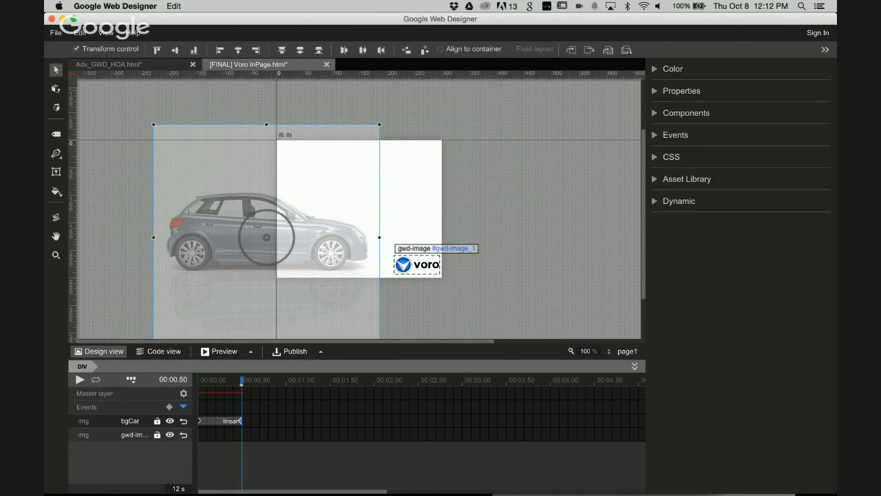
- Shift bgCar to the left at its starting keyframe and back right to about (-219, -32) px at the 0.50 s keyframe
{"action": "left_click_drag", "start_coordinate": [241, 380], "coordinate": [190, 382]}
{"action": "left_click", "coordinate": [241, 421]}
{"action": "left_click", "coordinate": [201, 422]}
{"action": "left_click_drag", "start_coordinate": [335, 257], "coordinate": [315, 254]}
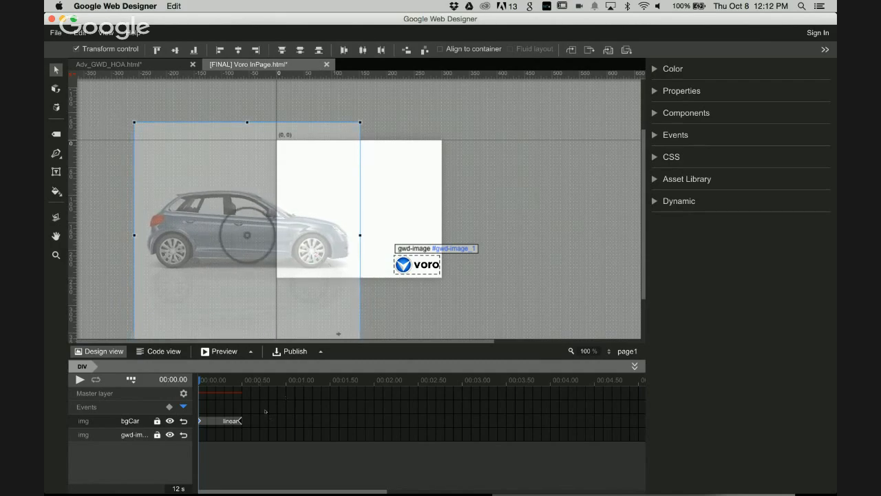
{"action": "left_click", "coordinate": [241, 420]}
{"action": "left_click_drag", "start_coordinate": [324, 247], "coordinate": [347, 244]}
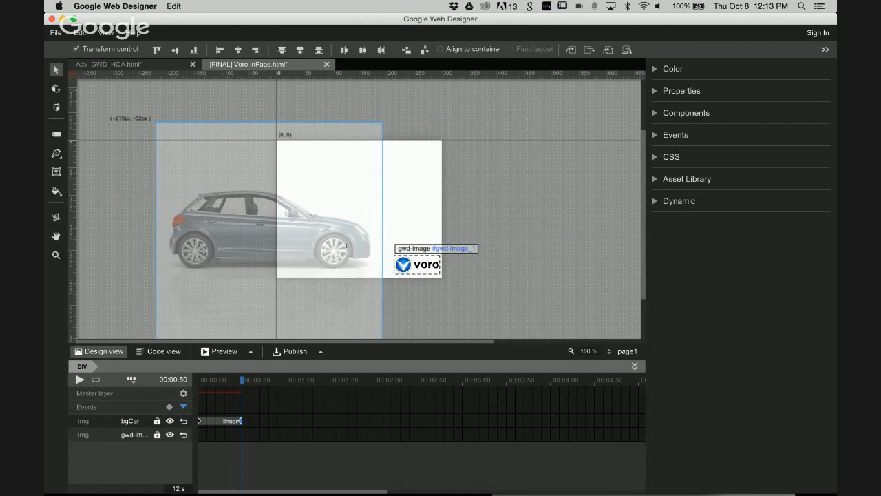
- Set the easing between bgCar's two keyframes to ease-out and play the animation from the start
{"action": "mouse_move", "coordinate": [243, 380]}
{"action": "left_mouse_down"}
{"action": "mouse_move", "coordinate": [201, 379]}
{"action": "mouse_move", "coordinate": [251, 380]}
{"action": "left_mouse_up"}
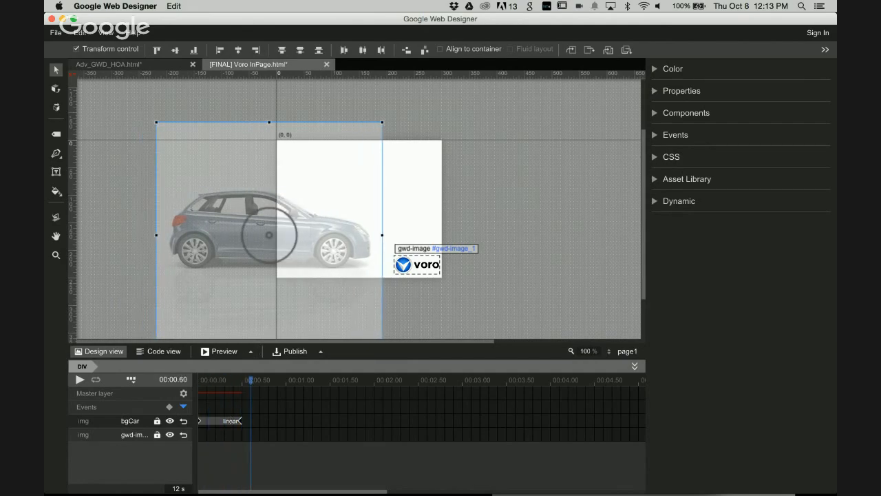
{"action": "left_click", "coordinate": [232, 421]}
{"action": "right_click", "coordinate": [232, 420]}
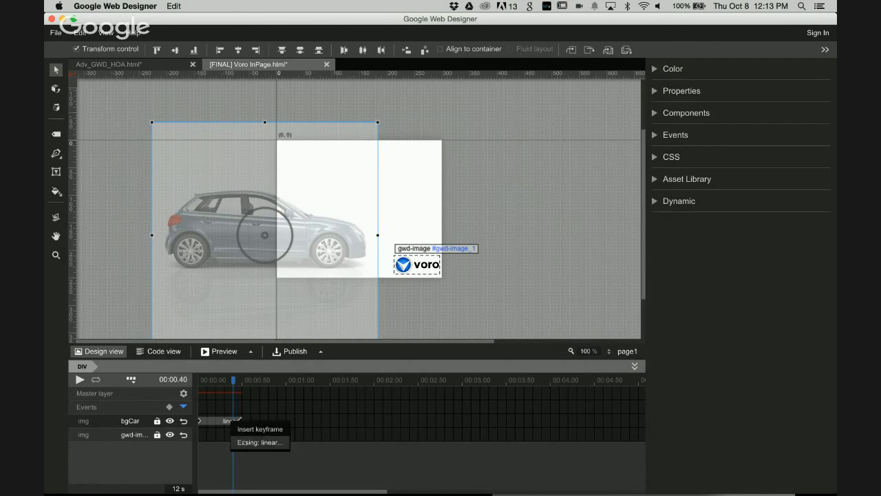
{"action": "left_click", "coordinate": [253, 440]}
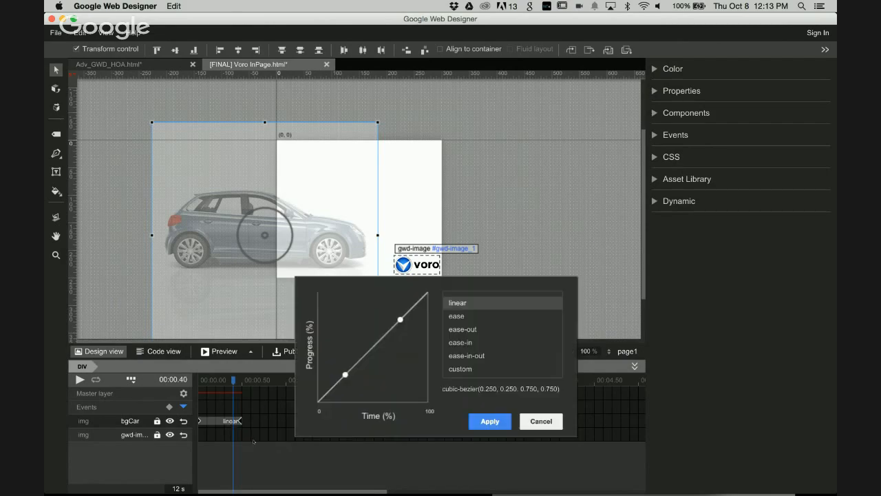
{"action": "left_click", "coordinate": [472, 331]}
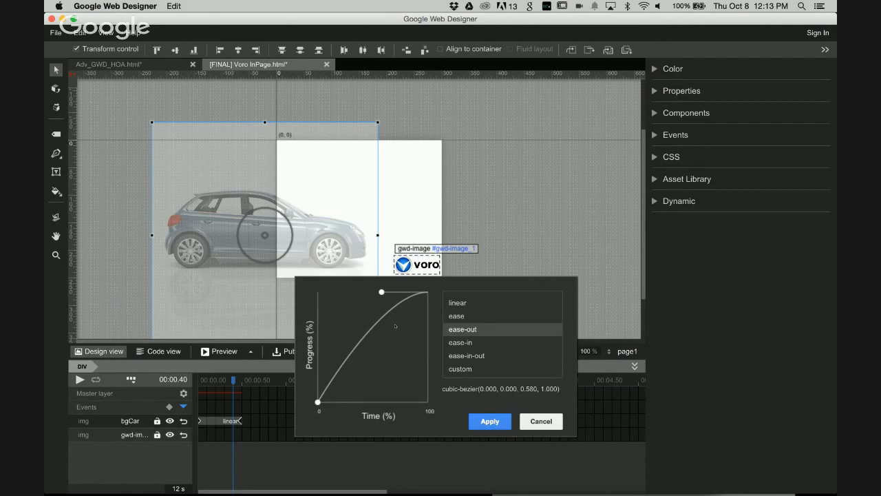
{"action": "left_click", "coordinate": [499, 426]}
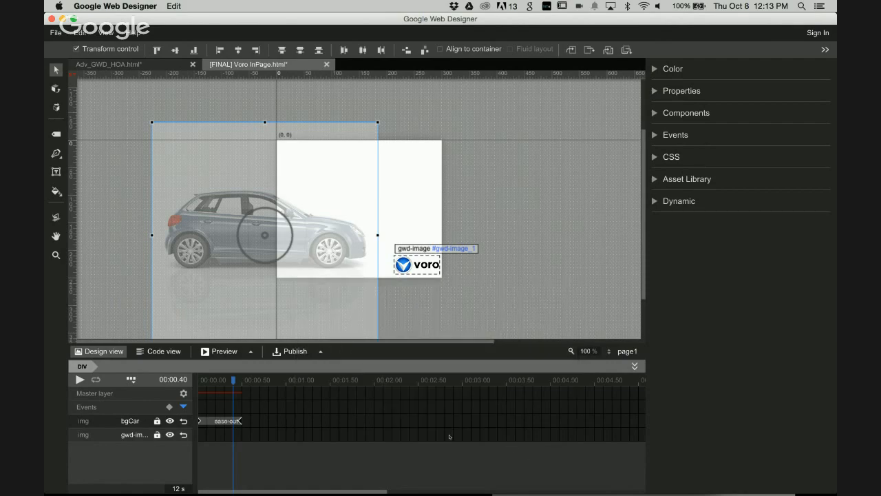
{"action": "left_click_drag", "start_coordinate": [233, 381], "coordinate": [177, 382]}
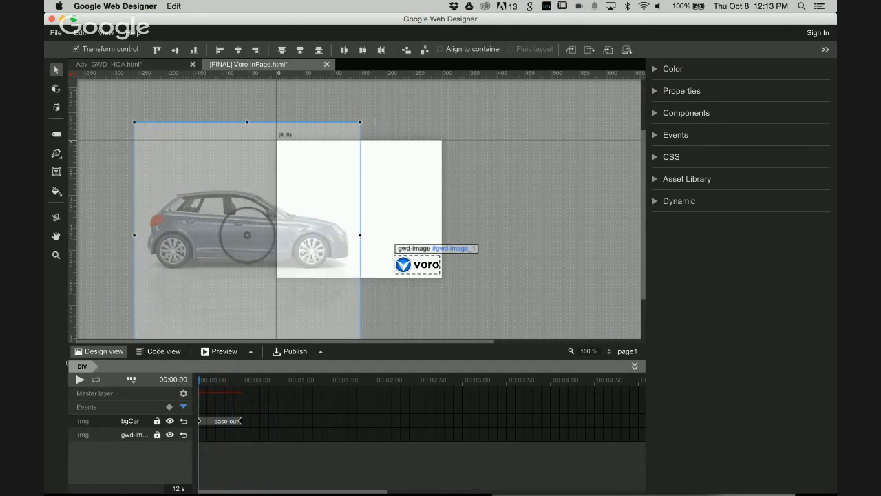
{"action": "left_click", "coordinate": [80, 379]}
- Add and delete a blank page, and duplicate page1 twice for three pages in total
{"action": "left_click", "coordinate": [610, 353]}
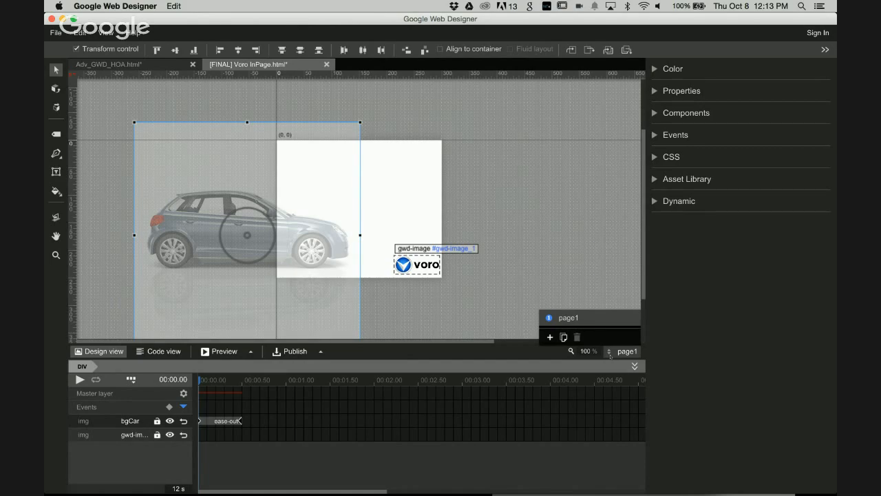
{"action": "left_click", "coordinate": [549, 336]}
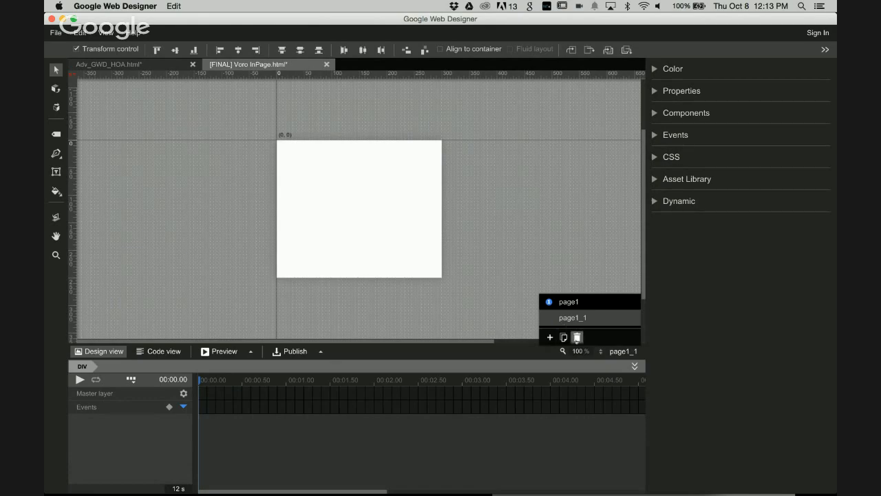
{"action": "left_click", "coordinate": [576, 337]}
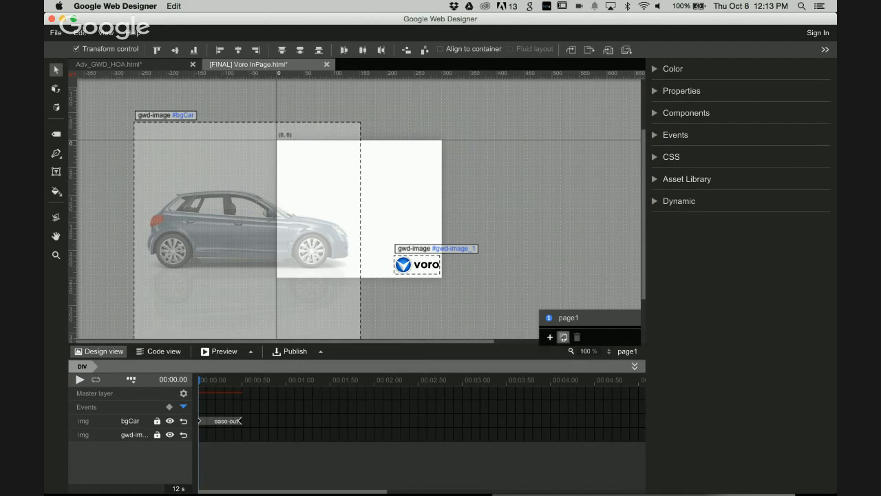
{"action": "left_click", "coordinate": [563, 337]}
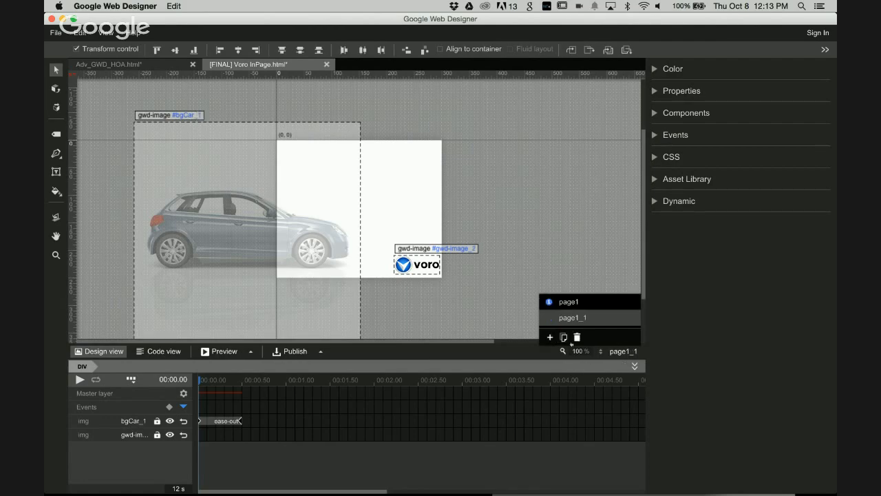
{"action": "left_click", "coordinate": [563, 337]}
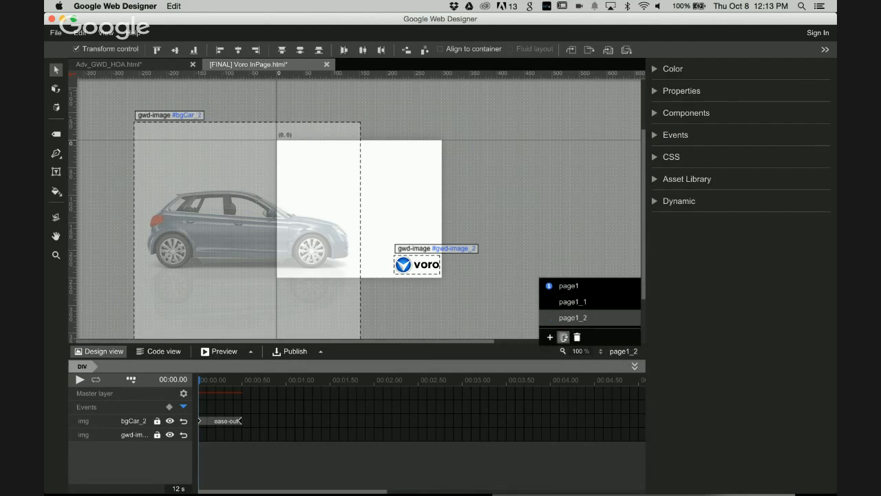
{"action": "left_click", "coordinate": [563, 337]}
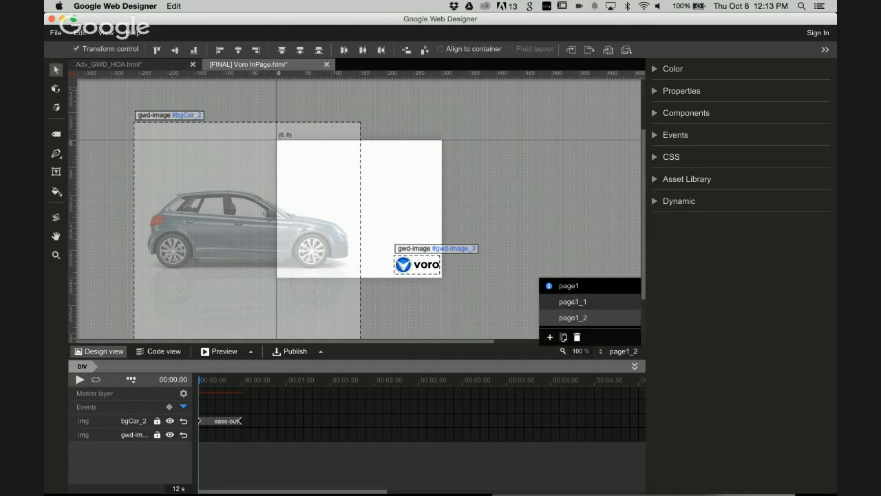
- On page1, add a small text box reading 1 above the logo, near the banner's right edge
{"action": "left_click", "coordinate": [574, 289]}
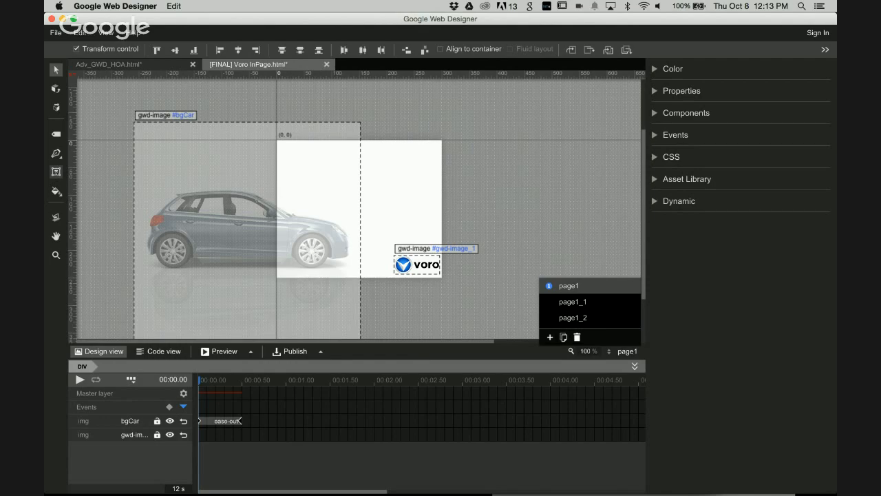
{"action": "left_click", "coordinate": [57, 172]}
{"action": "mouse_move", "coordinate": [416, 179]}
{"action": "left_mouse_down"}
{"action": "mouse_move", "coordinate": [430, 199]}
{"action": "mouse_move", "coordinate": [439, 196]}
{"action": "left_mouse_up"}
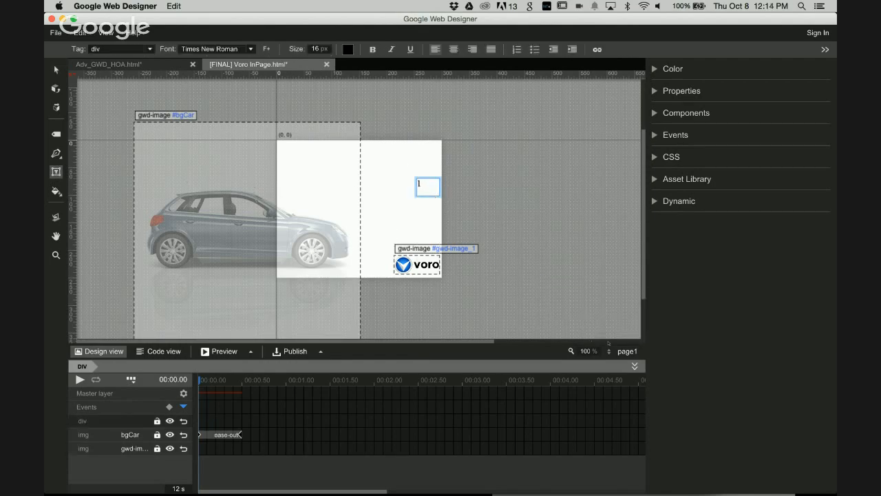
- On page1_1, add a small text box reading 2 above the logo, near the banner's right edge
{"action": "left_click", "coordinate": [623, 351]}
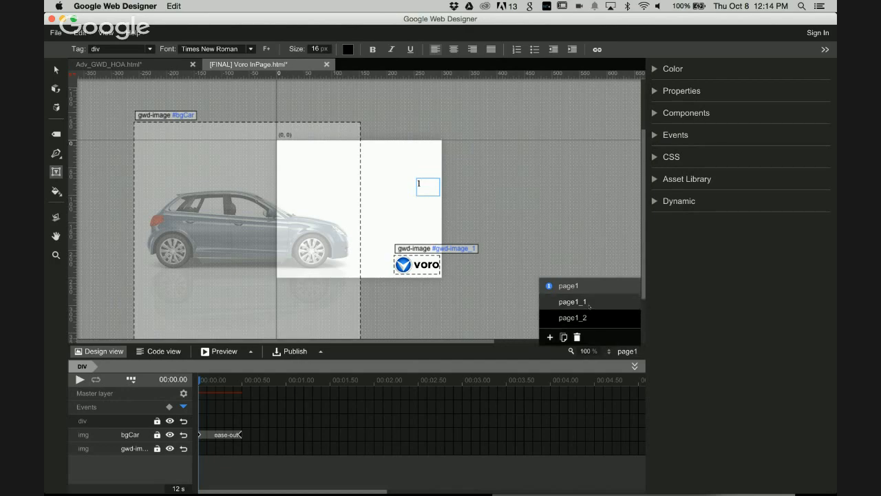
{"action": "left_click", "coordinate": [573, 301]}
{"action": "left_click_drag", "start_coordinate": [417, 176], "coordinate": [441, 198]}
{"action": "type", "text": "2"}
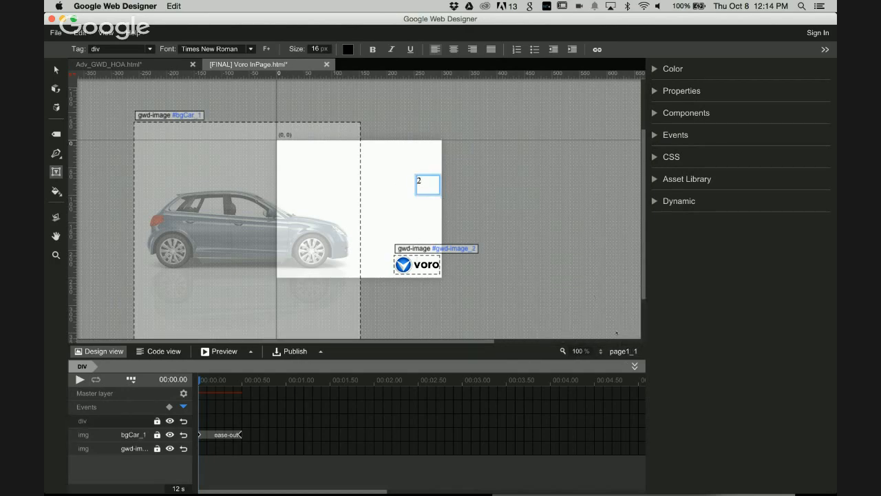
- On page1_2, add a small text box reading 3 above the logo, near the banner's right edge
{"action": "left_click", "coordinate": [622, 351]}
{"action": "left_click", "coordinate": [572, 317]}
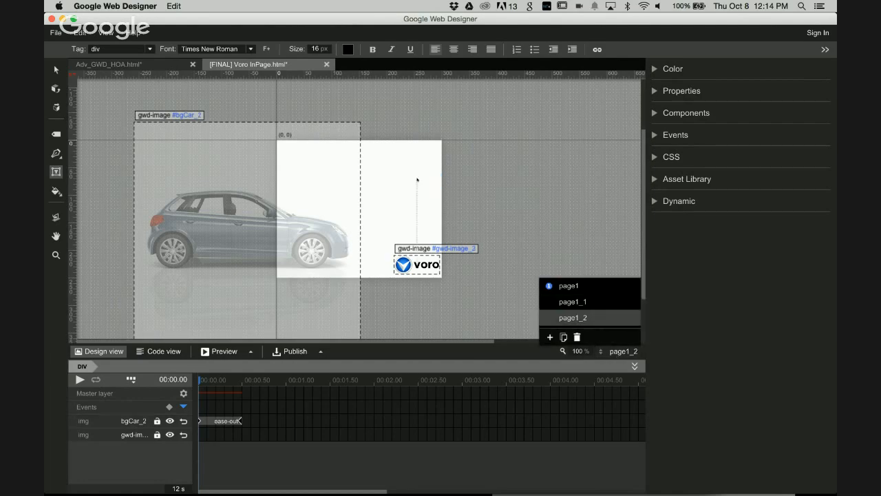
{"action": "left_click_drag", "start_coordinate": [417, 177], "coordinate": [439, 194]}
{"action": "type", "text": "3"}
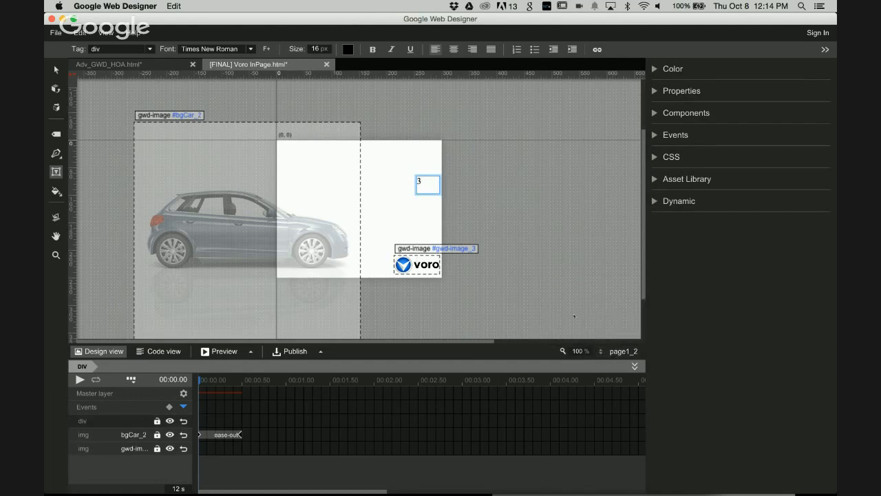
- Review page1, page1_1 and page1_2 in turn to check the number text and car image on each
{"action": "left_click", "coordinate": [623, 351]}
{"action": "left_click", "coordinate": [598, 286]}
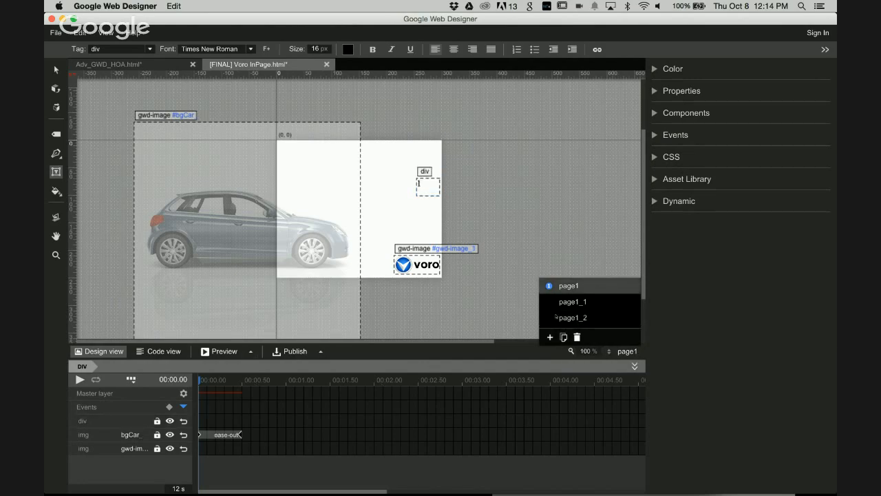
{"action": "left_click", "coordinate": [572, 301]}
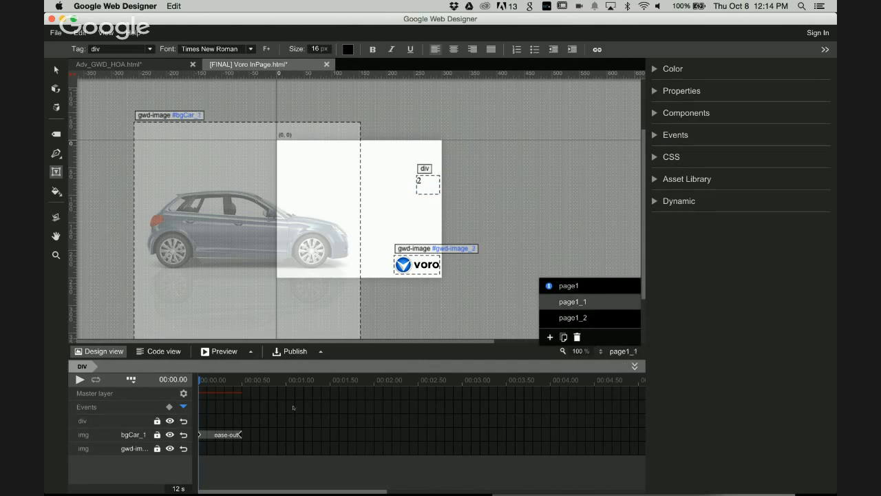
{"action": "left_click", "coordinate": [573, 318]}
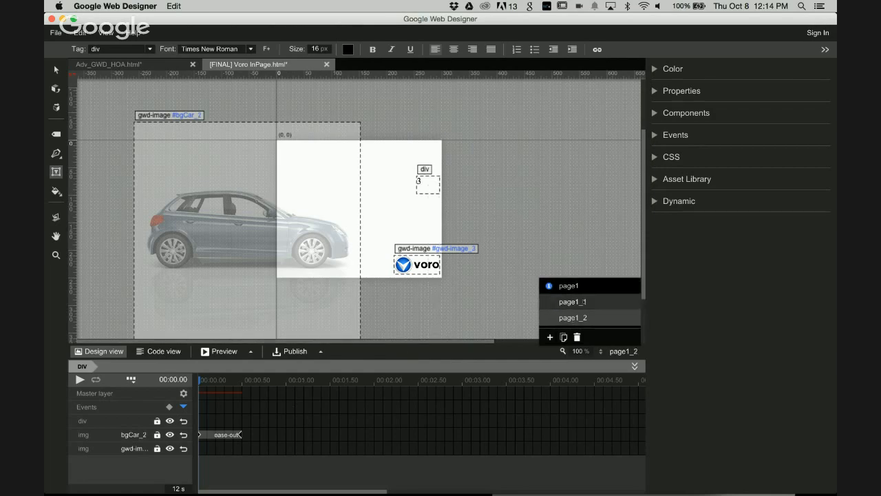
- On page1_1, change the bgCar_1 image source to assets/color_bronze.jpg
{"action": "left_click", "coordinate": [572, 302]}
{"action": "left_click", "coordinate": [298, 220]}
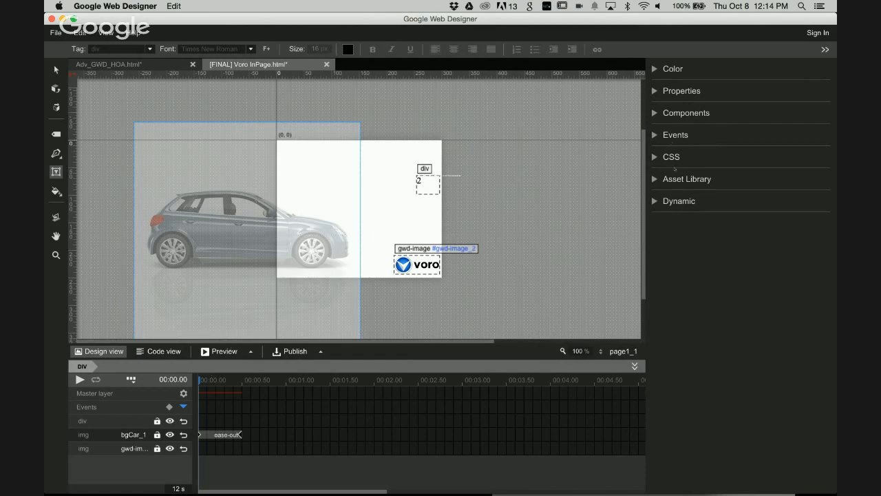
{"action": "left_click", "coordinate": [654, 179]}
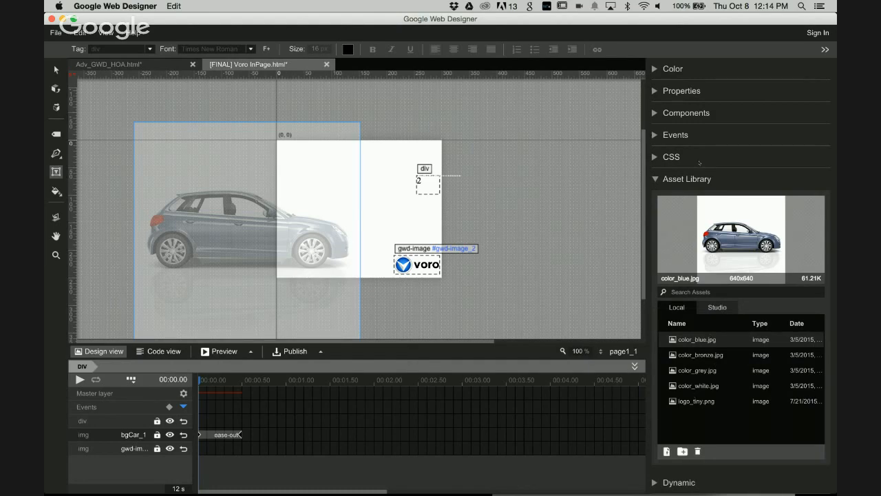
{"action": "left_click", "coordinate": [654, 92]}
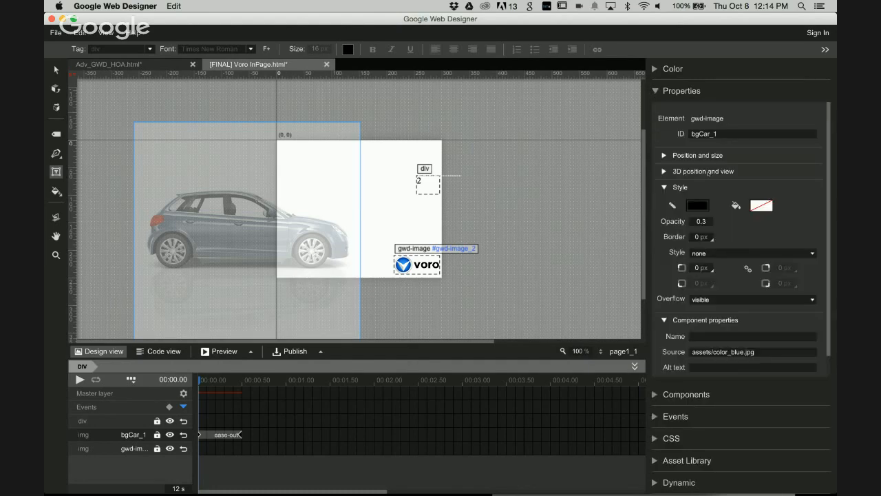
{"action": "scroll", "coordinate": [730, 314], "scroll_direction": "down", "scroll_amount": 1}
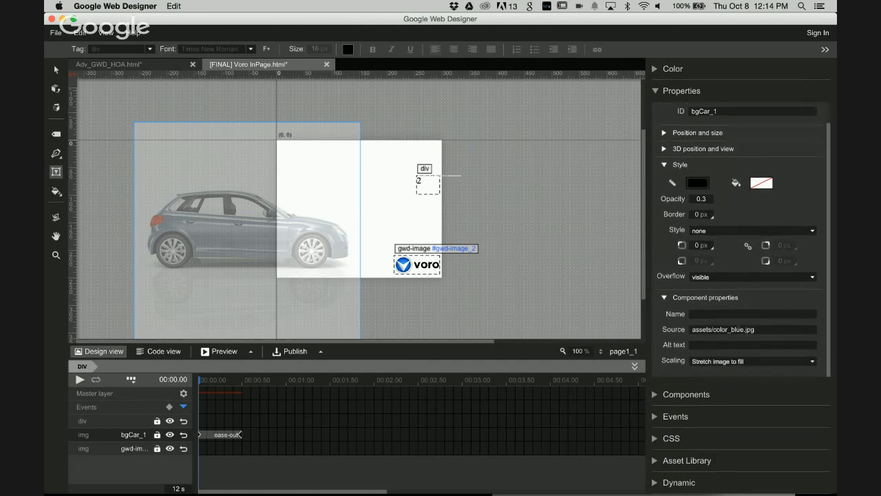
{"action": "left_click", "coordinate": [742, 329]}
{"action": "left_click_drag", "start_coordinate": [743, 329], "coordinate": [731, 329]}
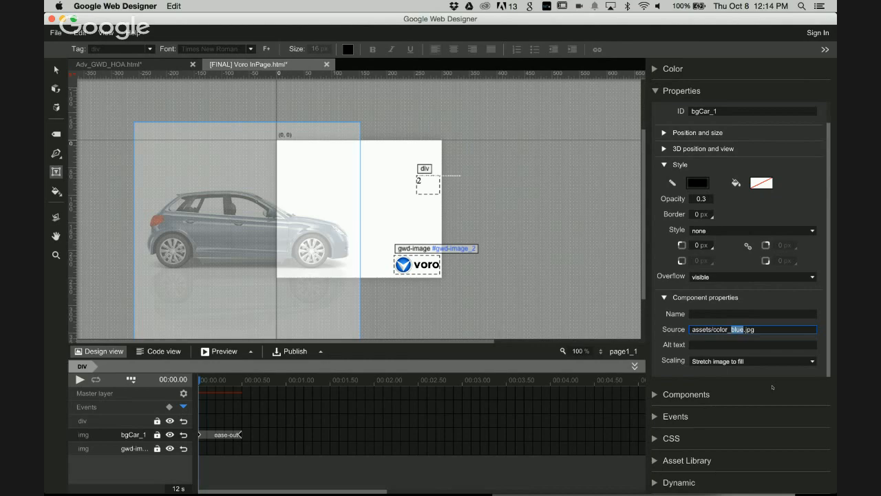
{"action": "type", "text": "bronze"}
{"action": "key", "text": "Return"}
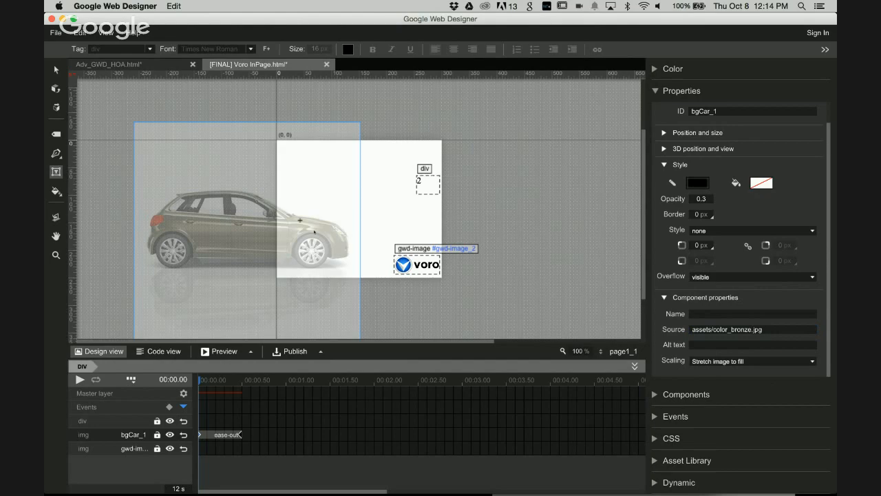
- On page1_2, change the bgCar_2 image source to assets/color_white.jpg
{"action": "left_click", "coordinate": [619, 351]}
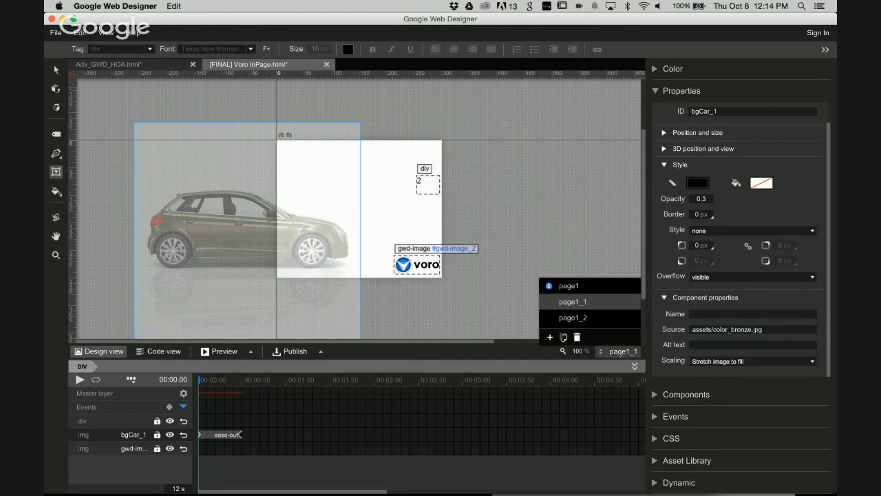
{"action": "left_click", "coordinate": [587, 318]}
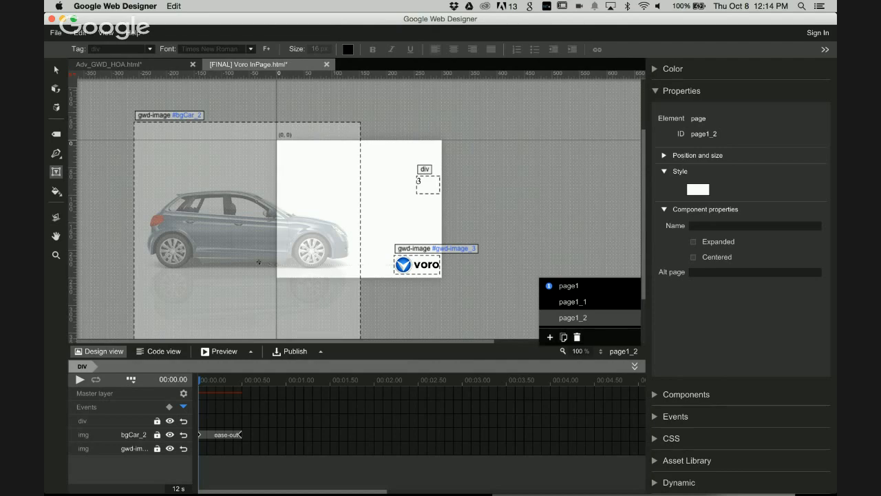
{"action": "left_click", "coordinate": [259, 262]}
{"action": "scroll", "coordinate": [702, 244], "scroll_direction": "down", "scroll_amount": 2}
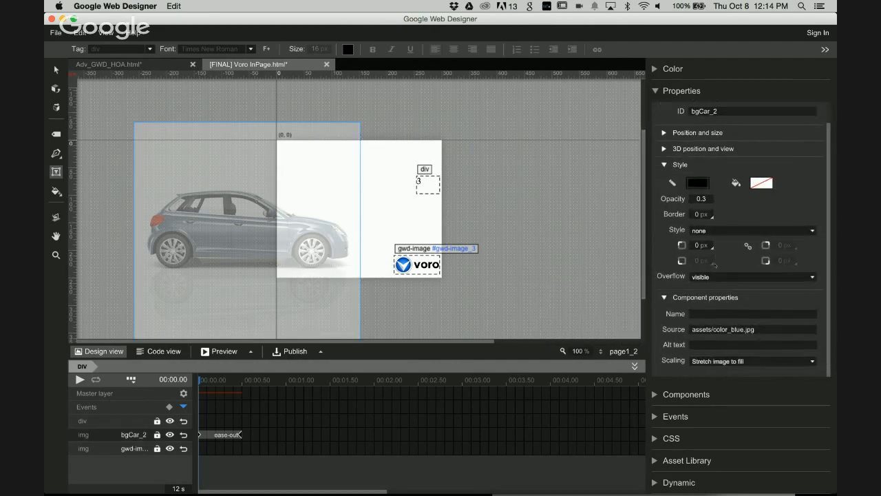
{"action": "left_click", "coordinate": [740, 329]}
{"action": "left_click_drag", "start_coordinate": [743, 329], "coordinate": [731, 329]}
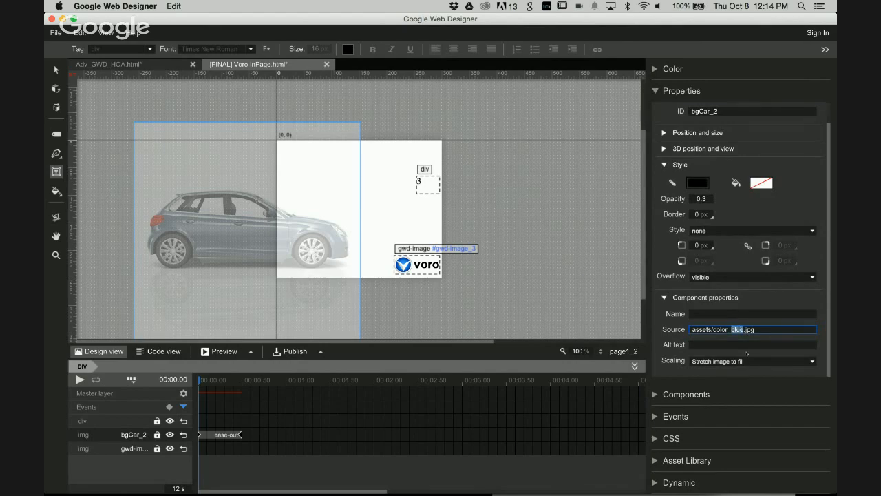
{"action": "type", "text": "white"}
{"action": "key", "text": "Return"}
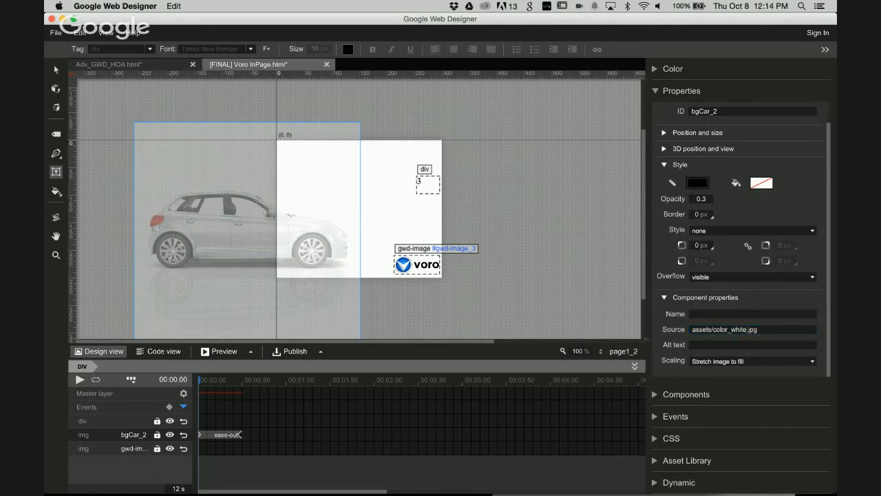
- Compare the car images on page1_1 and page1_2, finishing on page1
{"action": "left_click", "coordinate": [620, 351]}
{"action": "left_click", "coordinate": [599, 288]}
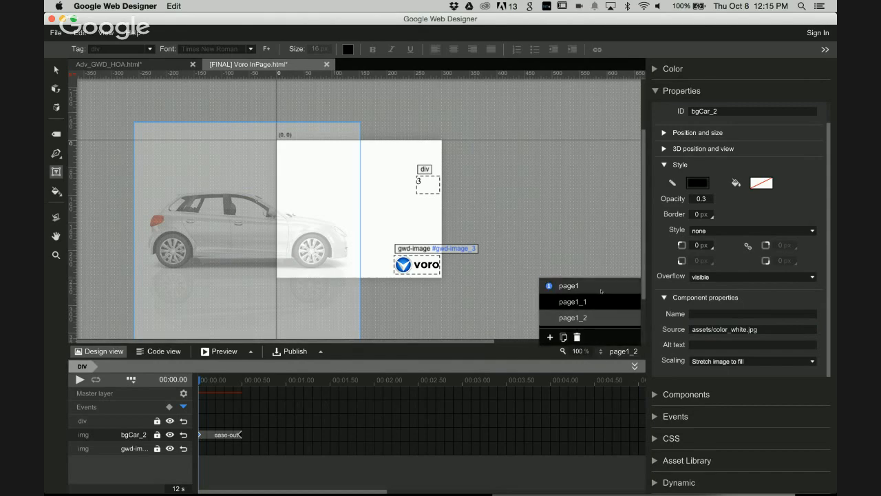
{"action": "left_click", "coordinate": [601, 303]}
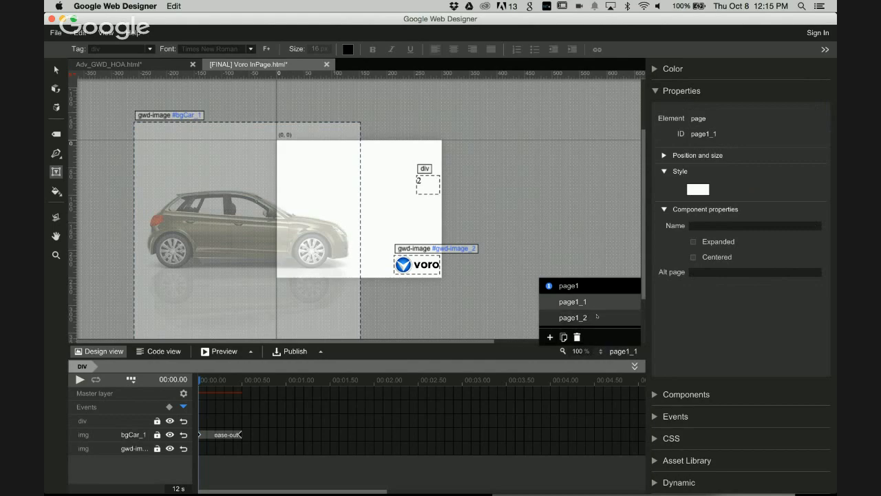
{"action": "left_click", "coordinate": [596, 317]}
{"action": "left_click", "coordinate": [592, 302]}
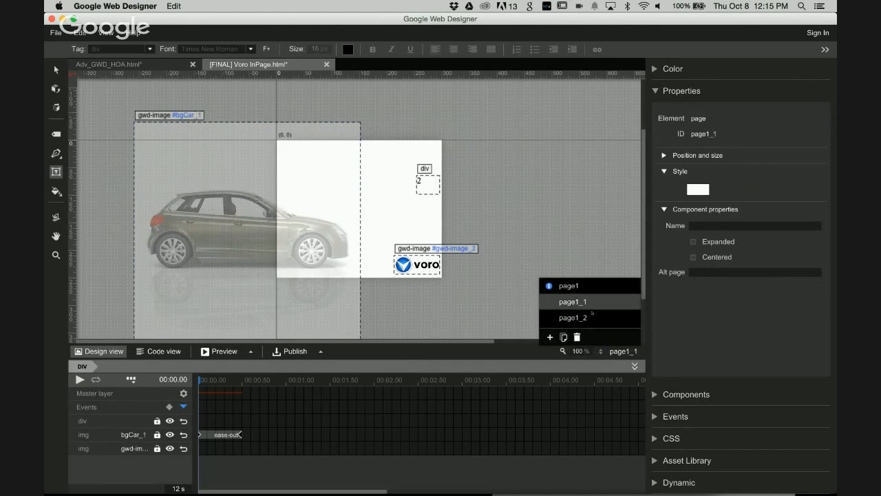
{"action": "left_click", "coordinate": [592, 317]}
{"action": "left_click", "coordinate": [587, 286]}
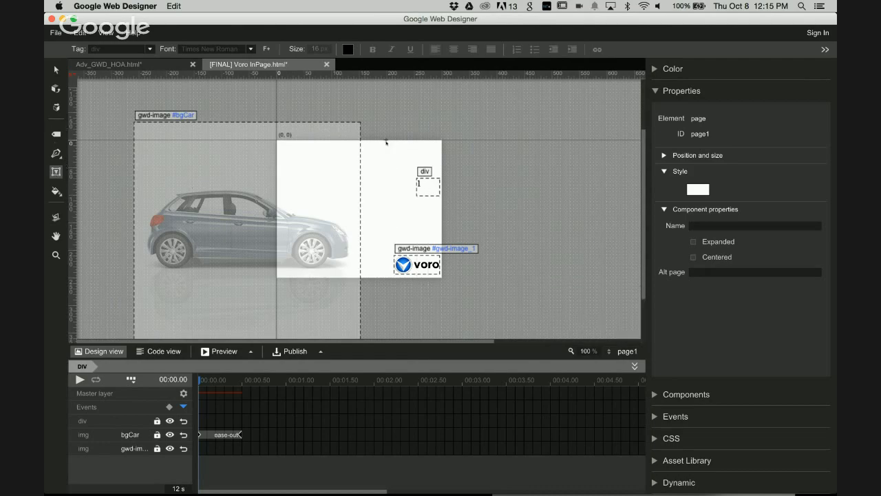
- On page1, add a centred text box reading Nav1 in the banner's upper-right corner, above the number 1
{"action": "left_click_drag", "start_coordinate": [386, 142], "coordinate": [446, 158]}
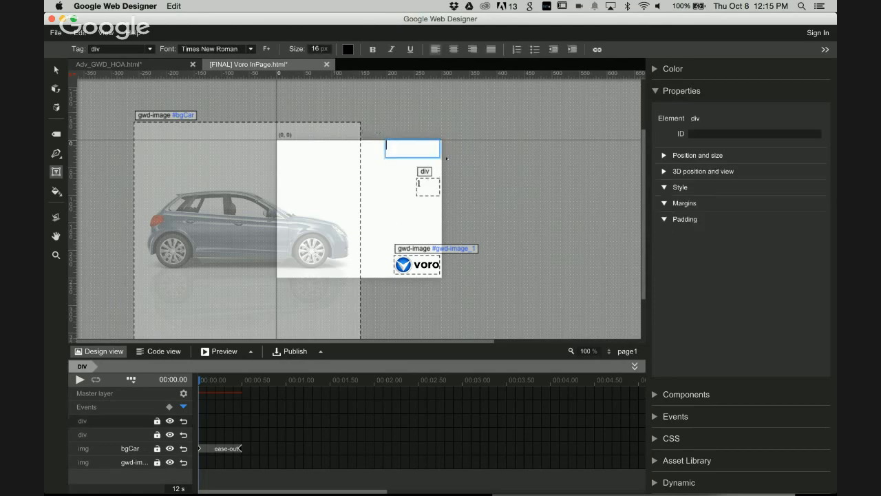
{"action": "type", "text": "Nav"}
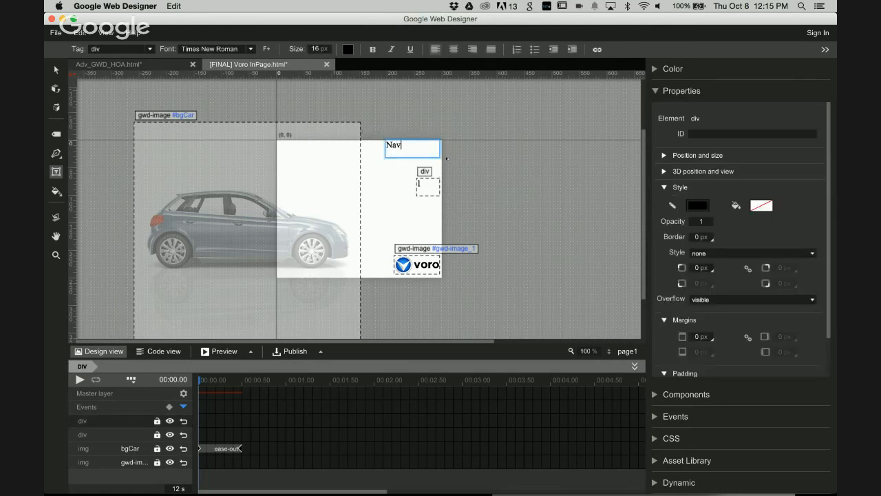
{"action": "type", "text": "1"}
{"action": "key", "text": "super+a"}
{"action": "left_click", "coordinate": [453, 50]}
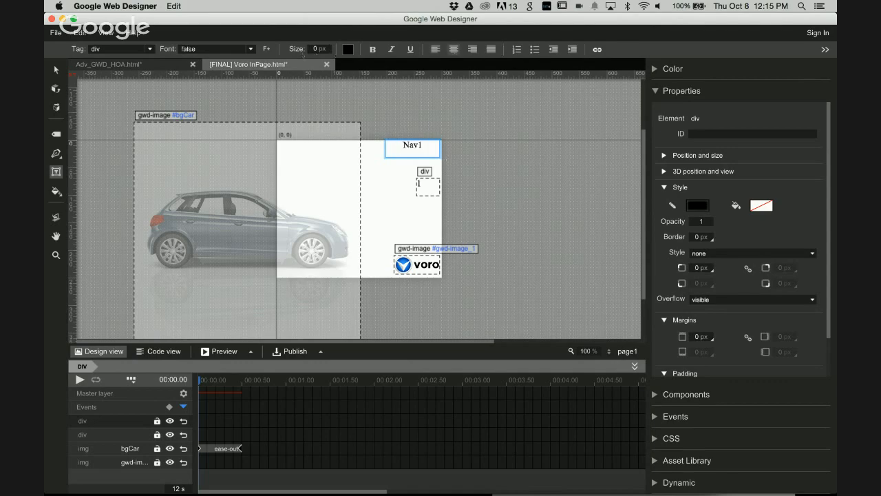
- Format the Nav1 text in Arial with the white text colour FFFFFF
{"action": "key", "text": "super+a"}
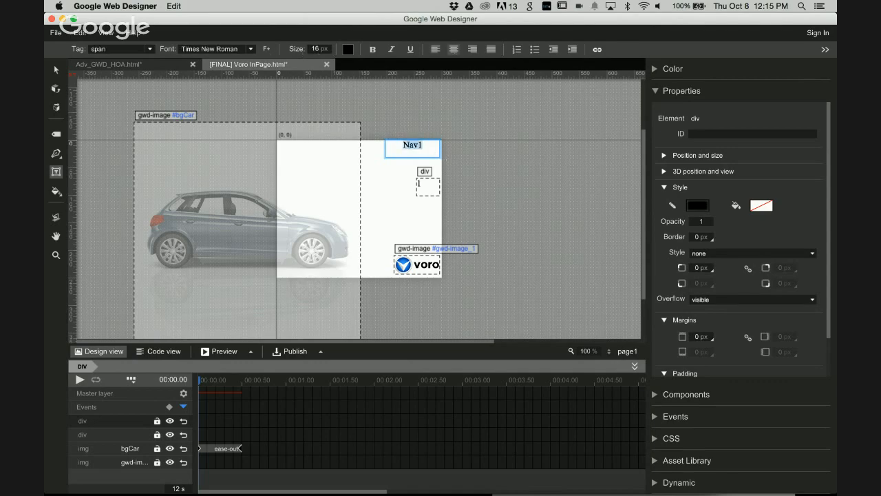
{"action": "left_click", "coordinate": [249, 49]}
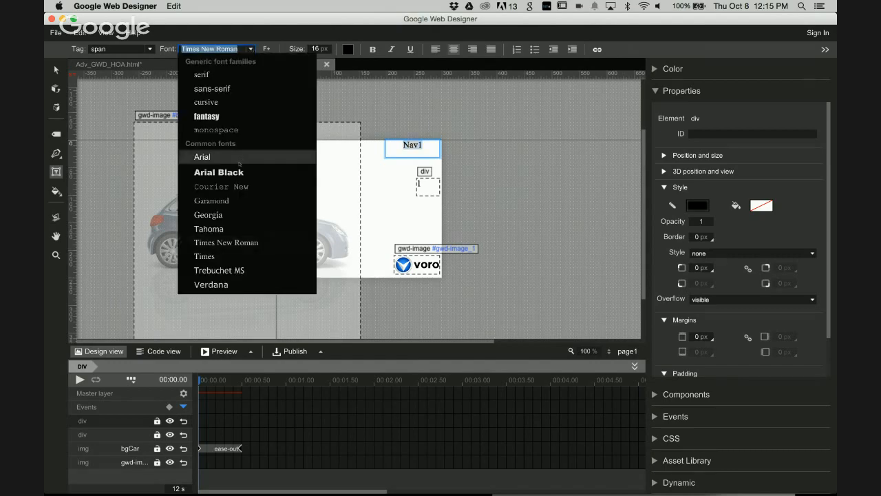
{"action": "left_click", "coordinate": [239, 158]}
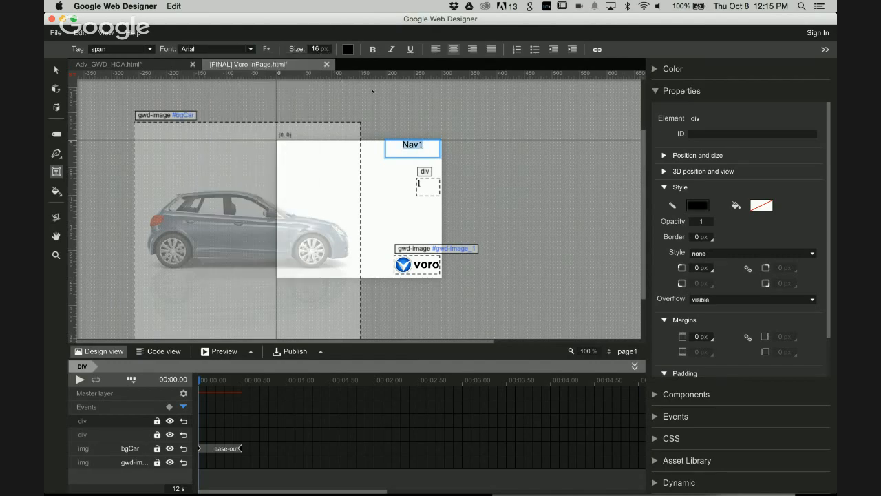
{"action": "left_click", "coordinate": [348, 49]}
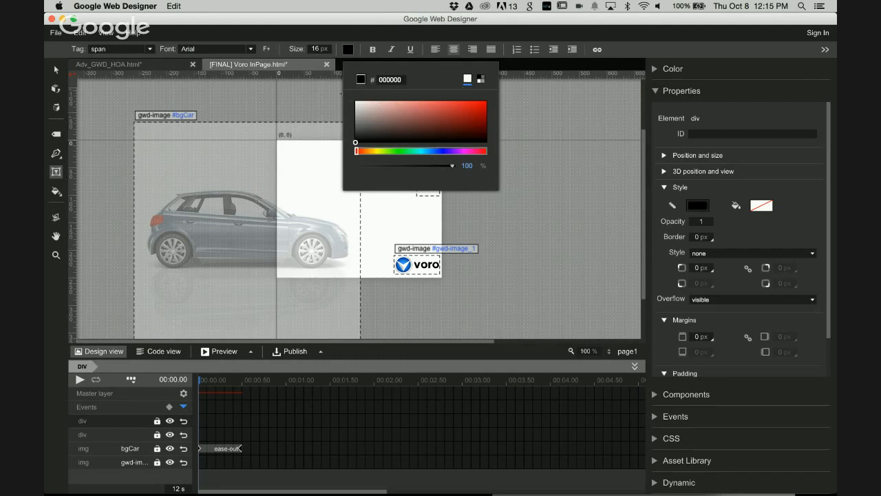
{"action": "left_click", "coordinate": [381, 79]}
{"action": "double_click", "coordinate": [380, 79]}
{"action": "key", "text": "BackSpace"}
{"action": "type", "text": "FFFFFF"}
{"action": "left_click", "coordinate": [517, 185]}
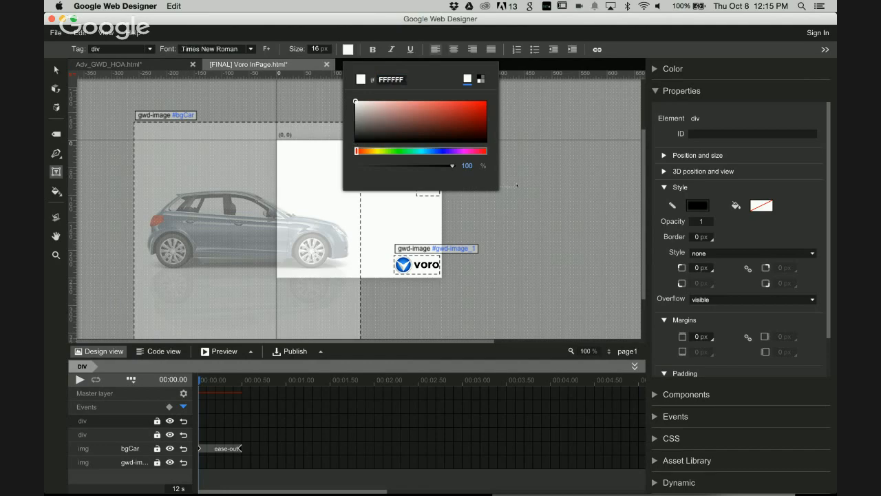
{"action": "left_click", "coordinate": [348, 49]}
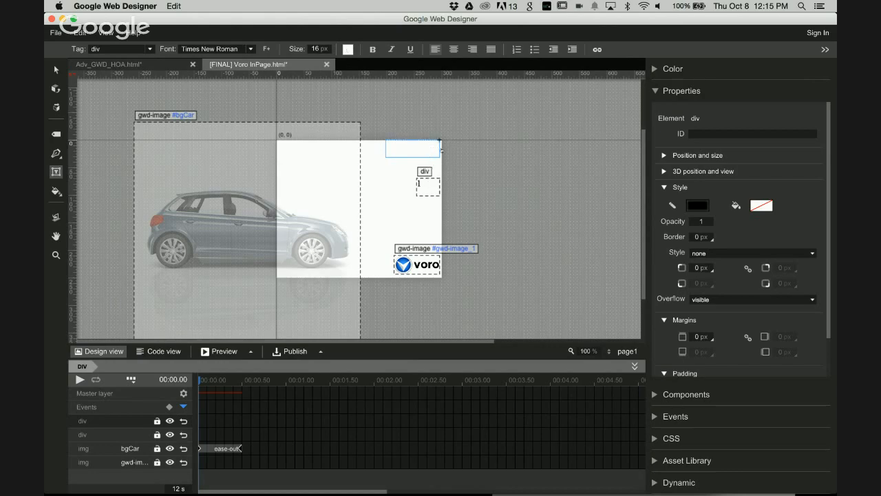
- Give the navigation text box the ID Nav1 and the dark blue background fill 110892
{"action": "left_click", "coordinate": [434, 152]}
{"action": "left_click", "coordinate": [709, 135]}
{"action": "type", "text": "Nav1"}
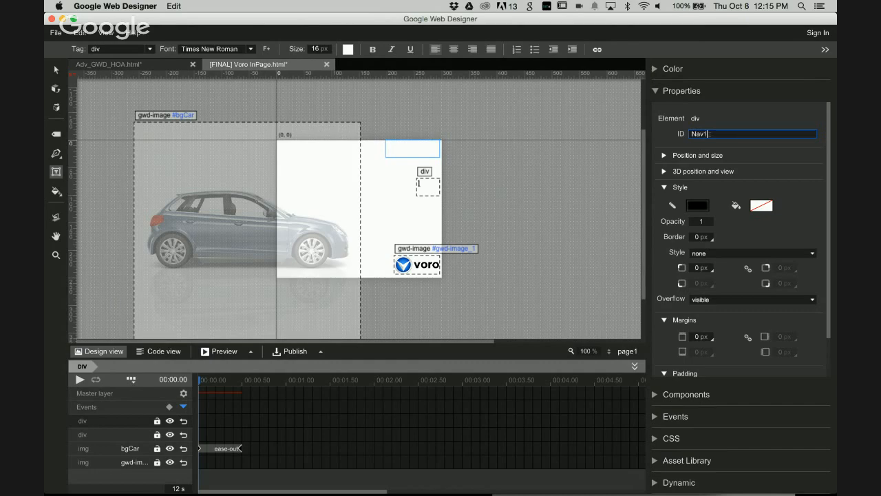
{"action": "left_click", "coordinate": [761, 205]}
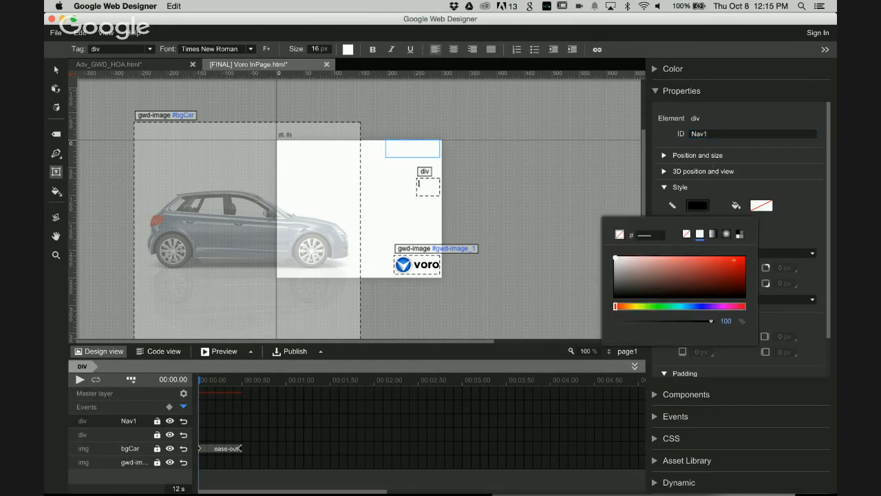
{"action": "left_click", "coordinate": [704, 306]}
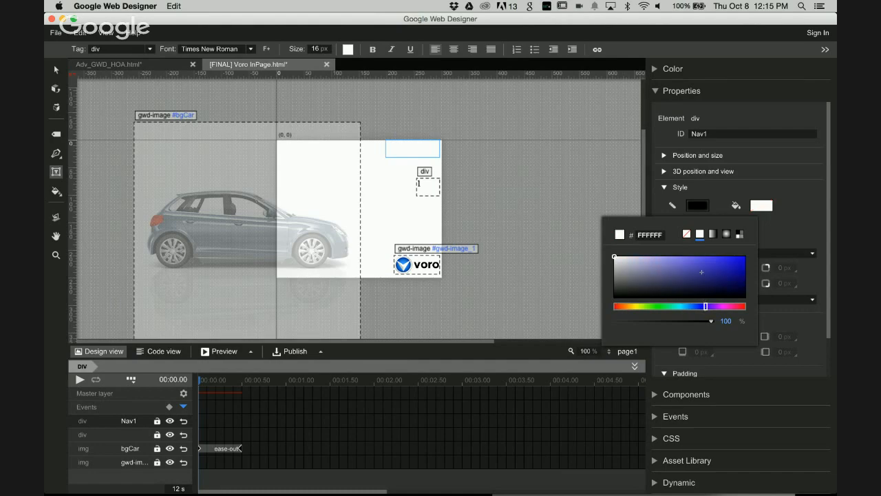
{"action": "left_click", "coordinate": [741, 260]}
{"action": "left_click", "coordinate": [738, 273]}
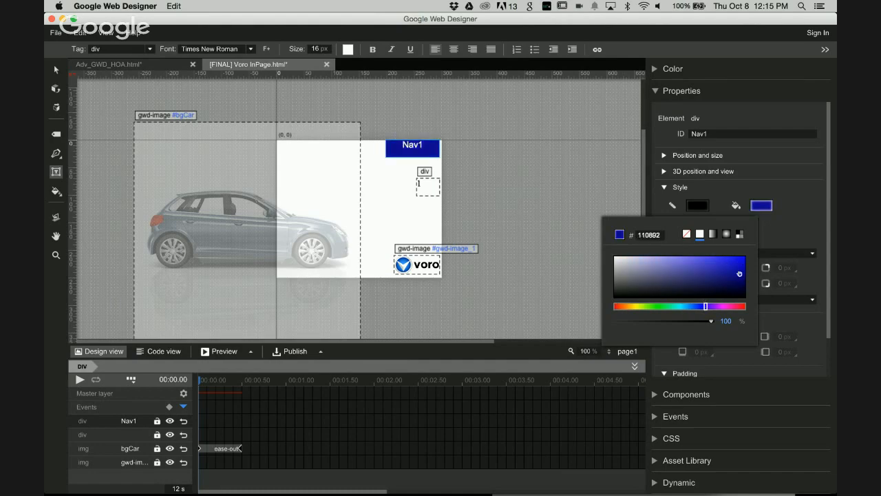
{"action": "left_click", "coordinate": [801, 214]}
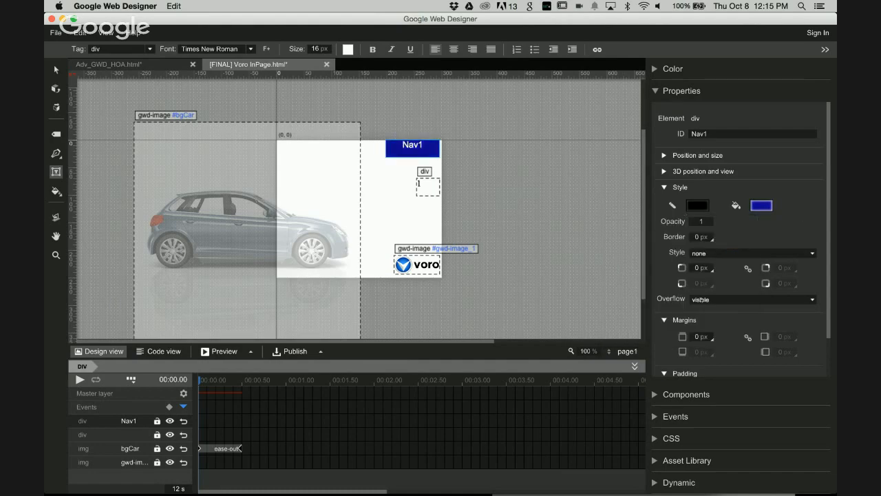
- Set the Nav1 box's padding to 5 px on all four sides
{"action": "scroll", "coordinate": [694, 299], "scroll_direction": "down", "scroll_amount": 2}
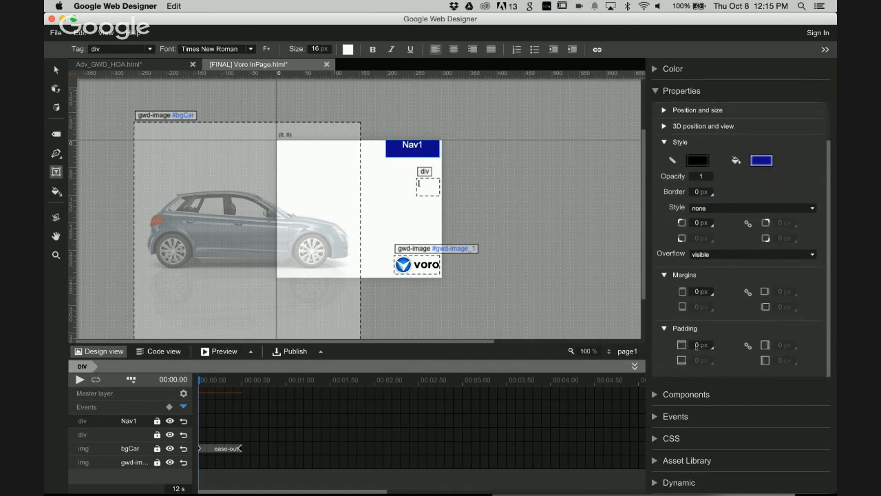
{"action": "left_click", "coordinate": [698, 344]}
{"action": "left_click", "coordinate": [748, 339]}
{"action": "left_click", "coordinate": [748, 339]}
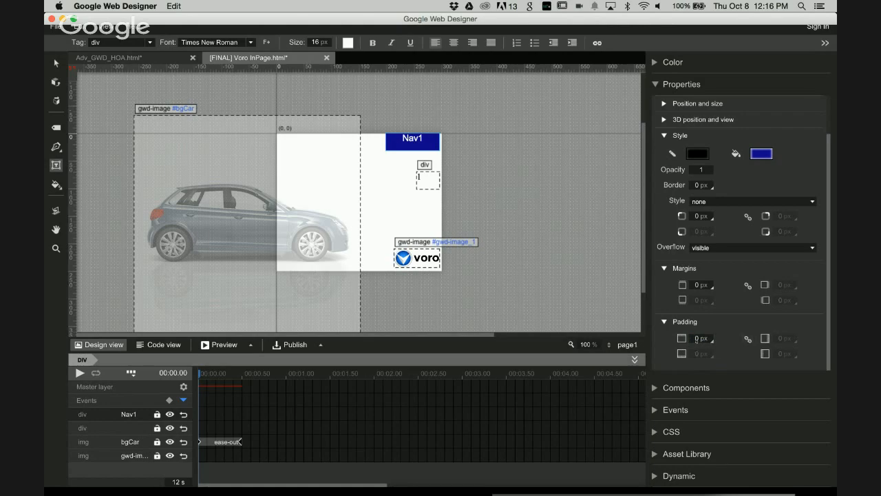
{"action": "left_click_drag", "start_coordinate": [697, 339], "coordinate": [700, 340]}
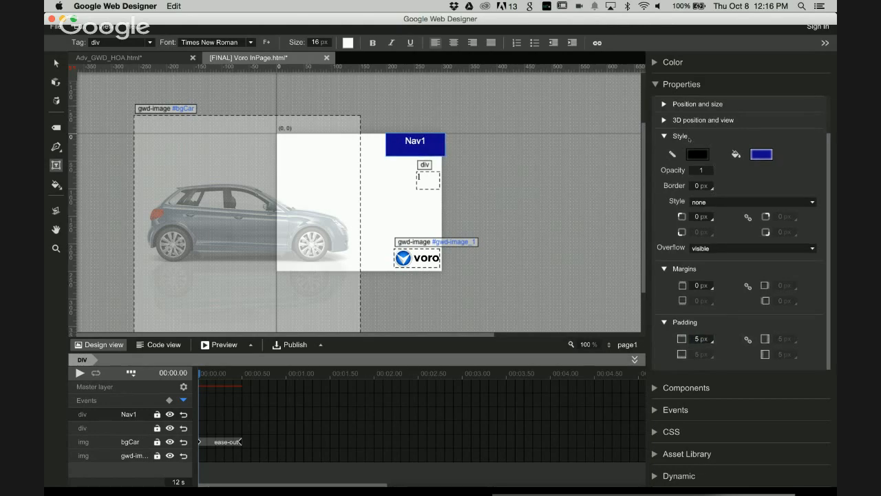
- Resize the Nav1 box to 71 px wide and 22 px high, with its left position at 190 px
{"action": "scroll", "coordinate": [701, 135], "scroll_direction": "up", "scroll_amount": 2}
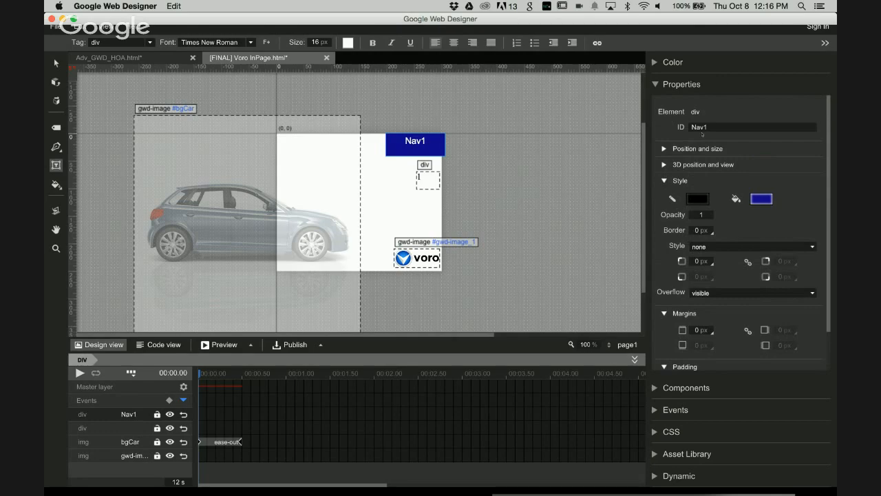
{"action": "left_click", "coordinate": [664, 149]}
{"action": "left_click_drag", "start_coordinate": [767, 182], "coordinate": [755, 181]}
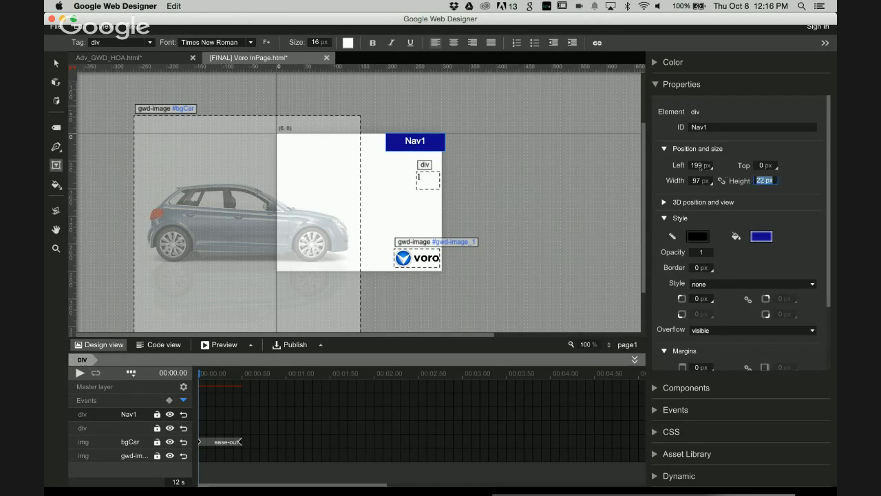
{"action": "left_click_drag", "start_coordinate": [700, 166], "coordinate": [689, 183]}
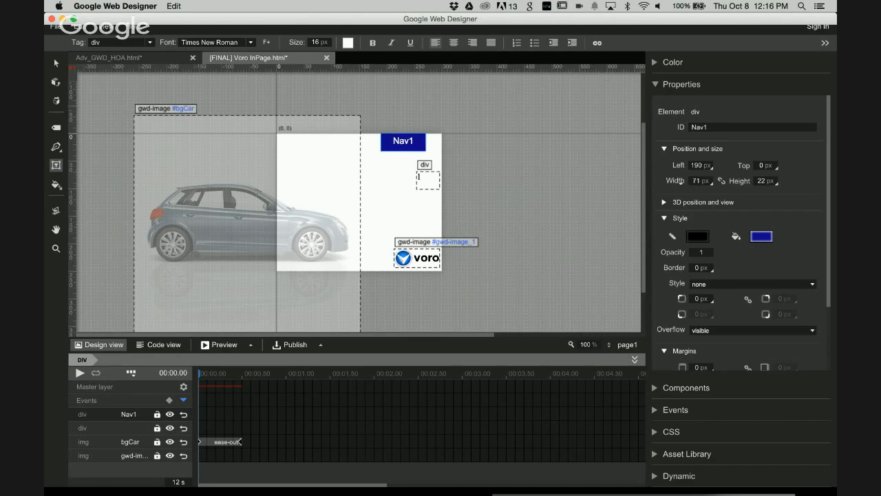
- Move the Nav1 box to about left 175 px, top 4 px on the banner
{"action": "left_click", "coordinate": [452, 168]}
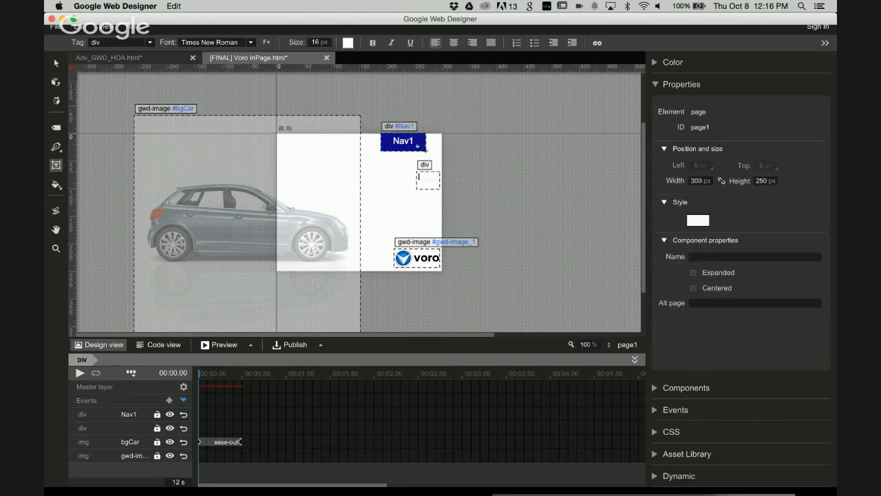
{"action": "left_click", "coordinate": [423, 146]}
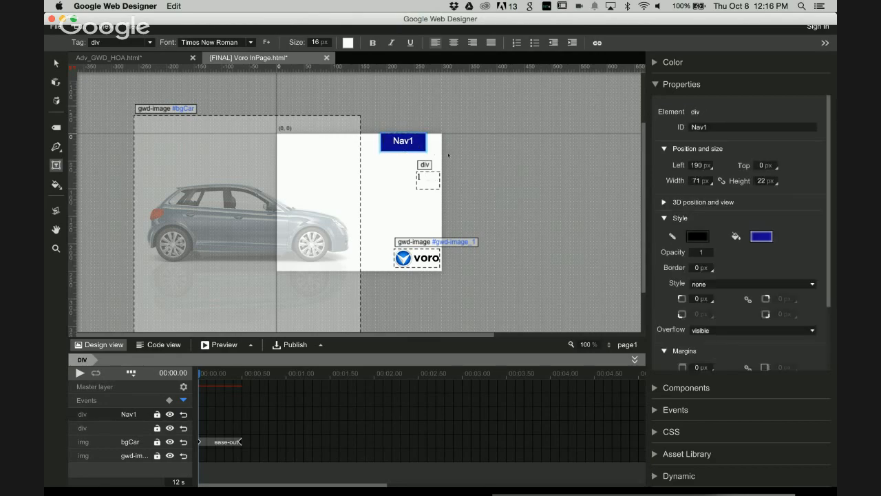
{"action": "key", "text": "Return"}
{"action": "key", "text": "BackSpace"}
{"action": "left_click", "coordinate": [57, 64]}
{"action": "mouse_move", "coordinate": [422, 147]}
{"action": "left_mouse_down"}
{"action": "mouse_move", "coordinate": [486, 147]}
{"action": "mouse_move", "coordinate": [411, 148]}
{"action": "left_mouse_up"}
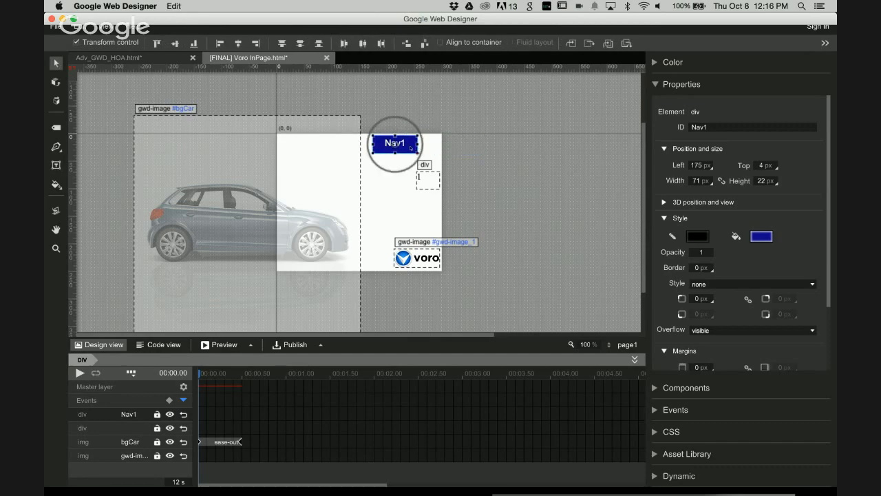
- Make two copies of the Nav1 box and space the boxes in a row, at about left 273 px and 372 px
{"action": "key", "text": "super+v"}
{"action": "left_click_drag", "start_coordinate": [407, 146], "coordinate": [460, 146]}
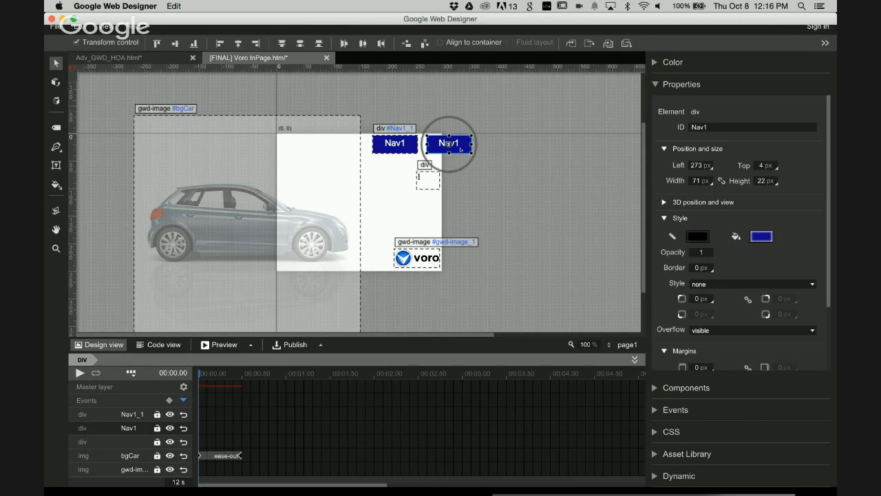
{"action": "left_click_drag", "start_coordinate": [459, 148], "coordinate": [504, 143]}
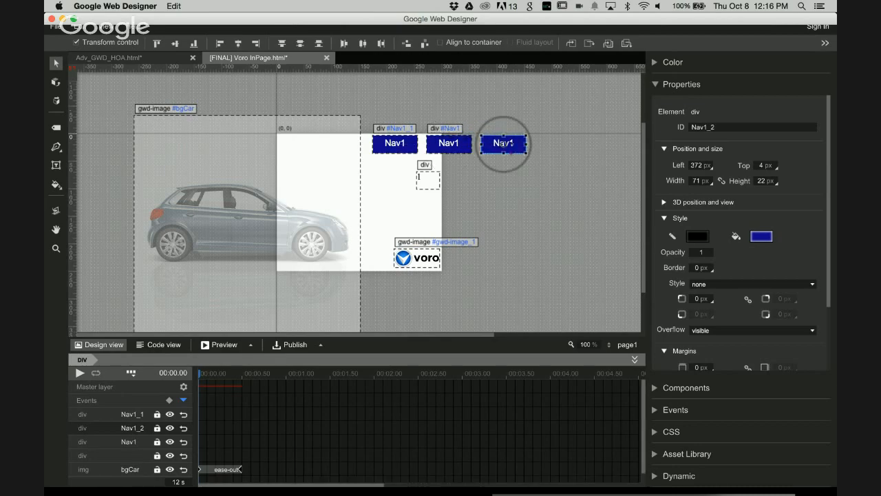
- Change the text of the third box in the row to Nav3
{"action": "double_click", "coordinate": [504, 143]}
{"action": "key", "text": "t"}
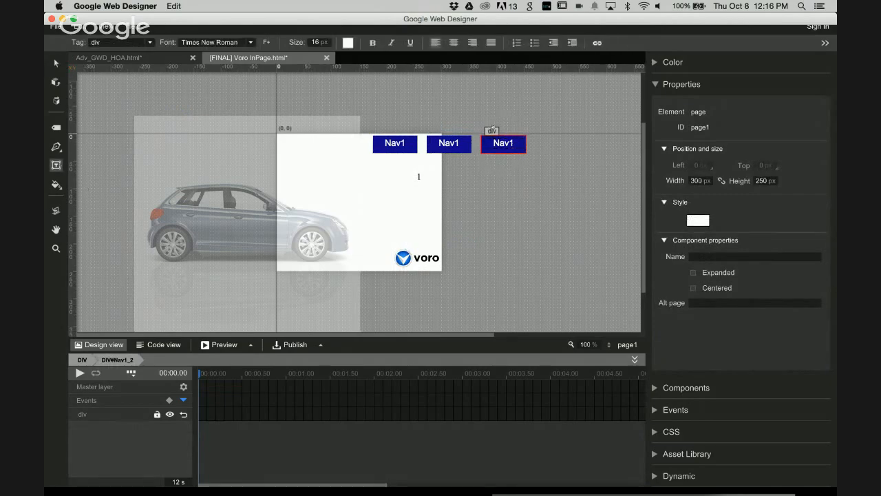
{"action": "left_click", "coordinate": [510, 143]}
{"action": "key", "text": "BackSpace"}
{"action": "type", "text": "3"}
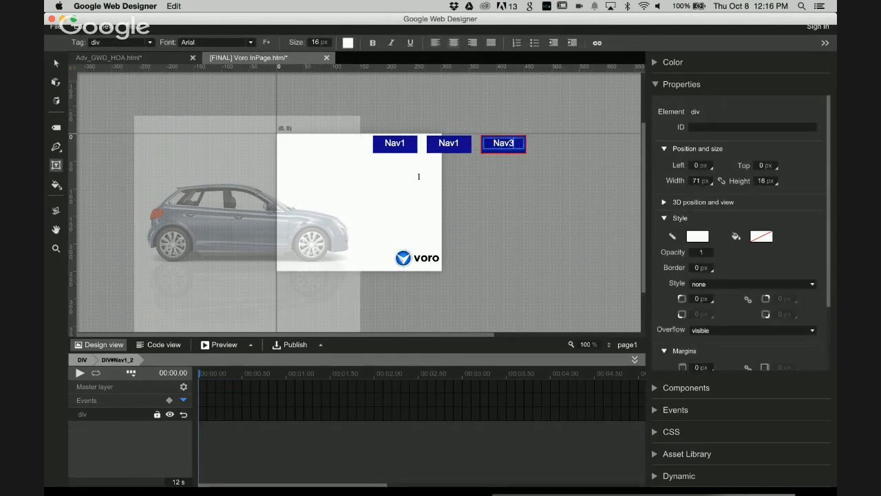
{"action": "key", "text": "Escape"}
- Return to the page's top editing level and change the middle box's text to Nav2
{"action": "left_click", "coordinate": [458, 148]}
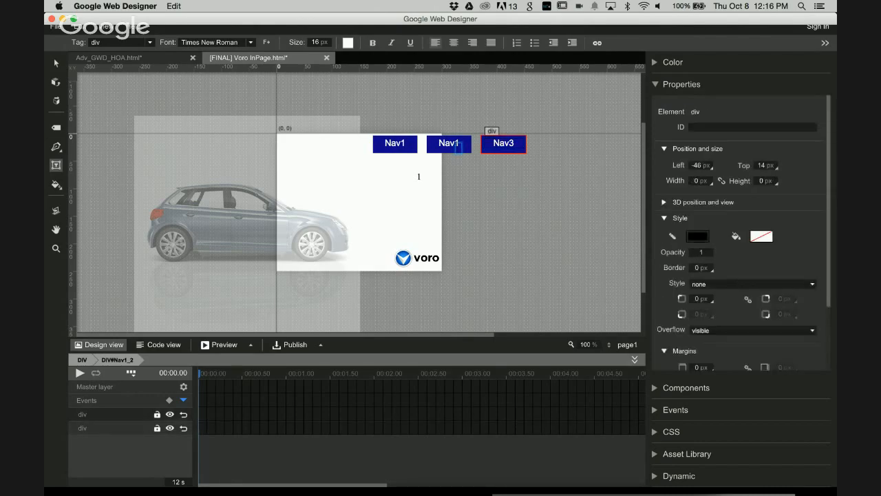
{"action": "key", "text": "Escape"}
{"action": "key", "text": "v"}
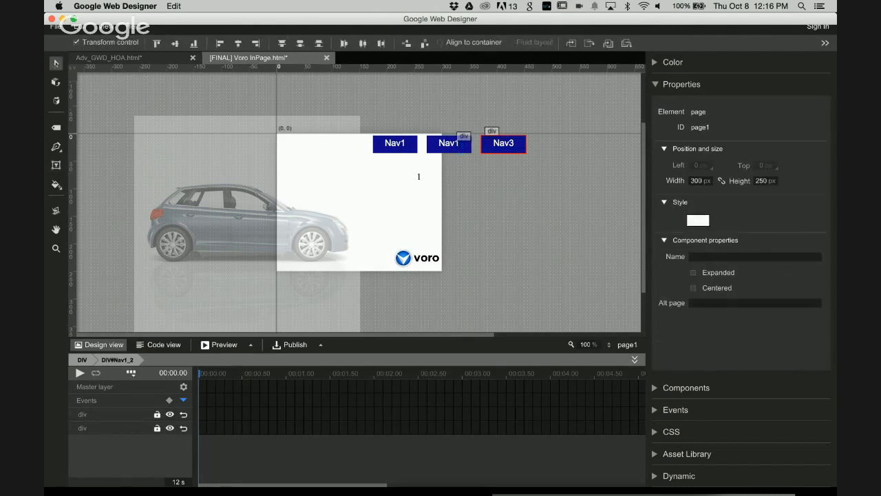
{"action": "left_click", "coordinate": [82, 359]}
{"action": "left_click", "coordinate": [448, 145]}
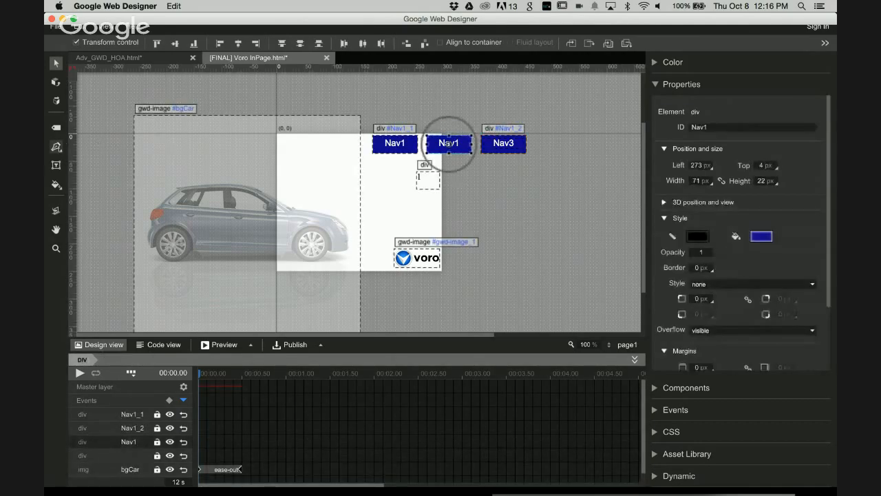
{"action": "key", "text": "t"}
{"action": "left_click", "coordinate": [456, 143]}
{"action": "key", "text": "BackSpace"}
{"action": "type", "text": "2"}
- Move the three navigation boxes together onto the banner, at about left 10 px, top 4 px
{"action": "left_click_drag", "start_coordinate": [546, 172], "coordinate": [408, 143]}
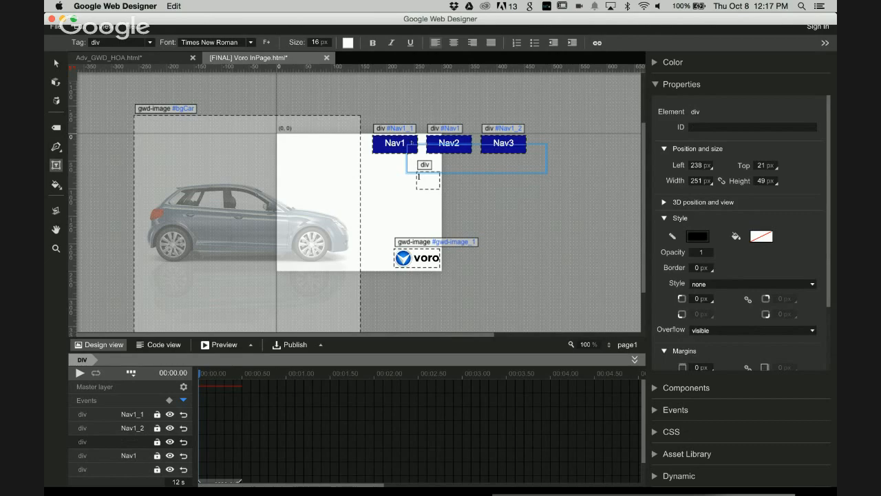
{"action": "left_click", "coordinate": [57, 63]}
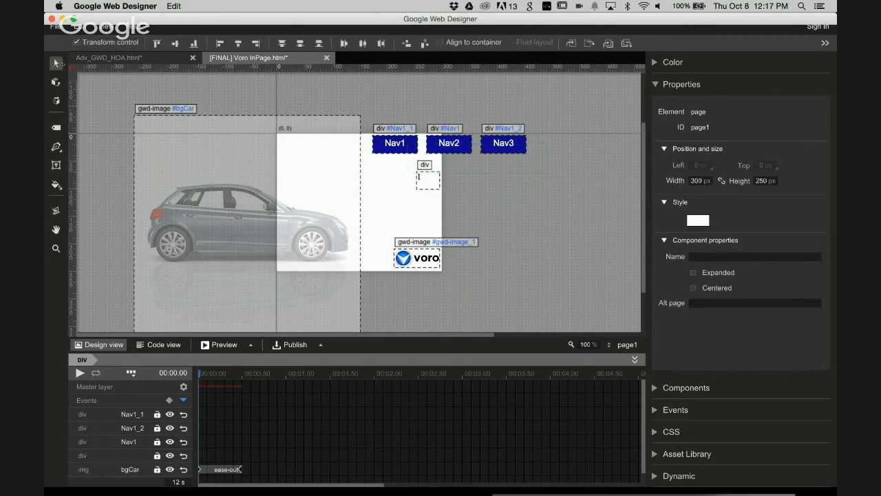
{"action": "left_click_drag", "start_coordinate": [541, 149], "coordinate": [402, 154]}
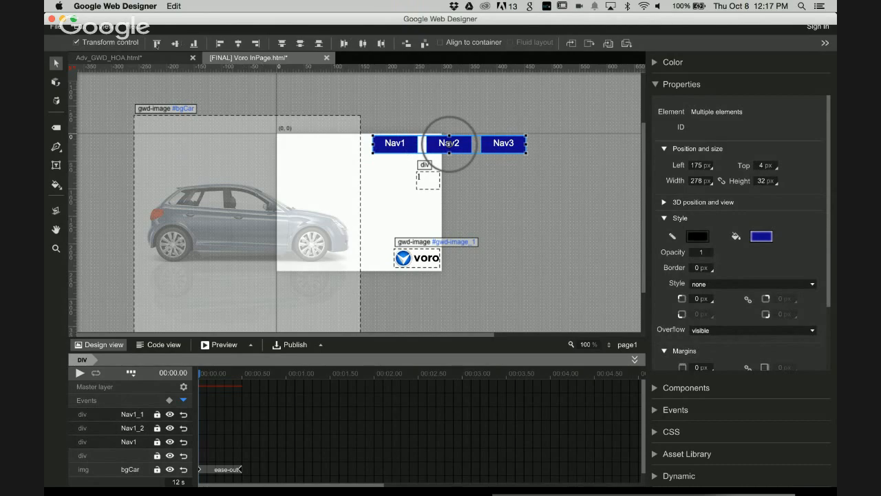
{"action": "left_click_drag", "start_coordinate": [449, 143], "coordinate": [326, 150]}
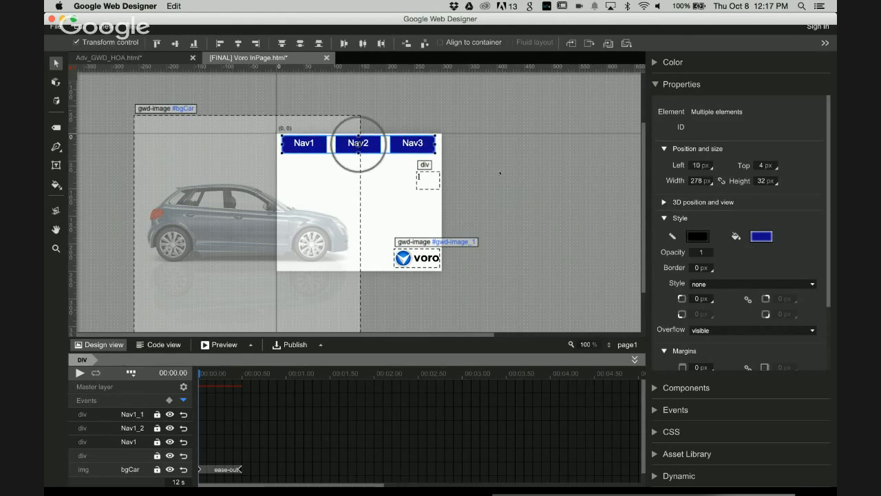
- Try to rename the first navigation box's ID as Nav1
{"action": "left_click", "coordinate": [307, 265]}
{"action": "left_click", "coordinate": [304, 143]}
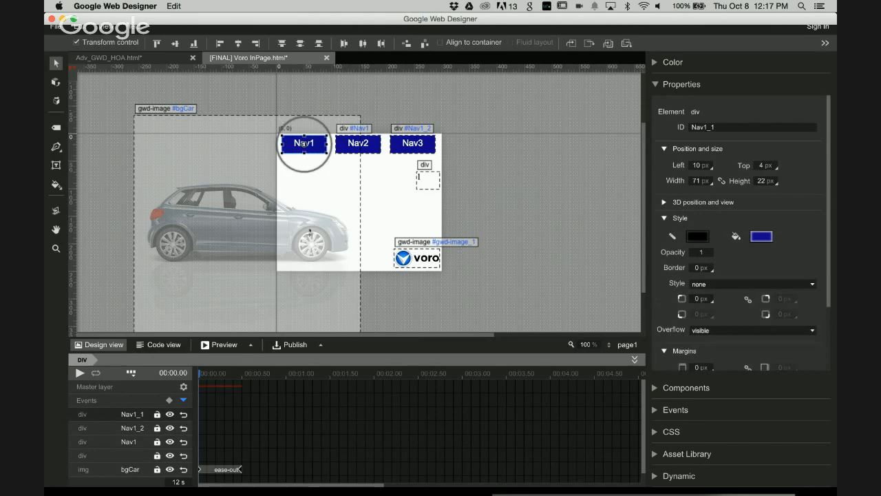
{"action": "double_click", "coordinate": [140, 414]}
{"action": "key", "text": "Right"}
{"action": "key", "text": "BackSpace"}
{"action": "key", "text": "BackSpace"}
{"action": "key", "text": "Return"}
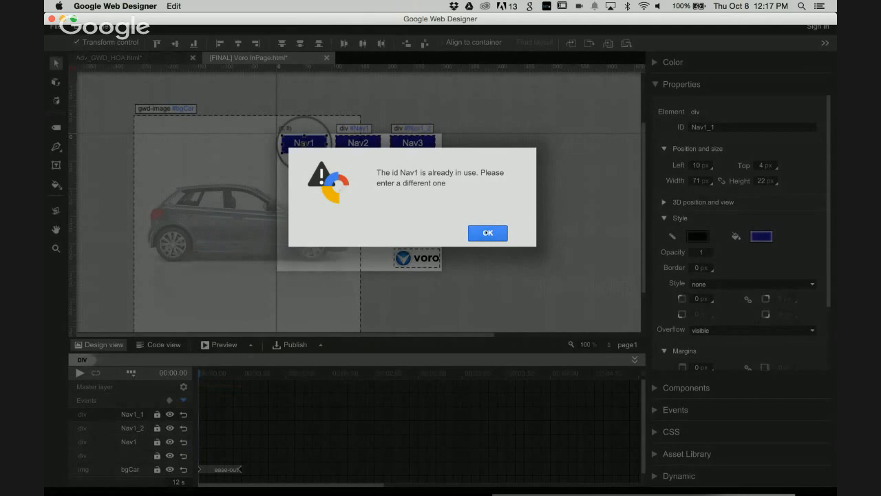
{"action": "key", "text": "Return"}
- Rename the ID of the third navigation box as Nav3
{"action": "left_click", "coordinate": [358, 144]}
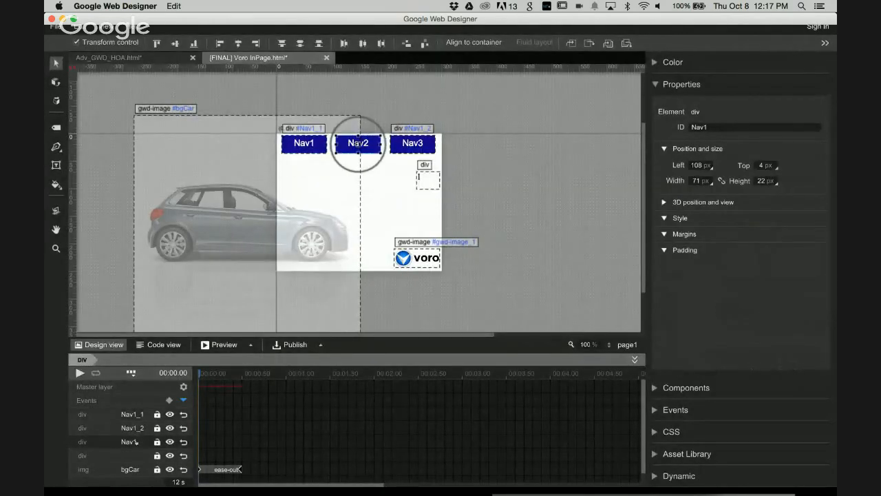
{"action": "left_click", "coordinate": [412, 143]}
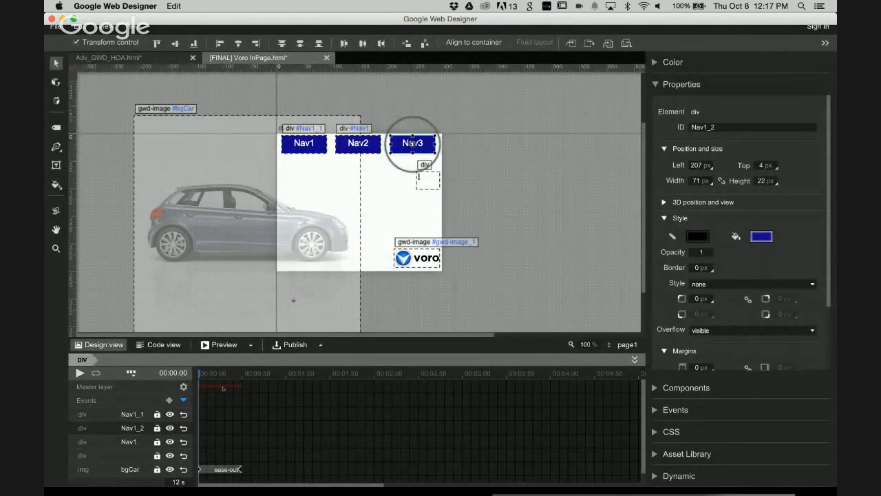
{"action": "double_click", "coordinate": [133, 428]}
{"action": "type", "text": "Nav3"}
{"action": "key", "text": "Return"}
- Rename the ID of the middle navigation box as Nav2
{"action": "left_click", "coordinate": [129, 442]}
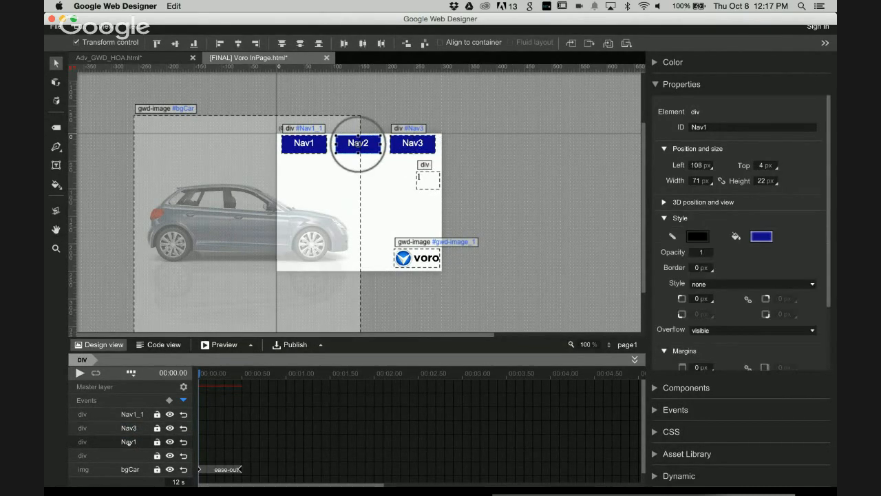
{"action": "double_click", "coordinate": [138, 442]}
{"action": "type", "text": "Nav2"}
{"action": "left_click", "coordinate": [304, 143]}
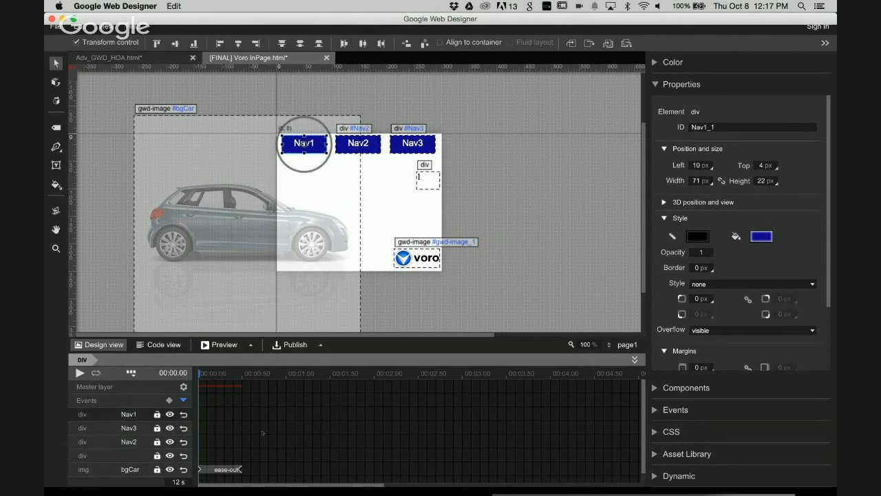
{"action": "left_click", "coordinate": [522, 230]}
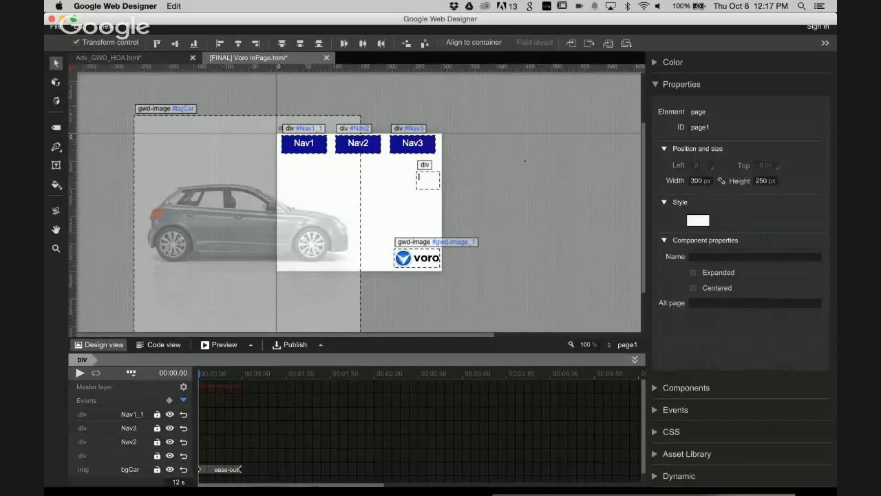
- Distribute the three navigation boxes evenly across the banner relative to the container and move them up to top 0 px
{"action": "left_click", "coordinate": [424, 144]}
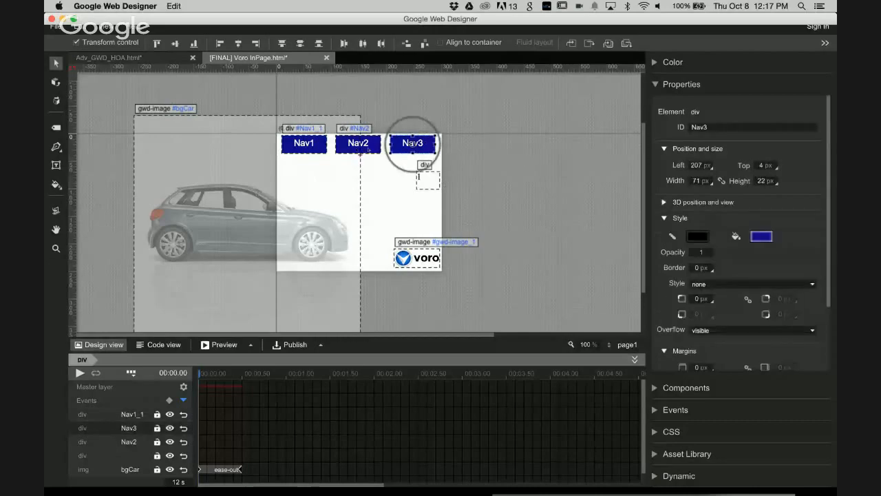
{"action": "left_click", "coordinate": [284, 227], "text": "shift"}
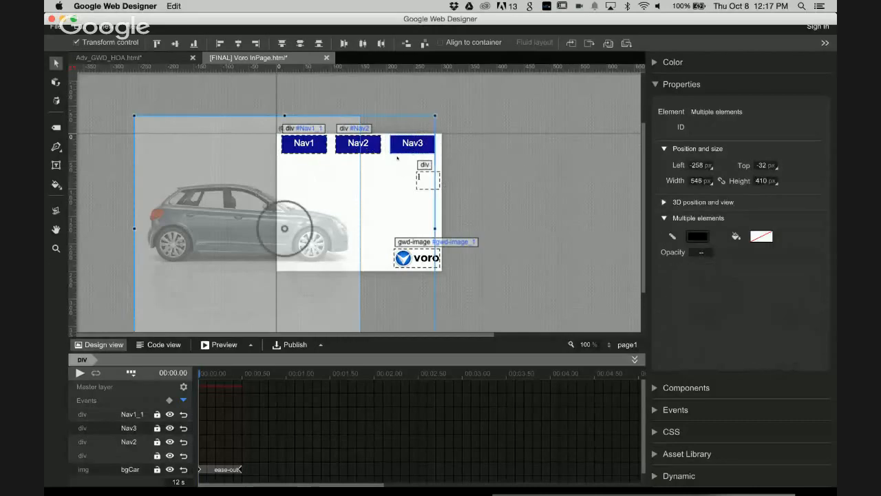
{"action": "left_click", "coordinate": [356, 146]}
{"action": "left_click", "coordinate": [386, 144], "text": "shift"}
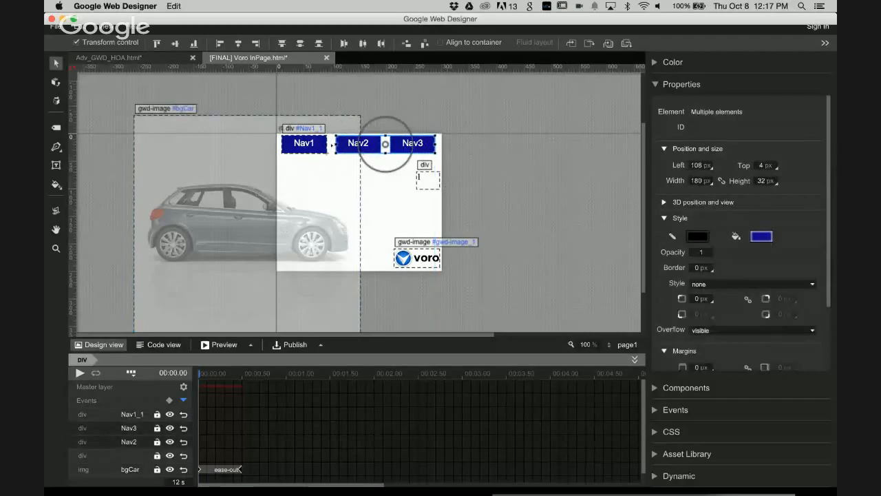
{"action": "left_click", "coordinate": [315, 146], "text": "shift"}
{"action": "left_click", "coordinate": [440, 43]}
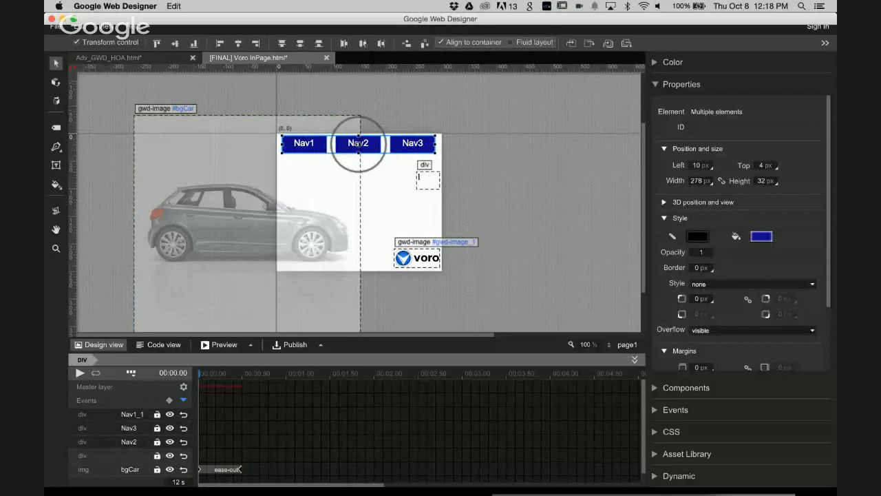
{"action": "left_click", "coordinate": [424, 44]}
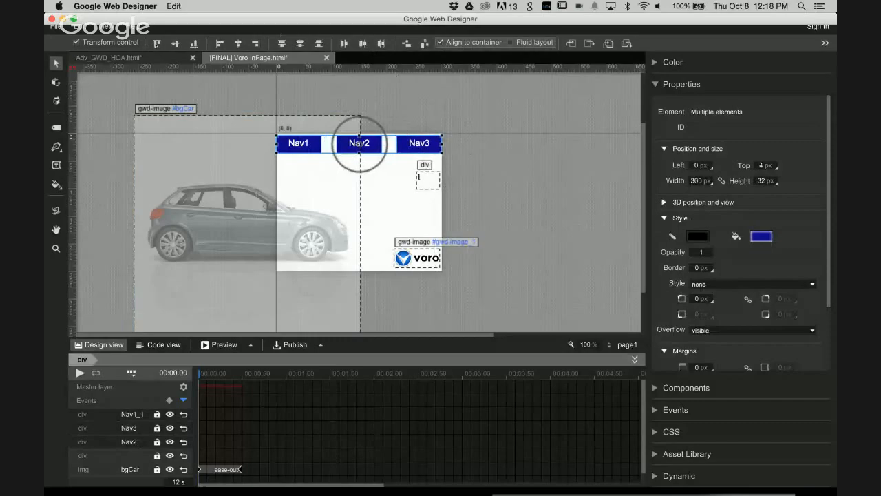
{"action": "left_click_drag", "start_coordinate": [358, 142], "coordinate": [359, 141]}
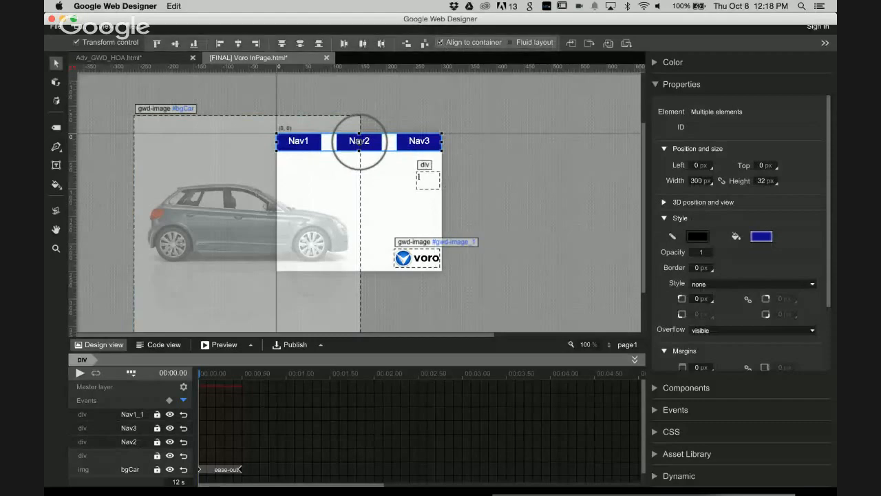
{"action": "left_click", "coordinate": [527, 209]}
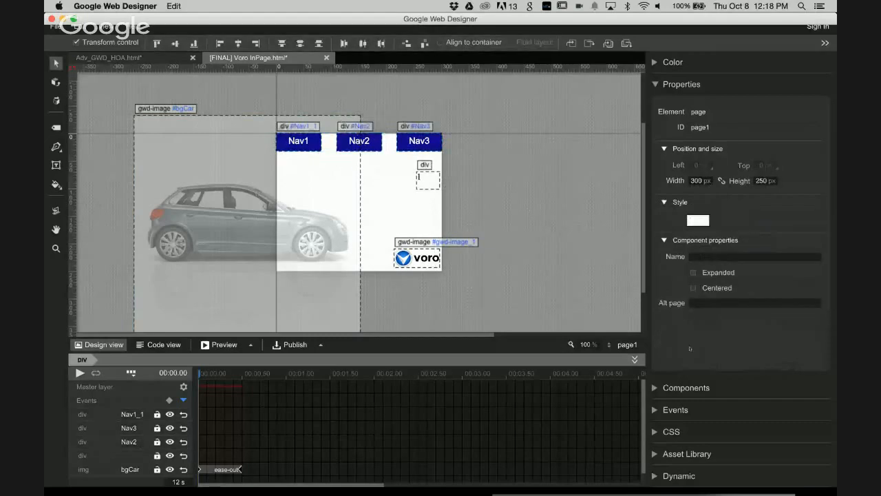
- Bring up the document's events and check which elements are available as targets for a new event
{"action": "left_click", "coordinate": [657, 85]}
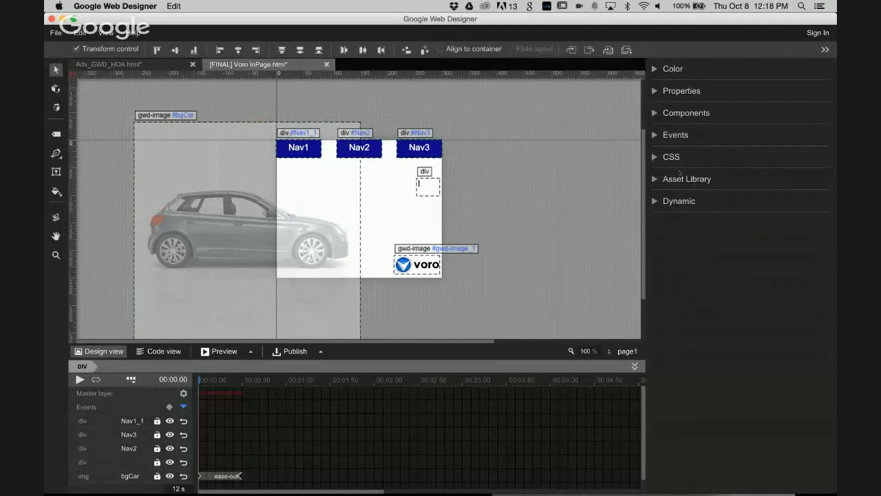
{"action": "left_click", "coordinate": [656, 140]}
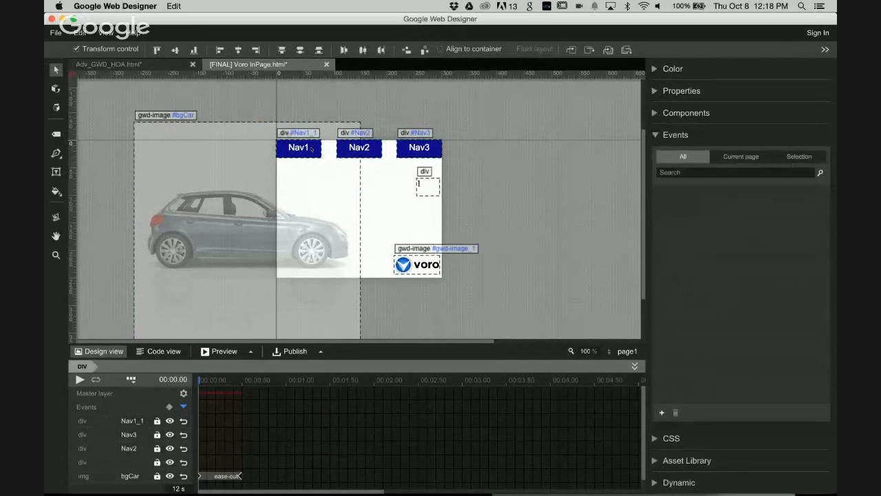
{"action": "left_click", "coordinate": [311, 148]}
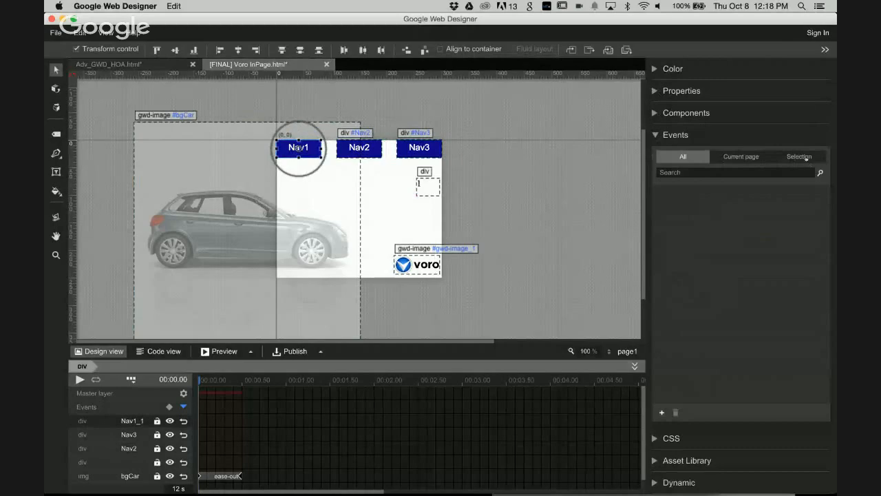
{"action": "left_click", "coordinate": [662, 412]}
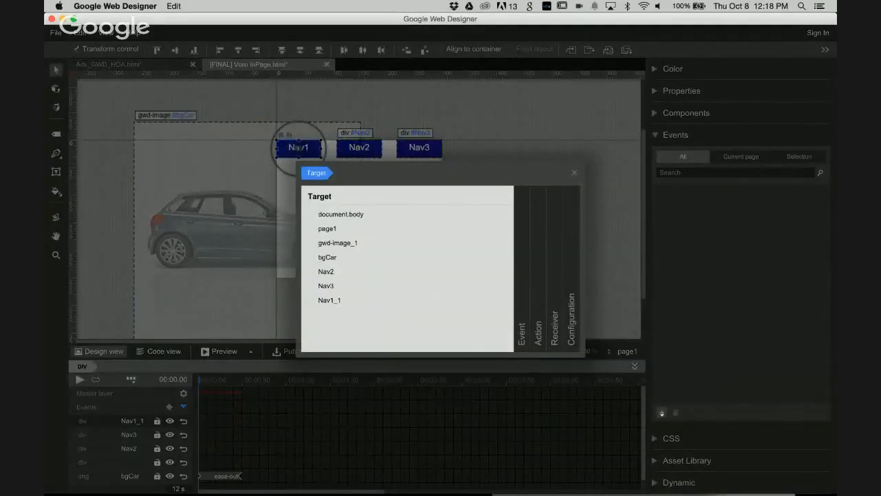
{"action": "left_click", "coordinate": [574, 172]}
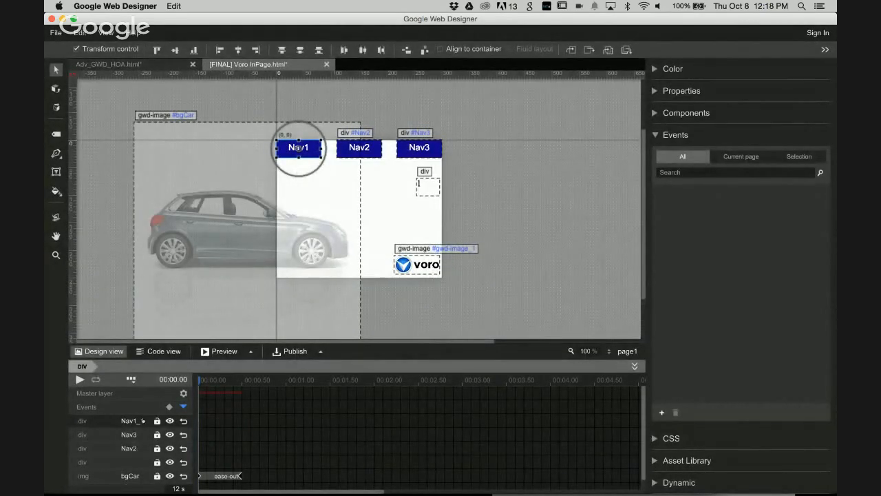
- Try to rename the Nav1_1 layer in the timeline as Nav1
{"action": "double_click", "coordinate": [138, 421]}
{"action": "left_click", "coordinate": [139, 422]}
{"action": "key", "text": "BackSpace"}
{"action": "key", "text": "BackSpace"}
{"action": "key", "text": "Return"}
- Add a mouse click event to Nav1_1 using the Page Deck action Go to page, with pagedeck as receiver
{"action": "left_click", "coordinate": [661, 411]}
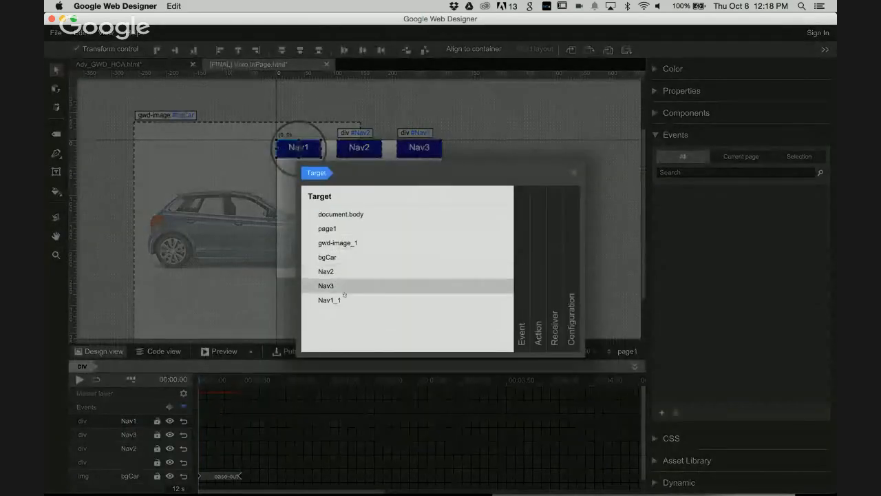
{"action": "left_click", "coordinate": [344, 298]}
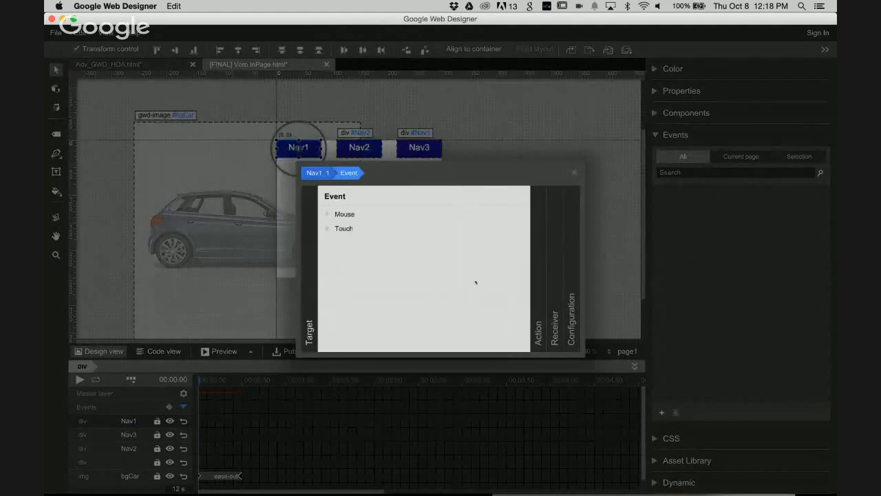
{"action": "left_click", "coordinate": [347, 215]}
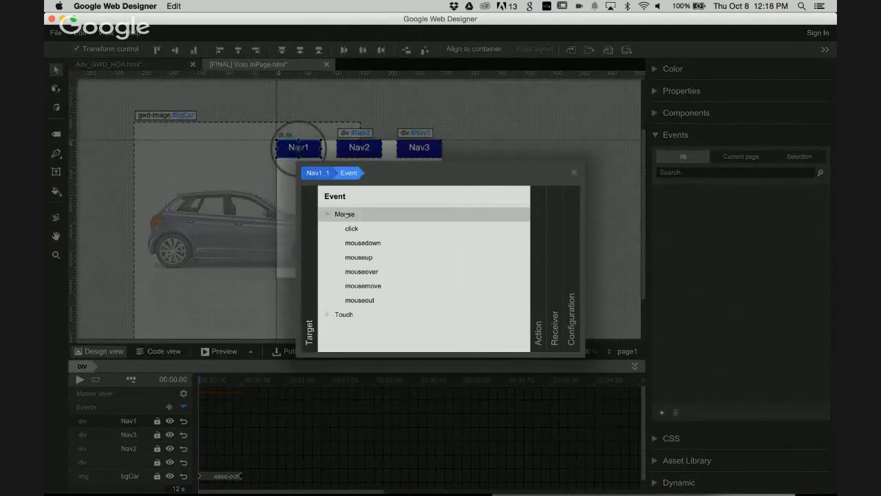
{"action": "left_click", "coordinate": [352, 229]}
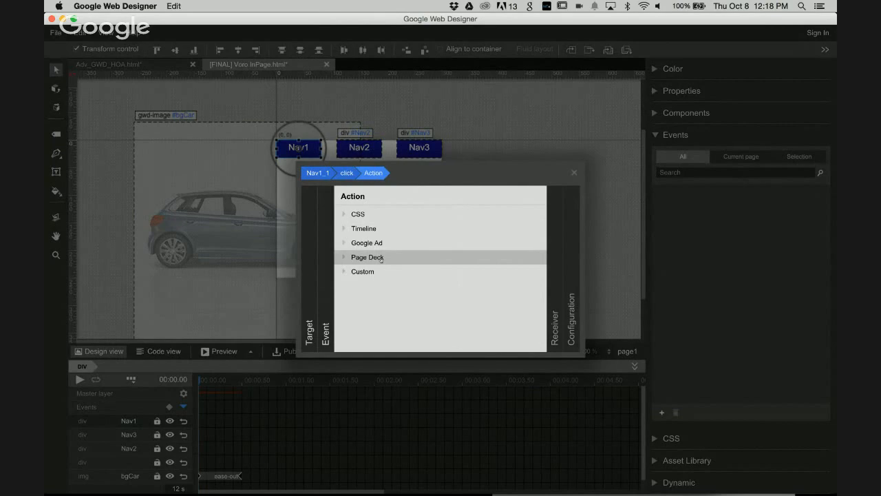
{"action": "left_click", "coordinate": [367, 257]}
{"action": "left_click", "coordinate": [386, 270]}
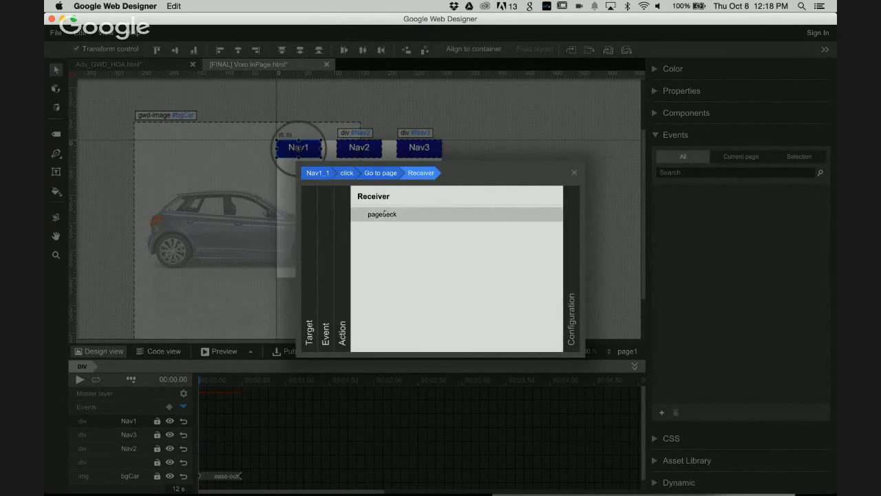
{"action": "left_click", "coordinate": [384, 214]}
{"action": "left_click", "coordinate": [511, 340]}
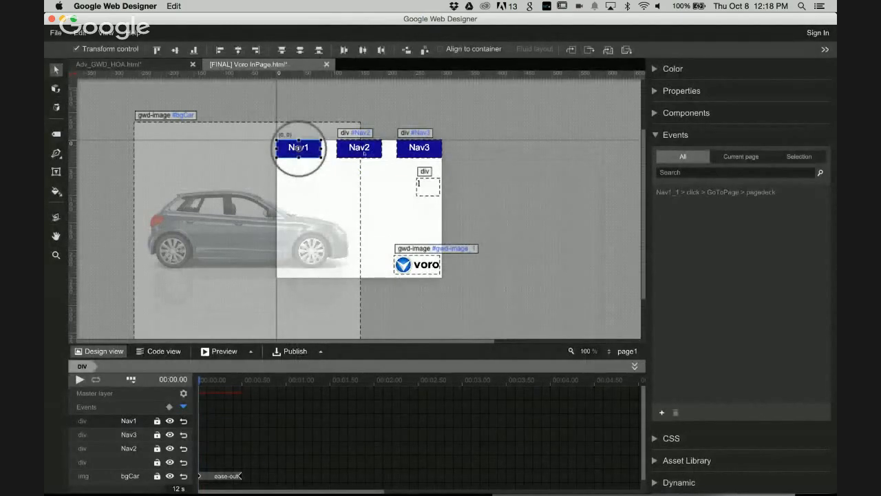
- Add a mouse click event to Nav2 using the Google Ad action Go to page, with gwd-ad as receiver and page1_1 as destination
{"action": "left_click", "coordinate": [361, 148]}
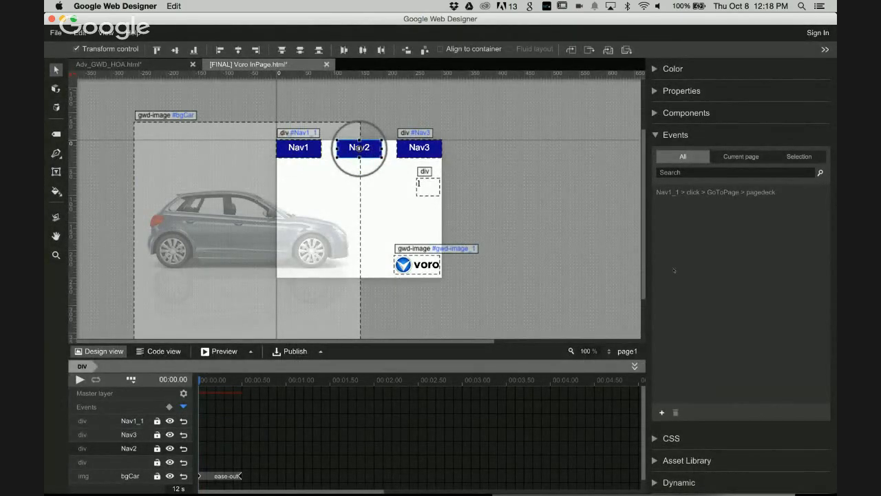
{"action": "left_click", "coordinate": [661, 411]}
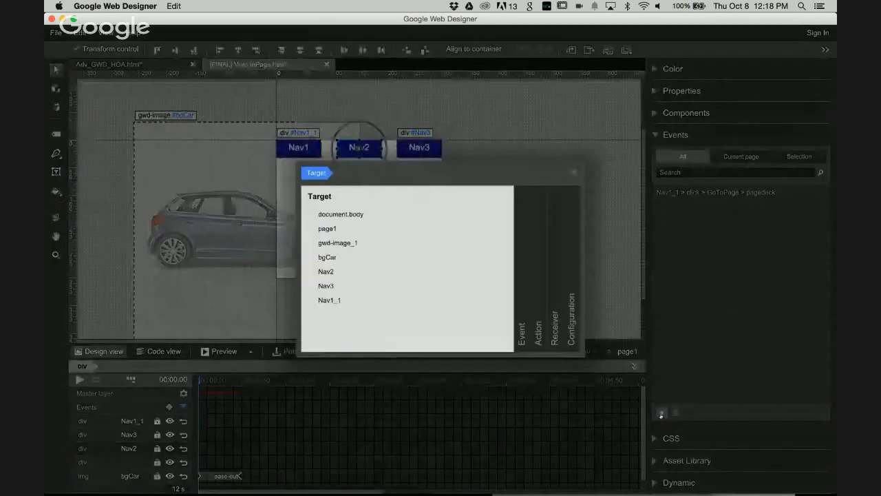
{"action": "left_click", "coordinate": [348, 272]}
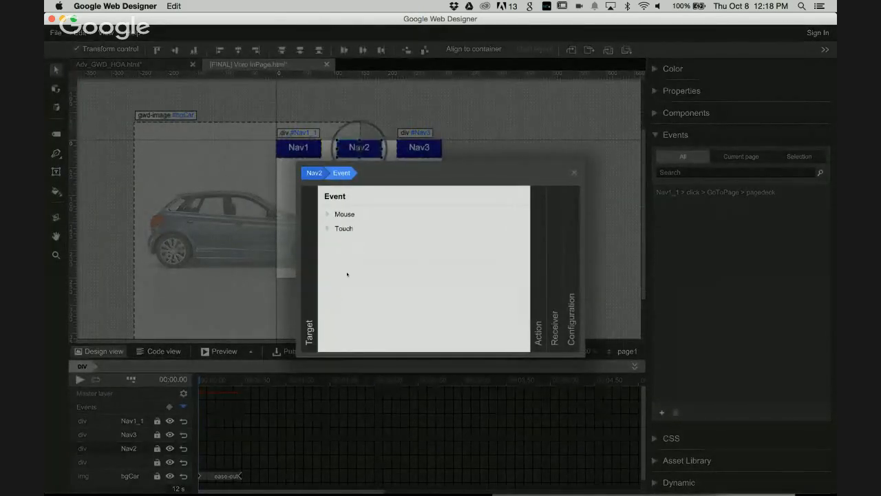
{"action": "left_click", "coordinate": [378, 214]}
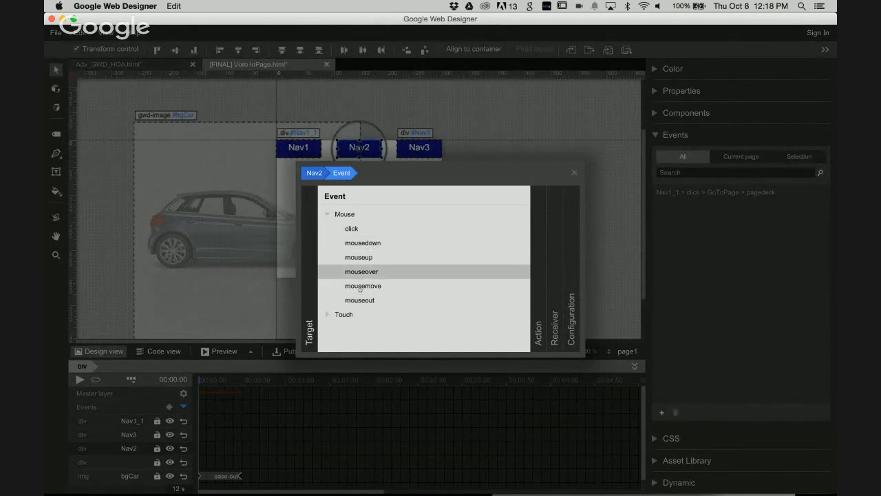
{"action": "left_click", "coordinate": [352, 228]}
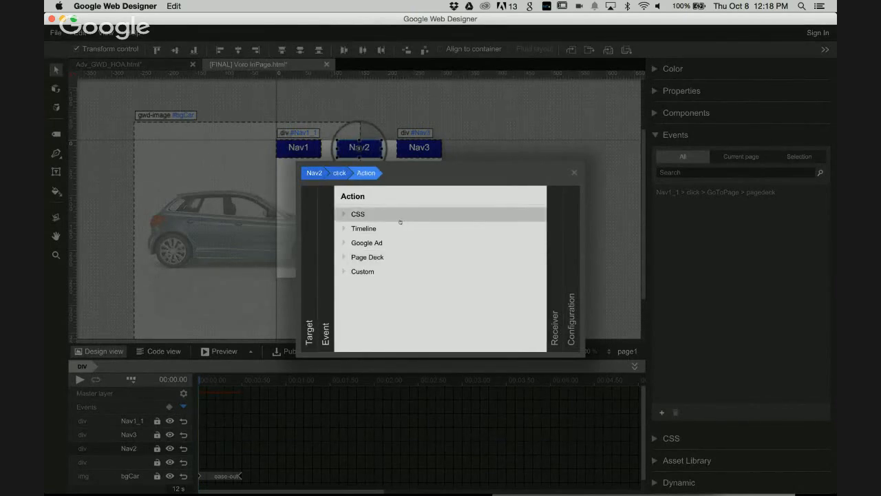
{"action": "left_click", "coordinate": [382, 244]}
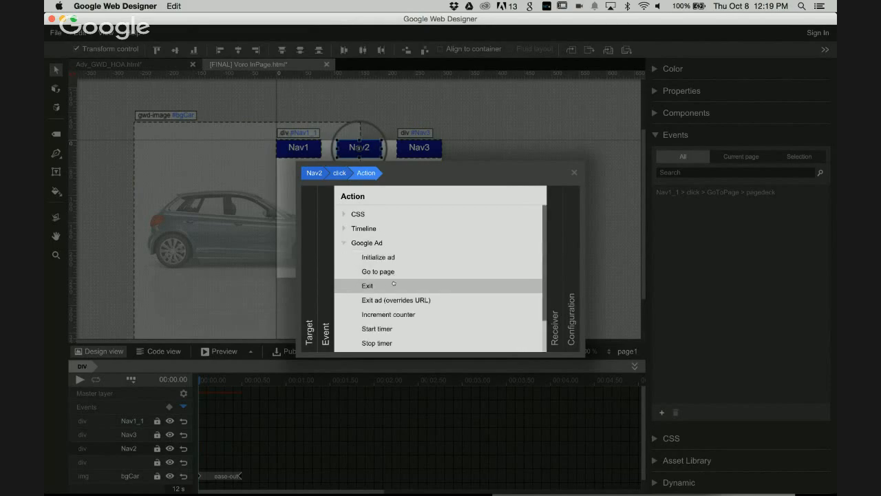
{"action": "left_click", "coordinate": [393, 269]}
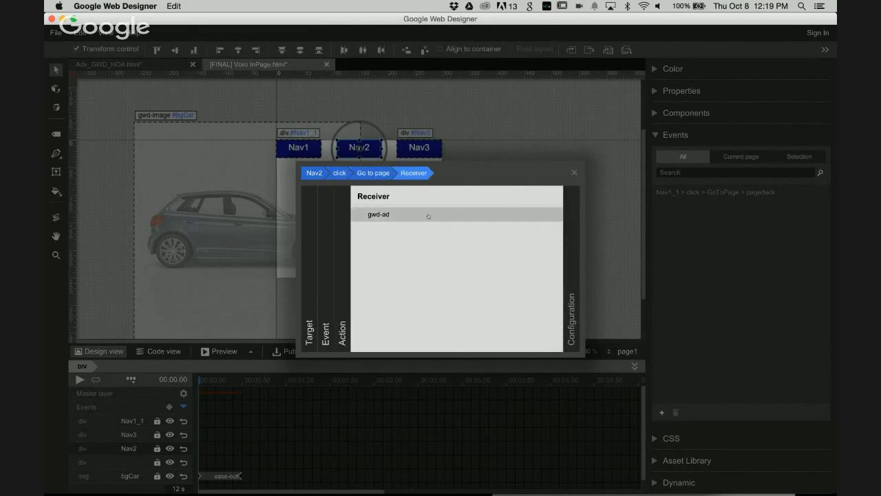
{"action": "left_click", "coordinate": [428, 214]}
{"action": "left_click", "coordinate": [485, 219]}
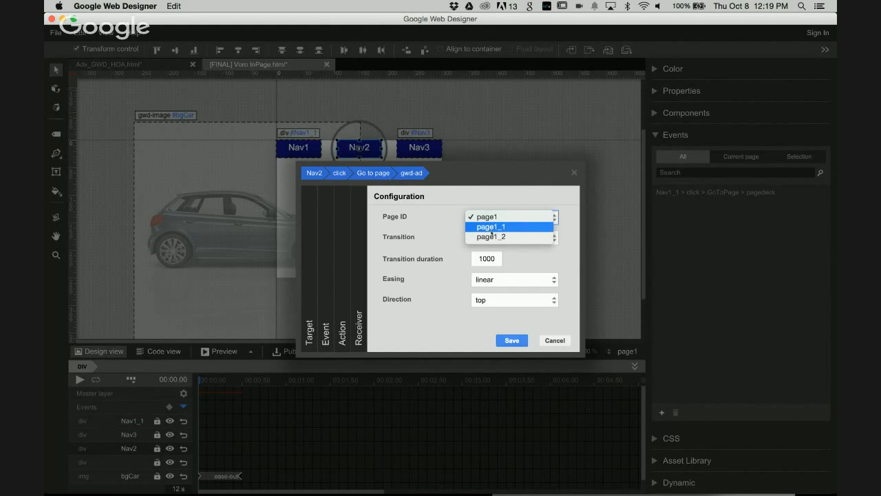
{"action": "left_click", "coordinate": [494, 228]}
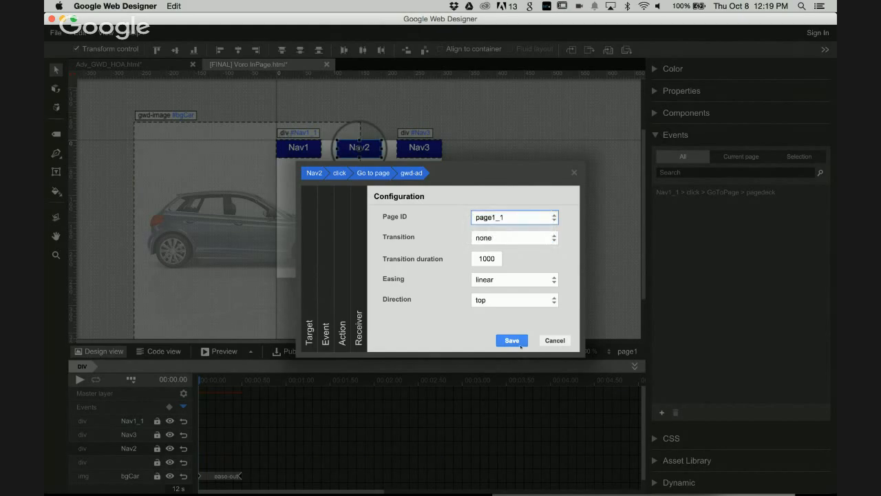
{"action": "left_click", "coordinate": [511, 340]}
- Add a mouse click event to Nav3 using the Google Ad action Go to page, with gwd-ad as receiver and page1_2 as destination
{"action": "left_click", "coordinate": [417, 153]}
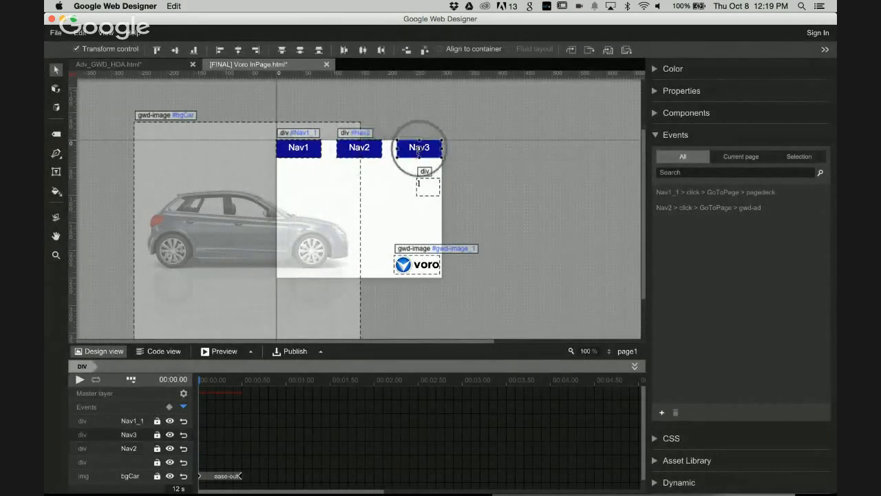
{"action": "left_click", "coordinate": [661, 412]}
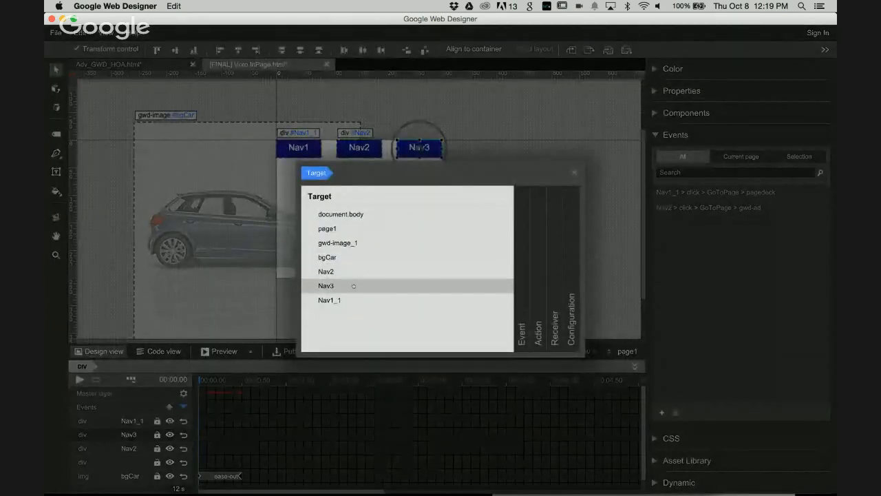
{"action": "left_click", "coordinate": [353, 286]}
{"action": "left_click", "coordinate": [358, 214]}
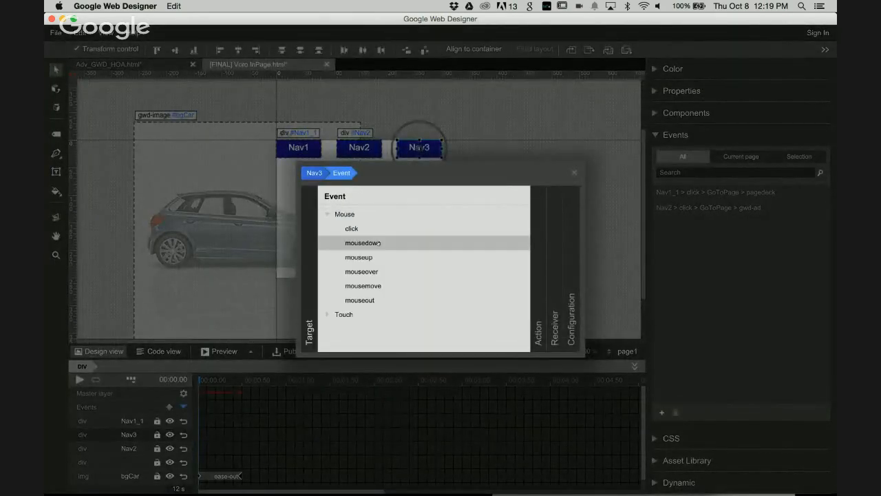
{"action": "left_click", "coordinate": [372, 228]}
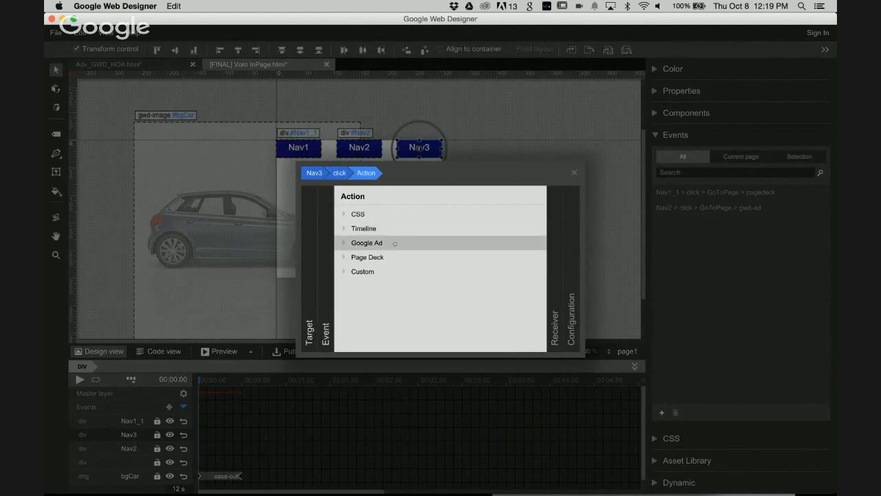
{"action": "left_click", "coordinate": [392, 243]}
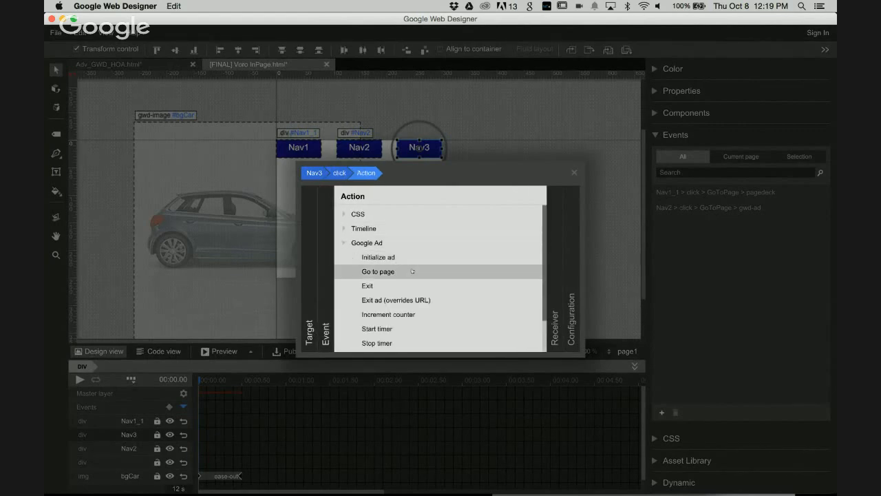
{"action": "left_click", "coordinate": [409, 271]}
{"action": "left_click", "coordinate": [437, 218]}
{"action": "left_click", "coordinate": [496, 217]}
{"action": "left_click", "coordinate": [497, 236]}
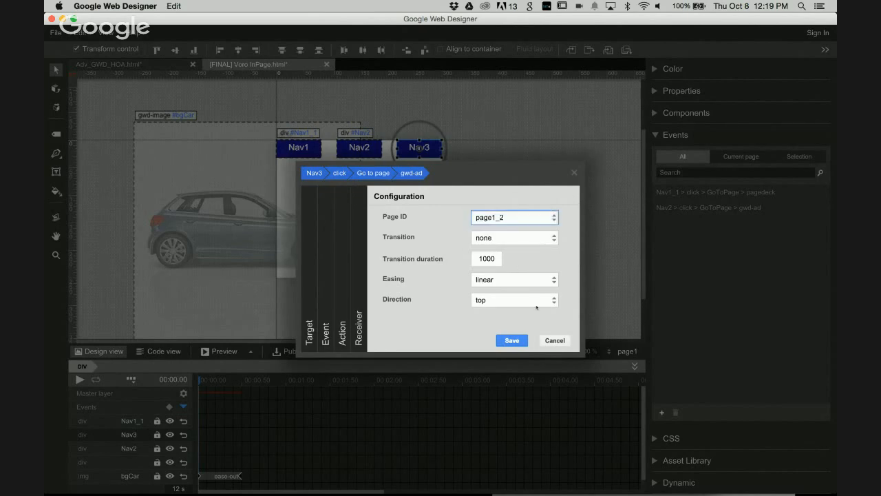
{"action": "left_click", "coordinate": [518, 342]}
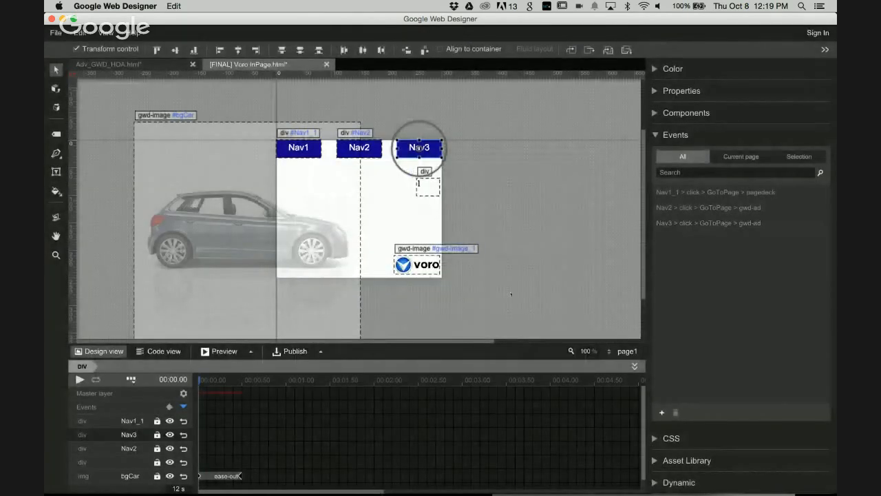
- Preview the banner in Chrome
{"action": "left_click", "coordinate": [251, 351]}
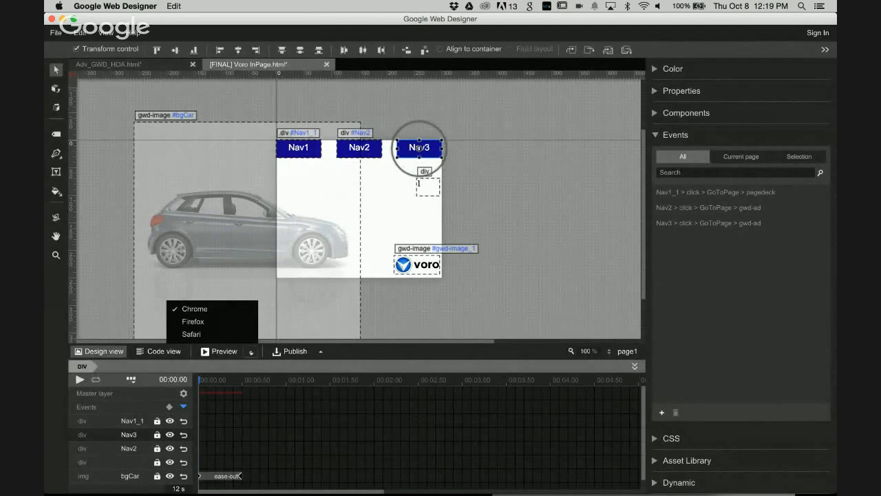
{"action": "left_click", "coordinate": [229, 311]}
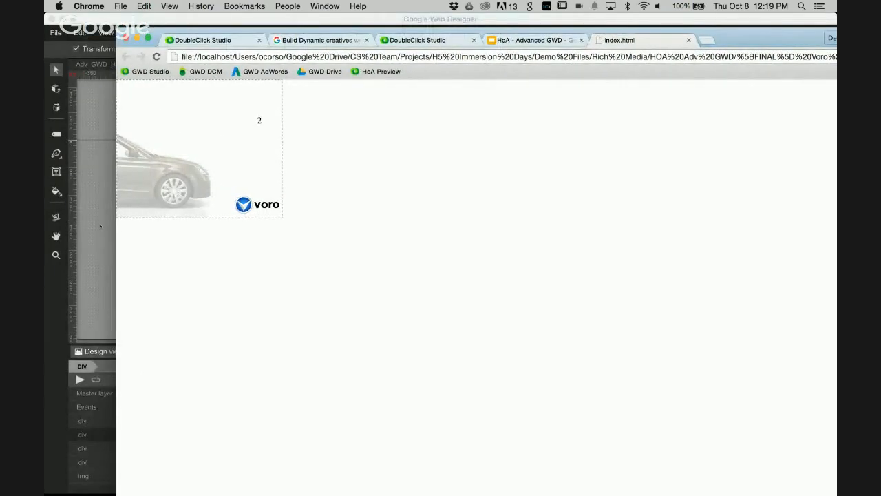
- Back in Google Web Designer, group the three navigation boxes as navGroup, accepting the deletion of the first box's click event handler
{"action": "left_click", "coordinate": [418, 147]}
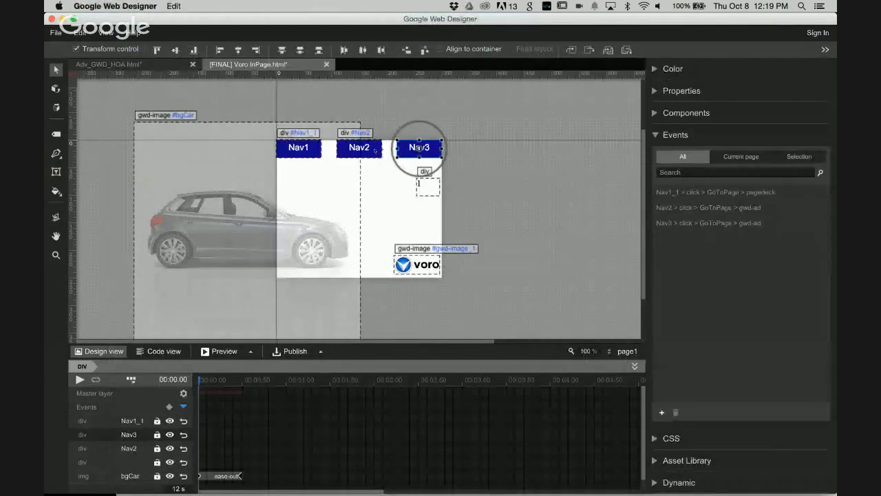
{"action": "left_click", "coordinate": [380, 150], "text": "shift"}
{"action": "left_click", "coordinate": [312, 150], "text": "shift"}
{"action": "left_click", "coordinate": [359, 148]}
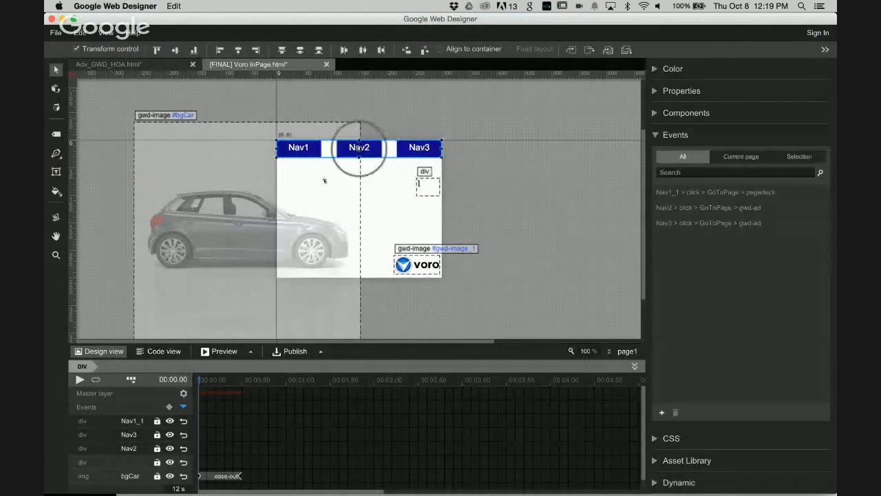
{"action": "right_click", "coordinate": [435, 152]}
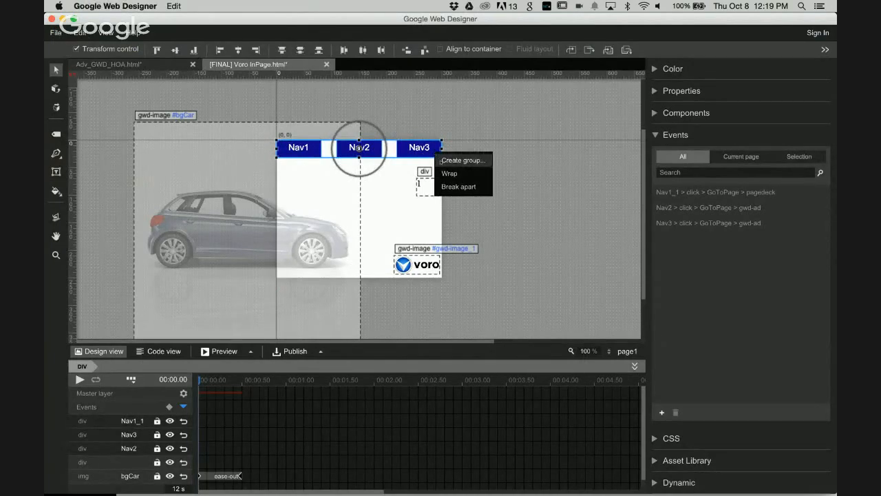
{"action": "left_click", "coordinate": [443, 160]}
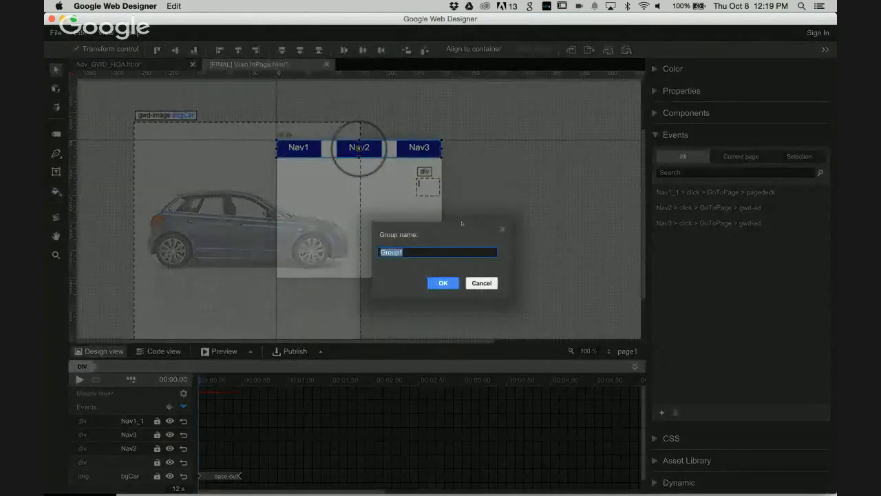
{"action": "type", "text": "navGroup"}
{"action": "left_click", "coordinate": [443, 283]}
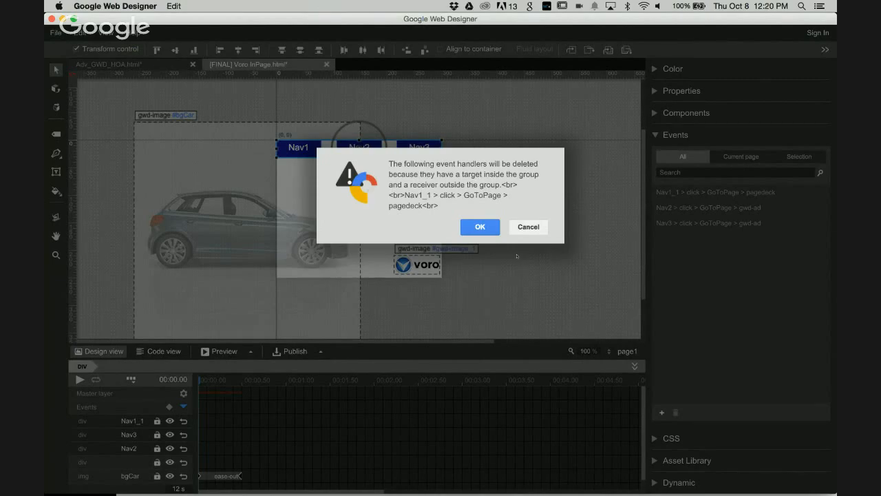
{"action": "left_click", "coordinate": [485, 226]}
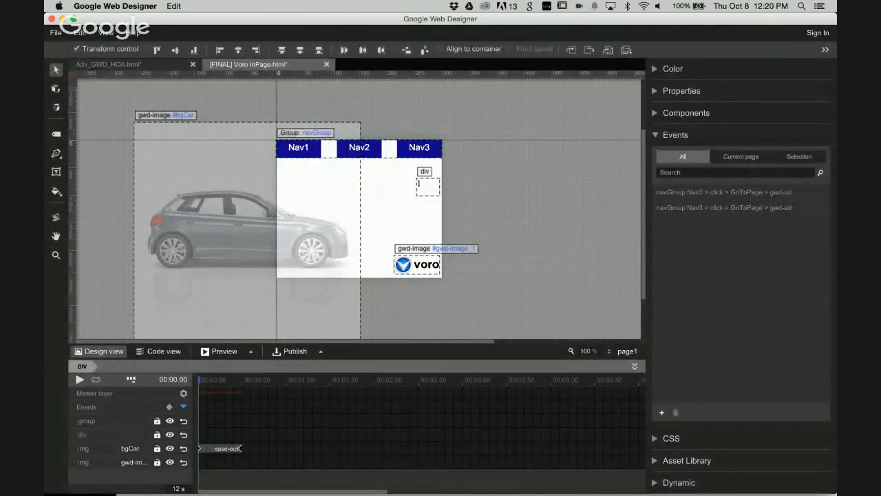
- Open navGroup for editing and rename its Nav1_1 box to Nav1
{"action": "left_click", "coordinate": [359, 147]}
{"action": "double_click", "coordinate": [298, 147]}
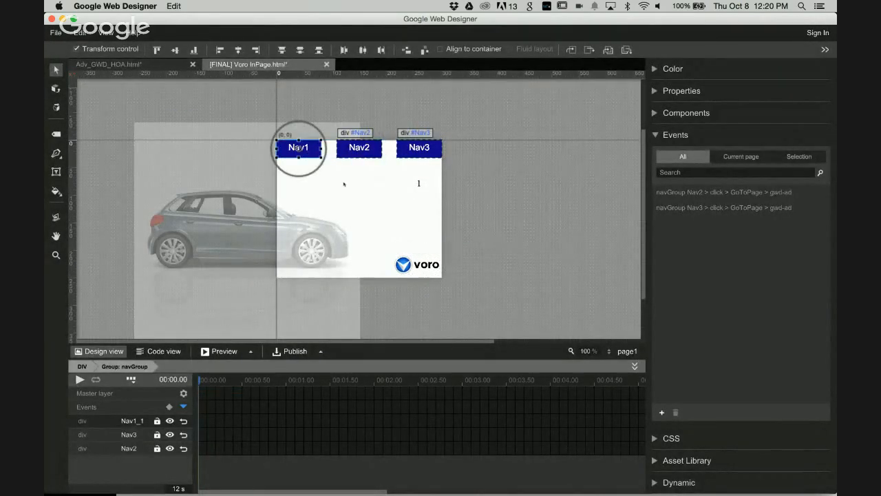
{"action": "double_click", "coordinate": [129, 421]}
{"action": "left_click", "coordinate": [141, 422]}
{"action": "key", "text": "BackSpace"}
{"action": "key", "text": "BackSpace"}
{"action": "key", "text": "Return"}
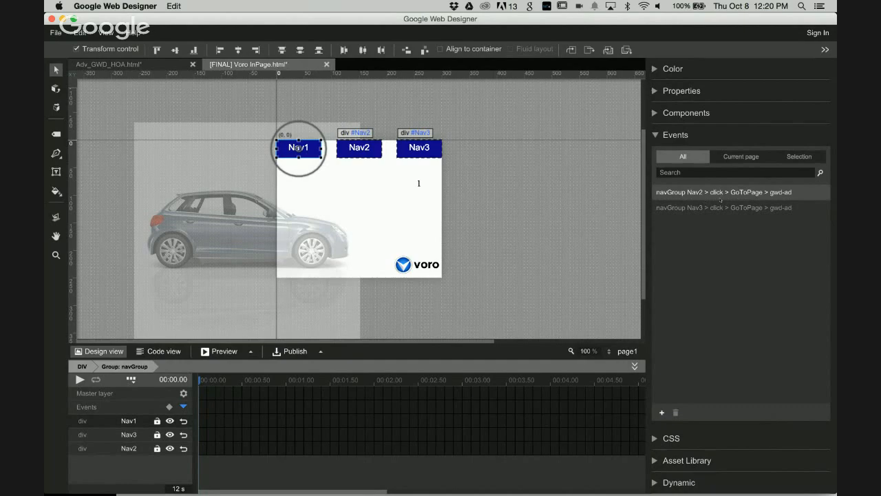
- Add a mouse click event to navGroup Nav1 using the Google Ad action Go to page, with gwd-ad as receiver
{"action": "left_click", "coordinate": [801, 156]}
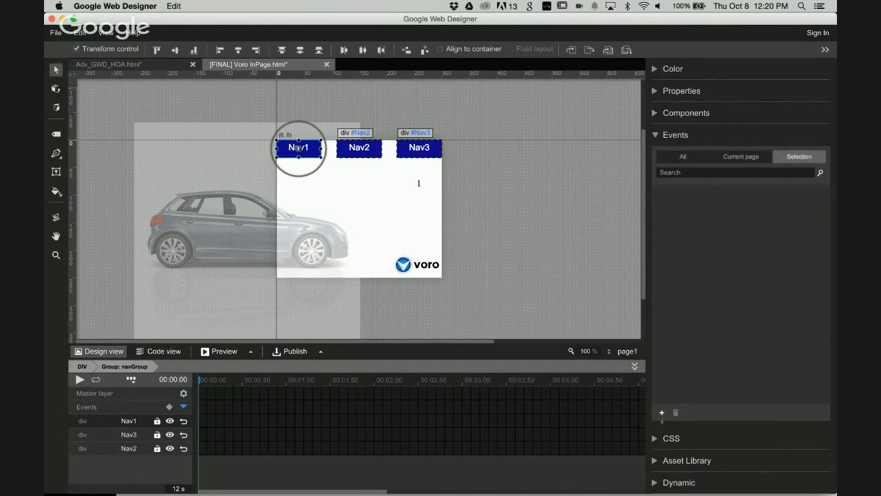
{"action": "left_click", "coordinate": [661, 413]}
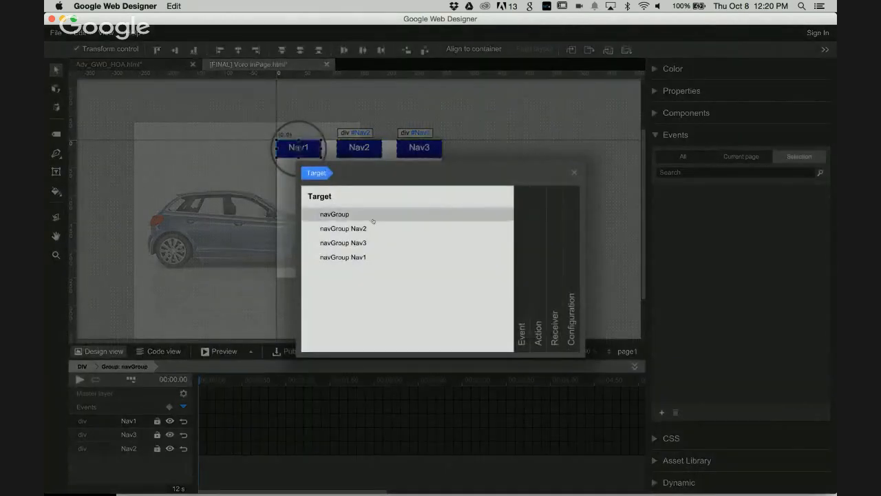
{"action": "left_click", "coordinate": [366, 256]}
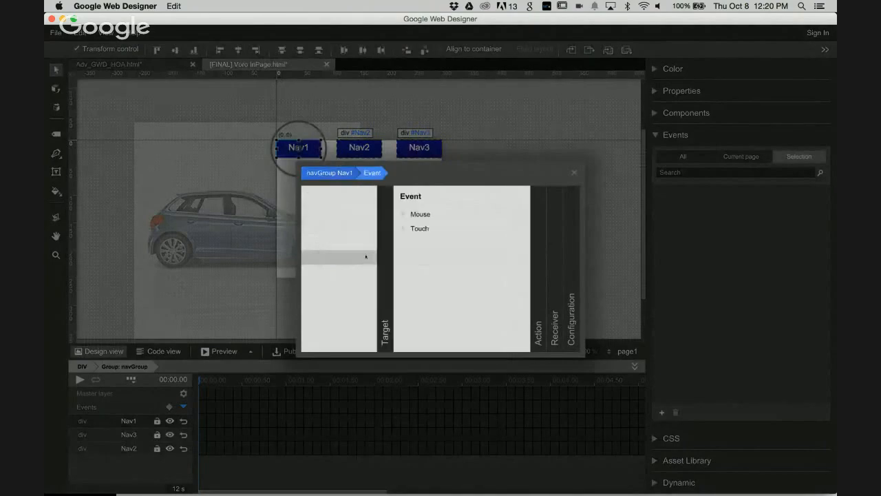
{"action": "left_click", "coordinate": [359, 214]}
{"action": "left_click", "coordinate": [360, 228]}
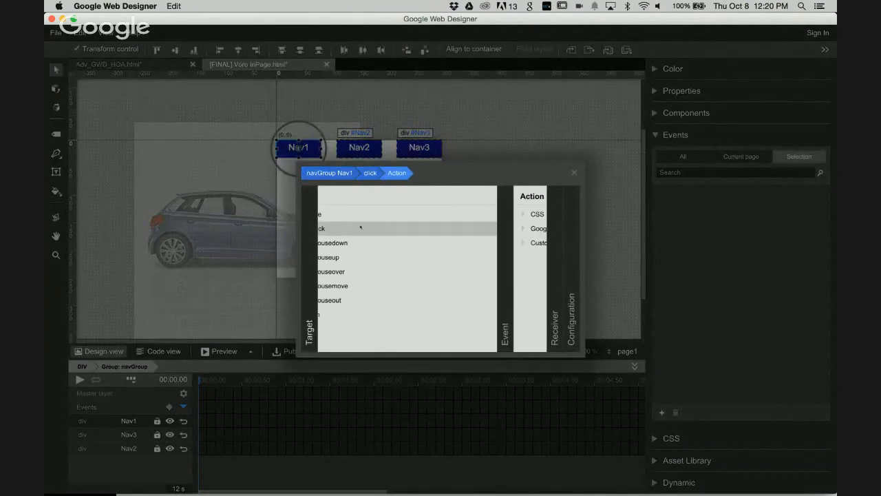
{"action": "left_click", "coordinate": [376, 229]}
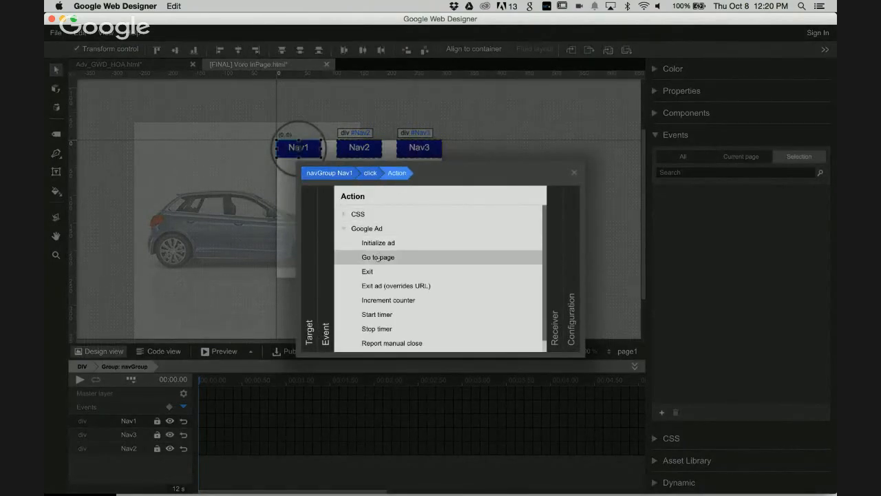
{"action": "left_click", "coordinate": [378, 256]}
{"action": "left_click", "coordinate": [392, 214]}
{"action": "left_click", "coordinate": [487, 217]}
{"action": "left_click", "coordinate": [487, 217]}
{"action": "left_click", "coordinate": [512, 341]}
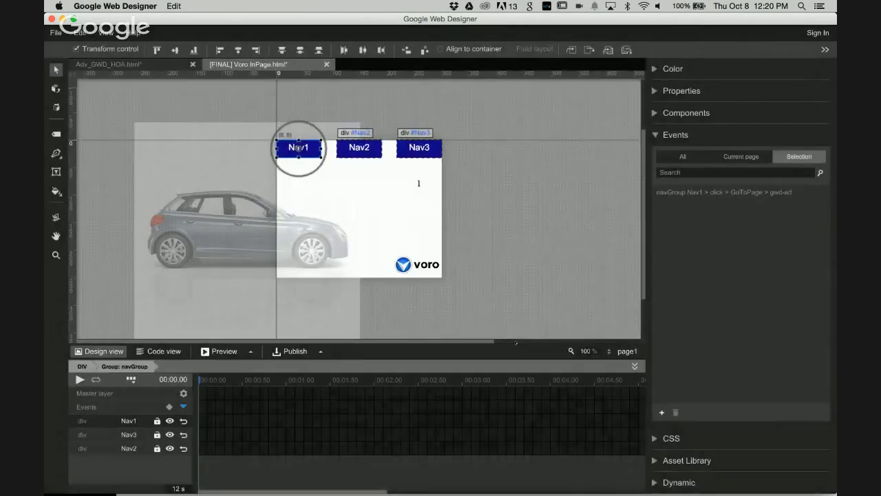
- Select the three navigation boxes inside navGroup together and review the events attached to them
{"action": "left_click", "coordinate": [494, 178]}
{"action": "left_click", "coordinate": [419, 148]}
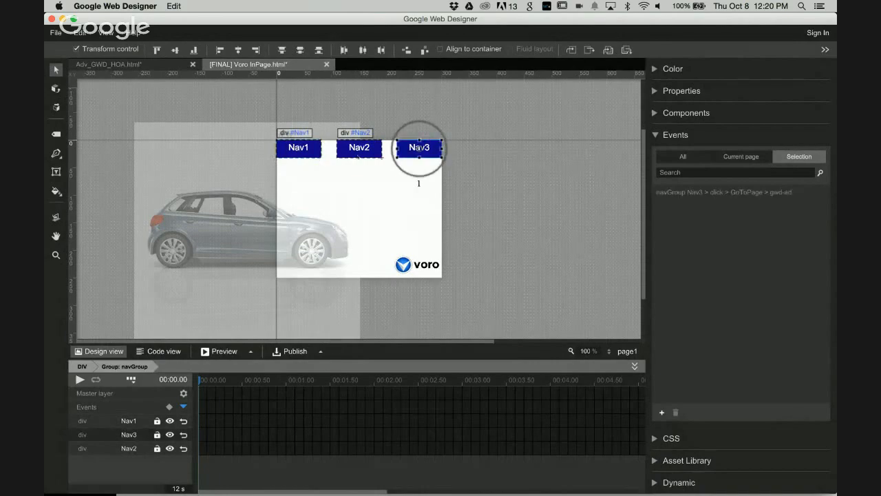
{"action": "left_click", "coordinate": [348, 149], "text": "shift"}
{"action": "left_click", "coordinate": [307, 149], "text": "shift"}
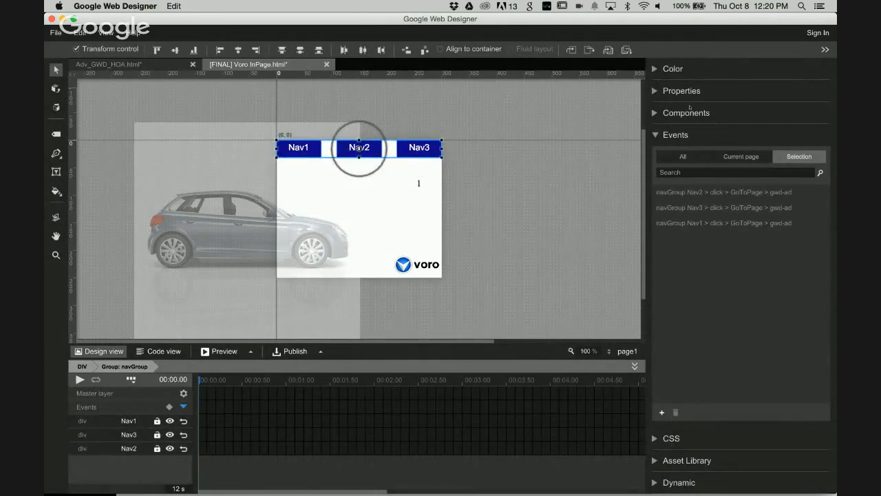
{"action": "left_click", "coordinate": [655, 135]}
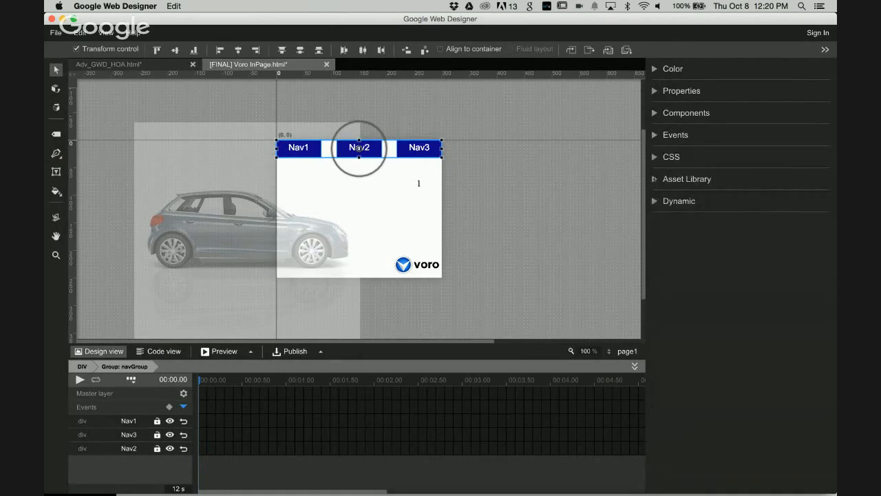
- Try to place the navGroup asset from the Asset Library on the stage beside the banner
{"action": "left_click", "coordinate": [655, 181]}
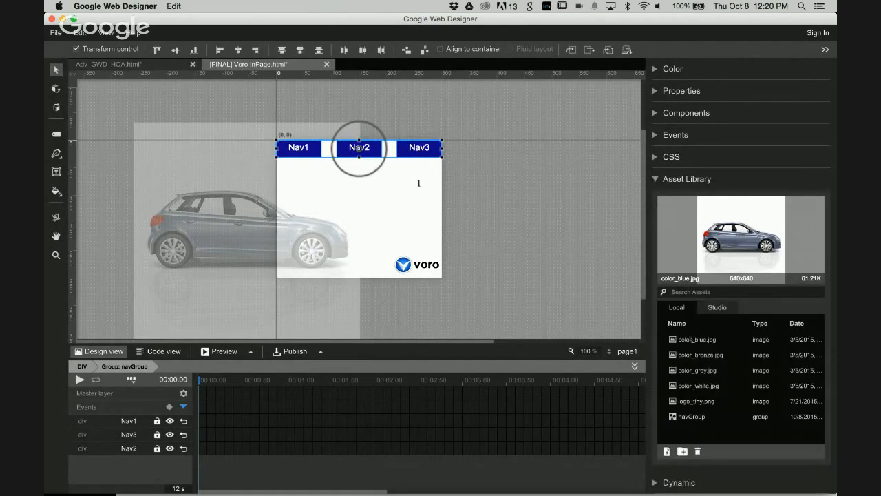
{"action": "left_click", "coordinate": [688, 416]}
{"action": "left_click_drag", "start_coordinate": [675, 418], "coordinate": [521, 225]}
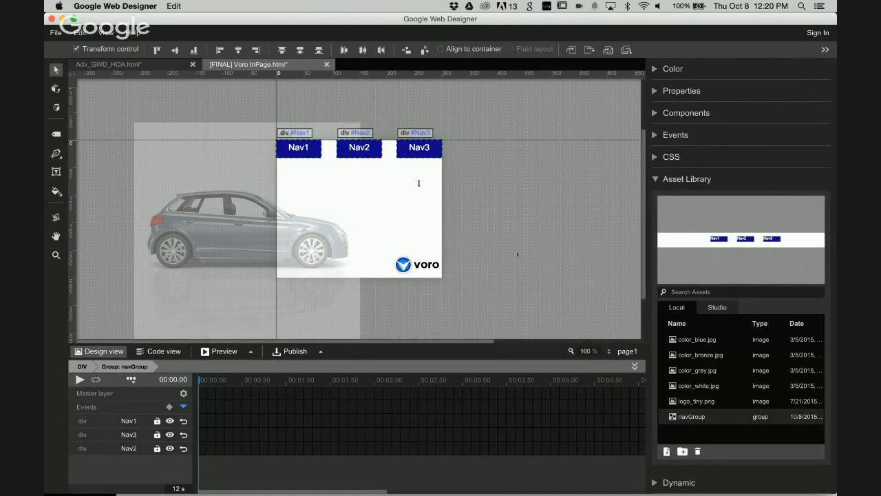
{"action": "scroll", "coordinate": [517, 254], "scroll_direction": "right", "scroll_amount": 4}
{"action": "scroll", "coordinate": [517, 254], "scroll_direction": "down", "scroll_amount": 2}
{"action": "scroll", "coordinate": [517, 254], "scroll_direction": "left", "scroll_amount": 4}
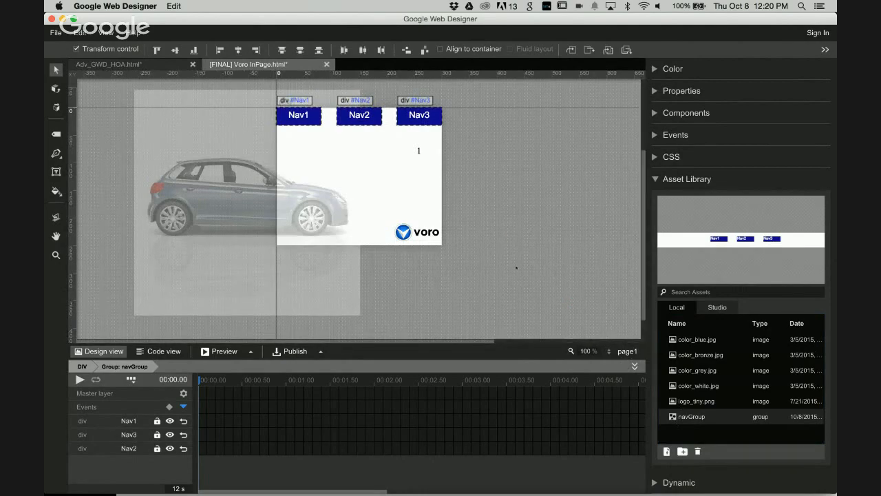
- Group the Nav1, Nav2 and Nav3 boxes inside navGroup as navGroup1
{"action": "left_click", "coordinate": [419, 114]}
{"action": "left_click", "coordinate": [354, 117], "text": "shift"}
{"action": "left_click", "coordinate": [309, 115], "text": "shift"}
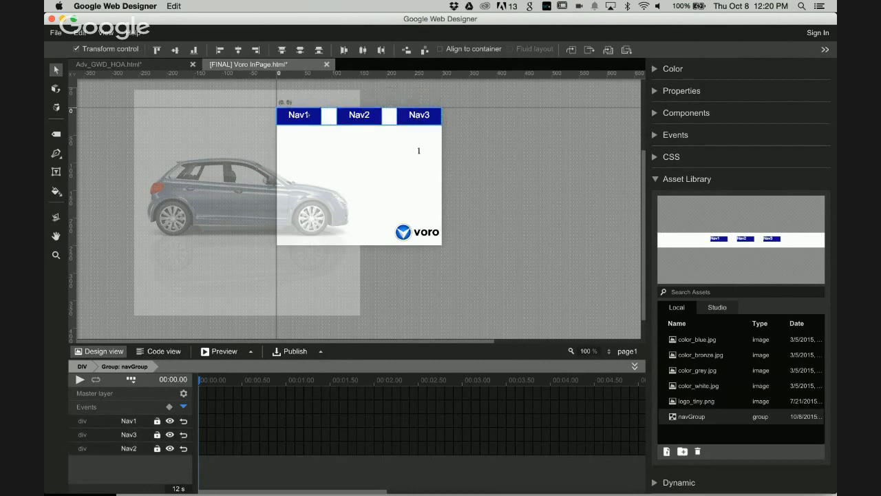
{"action": "right_click", "coordinate": [359, 116]}
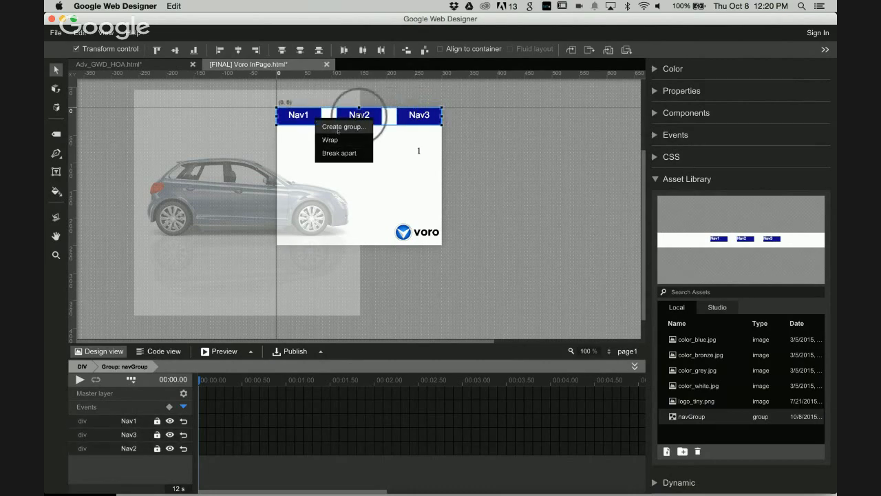
{"action": "left_click", "coordinate": [340, 127]}
{"action": "type", "text": "n"}
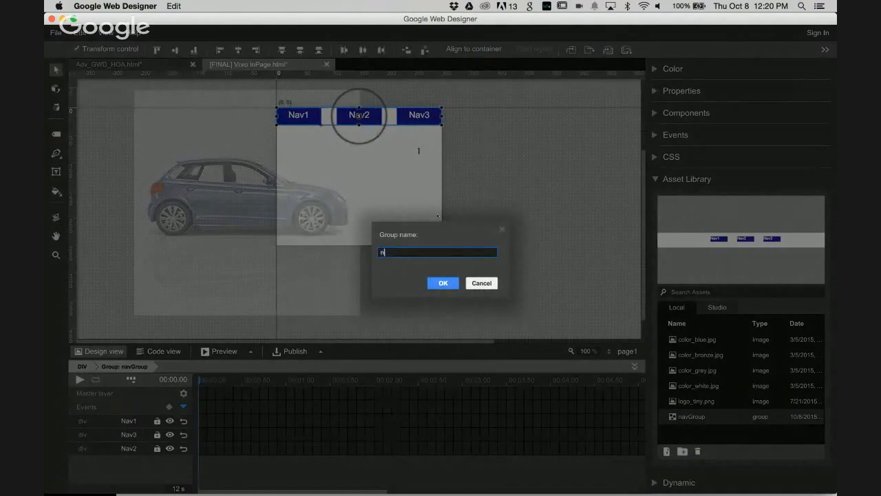
{"action": "type", "text": "avGroup1"}
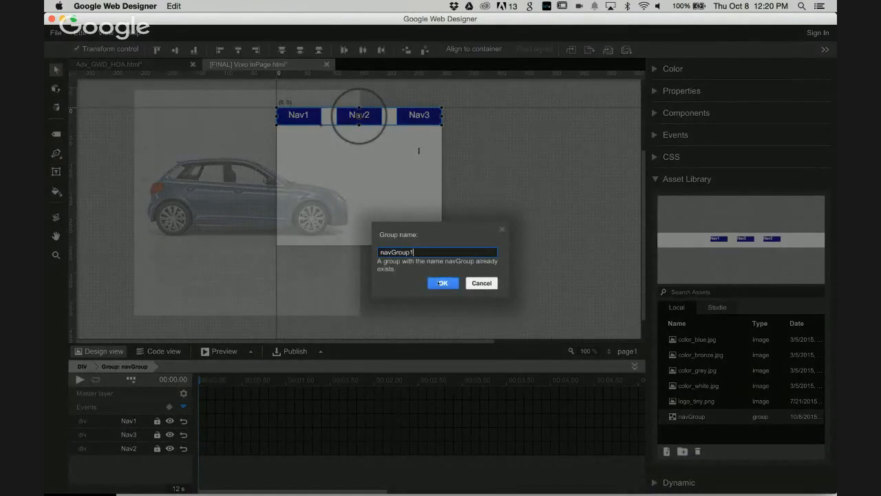
{"action": "left_click", "coordinate": [442, 282]}
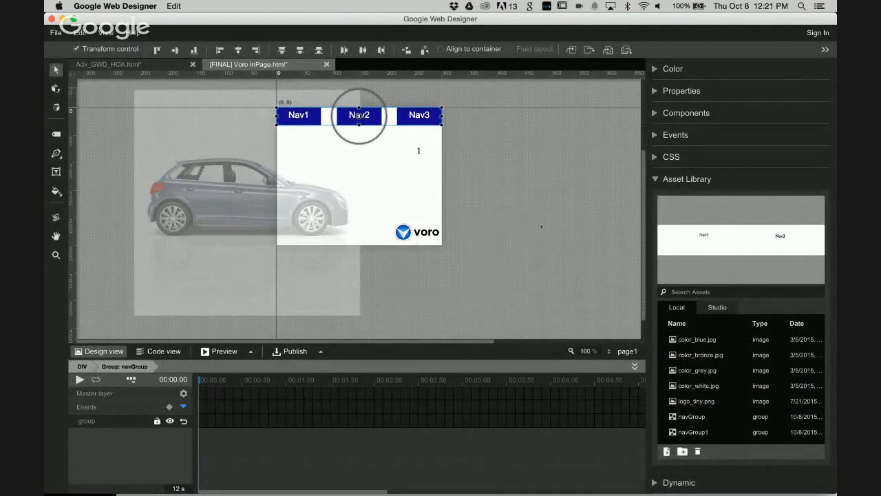
- Place navGroup1 from the Asset Library on page1_1, enable Align to container and fit the group along the banner's top edge
{"action": "left_click", "coordinate": [623, 351]}
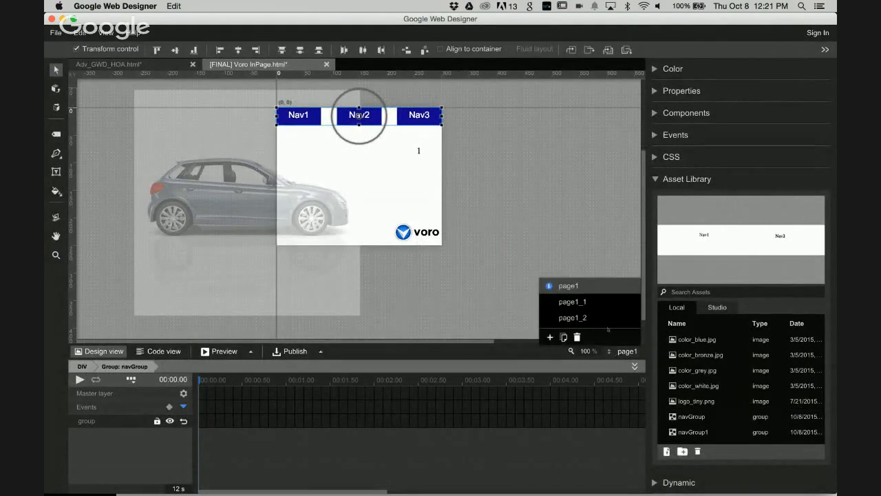
{"action": "left_click", "coordinate": [585, 303]}
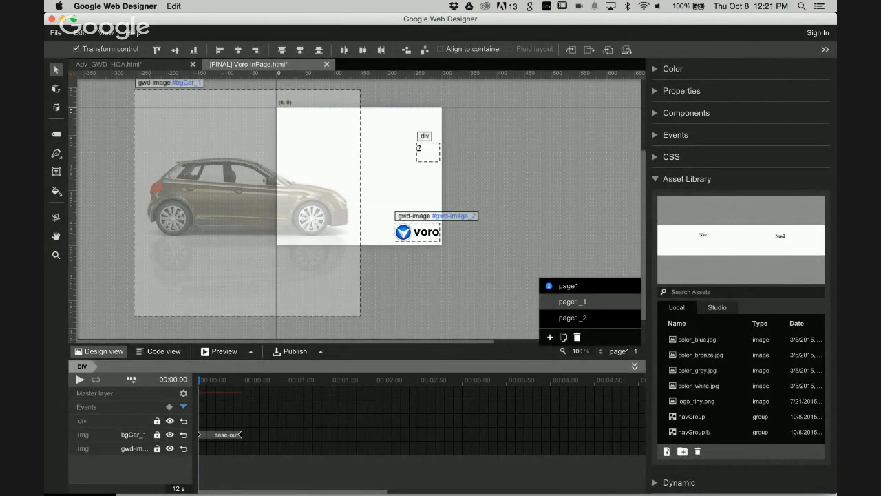
{"action": "left_click", "coordinate": [705, 432]}
{"action": "left_click_drag", "start_coordinate": [695, 431], "coordinate": [311, 122]}
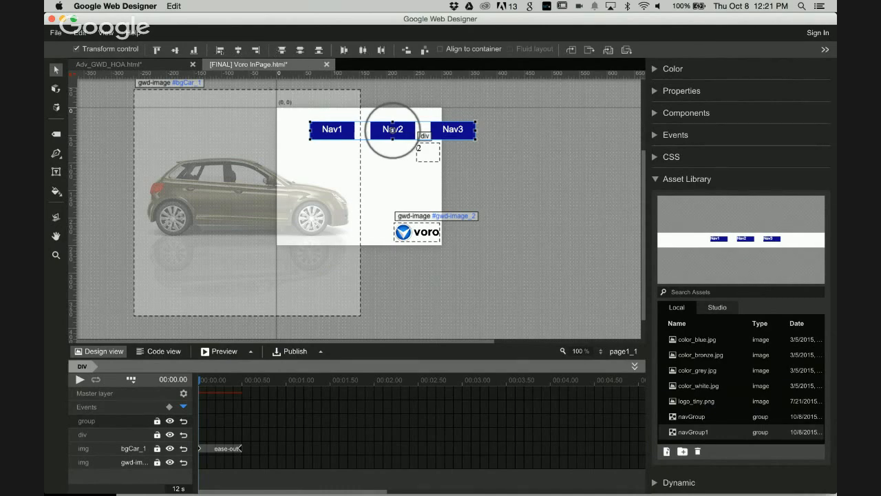
{"action": "left_click_drag", "start_coordinate": [392, 130], "coordinate": [365, 117]}
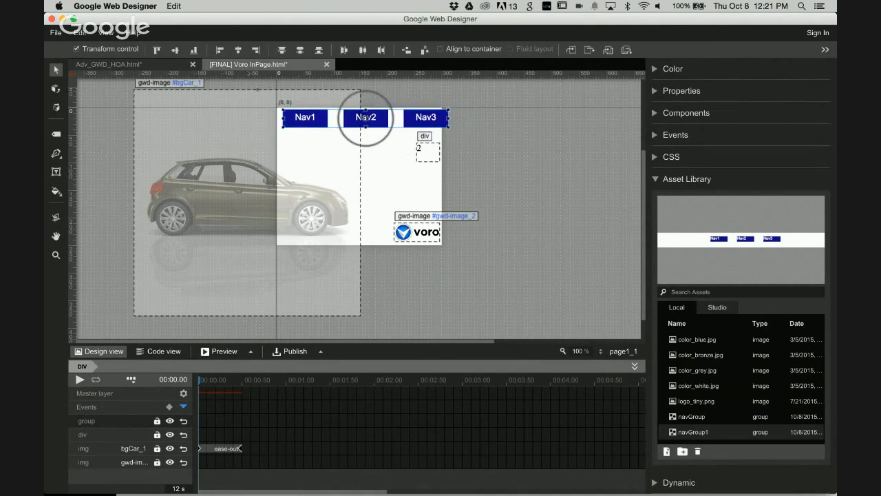
{"action": "left_click", "coordinate": [440, 49]}
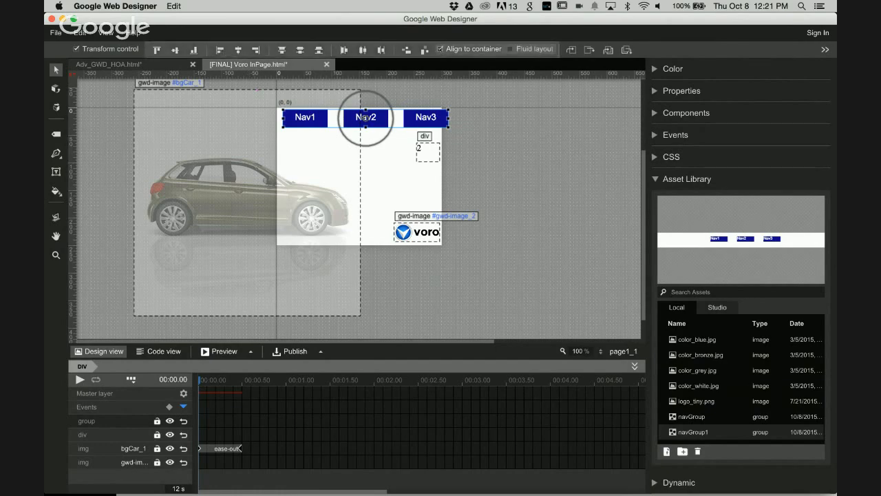
{"action": "left_click_drag", "start_coordinate": [366, 118], "coordinate": [358, 115]}
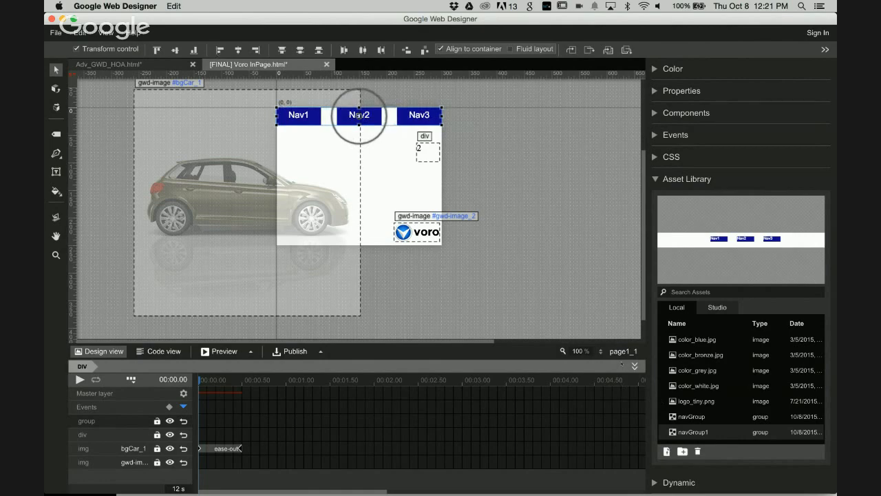
- Place navGroup1 from the Asset Library on page1_2 and fit it along the banner's top edge
{"action": "left_click", "coordinate": [619, 351]}
{"action": "left_click", "coordinate": [572, 317]}
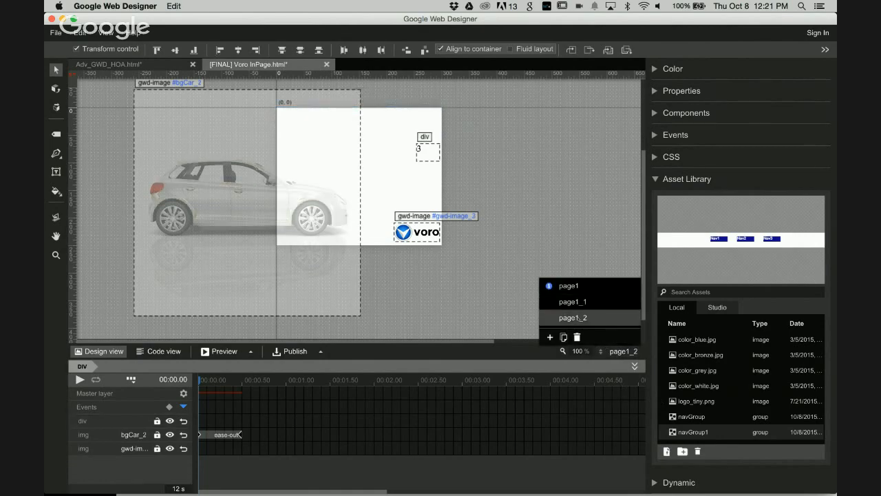
{"action": "left_click_drag", "start_coordinate": [693, 431], "coordinate": [304, 124]}
{"action": "left_click", "coordinate": [386, 131]}
{"action": "left_click_drag", "start_coordinate": [386, 130], "coordinate": [359, 114]}
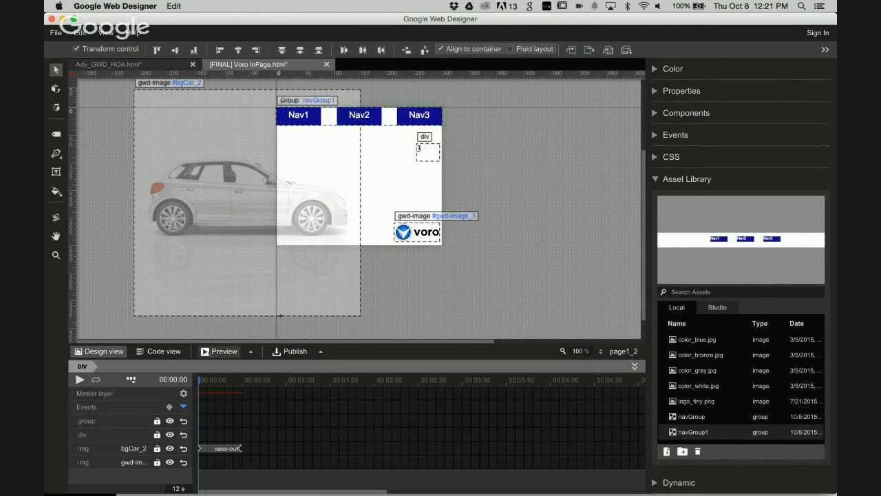
- Preview the banner in Chrome, test the Nav2 and Nav3 boxes, and return to Google Web Designer
{"action": "left_click", "coordinate": [218, 351]}
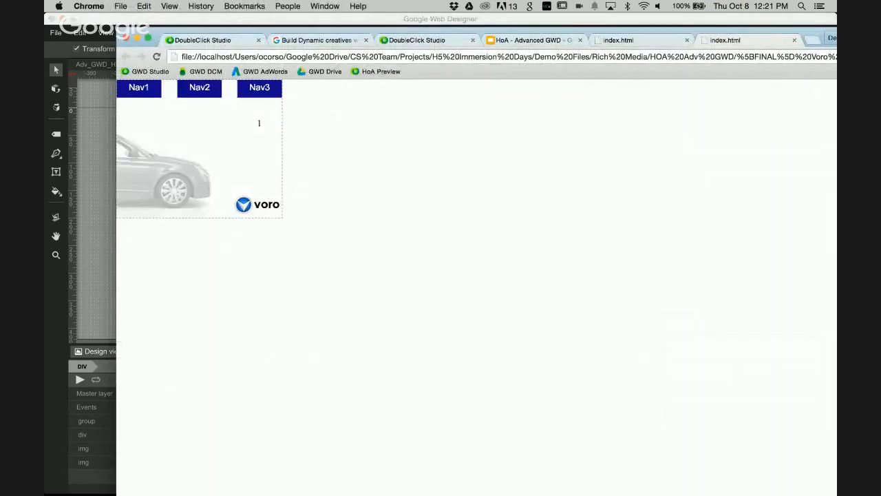
{"action": "double_click", "coordinate": [199, 88]}
{"action": "double_click", "coordinate": [260, 88]}
{"action": "left_click", "coordinate": [93, 198]}
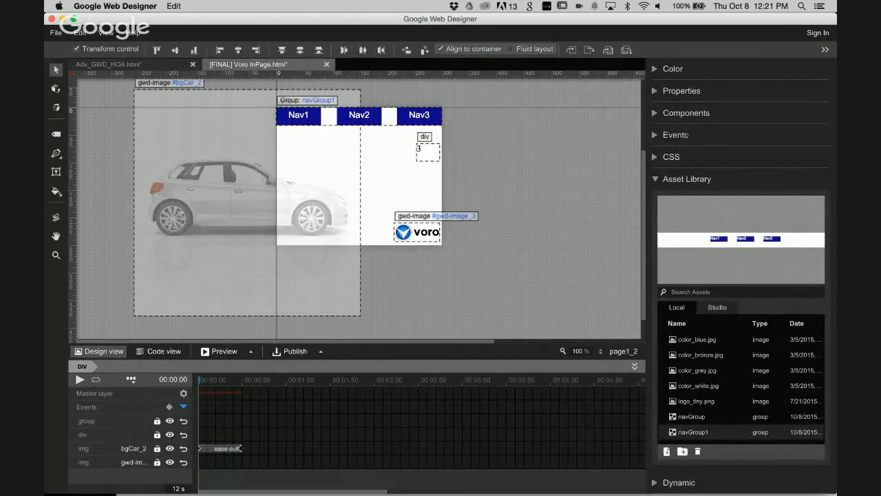
- Show all the document's events and examine the target and trigger of the navGroup Nav2 page-change event
{"action": "left_click", "coordinate": [686, 113]}
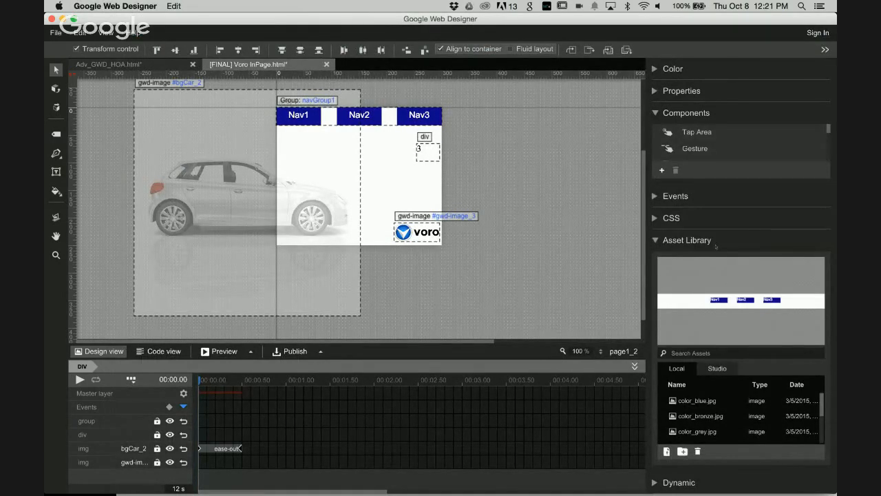
{"action": "left_click", "coordinate": [682, 113]}
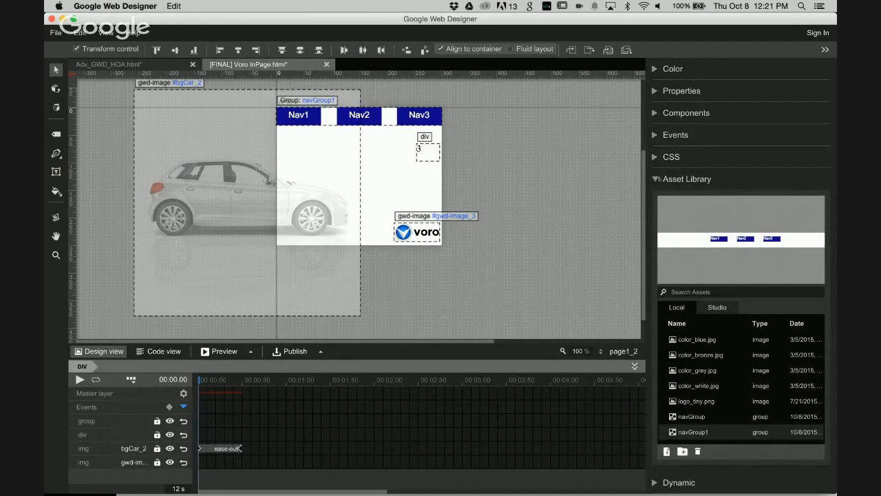
{"action": "left_click", "coordinate": [657, 179]}
{"action": "left_click", "coordinate": [659, 134]}
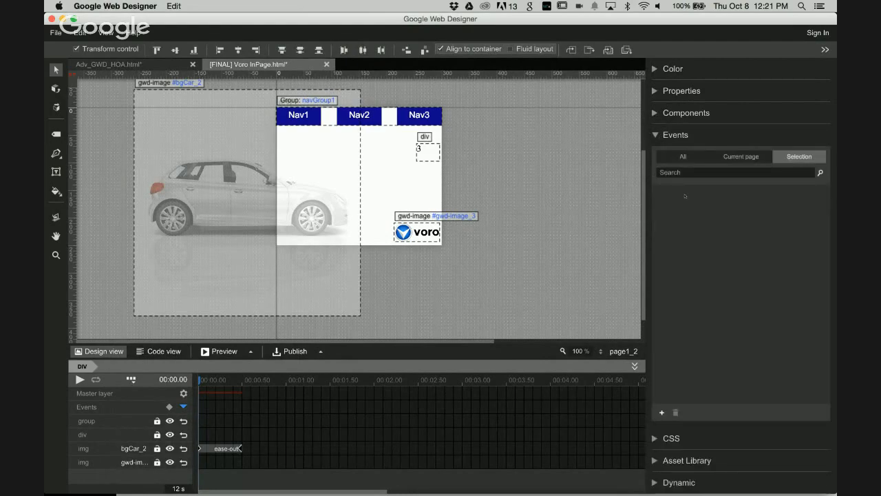
{"action": "left_click", "coordinate": [683, 157]}
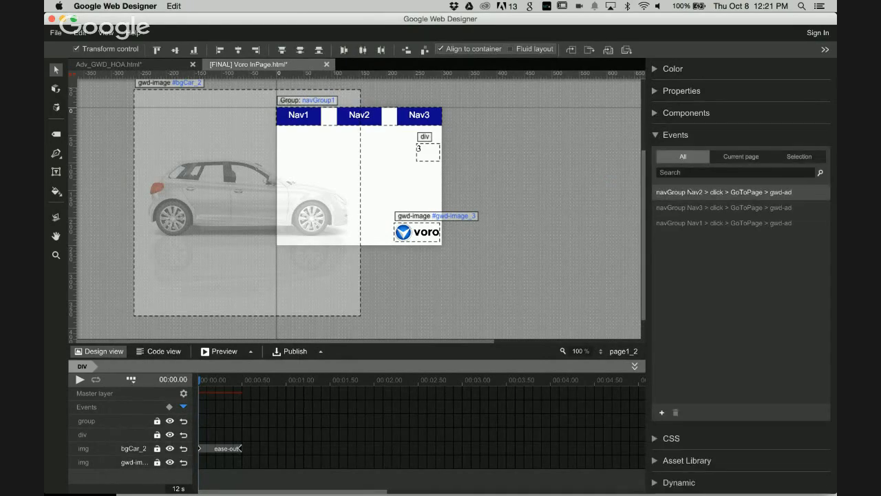
{"action": "double_click", "coordinate": [688, 192]}
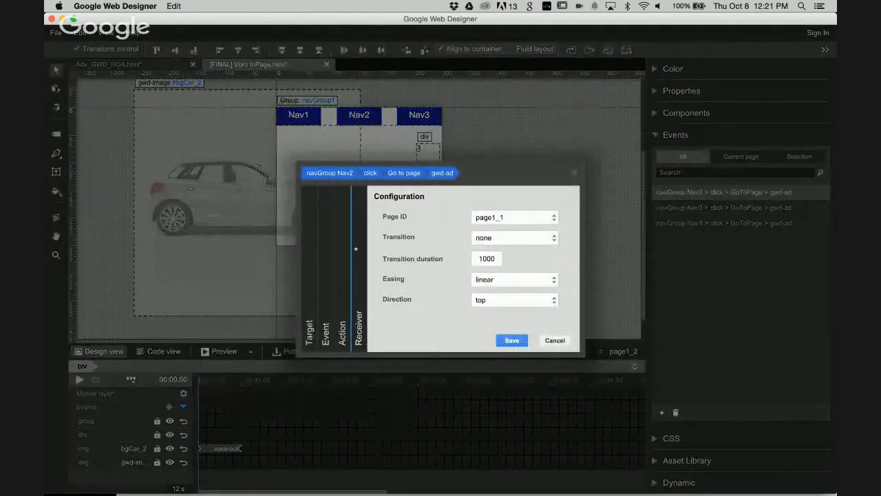
{"action": "left_click", "coordinate": [306, 296]}
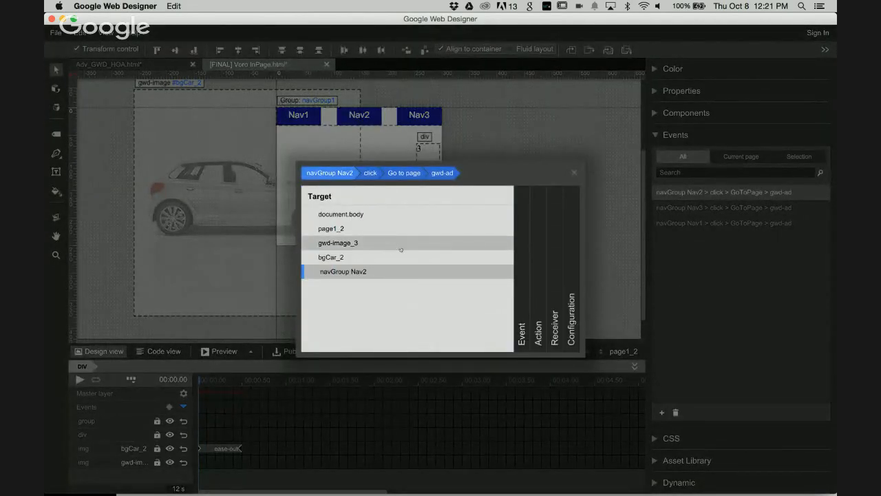
{"action": "left_click", "coordinate": [521, 269]}
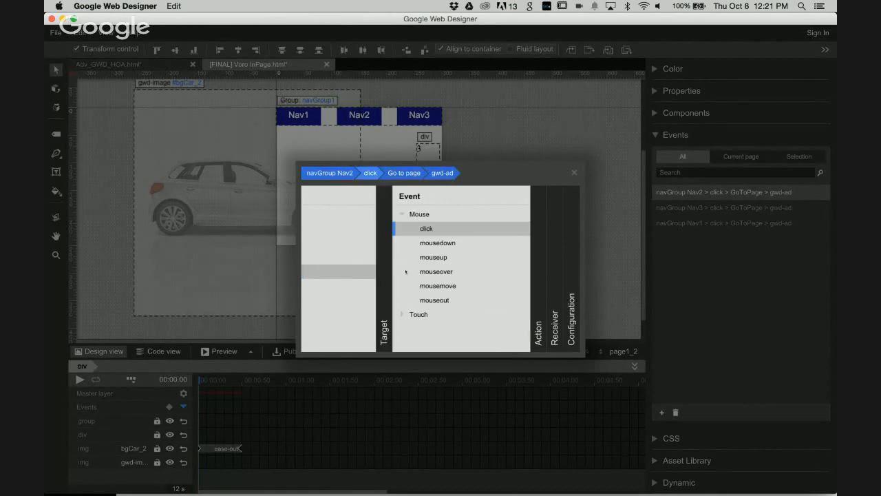
{"action": "left_click", "coordinate": [574, 172]}
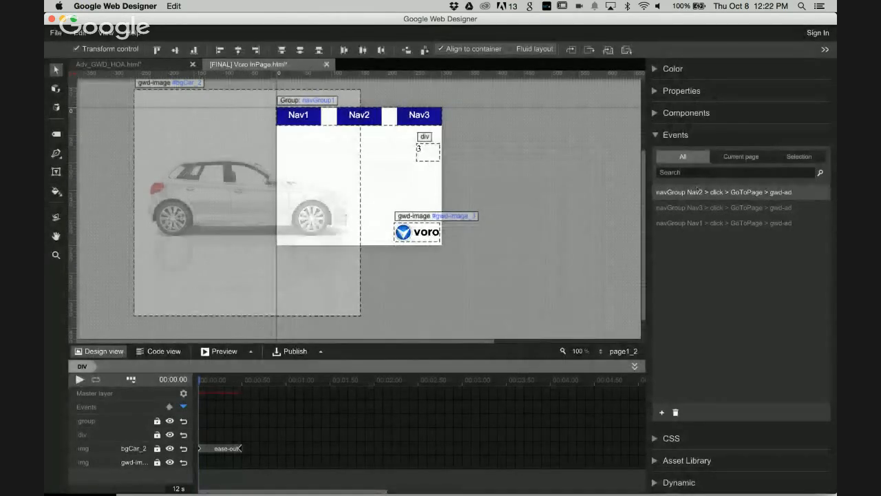
- Open navGroup1 for editing and retarget the navGroup Nav2 event to navGroup1 Nav1, with click, Go to page and receiver gwd-ad
{"action": "double_click", "coordinate": [370, 114]}
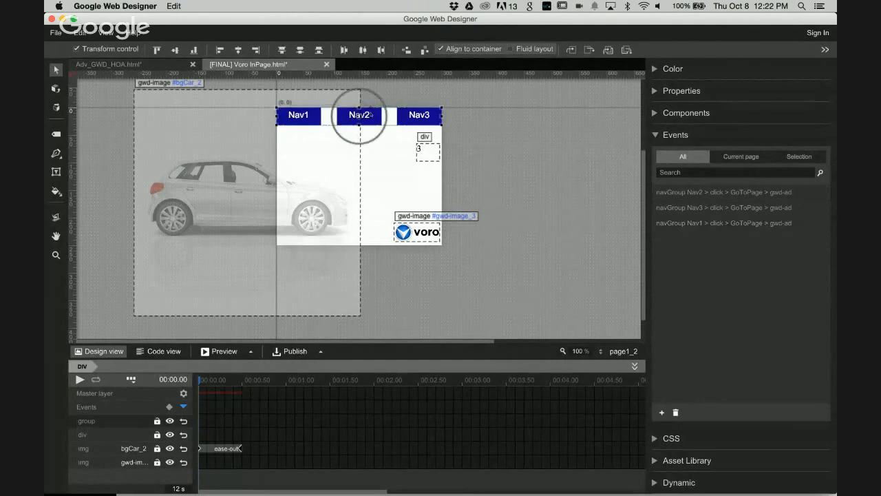
{"action": "left_click", "coordinate": [298, 116]}
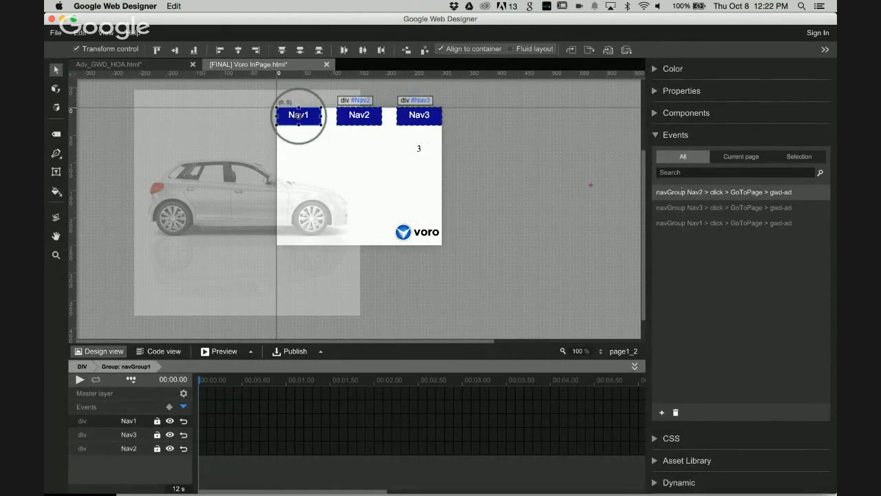
{"action": "double_click", "coordinate": [679, 194]}
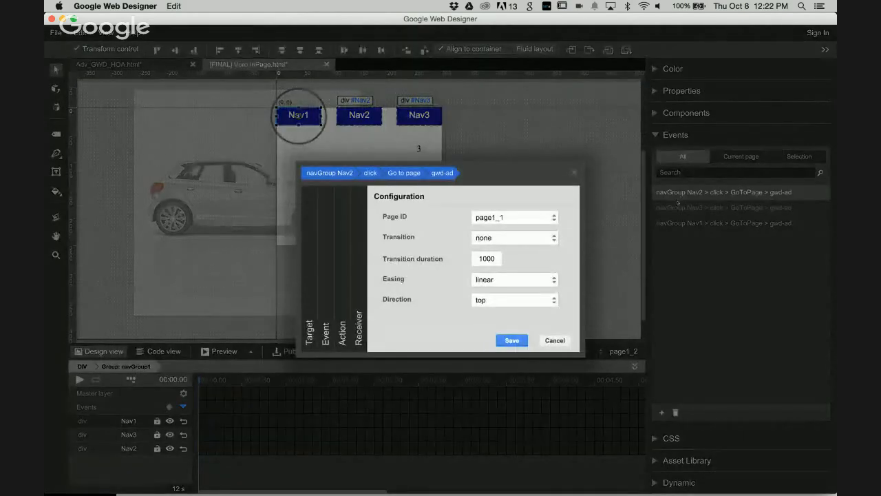
{"action": "left_click", "coordinate": [309, 324]}
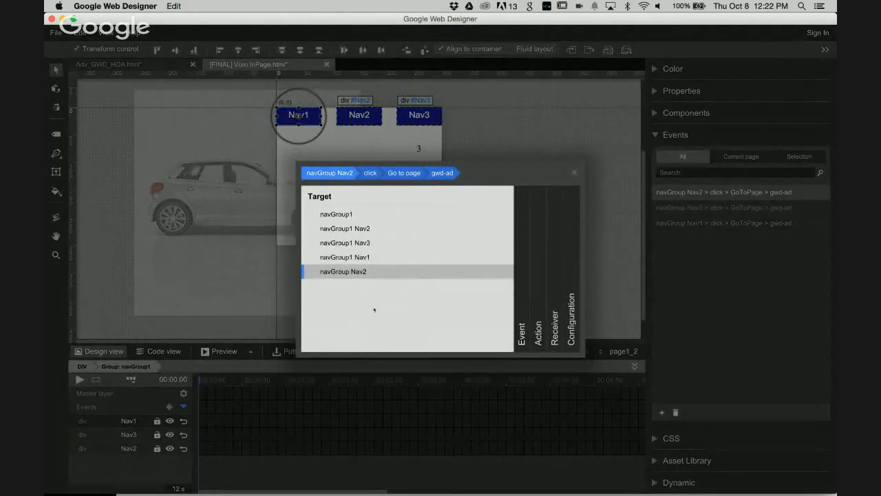
{"action": "left_click", "coordinate": [367, 219]}
{"action": "left_click", "coordinate": [311, 332]}
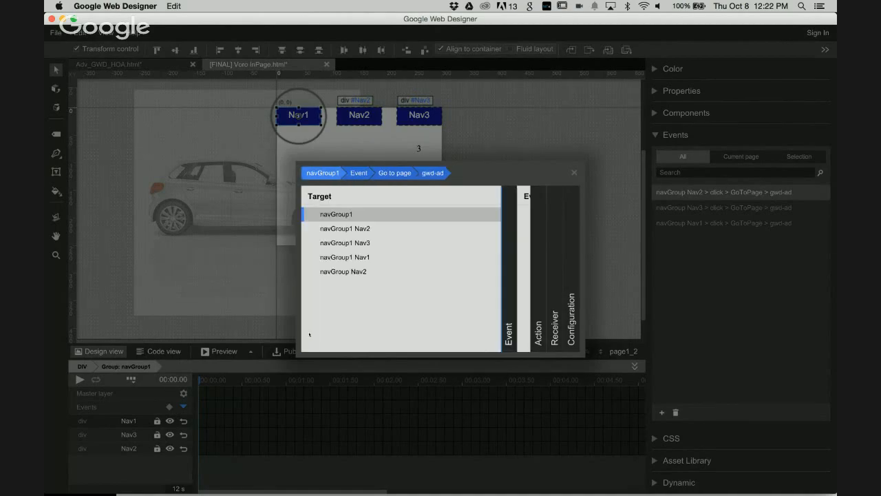
{"action": "left_click", "coordinate": [362, 257]}
{"action": "left_click", "coordinate": [351, 214]}
{"action": "left_click", "coordinate": [365, 229]}
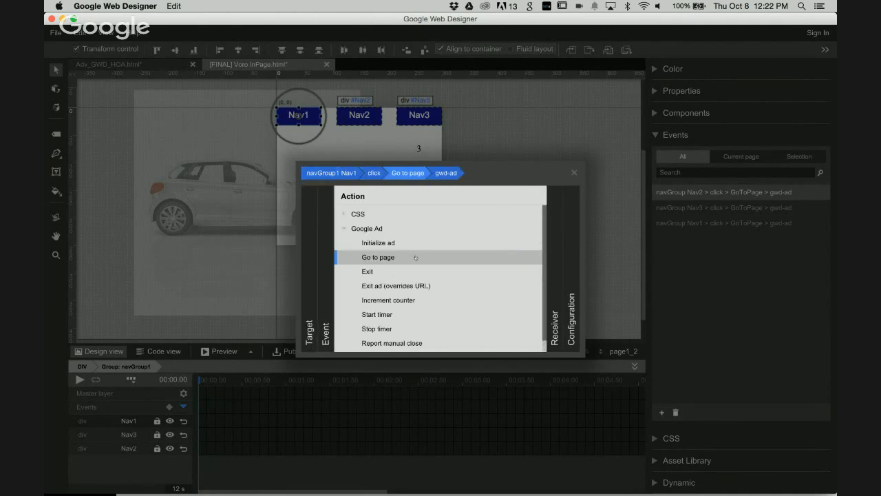
{"action": "left_click", "coordinate": [398, 258]}
{"action": "left_click", "coordinate": [400, 216]}
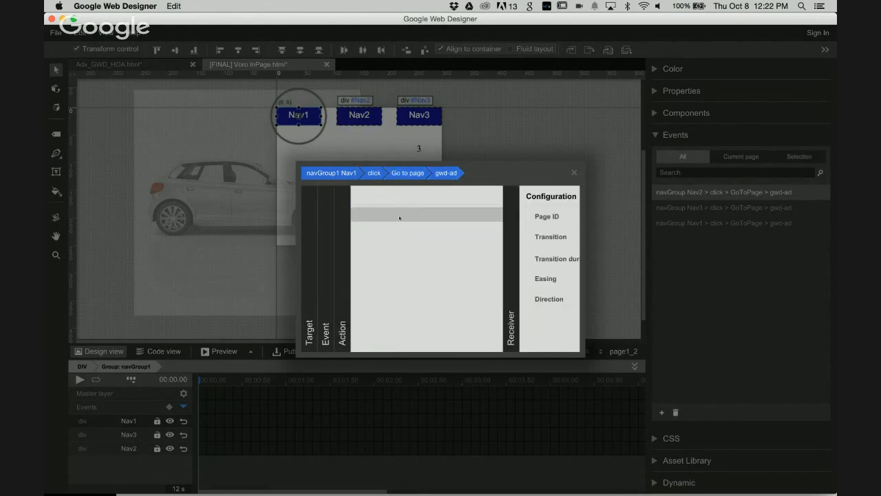
{"action": "left_click", "coordinate": [512, 340]}
- Add a click event to navGroup1 Nav2 with the Google Ad action Go to page, receiver gwd-ad and page ID page1_1
{"action": "left_click", "coordinate": [360, 115]}
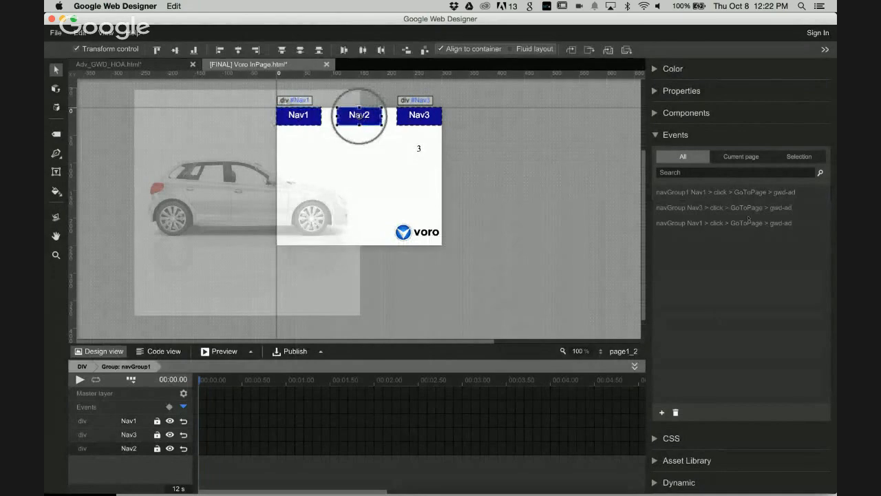
{"action": "left_click", "coordinate": [806, 159]}
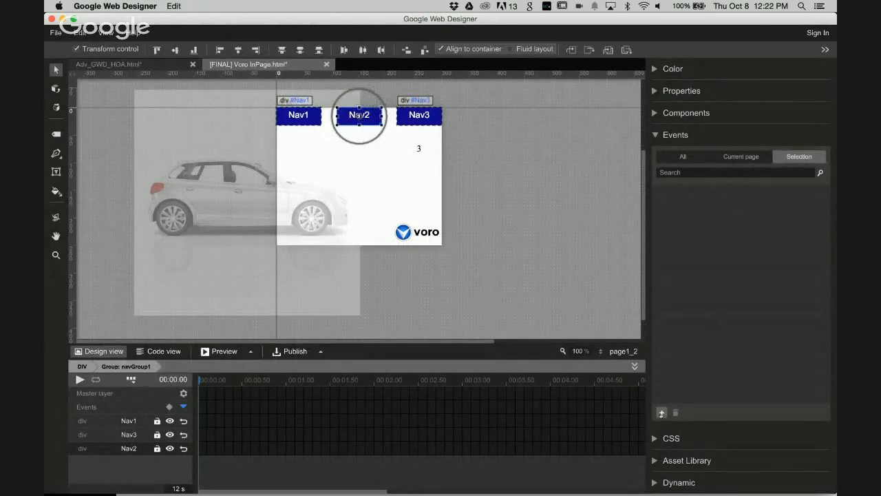
{"action": "left_click", "coordinate": [661, 411]}
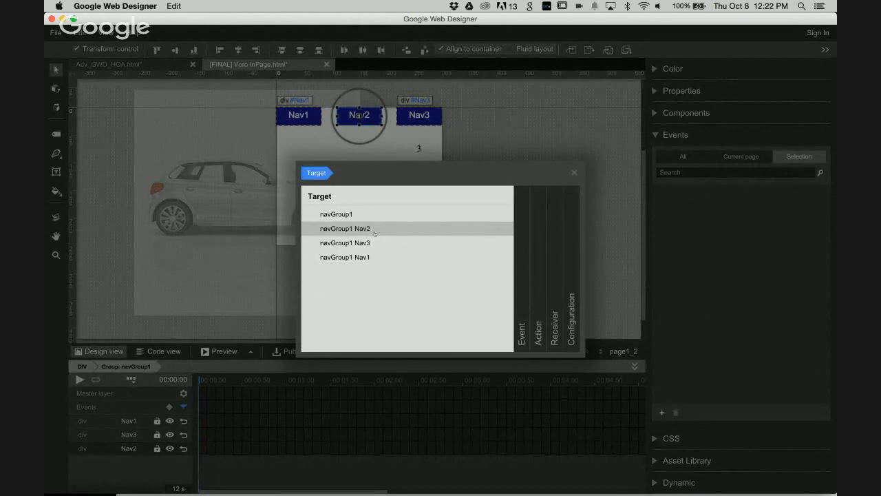
{"action": "left_click", "coordinate": [374, 234]}
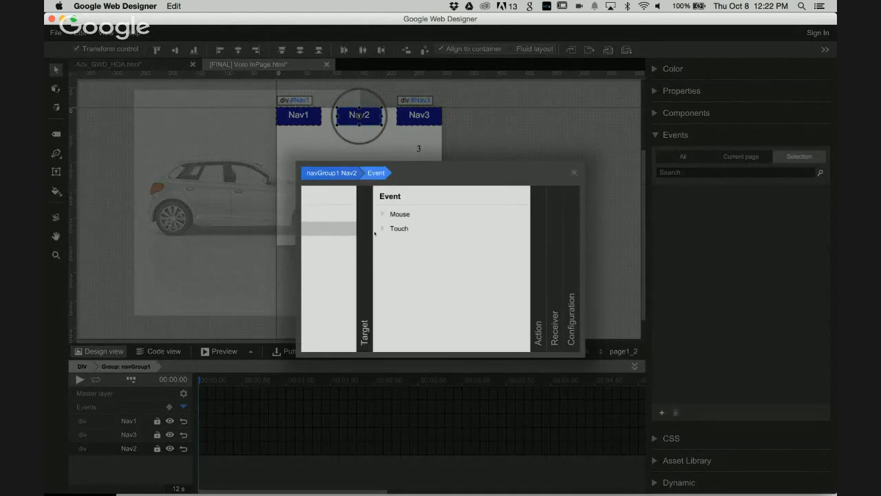
{"action": "left_click", "coordinate": [372, 213]}
{"action": "left_click", "coordinate": [365, 231]}
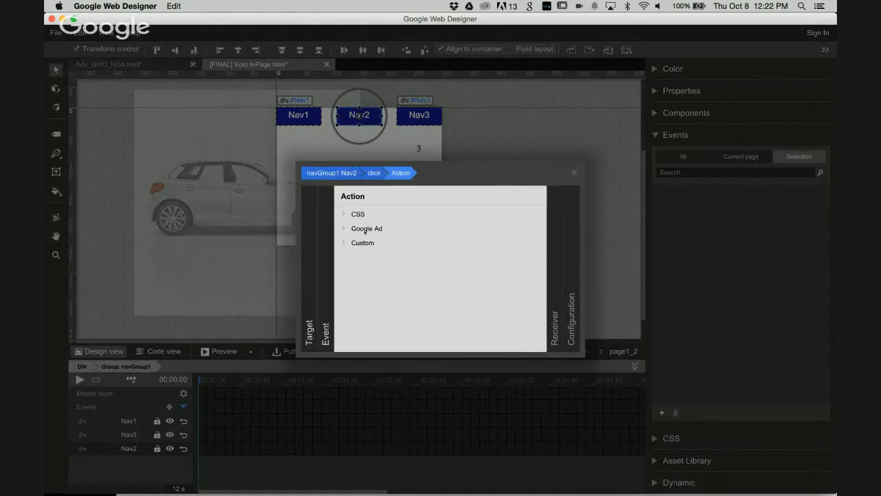
{"action": "left_click", "coordinate": [364, 215]}
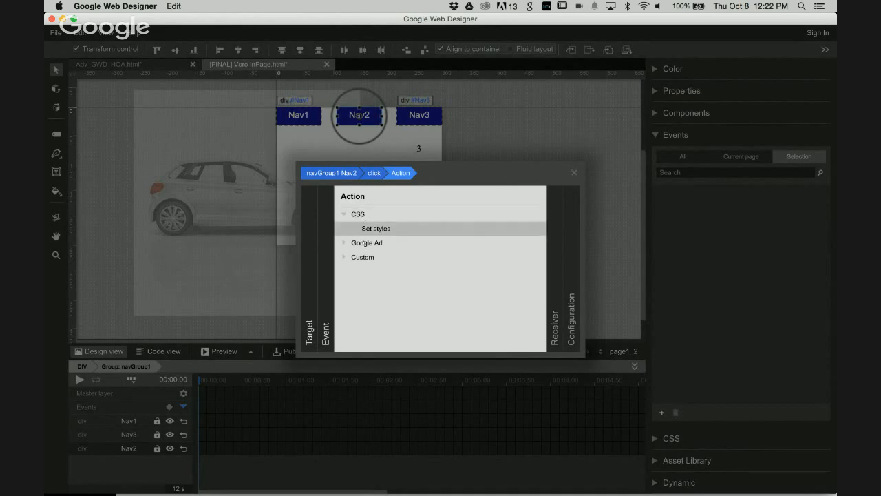
{"action": "left_click", "coordinate": [370, 242]}
{"action": "left_click", "coordinate": [375, 271]}
{"action": "left_click", "coordinate": [378, 214]}
{"action": "left_click", "coordinate": [511, 216]}
{"action": "left_click", "coordinate": [503, 225]}
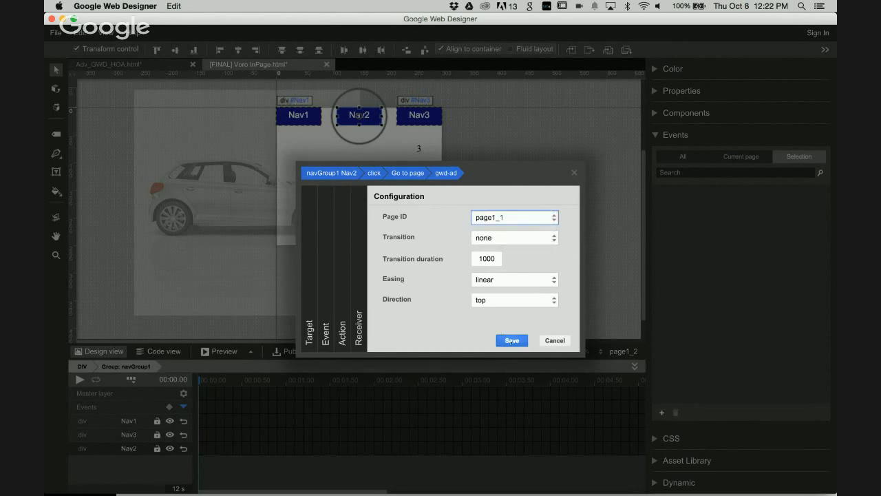
{"action": "left_click", "coordinate": [511, 340]}
- Retarget the navGroup Nav3 click event to navGroup1 Nav3, going to page1_2 through gwd-ad, and return to the page's main level
{"action": "left_click", "coordinate": [419, 115]}
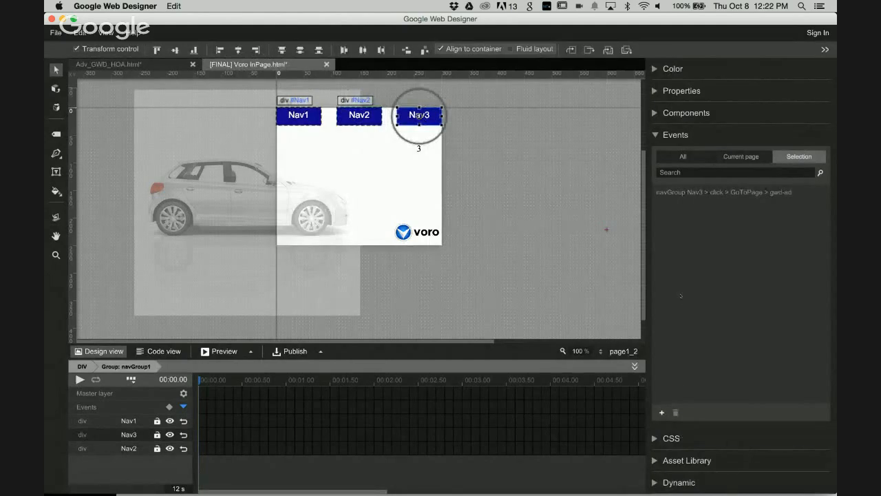
{"action": "double_click", "coordinate": [692, 193]}
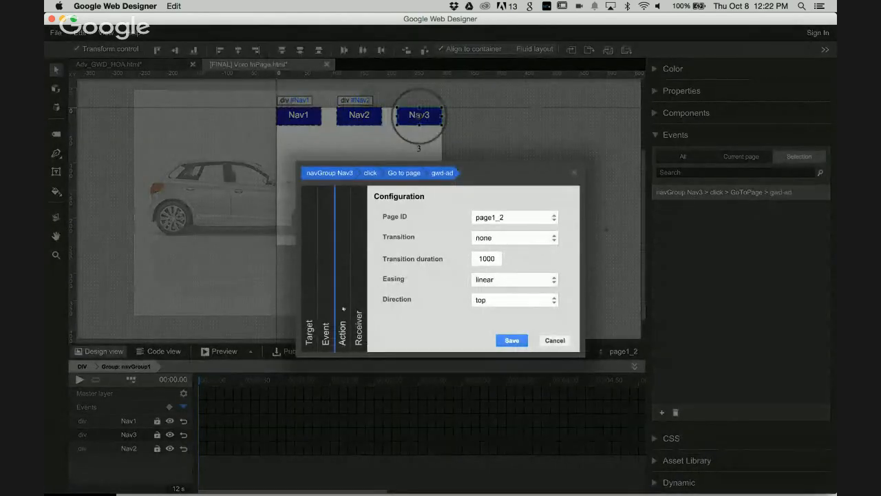
{"action": "left_click", "coordinate": [330, 173]}
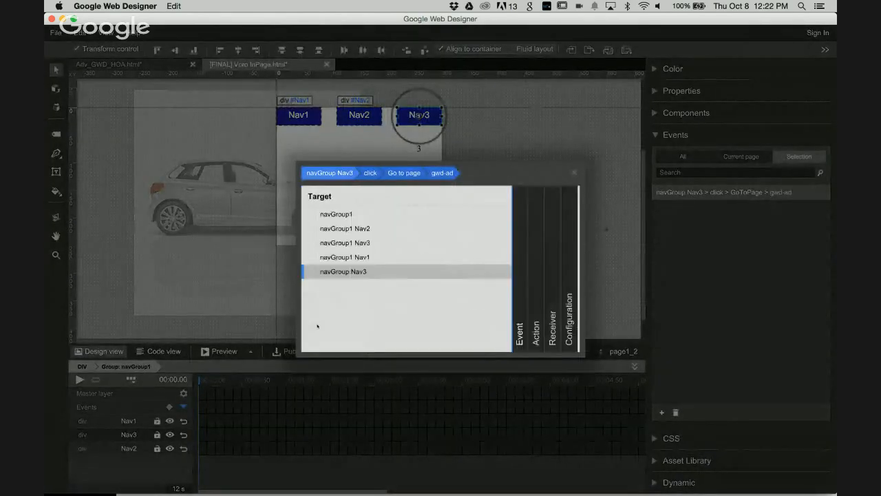
{"action": "left_click", "coordinate": [367, 271]}
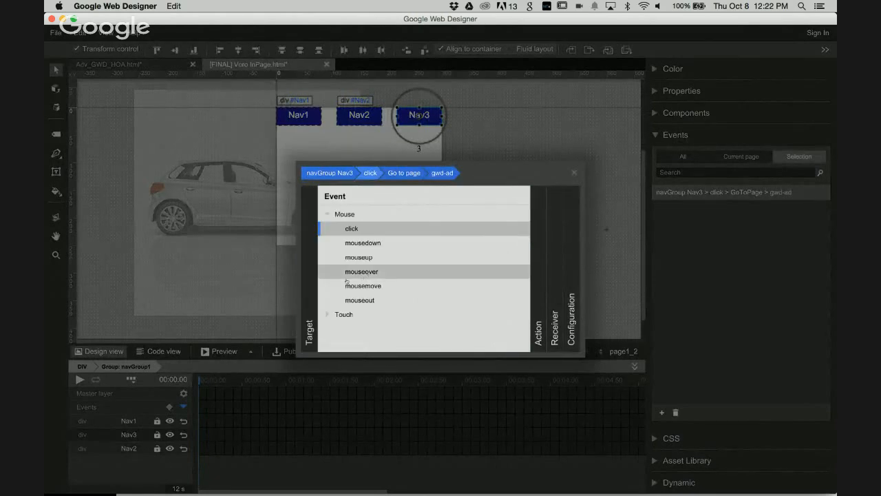
{"action": "left_click", "coordinate": [309, 324]}
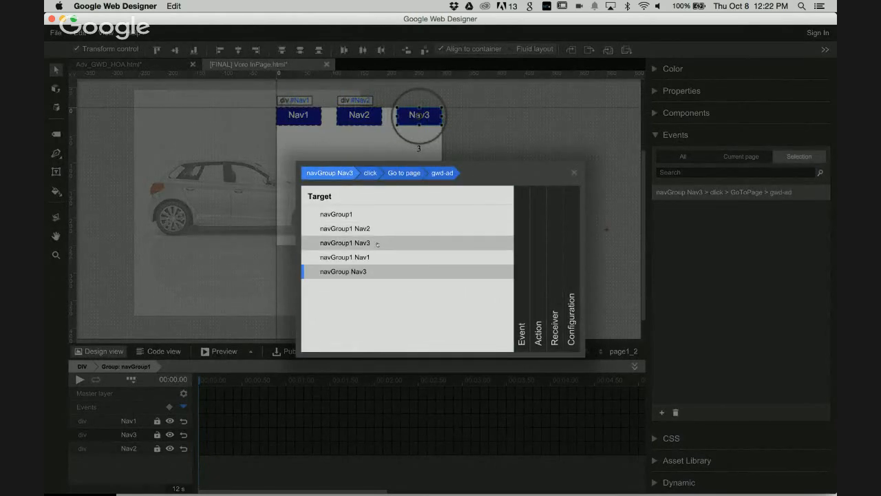
{"action": "left_click", "coordinate": [377, 243]}
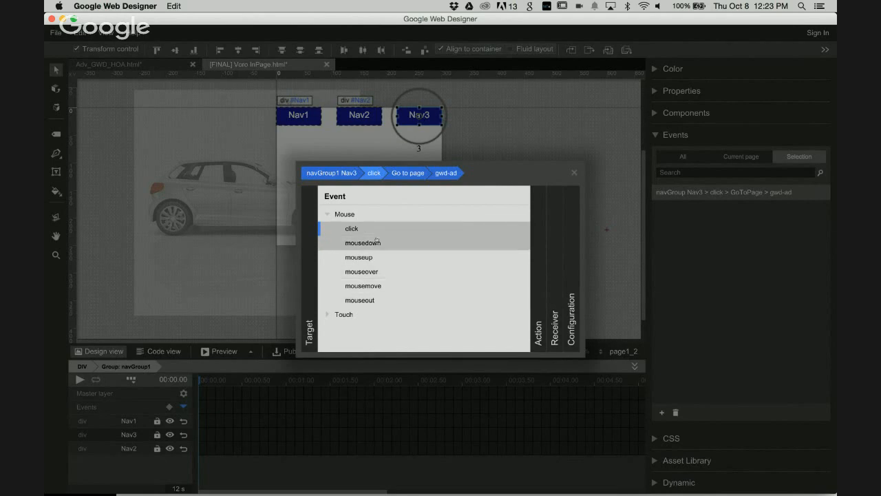
{"action": "left_click", "coordinate": [375, 228]}
{"action": "left_click", "coordinate": [409, 255]}
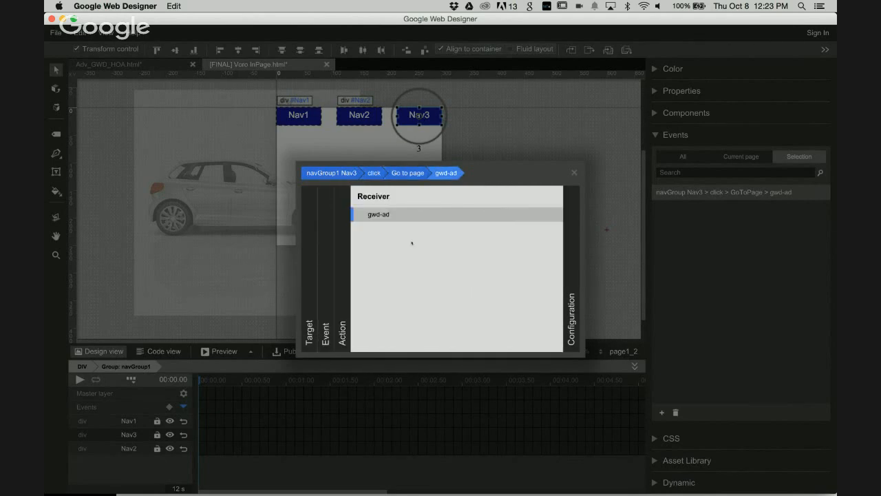
{"action": "left_click", "coordinate": [402, 218]}
{"action": "left_click", "coordinate": [516, 218]}
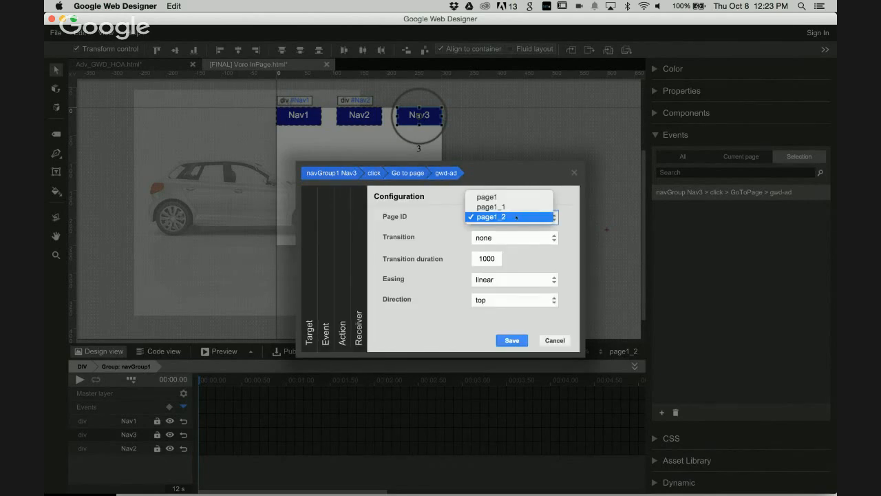
{"action": "left_click", "coordinate": [516, 218]}
{"action": "left_click", "coordinate": [512, 340]}
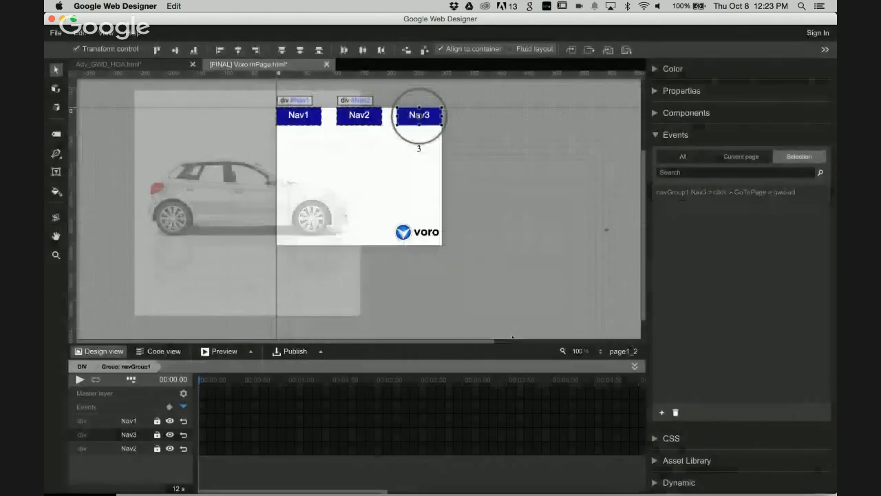
{"action": "left_click", "coordinate": [82, 366]}
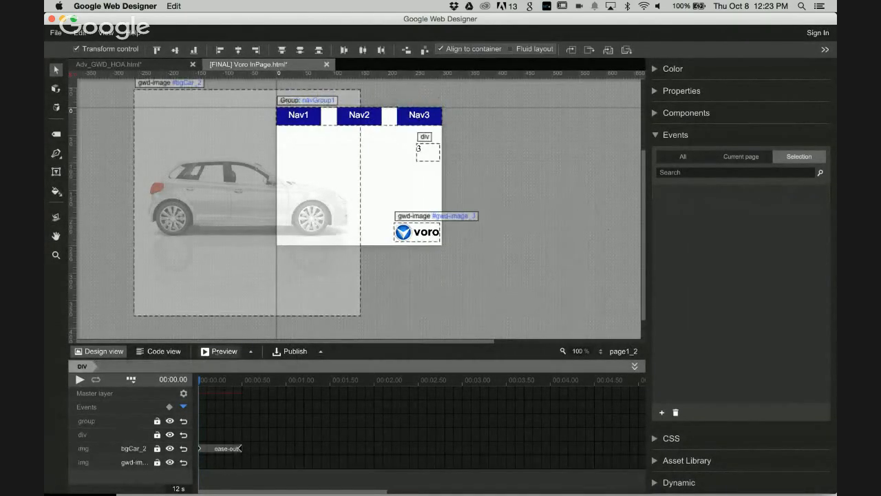
- Preview the banner in Chrome and test the page changes of the Nav2 and Nav3 boxes
{"action": "left_click", "coordinate": [219, 351]}
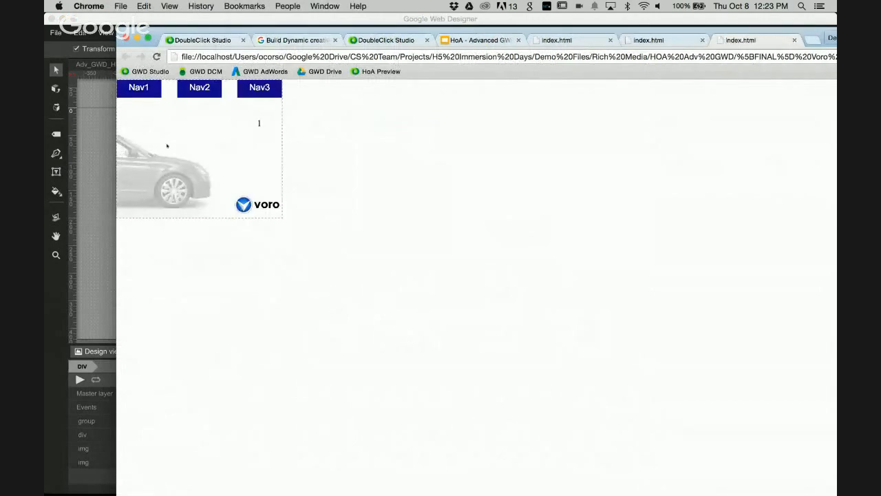
{"action": "left_click", "coordinate": [205, 93]}
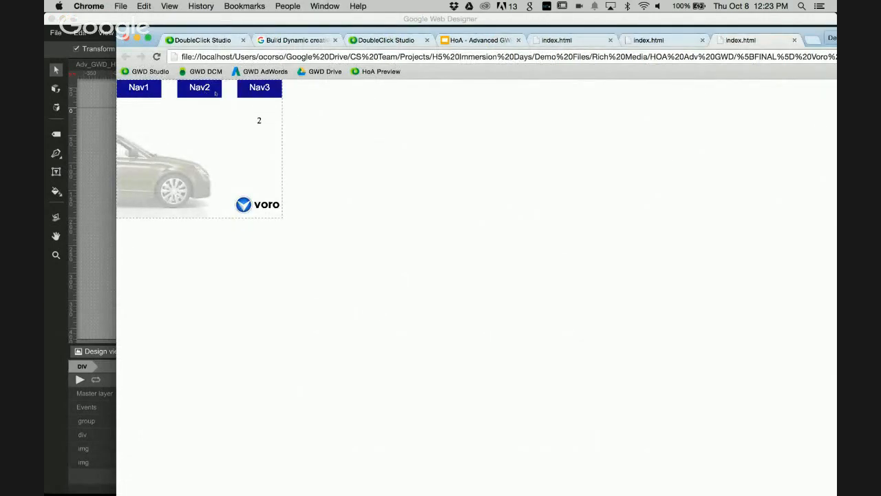
{"action": "left_click", "coordinate": [243, 92]}
{"action": "left_click", "coordinate": [197, 95]}
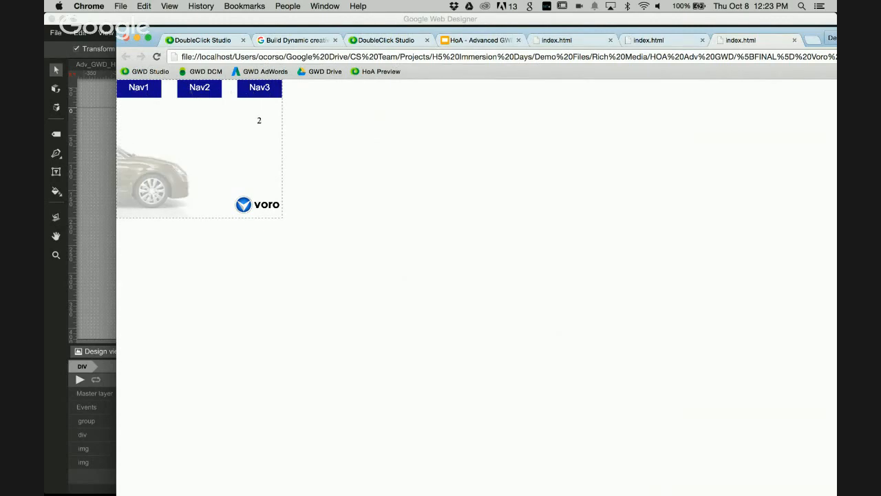
- Return to Google Web Designer, open navGroup1 for editing and delete the leftover navGroup Nav1 click event from the Nav1 box
{"action": "left_click", "coordinate": [101, 255]}
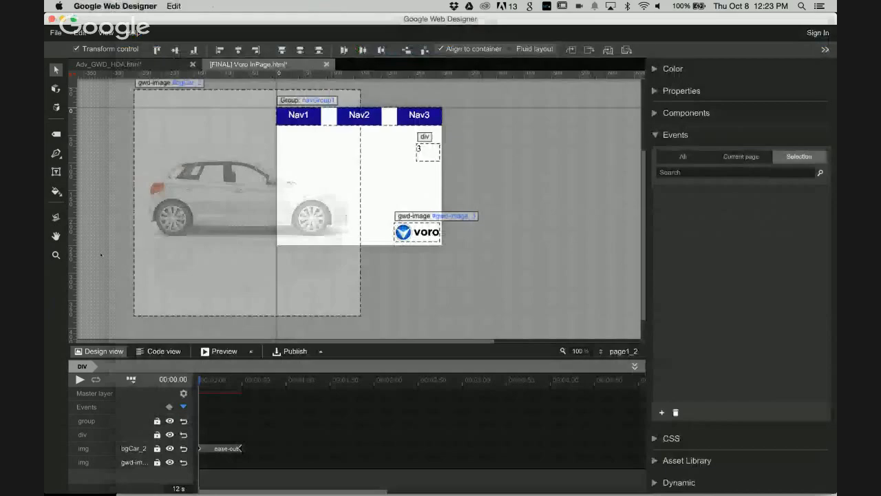
{"action": "left_click", "coordinate": [359, 114]}
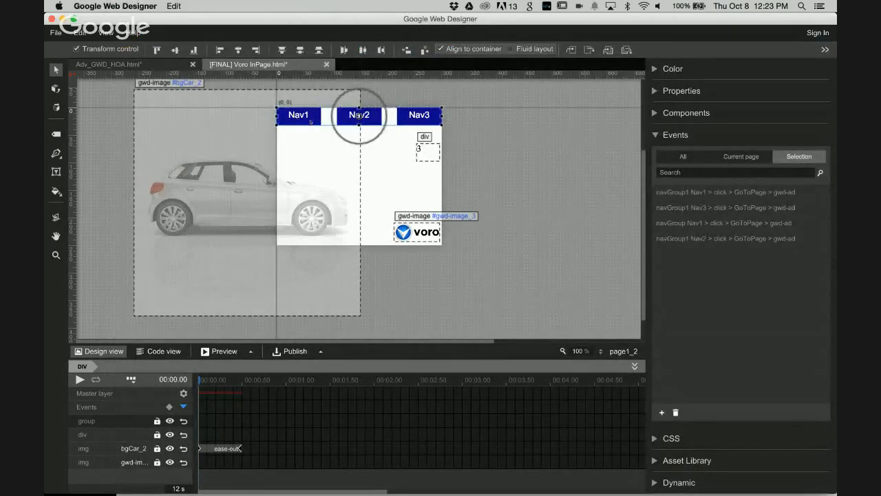
{"action": "double_click", "coordinate": [379, 119]}
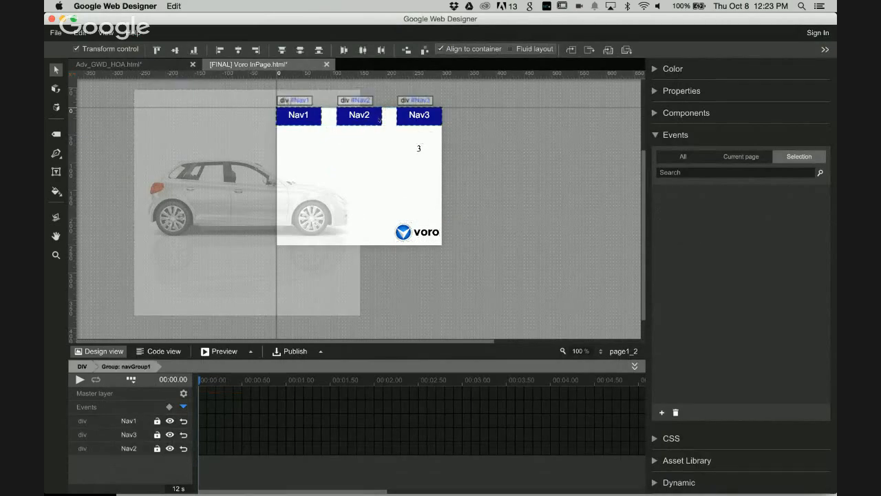
{"action": "left_click", "coordinate": [358, 115]}
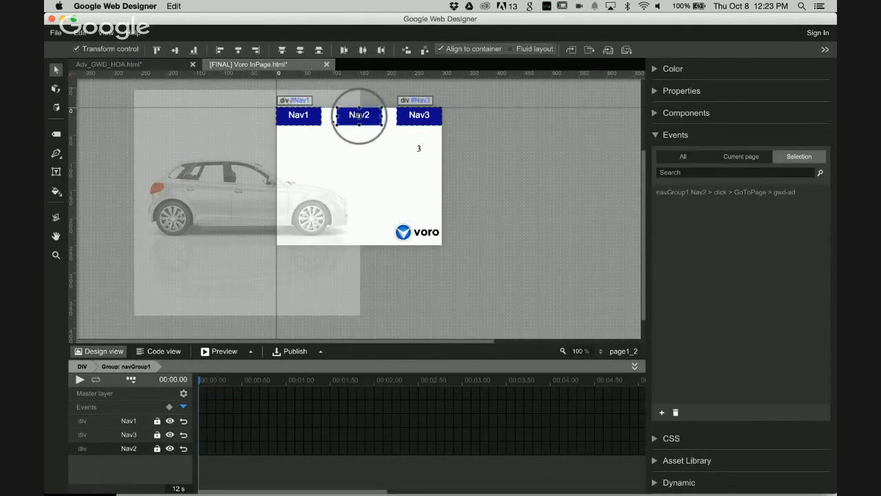
{"action": "left_click", "coordinate": [298, 115]}
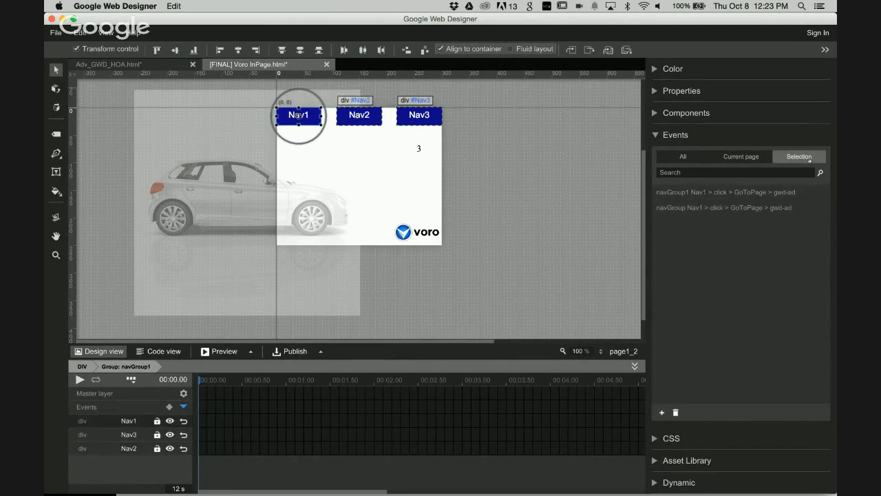
{"action": "left_click", "coordinate": [756, 207]}
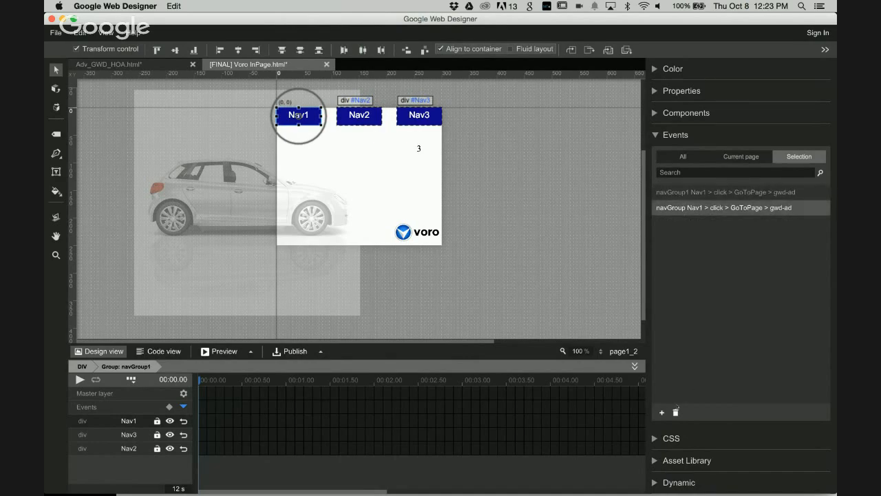
{"action": "left_click", "coordinate": [675, 412]}
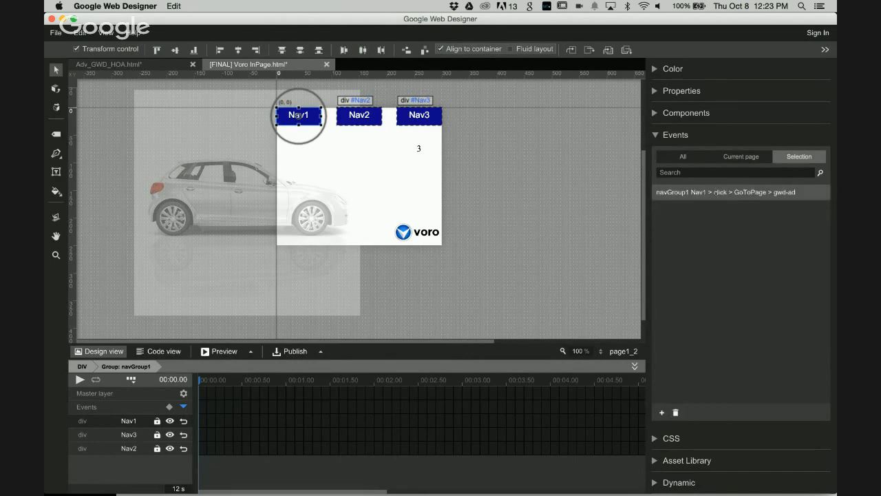
- Set the page ID of the navGroup1 Nav1 click event to page1 and save the event
{"action": "double_click", "coordinate": [690, 192]}
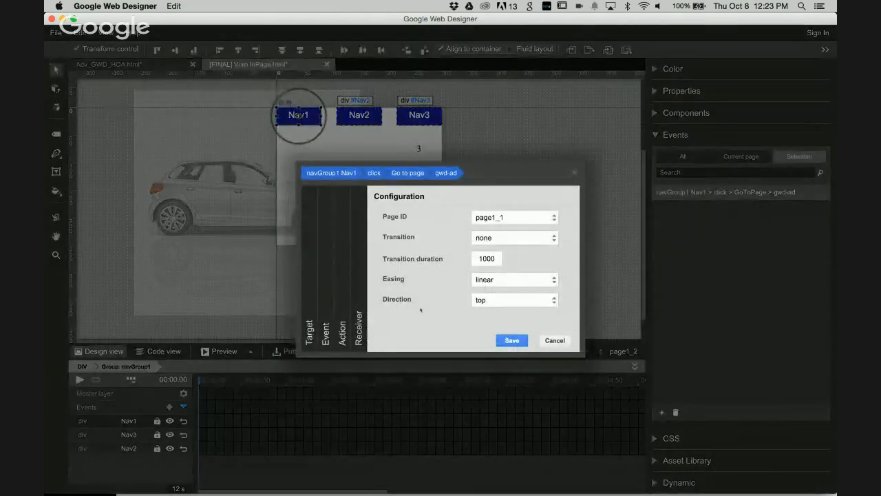
{"action": "left_click", "coordinate": [498, 217]}
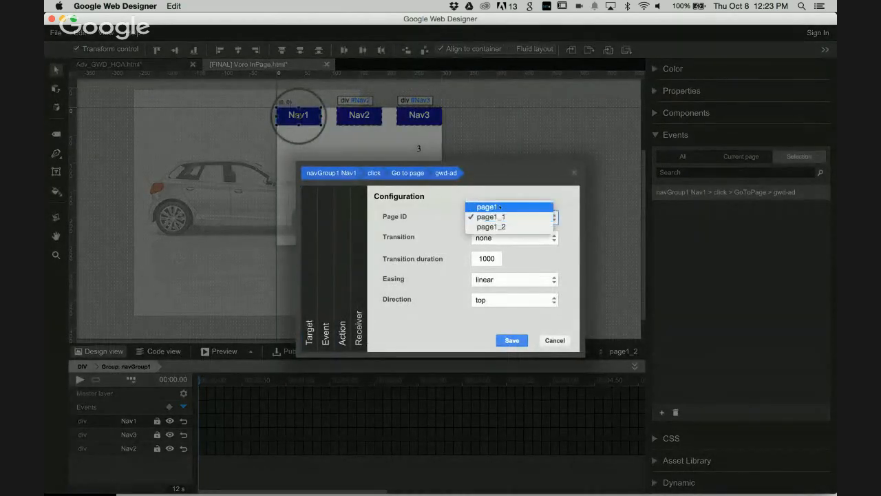
{"action": "left_click", "coordinate": [497, 206]}
{"action": "left_click", "coordinate": [511, 341]}
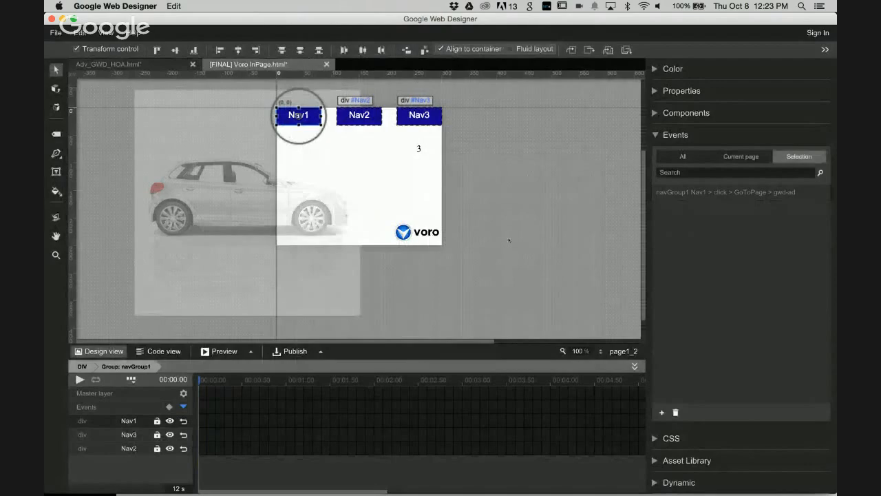
- Preview the banner in Chrome, test the page changes of the navigation boxes and return to Google Web Designer
{"action": "left_click", "coordinate": [219, 351]}
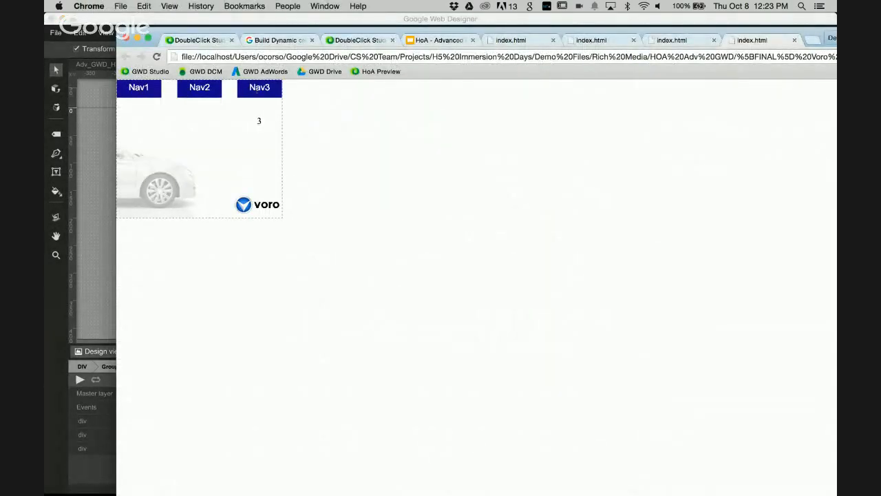
{"action": "right_click", "coordinate": [204, 94]}
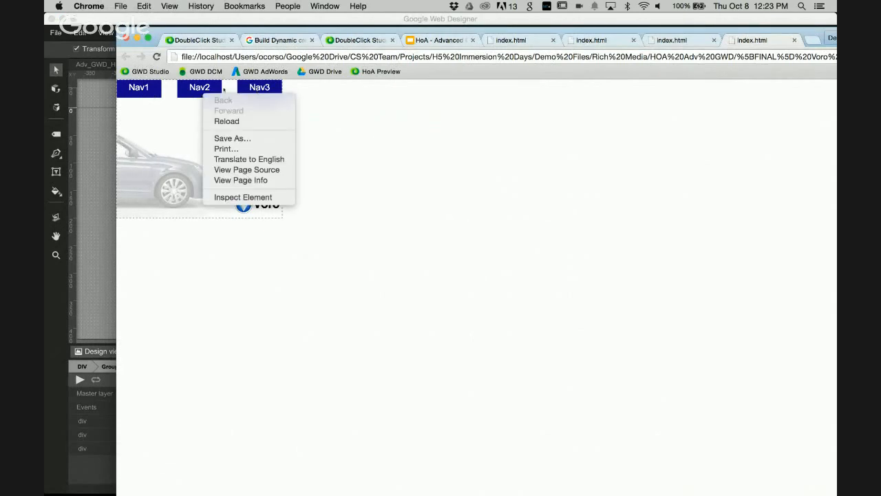
{"action": "left_click", "coordinate": [232, 87]}
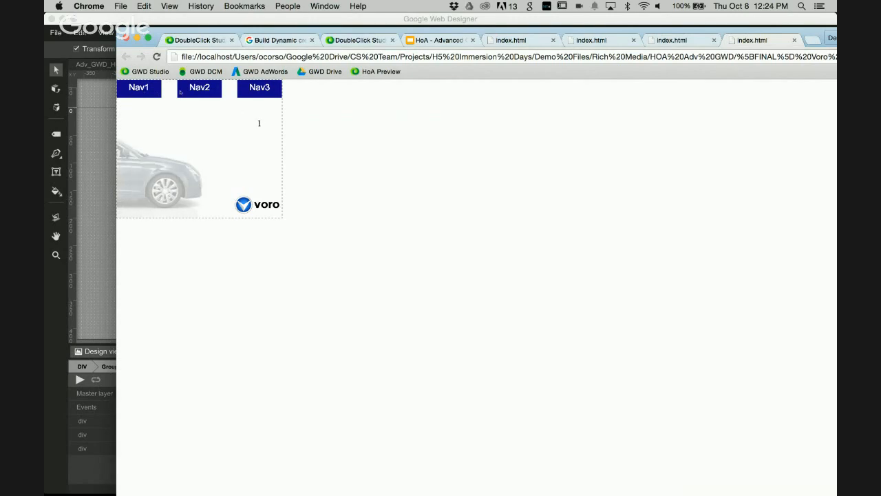
{"action": "left_click", "coordinate": [94, 208]}
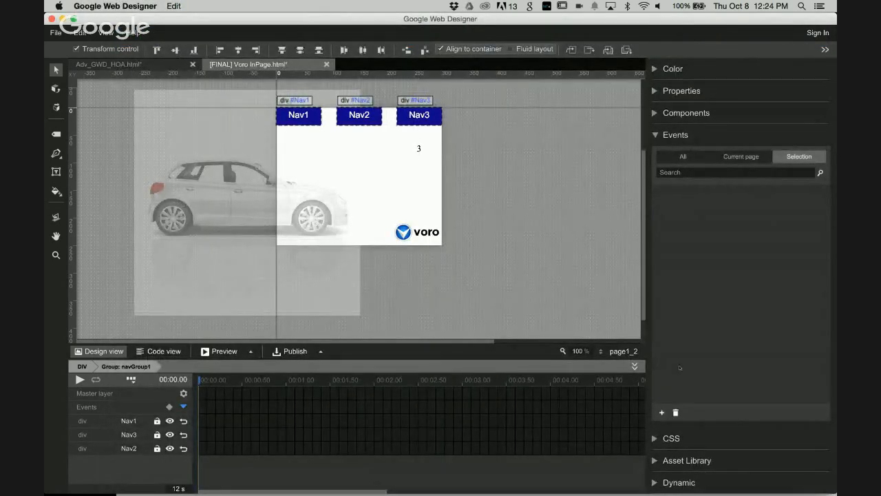
{"action": "left_click", "coordinate": [656, 135]}
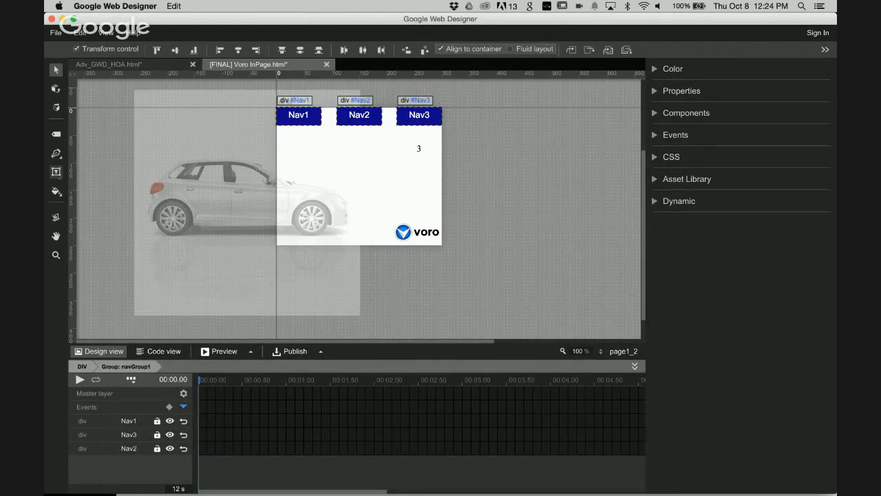
{"action": "left_click", "coordinate": [57, 173]}
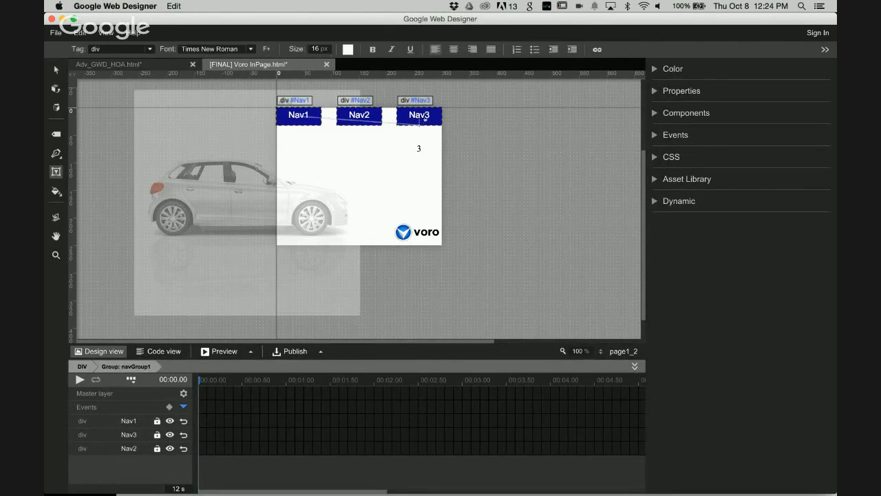
{"action": "left_click", "coordinate": [419, 127]}
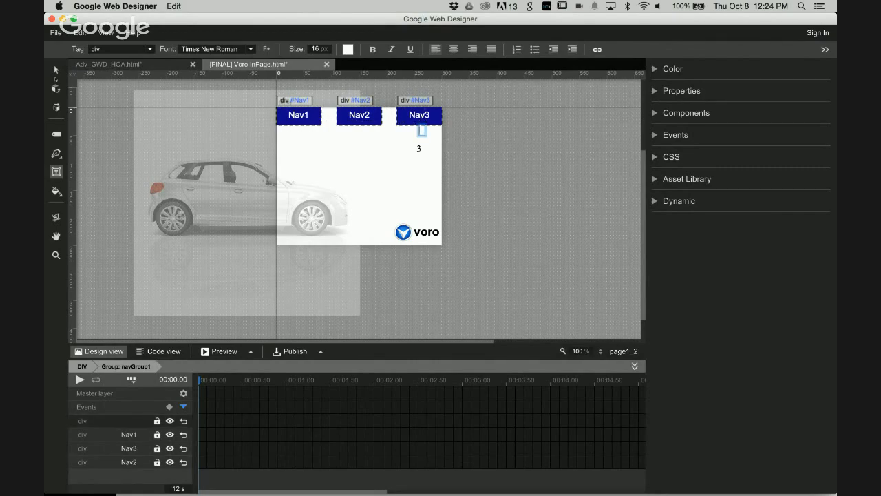
{"action": "left_click", "coordinate": [56, 70]}
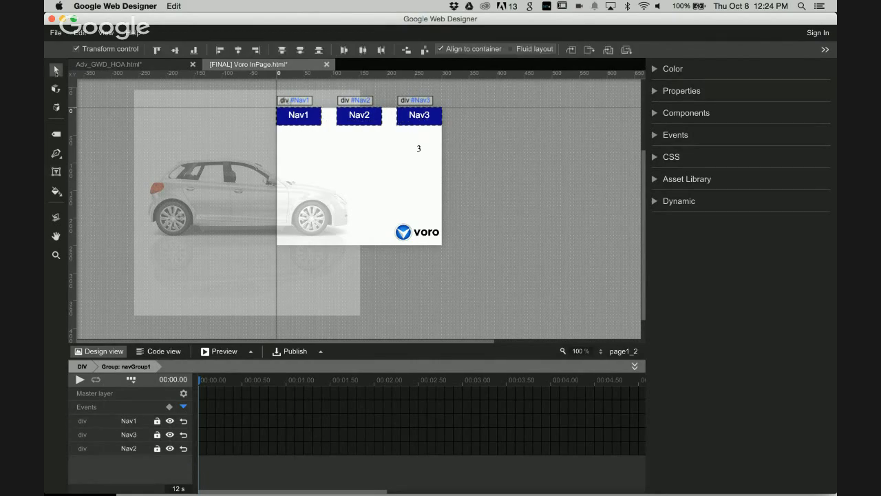
- Change the Nav3 box's label inside navGroup1 to "Safety" and check it in a Chrome preview of the banner
{"action": "left_click", "coordinate": [419, 115]}
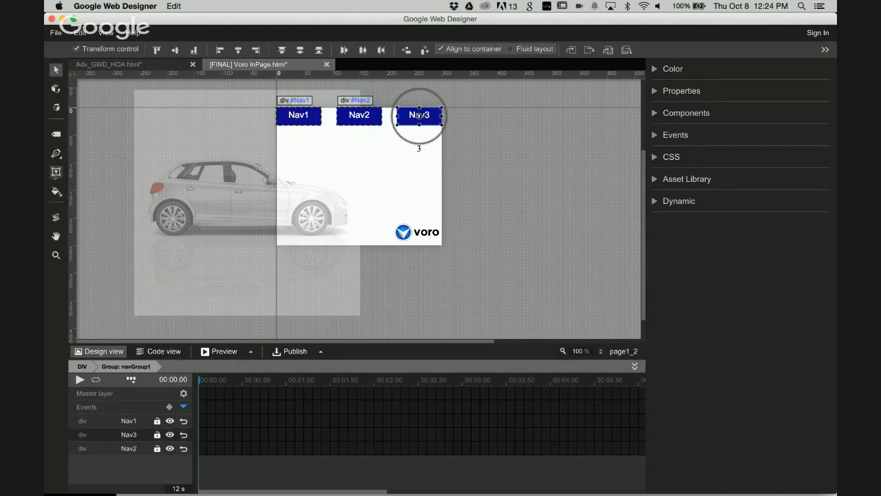
{"action": "left_click", "coordinate": [55, 173]}
{"action": "double_click", "coordinate": [419, 115]}
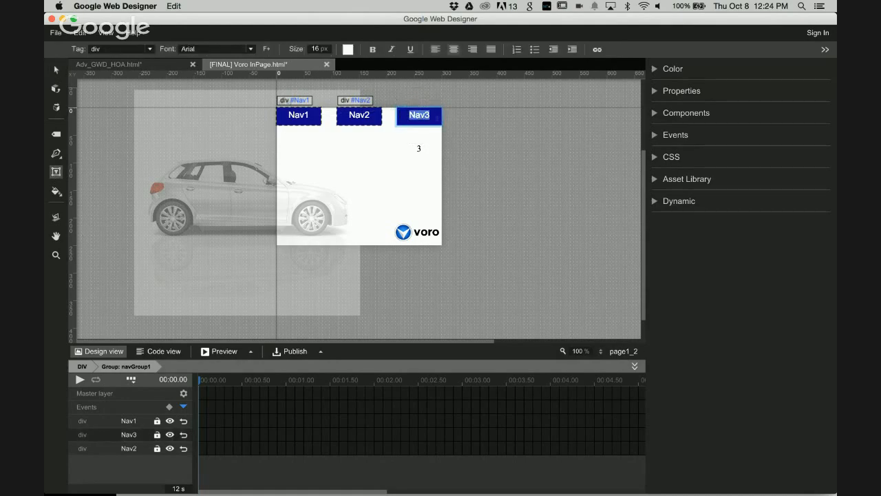
{"action": "type", "text": "Safety"}
{"action": "left_click", "coordinate": [55, 69]}
{"action": "left_click", "coordinate": [419, 115]}
{"action": "left_click", "coordinate": [222, 354]}
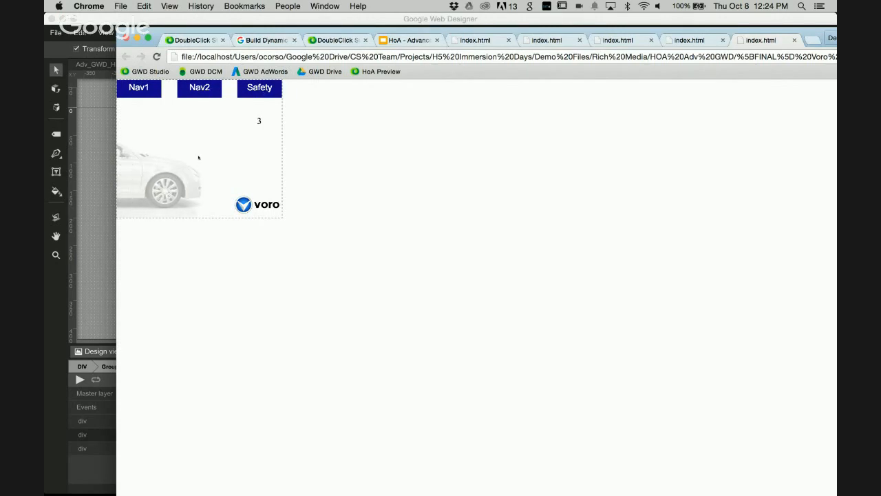
{"action": "left_click", "coordinate": [102, 183]}
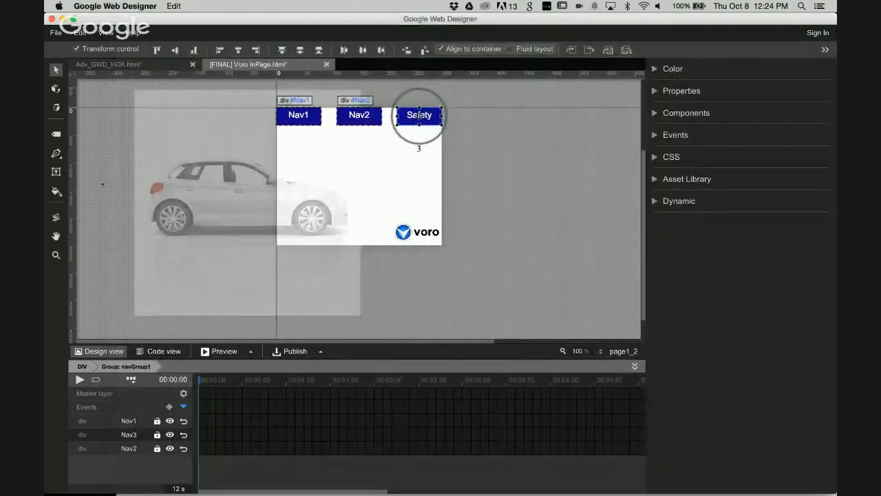
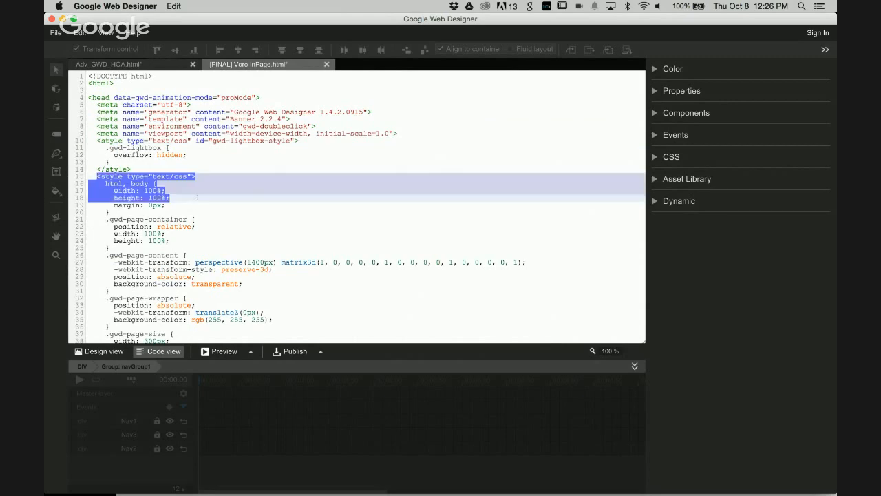
- Examine the banner's CSS code from the gwd-page-container rule down to the keyframe block of the page1 animation
{"action": "scroll", "coordinate": [186, 219], "scroll_direction": "down", "scroll_amount": 5}
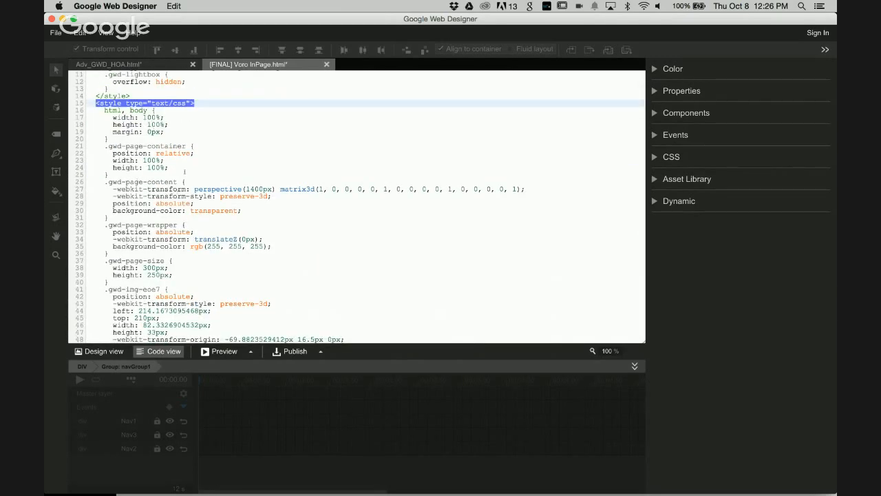
{"action": "left_click_drag", "start_coordinate": [108, 146], "coordinate": [186, 146]}
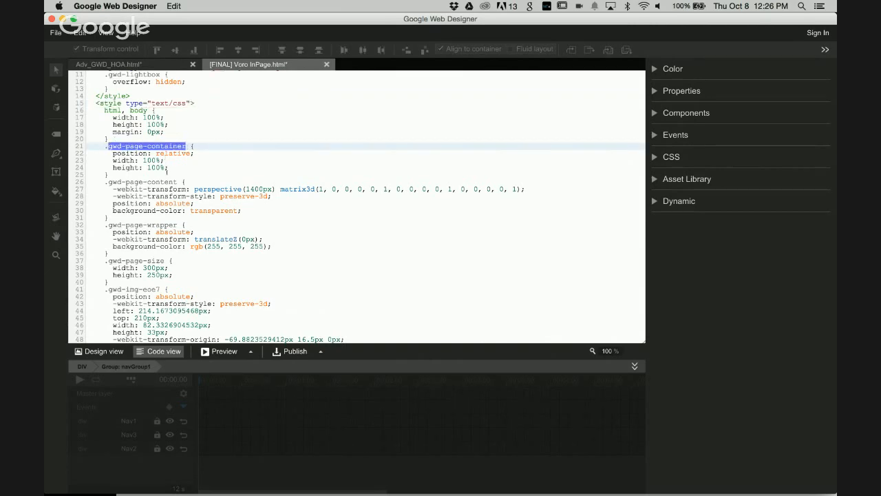
{"action": "scroll", "coordinate": [167, 169], "scroll_direction": "down", "scroll_amount": 5}
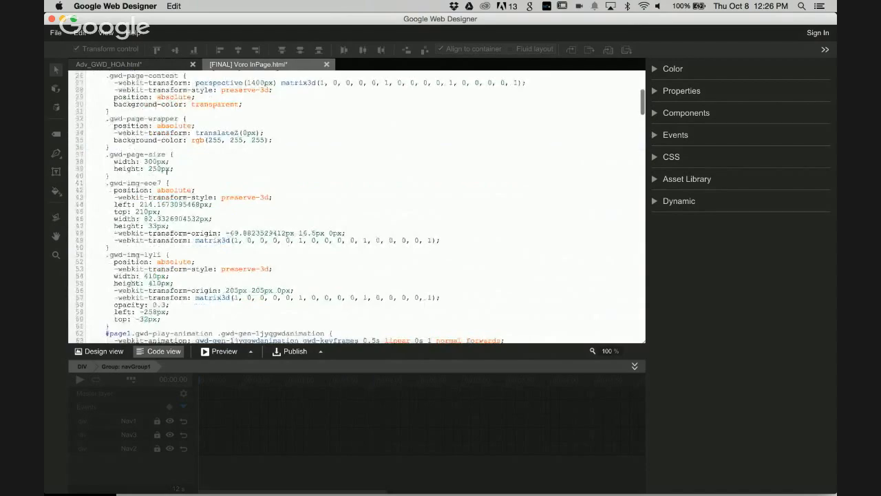
{"action": "scroll", "coordinate": [166, 173], "scroll_direction": "down", "scroll_amount": 5}
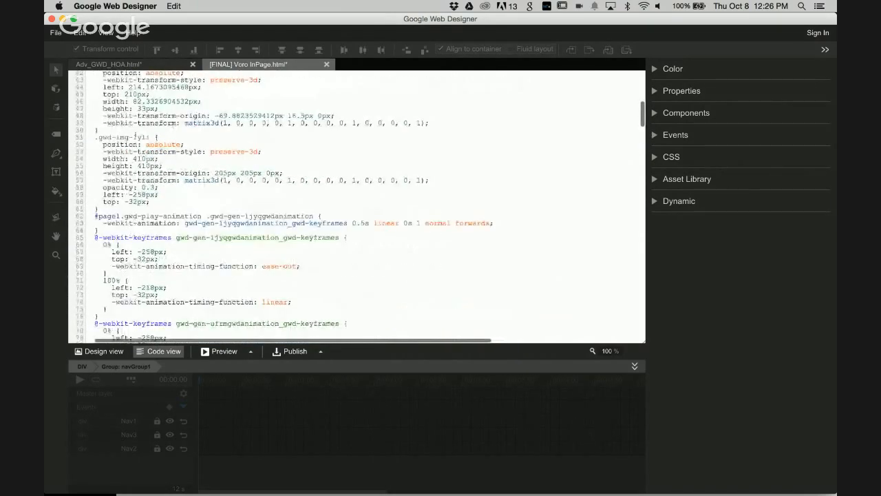
{"action": "scroll", "coordinate": [135, 137], "scroll_direction": "down", "scroll_amount": 2}
{"action": "scroll", "coordinate": [136, 137], "scroll_direction": "down", "scroll_amount": 2}
{"action": "left_click_drag", "start_coordinate": [103, 147], "coordinate": [197, 225]}
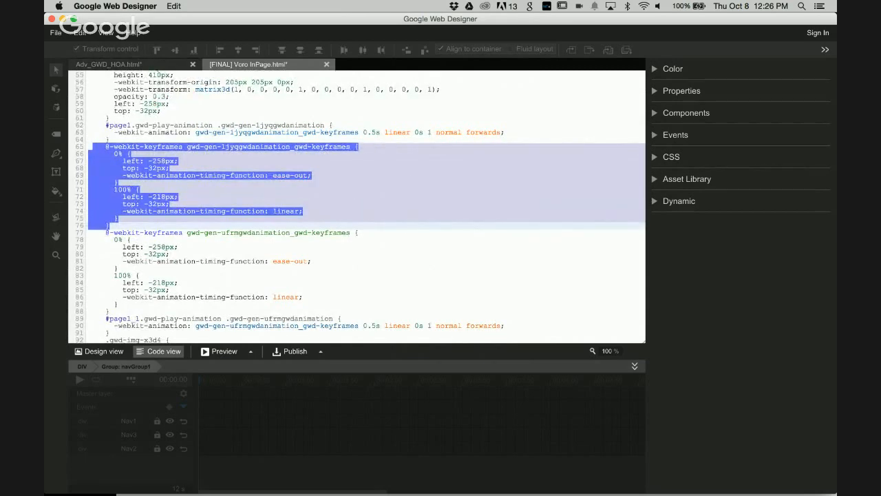
- Examine the code from the page1_1 and page1_2 animation rules through the navGroup1 styles to the stylesheet links after the closing style tag
{"action": "scroll", "coordinate": [147, 199], "scroll_direction": "down", "scroll_amount": 6}
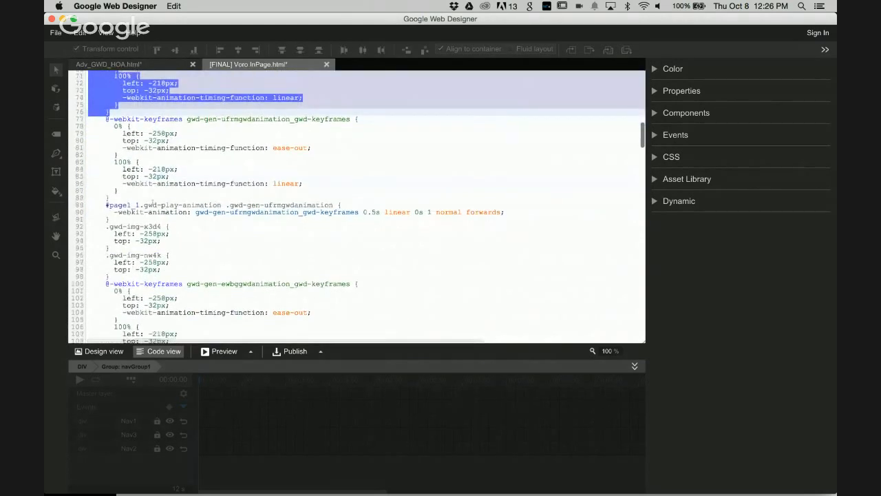
{"action": "scroll", "coordinate": [147, 199], "scroll_direction": "down", "scroll_amount": 2}
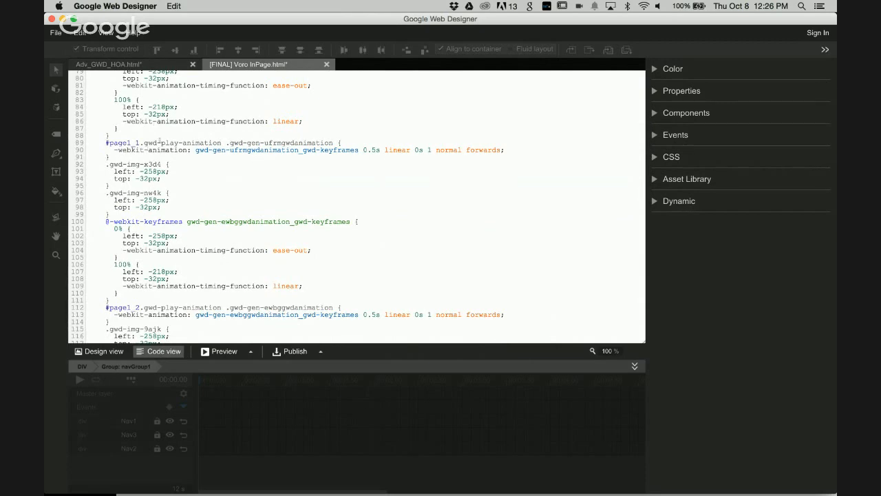
{"action": "scroll", "coordinate": [160, 141], "scroll_direction": "up", "scroll_amount": 3}
{"action": "scroll", "coordinate": [144, 177], "scroll_direction": "down", "scroll_amount": 5}
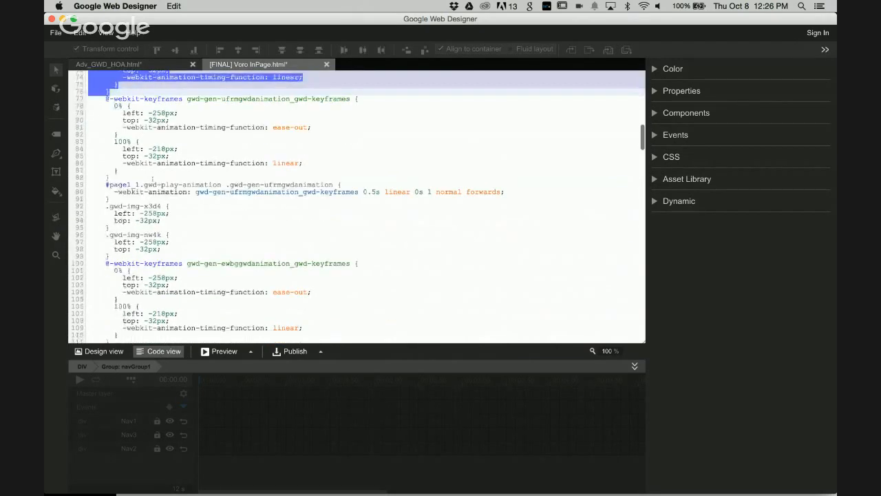
{"action": "scroll", "coordinate": [145, 177], "scroll_direction": "down", "scroll_amount": 10}
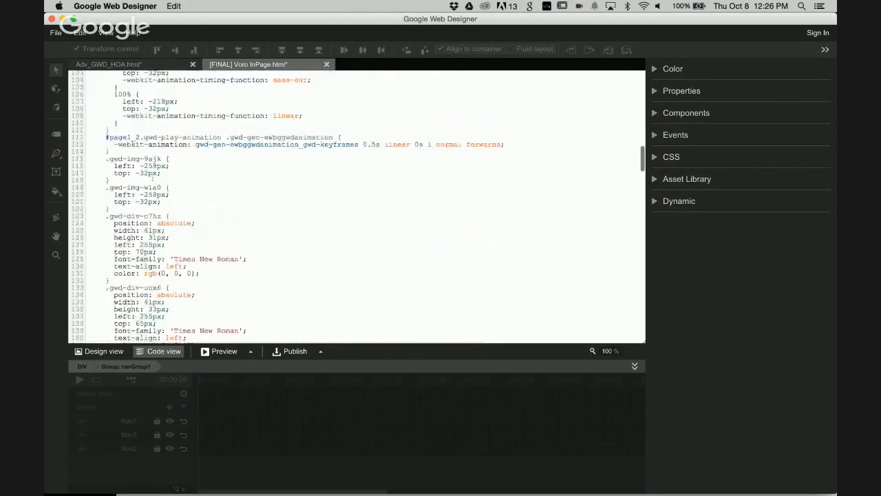
{"action": "scroll", "coordinate": [151, 178], "scroll_direction": "down", "scroll_amount": 20}
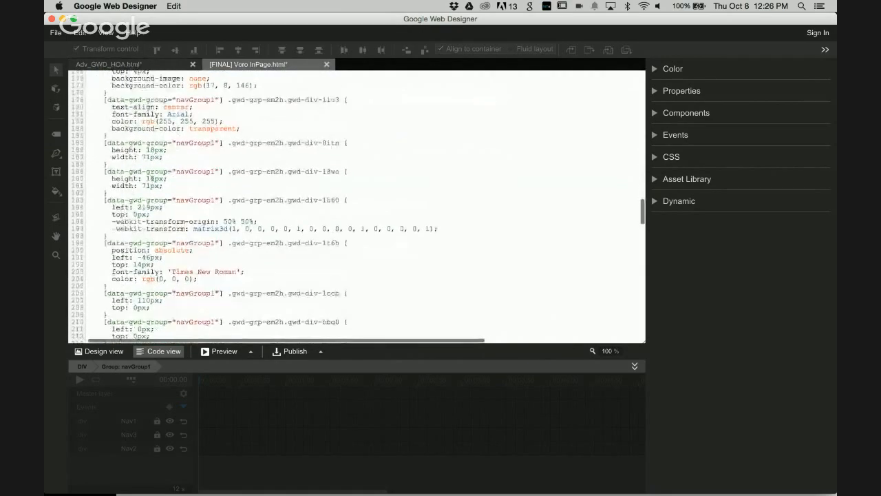
{"action": "scroll", "coordinate": [151, 179], "scroll_direction": "down", "scroll_amount": 2}
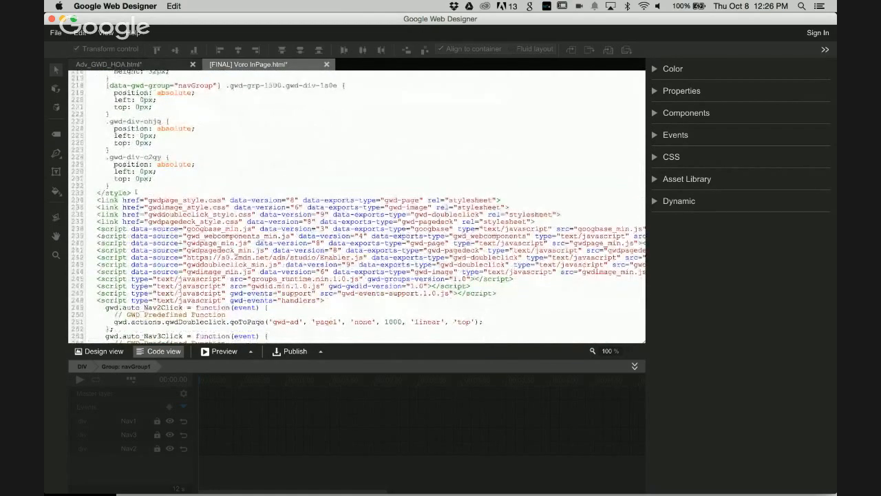
{"action": "left_click_drag", "start_coordinate": [138, 194], "coordinate": [102, 185]}
{"action": "left_click", "coordinate": [122, 202]}
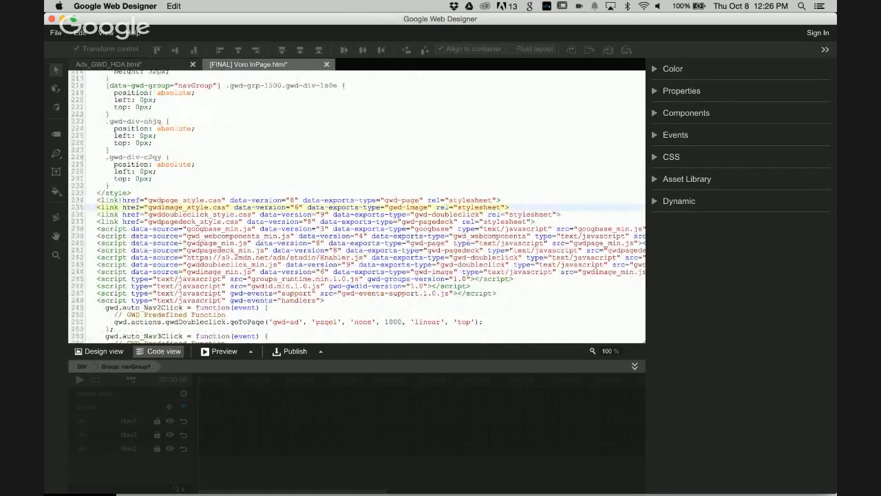
- Examine the stylesheet links, the script includes such as gwd_webcomponents_min.js and the gwd.auto click handlers in the banner's head code
{"action": "left_click_drag", "start_coordinate": [97, 200], "coordinate": [165, 222]}
{"action": "scroll", "coordinate": [358, 206], "scroll_direction": "down", "scroll_amount": 4}
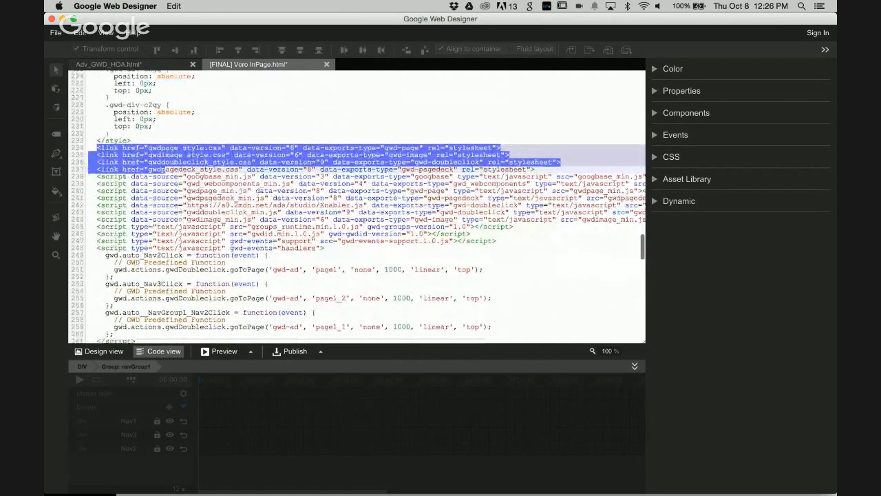
{"action": "left_click_drag", "start_coordinate": [90, 176], "coordinate": [208, 248]}
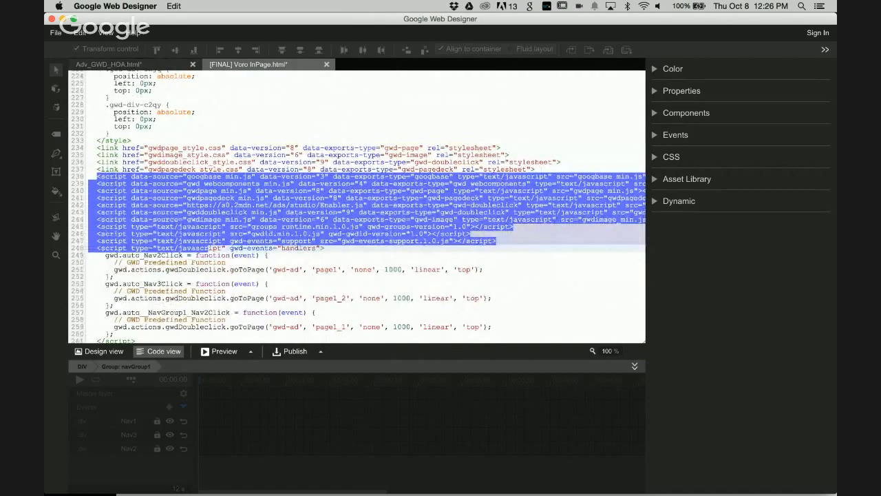
{"action": "scroll", "coordinate": [209, 247], "scroll_direction": "down", "scroll_amount": 4}
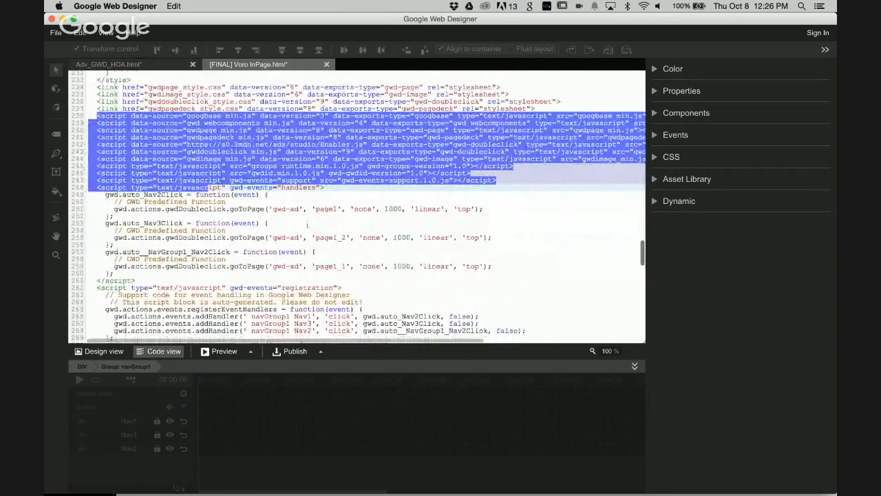
{"action": "scroll", "coordinate": [296, 189], "scroll_direction": "down", "scroll_amount": 2}
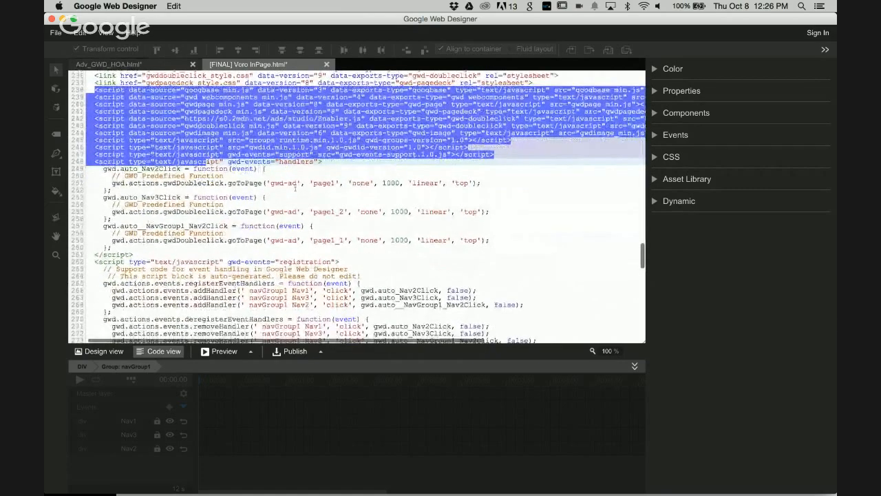
{"action": "scroll", "coordinate": [296, 188], "scroll_direction": "down", "scroll_amount": 1}
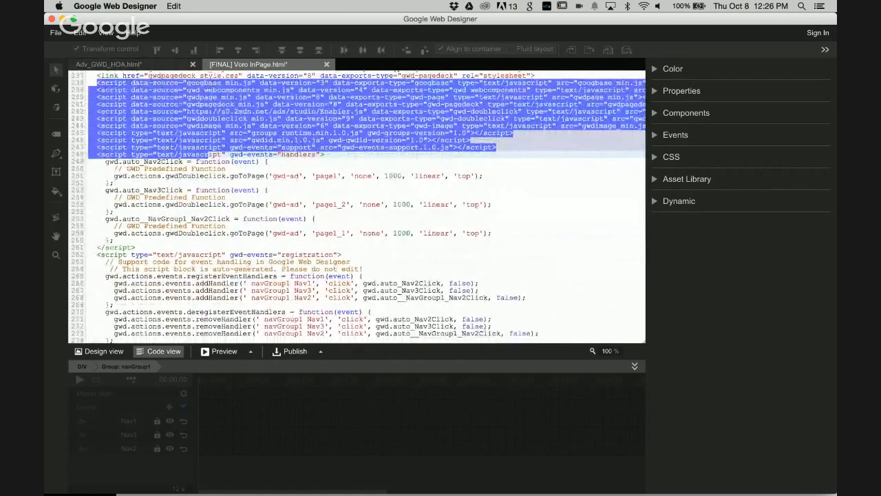
{"action": "left_click", "coordinate": [260, 110]}
{"action": "left_click_drag", "start_coordinate": [290, 90], "coordinate": [186, 90]}
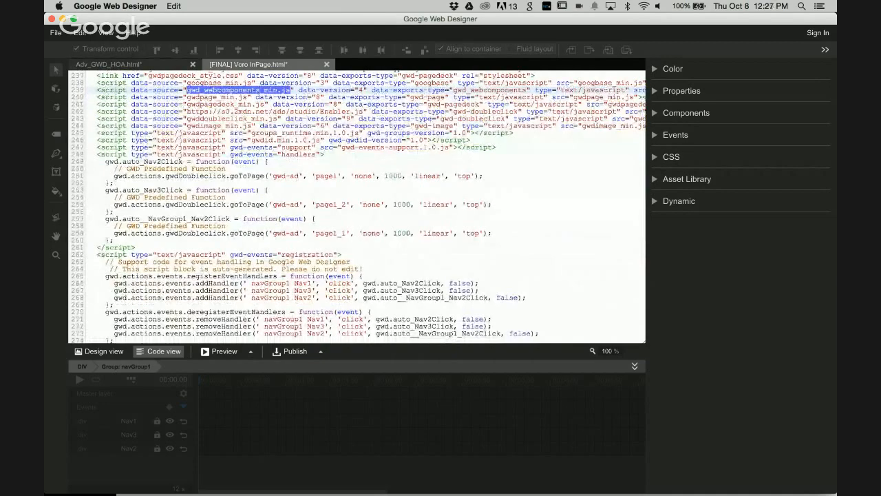
- Examine the opening gwd-doubleclick tag in the body code, including its gwd-ad id and polite-load attribute
{"action": "scroll", "coordinate": [206, 126], "scroll_direction": "up", "scroll_amount": 4}
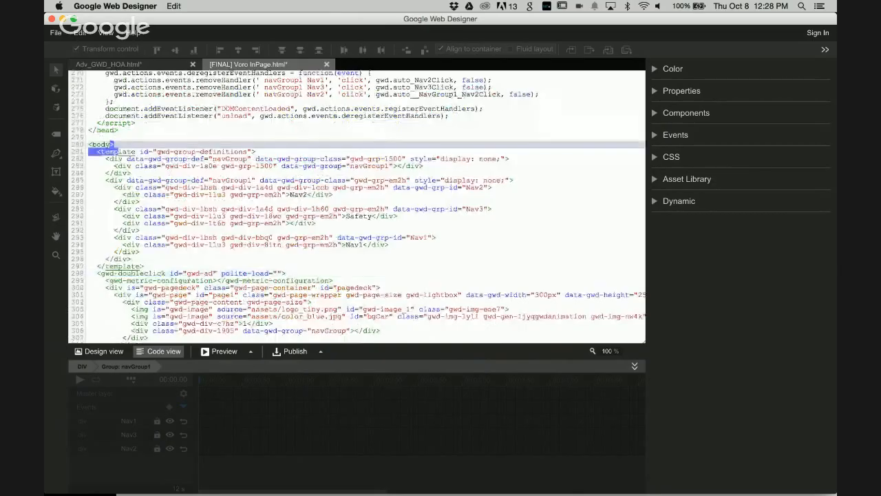
{"action": "left_click_drag", "start_coordinate": [112, 145], "coordinate": [113, 144]}
{"action": "left_click", "coordinate": [98, 273]}
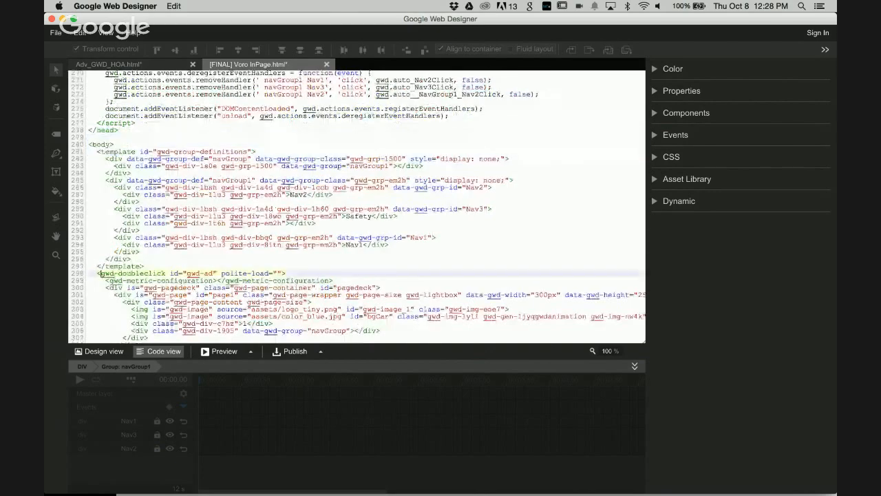
{"action": "triple_click", "coordinate": [98, 273]}
{"action": "double_click", "coordinate": [103, 273]}
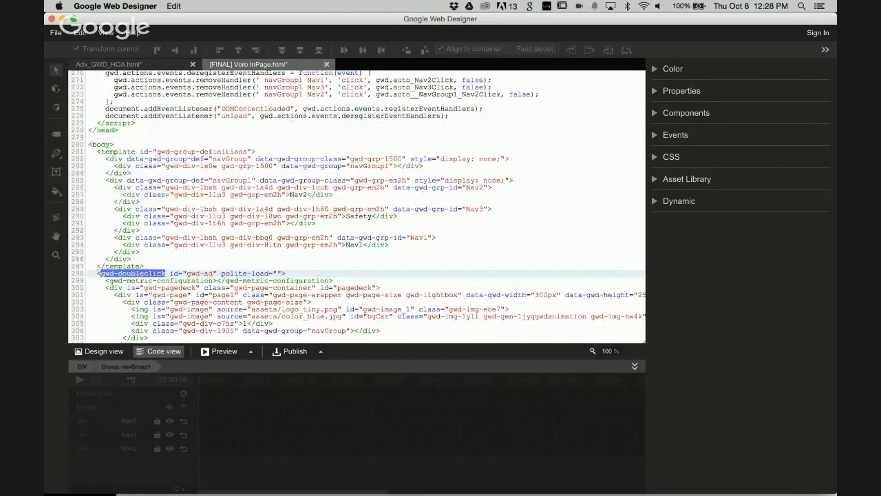
{"action": "left_click", "coordinate": [171, 273]}
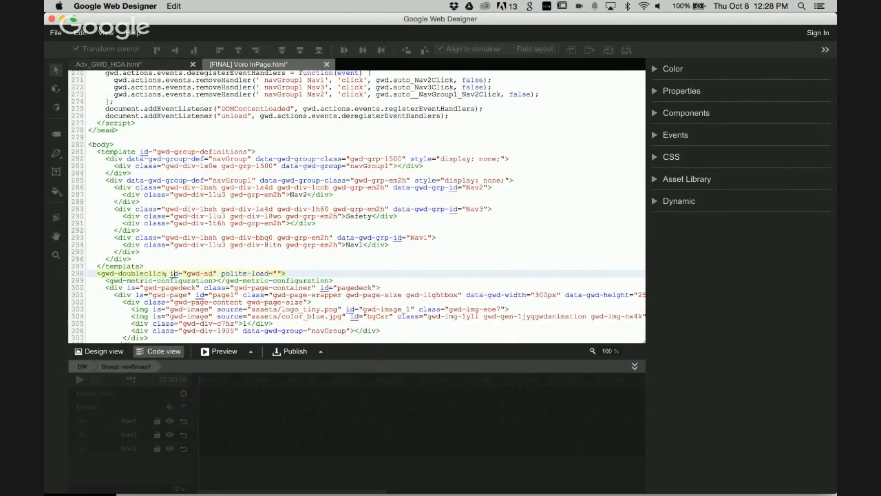
{"action": "left_click_drag", "start_coordinate": [165, 274], "coordinate": [100, 273]}
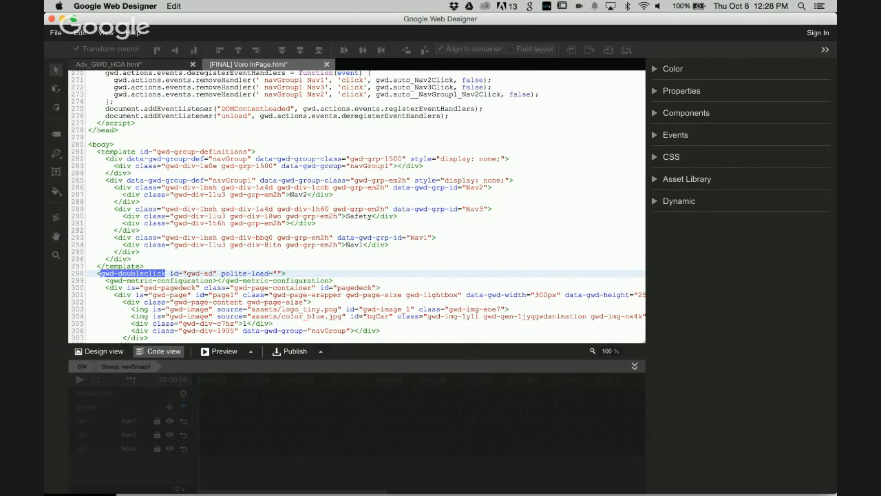
{"action": "left_click", "coordinate": [170, 274]}
{"action": "left_click_drag", "start_coordinate": [168, 273], "coordinate": [99, 273]}
{"action": "left_click", "coordinate": [295, 273]}
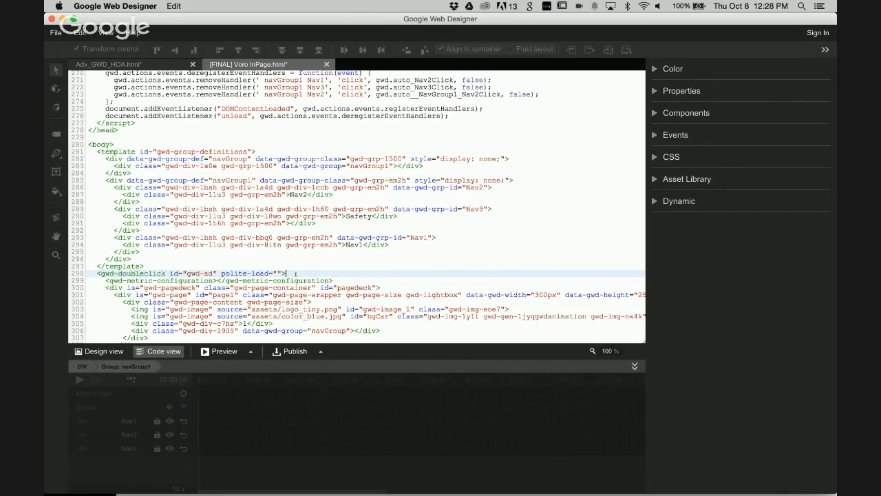
{"action": "left_click_drag", "start_coordinate": [295, 274], "coordinate": [101, 273]}
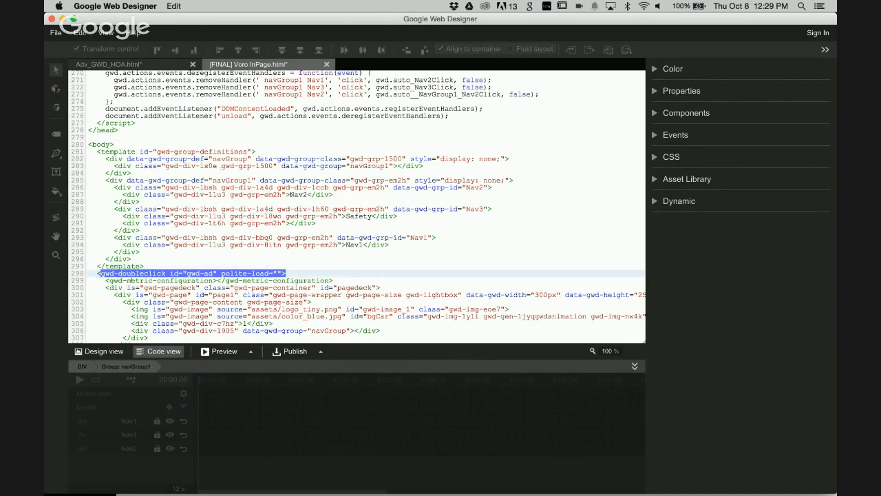
- Compare the gwd-group-definitions template block with the pagedeck markup of page1 in the body code
{"action": "scroll", "coordinate": [163, 284], "scroll_direction": "down", "scroll_amount": 4}
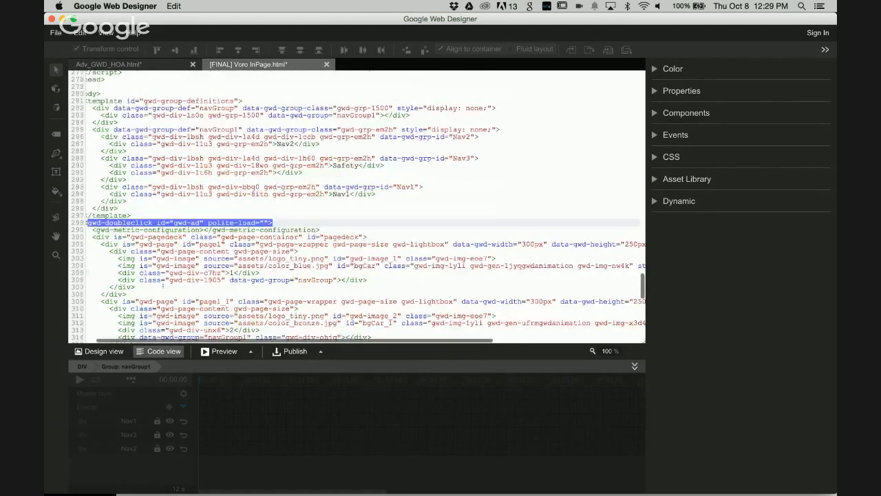
{"action": "scroll", "coordinate": [163, 284], "scroll_direction": "left", "scroll_amount": 2}
{"action": "scroll", "coordinate": [163, 284], "scroll_direction": "up", "scroll_amount": 1}
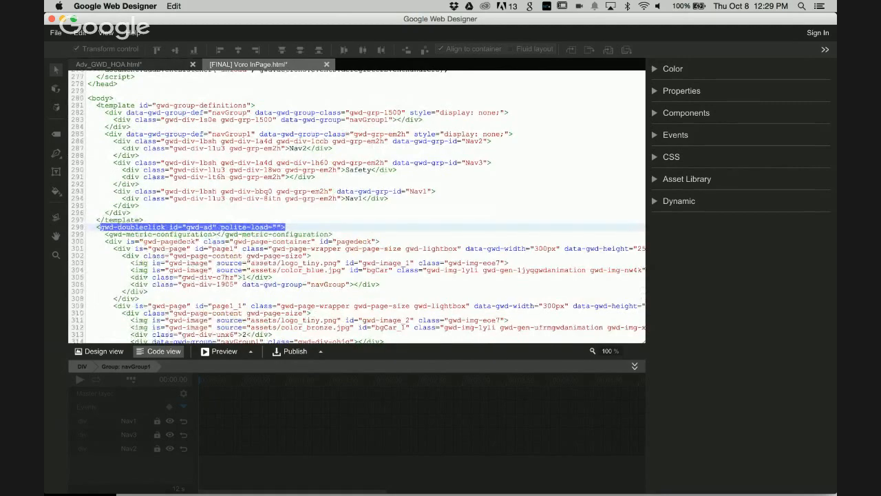
{"action": "double_click", "coordinate": [118, 104]}
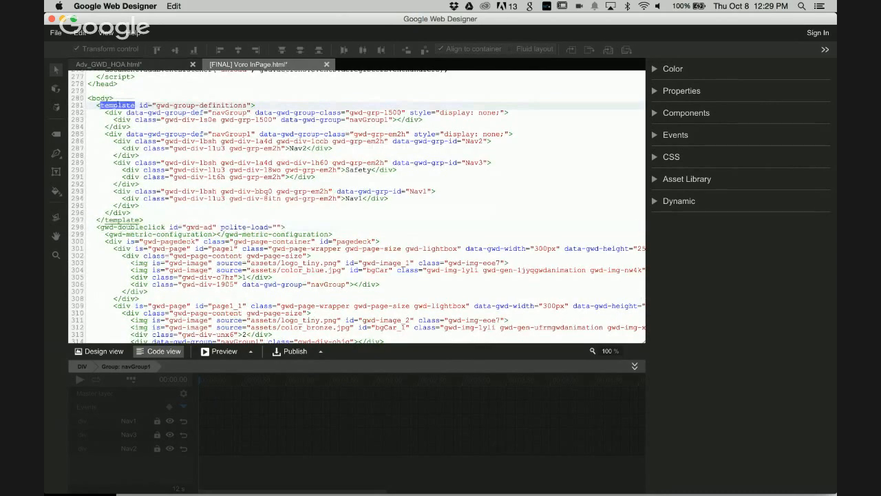
{"action": "scroll", "coordinate": [222, 227], "scroll_direction": "down", "scroll_amount": 4}
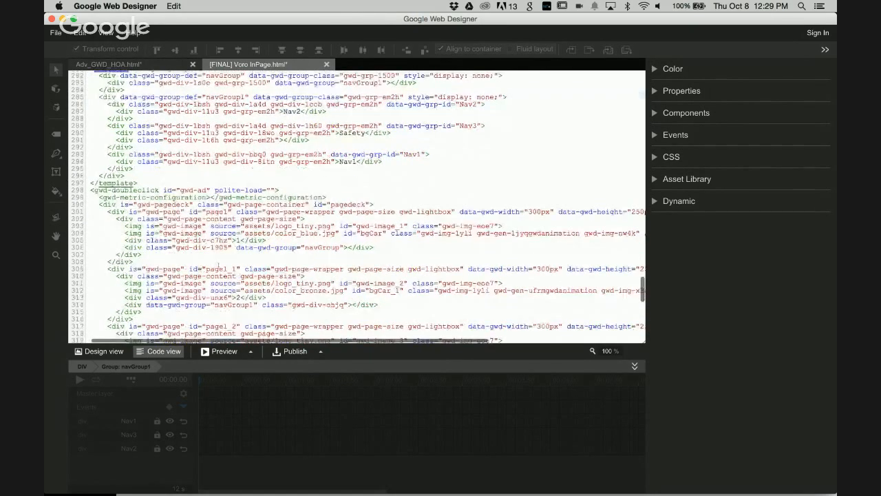
{"action": "left_click_drag", "start_coordinate": [105, 213], "coordinate": [194, 266]}
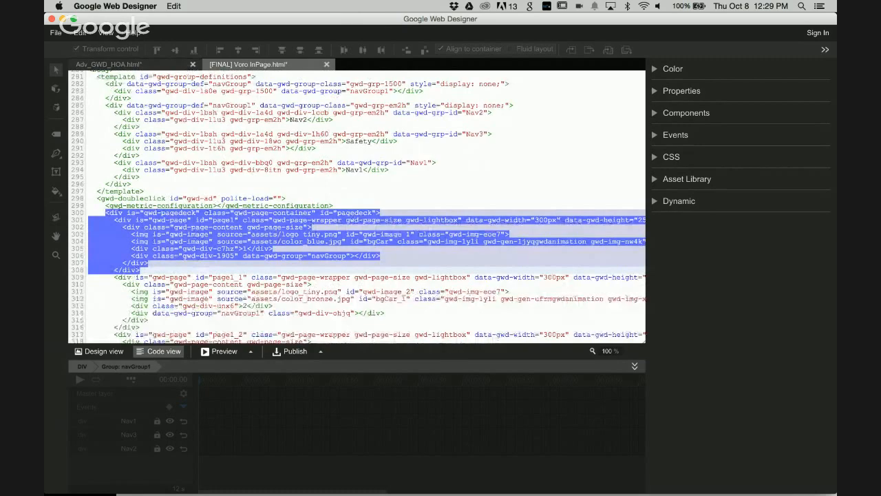
{"action": "left_click_drag", "start_coordinate": [97, 77], "coordinate": [171, 197]}
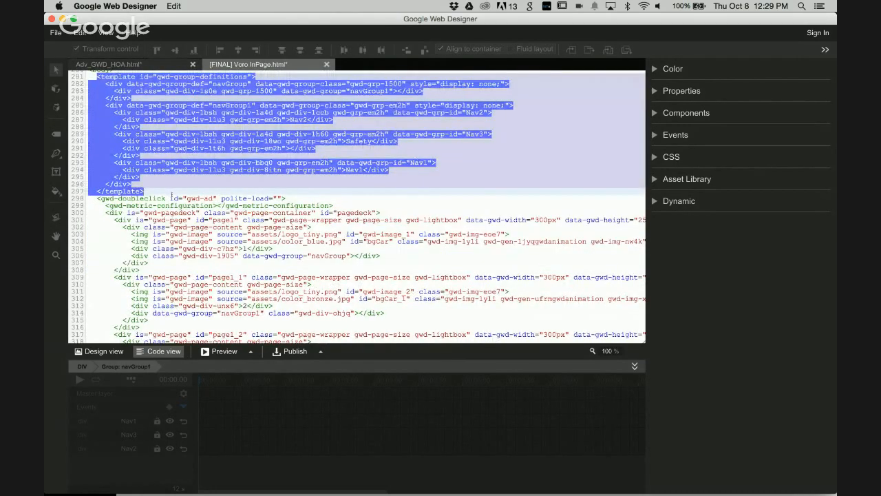
{"action": "left_click", "coordinate": [205, 77]}
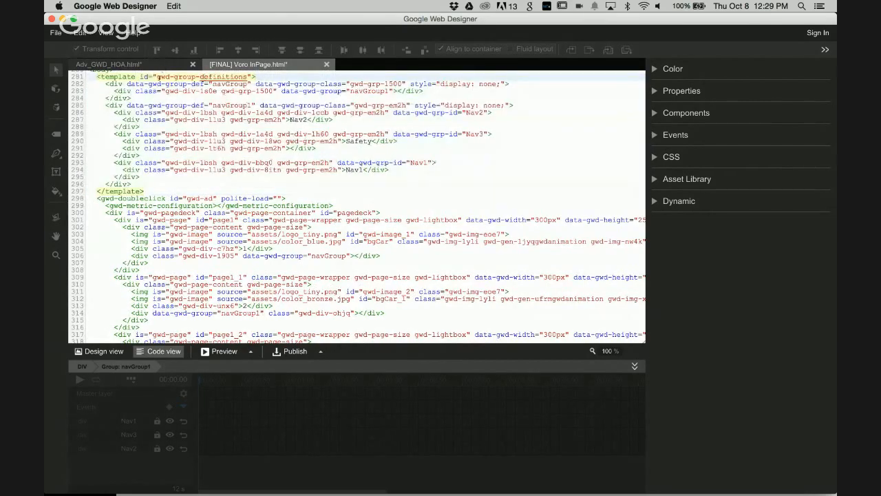
- Trace navGroup1 from its definition in the gwd-group-definitions template to the data-gwd-group reference inside page1_1
{"action": "scroll", "coordinate": [161, 115], "scroll_direction": "up", "scroll_amount": 3}
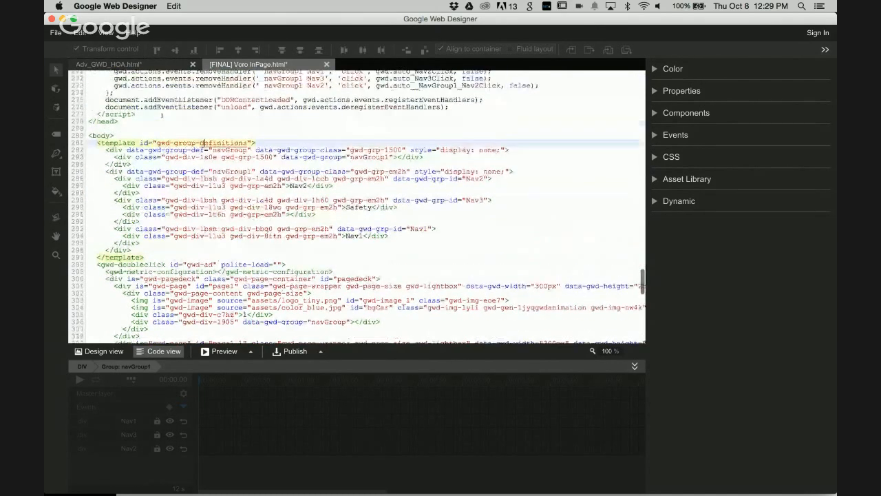
{"action": "scroll", "coordinate": [161, 115], "scroll_direction": "up", "scroll_amount": 5}
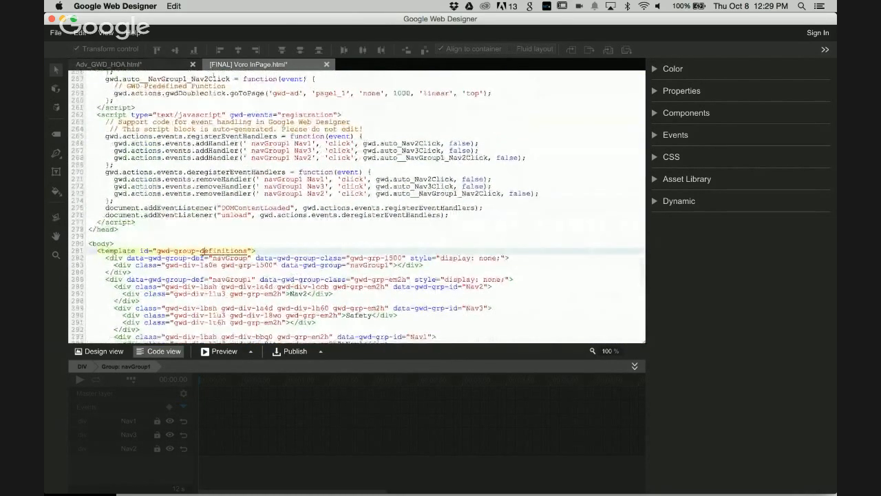
{"action": "scroll", "coordinate": [358, 206], "scroll_direction": "down", "scroll_amount": 3}
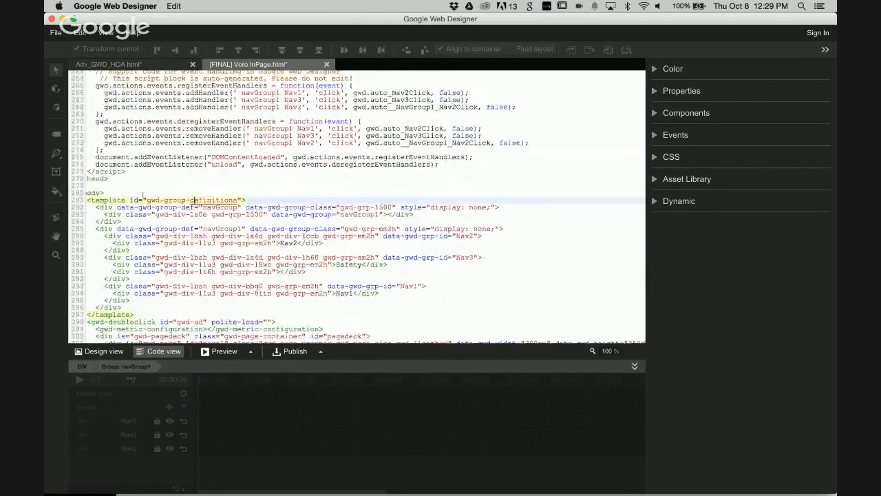
{"action": "left_click_drag", "start_coordinate": [153, 189], "coordinate": [252, 189]}
{"action": "scroll", "coordinate": [358, 206], "scroll_direction": "down", "scroll_amount": 1}
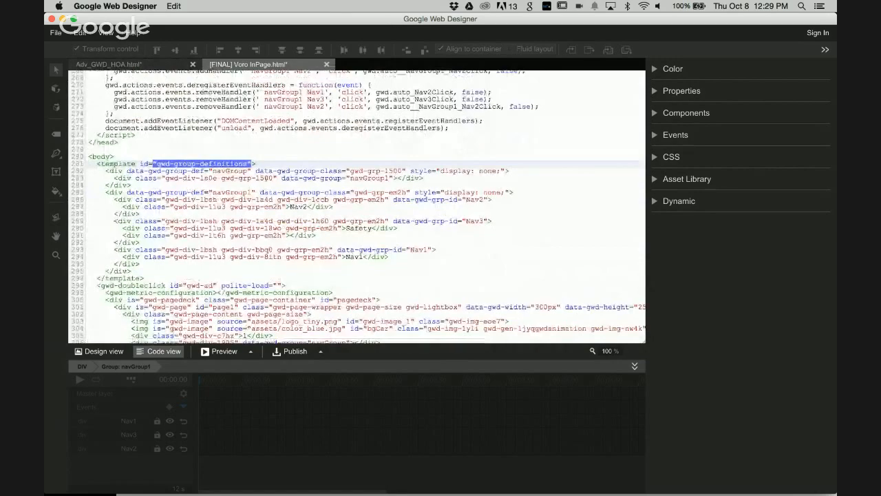
{"action": "left_click_drag", "start_coordinate": [212, 171], "coordinate": [253, 192]}
{"action": "scroll", "coordinate": [358, 206], "scroll_direction": "down", "scroll_amount": 3}
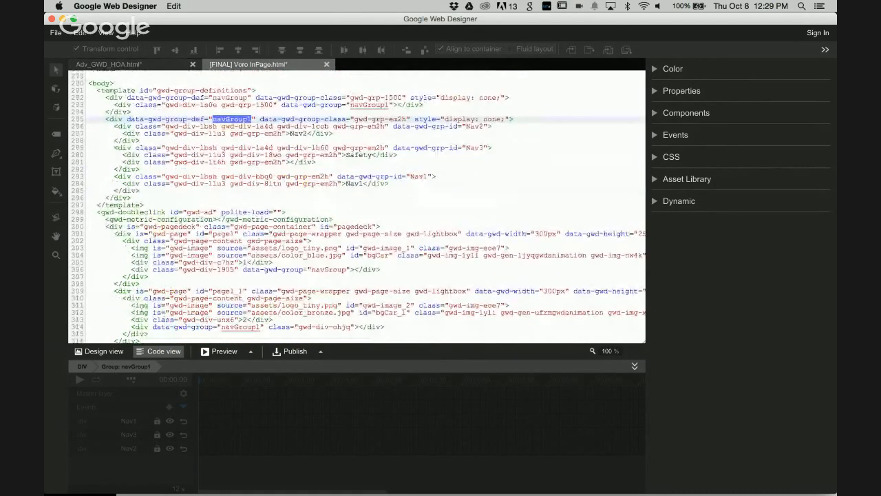
{"action": "left_click_drag", "start_coordinate": [131, 326], "coordinate": [384, 327]}
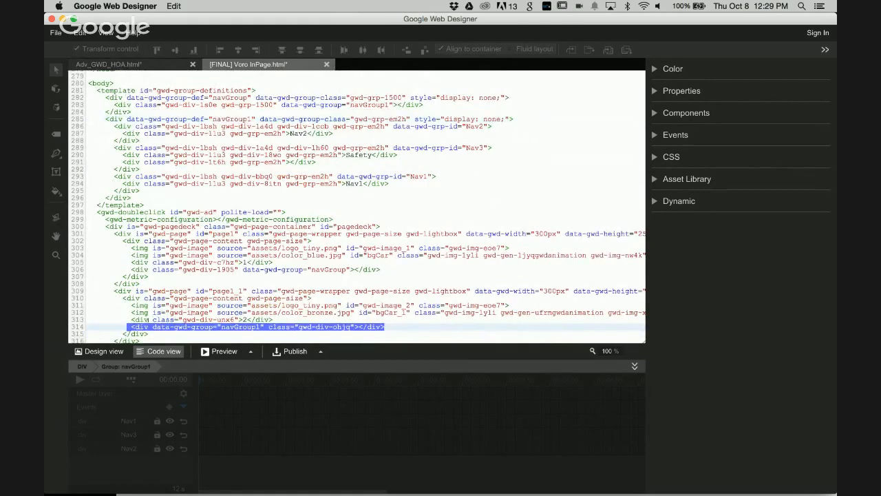
{"action": "double_click", "coordinate": [240, 326]}
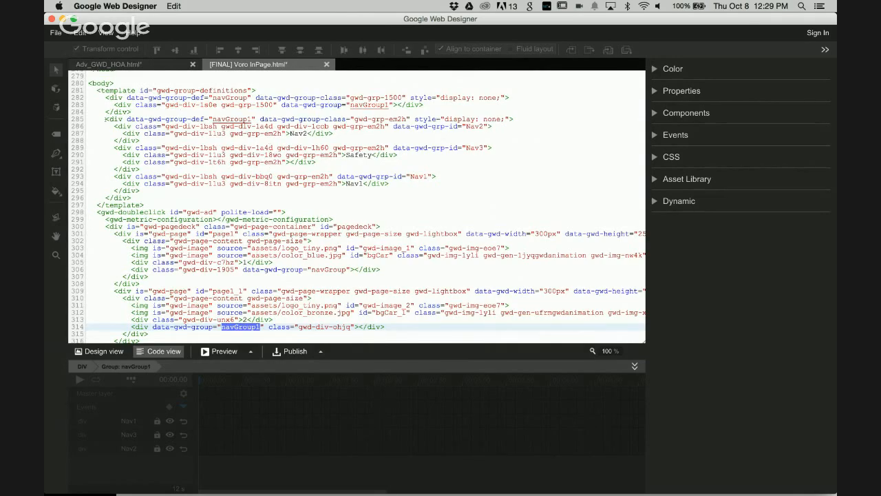
{"action": "left_click_drag", "start_coordinate": [213, 119], "coordinate": [252, 119]}
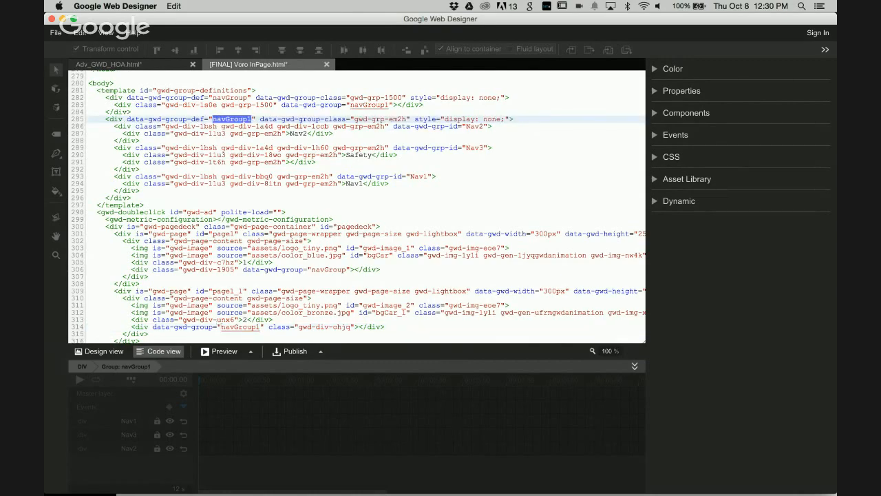
{"action": "left_click_drag", "start_coordinate": [220, 326], "coordinate": [260, 327]}
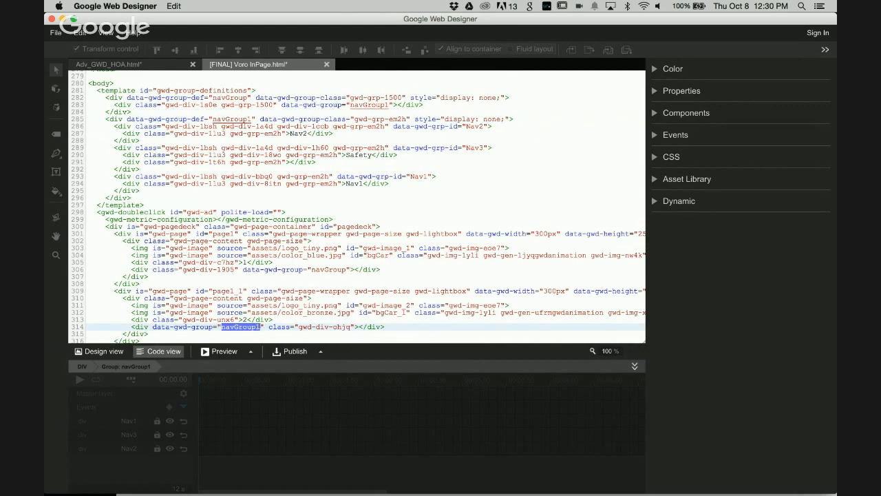
- Review the markup of the three pages against the group template block, down to the gwd-init-code script
{"action": "scroll", "coordinate": [403, 313], "scroll_direction": "down", "scroll_amount": 1}
{"action": "scroll", "coordinate": [358, 206], "scroll_direction": "down", "scroll_amount": 3}
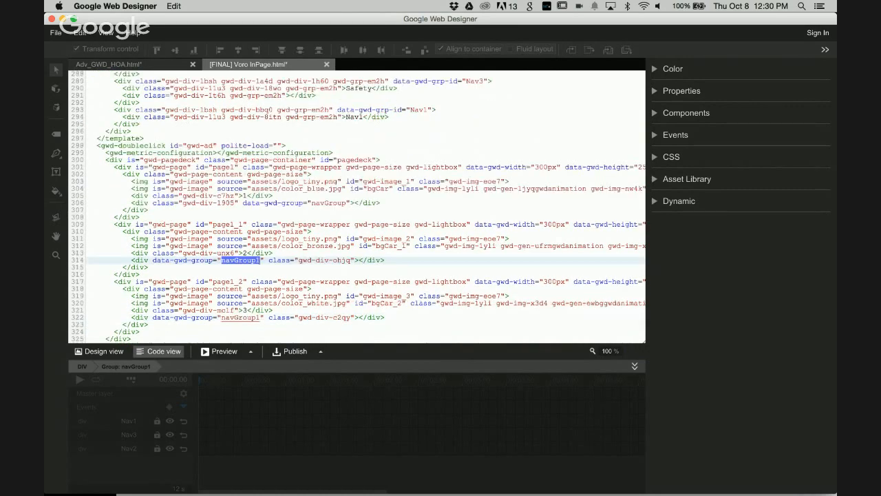
{"action": "scroll", "coordinate": [358, 207], "scroll_direction": "down", "scroll_amount": 4}
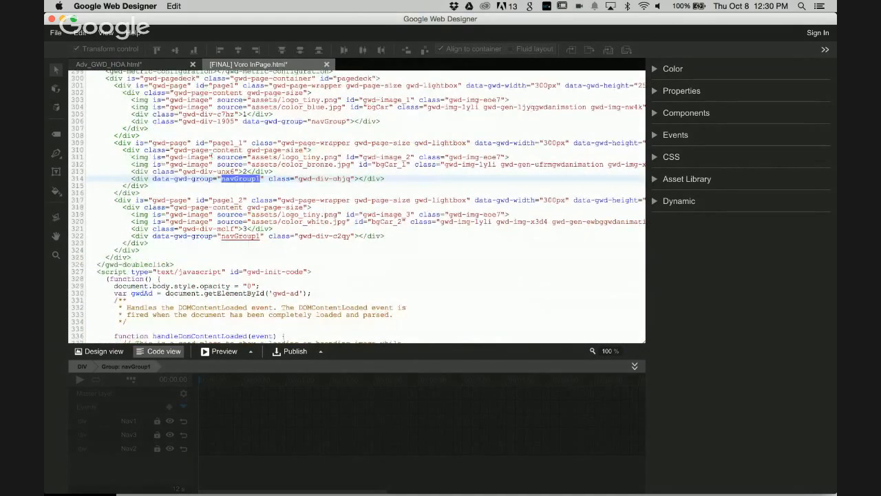
{"action": "scroll", "coordinate": [358, 206], "scroll_direction": "up", "scroll_amount": 4}
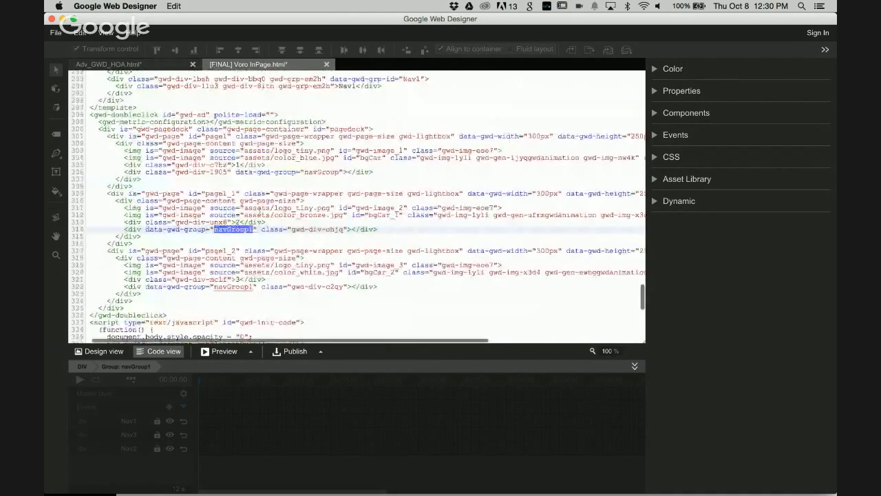
{"action": "scroll", "coordinate": [260, 210], "scroll_direction": "down", "scroll_amount": 2}
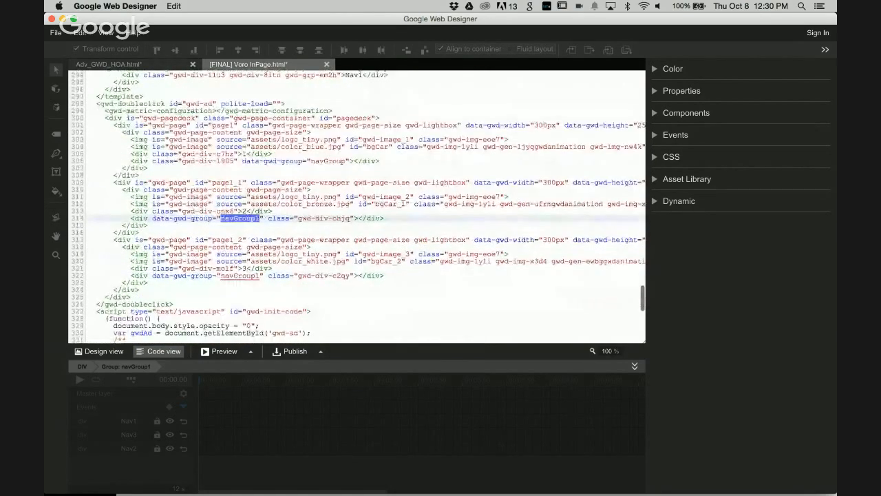
{"action": "scroll", "coordinate": [260, 211], "scroll_direction": "up", "scroll_amount": 6}
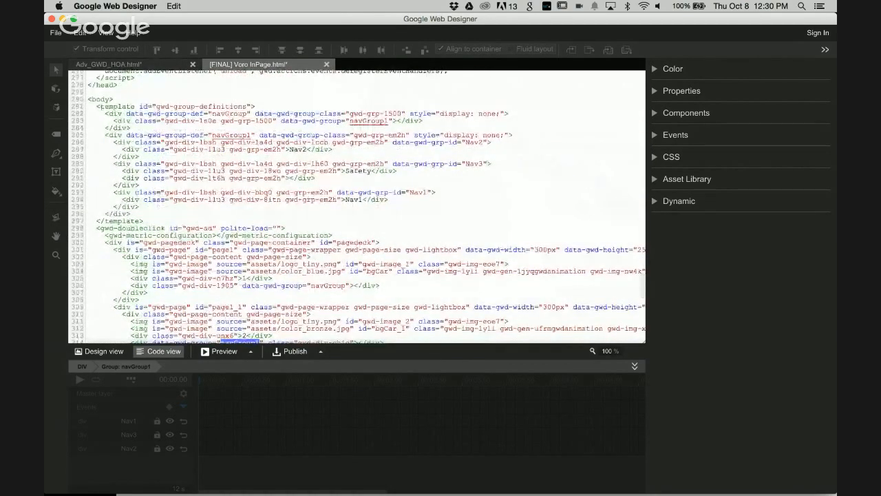
{"action": "double_click", "coordinate": [117, 106]}
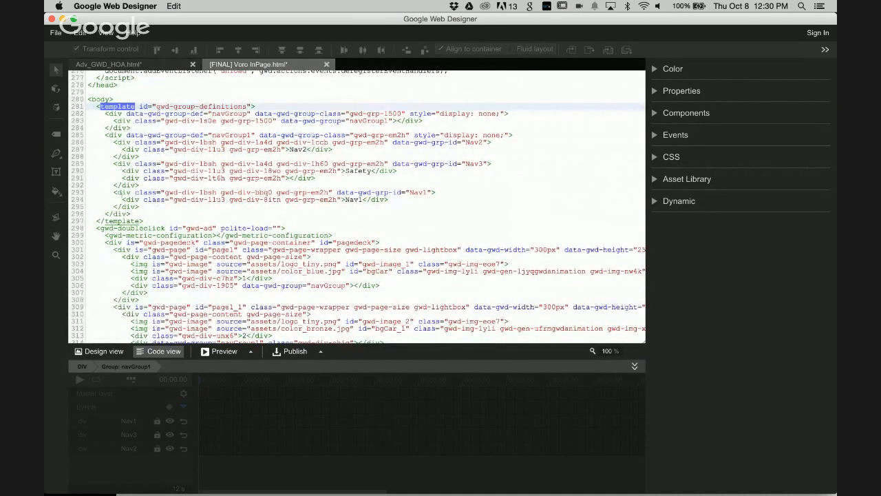
{"action": "scroll", "coordinate": [123, 192], "scroll_direction": "down", "scroll_amount": 2}
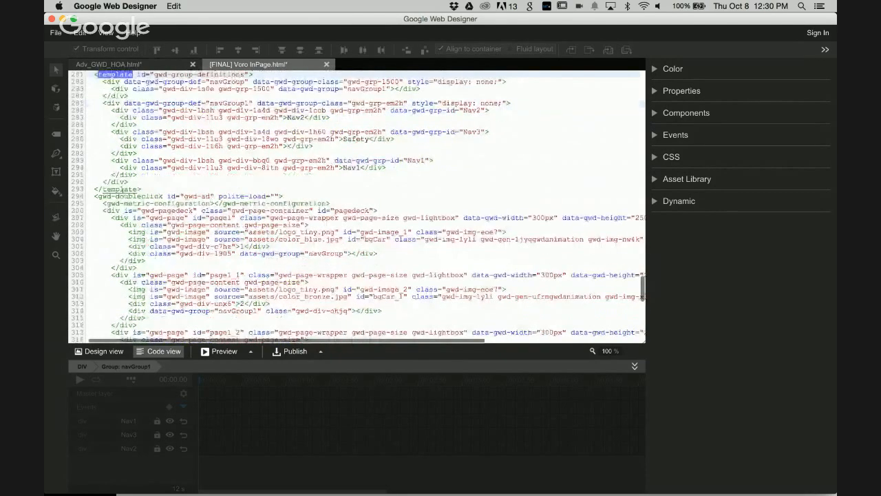
{"action": "scroll", "coordinate": [121, 190], "scroll_direction": "up", "scroll_amount": 1}
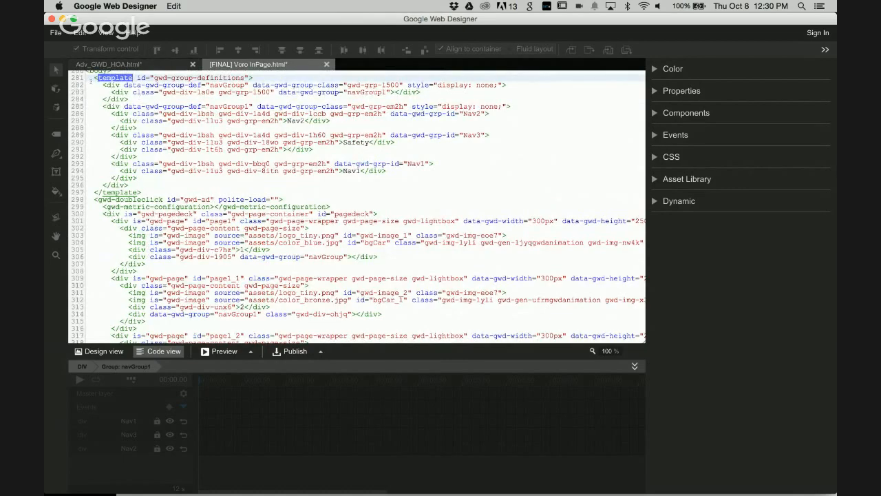
{"action": "left_click_drag", "start_coordinate": [91, 78], "coordinate": [141, 193]}
{"action": "scroll", "coordinate": [168, 159], "scroll_direction": "down", "scroll_amount": 5}
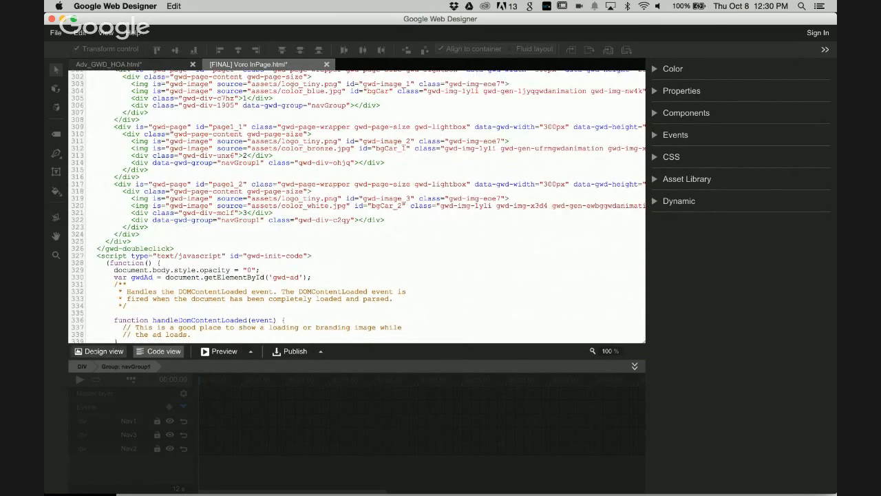
- Return to the design view, open page1, and add a Swipeable Gallery component over the logo area
{"action": "left_click", "coordinate": [99, 351]}
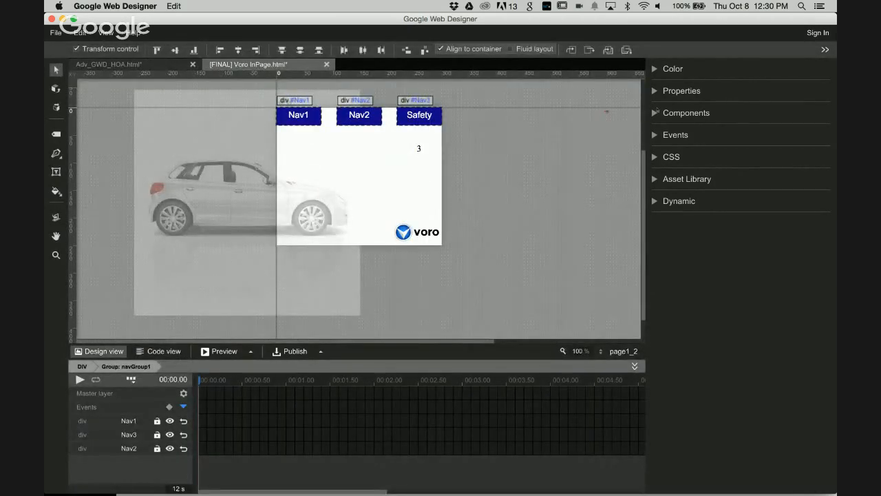
{"action": "left_click", "coordinate": [658, 111]}
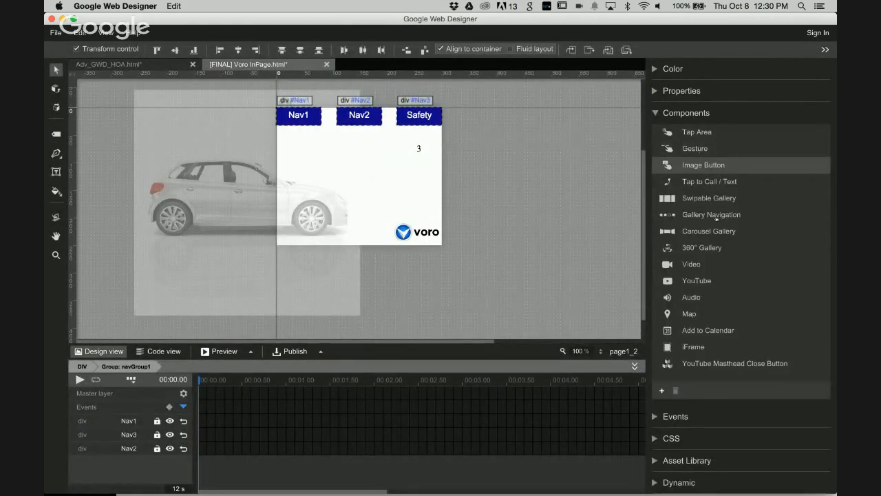
{"action": "left_click", "coordinate": [621, 351]}
{"action": "left_click", "coordinate": [571, 285]}
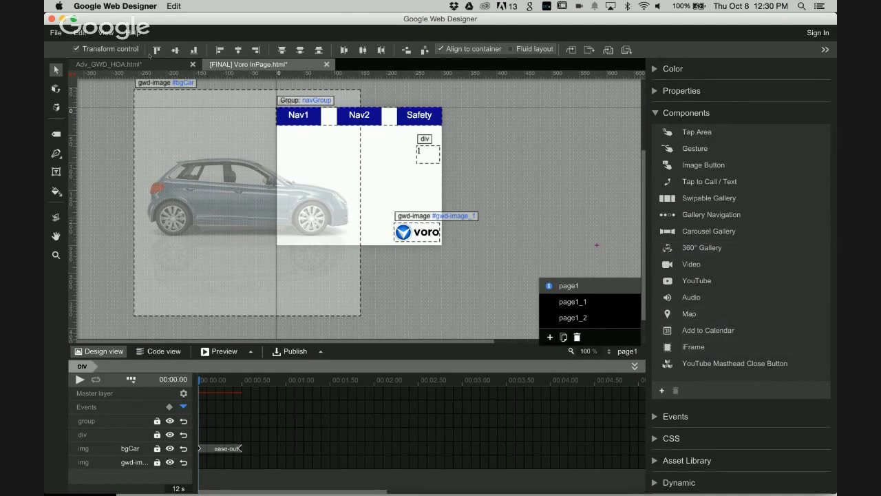
{"action": "left_click_drag", "start_coordinate": [712, 195], "coordinate": [384, 167]}
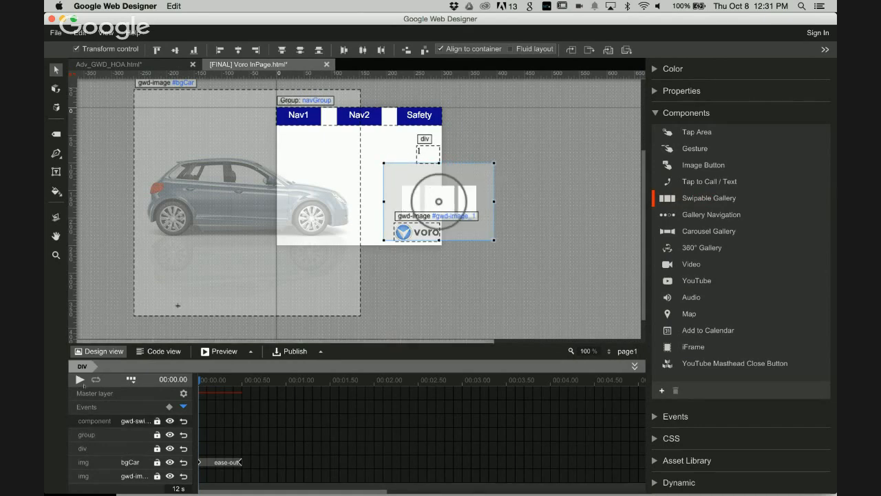
- Examine the page code for the gwdswipegallery stylesheet link and script reference
{"action": "left_click", "coordinate": [158, 351]}
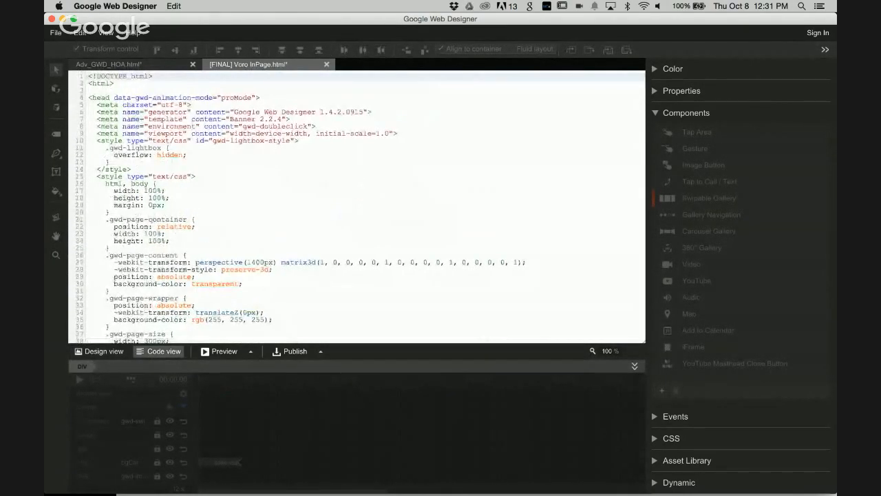
{"action": "scroll", "coordinate": [150, 221], "scroll_direction": "down", "scroll_amount": 10}
{"action": "scroll", "coordinate": [151, 220], "scroll_direction": "down", "scroll_amount": 7}
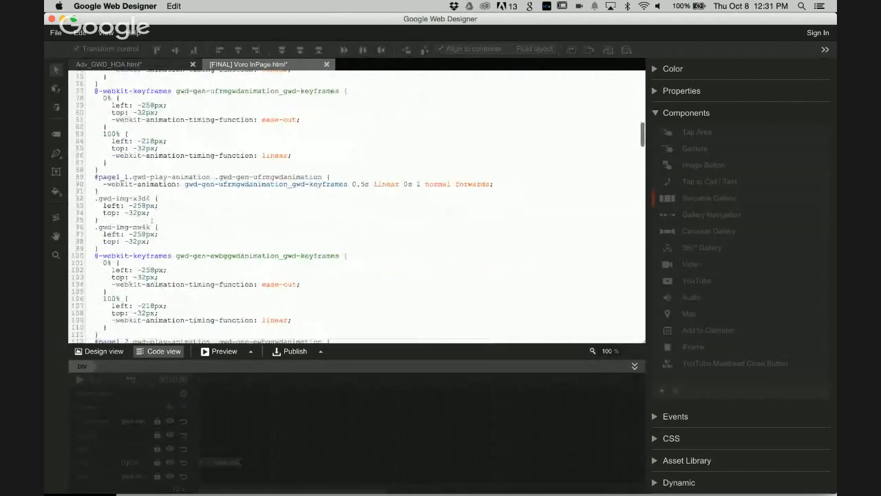
{"action": "scroll", "coordinate": [152, 220], "scroll_direction": "down", "scroll_amount": 15}
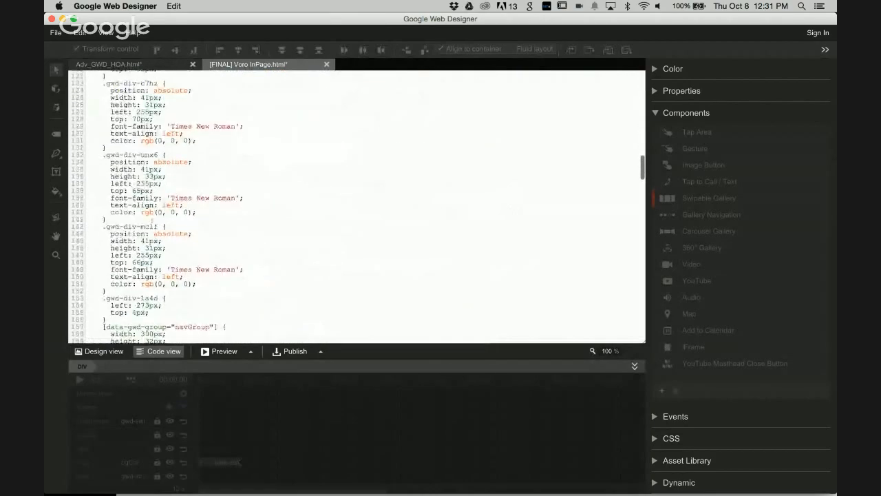
{"action": "scroll", "coordinate": [151, 220], "scroll_direction": "down", "scroll_amount": 3}
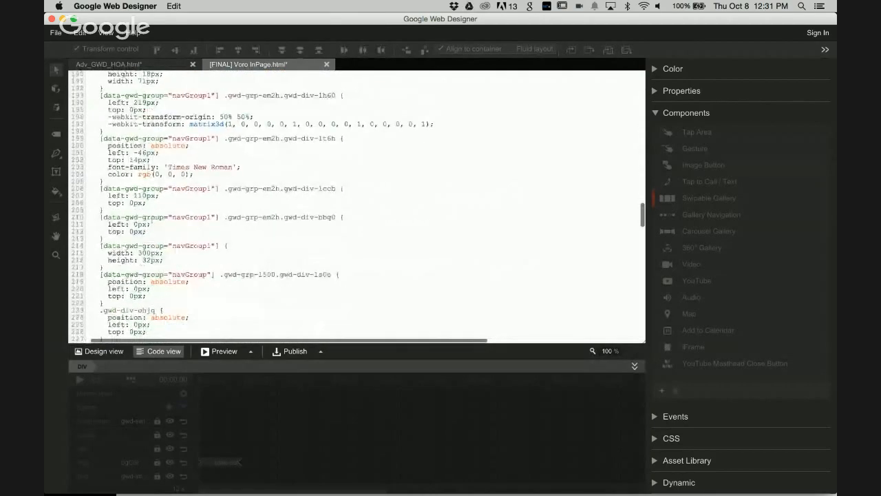
{"action": "scroll", "coordinate": [152, 220], "scroll_direction": "down", "scroll_amount": 10}
{"action": "scroll", "coordinate": [151, 220], "scroll_direction": "up", "scroll_amount": 3}
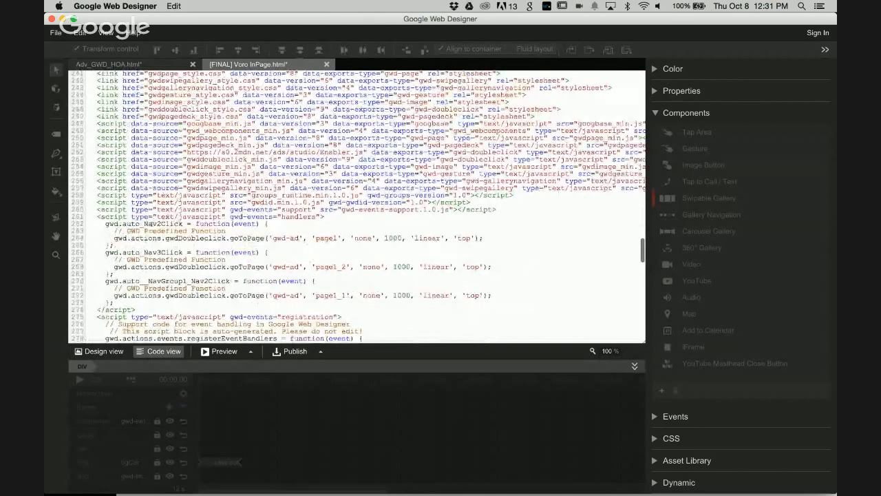
{"action": "scroll", "coordinate": [358, 207], "scroll_direction": "up", "scroll_amount": 1}
{"action": "double_click", "coordinate": [170, 104]}
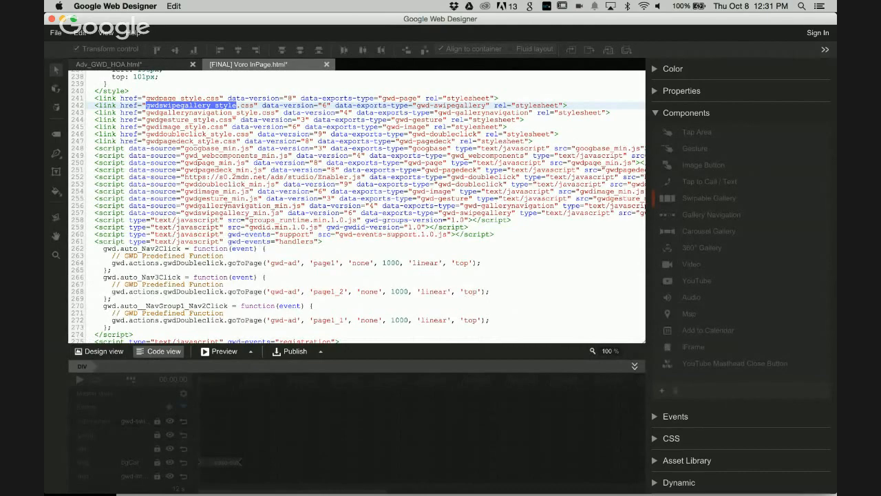
{"action": "double_click", "coordinate": [225, 213]}
{"action": "left_click_drag", "start_coordinate": [94, 213], "coordinate": [283, 212]}
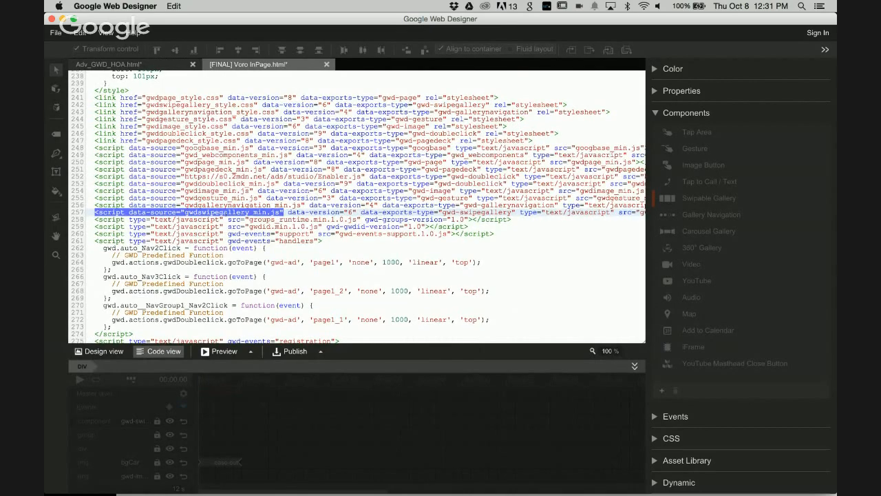
- Locate the gwd-swipegallery element in the page1 markup of the code
{"action": "scroll", "coordinate": [222, 216], "scroll_direction": "down", "scroll_amount": 2}
{"action": "scroll", "coordinate": [222, 216], "scroll_direction": "down", "scroll_amount": 10}
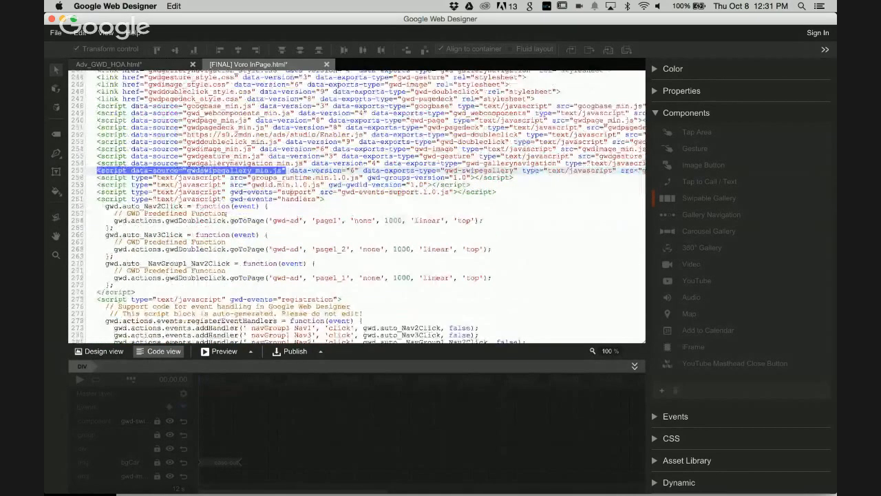
{"action": "scroll", "coordinate": [222, 216], "scroll_direction": "down", "scroll_amount": 7}
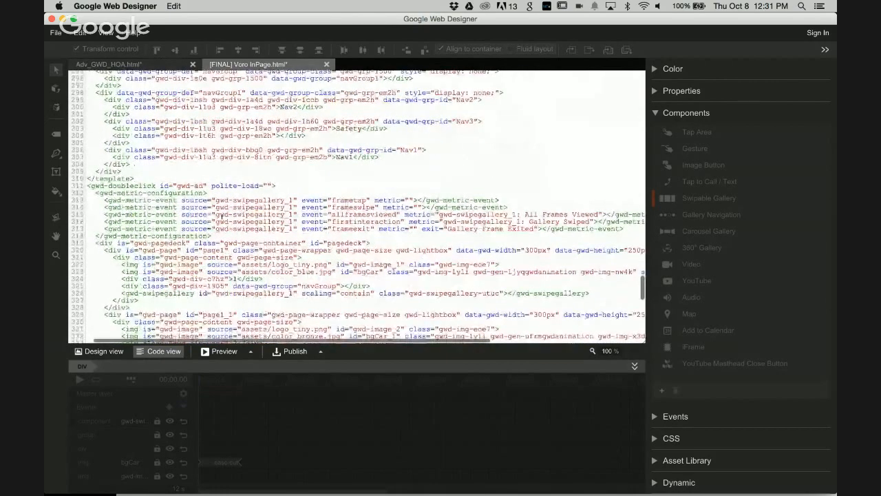
{"action": "scroll", "coordinate": [220, 216], "scroll_direction": "down", "scroll_amount": 2}
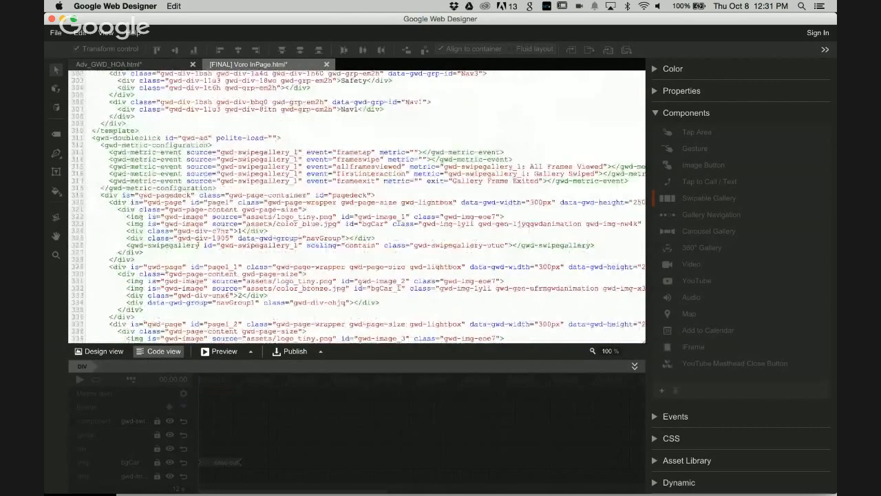
{"action": "double_click", "coordinate": [199, 245]}
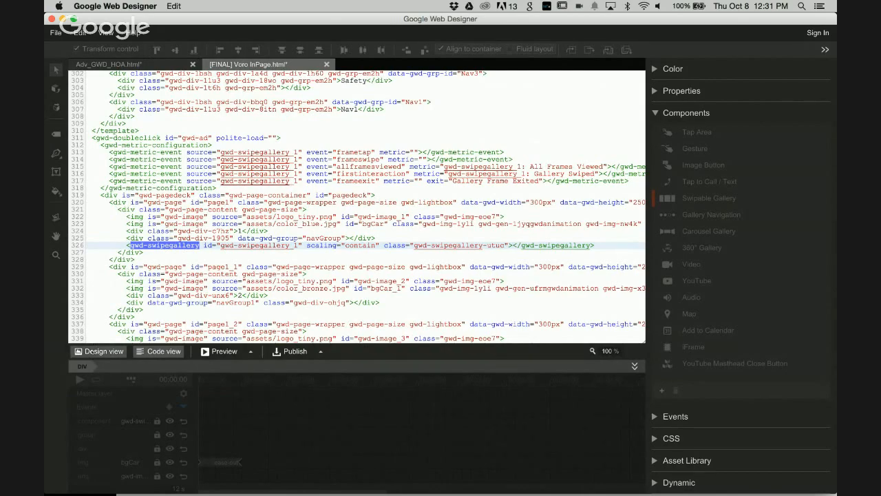
- In the design view, move the swipeable gallery to about 133 px left and 42 px top, and set its ID to sg
{"action": "left_click", "coordinate": [100, 351]}
{"action": "left_click_drag", "start_coordinate": [450, 168], "coordinate": [439, 163]}
{"action": "left_click", "coordinate": [655, 113]}
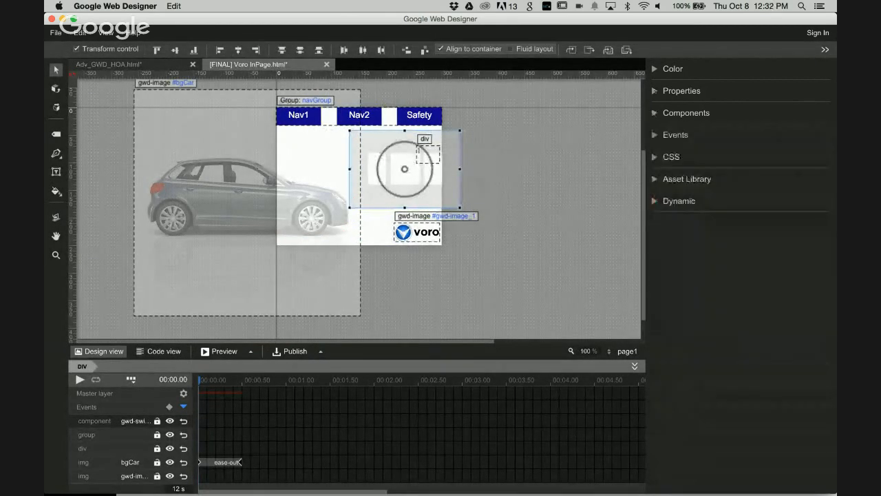
{"action": "left_click", "coordinate": [655, 91]}
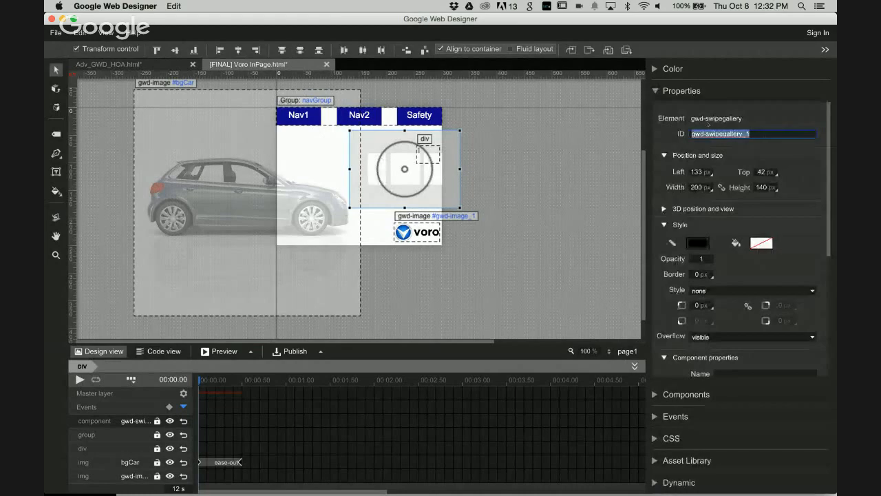
{"action": "type", "text": "sg"}
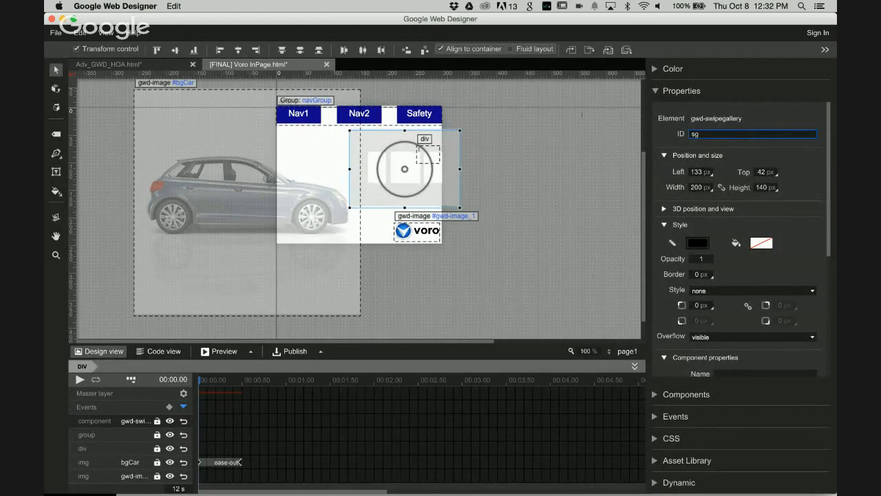
- Set the swipeable gallery's component name to sg
{"action": "scroll", "coordinate": [582, 115], "scroll_direction": "right", "scroll_amount": 2}
{"action": "scroll", "coordinate": [759, 176], "scroll_direction": "down", "scroll_amount": 2}
{"action": "scroll", "coordinate": [758, 176], "scroll_direction": "down", "scroll_amount": 3}
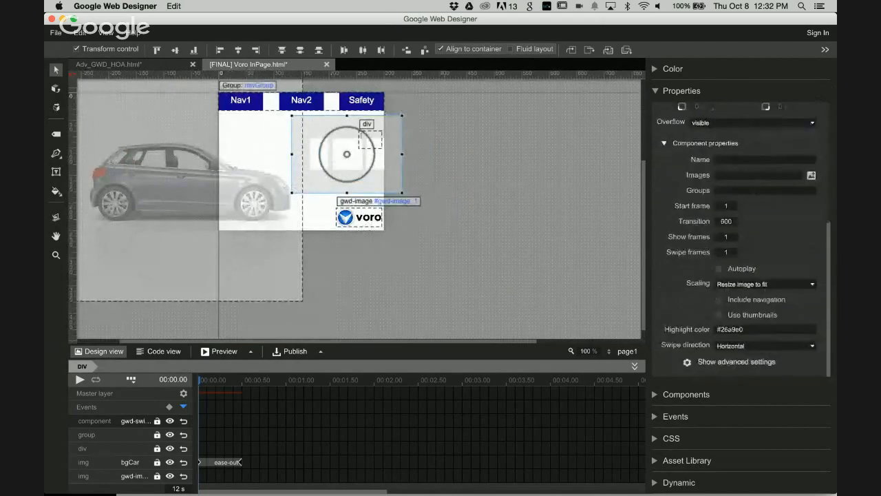
{"action": "left_click", "coordinate": [757, 159]}
{"action": "type", "text": "sg"}
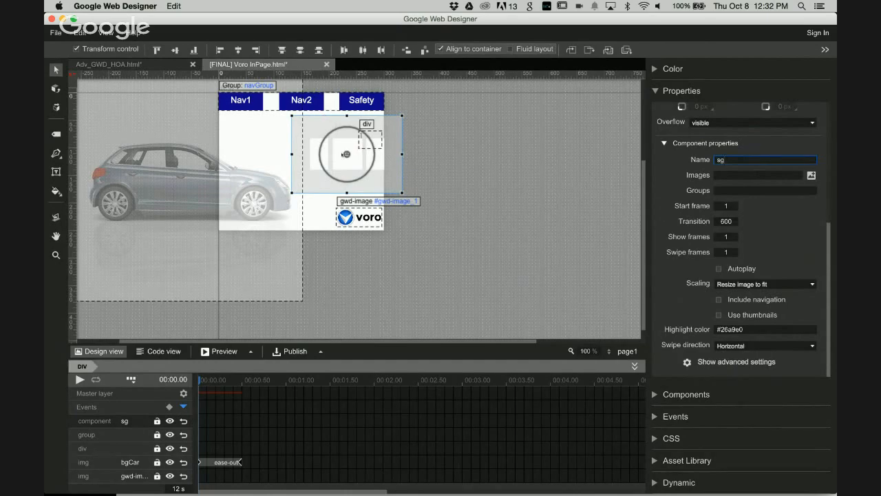
- Try MyProduct as the swipeable gallery's group and clear the entry again
{"action": "left_click", "coordinate": [722, 175]}
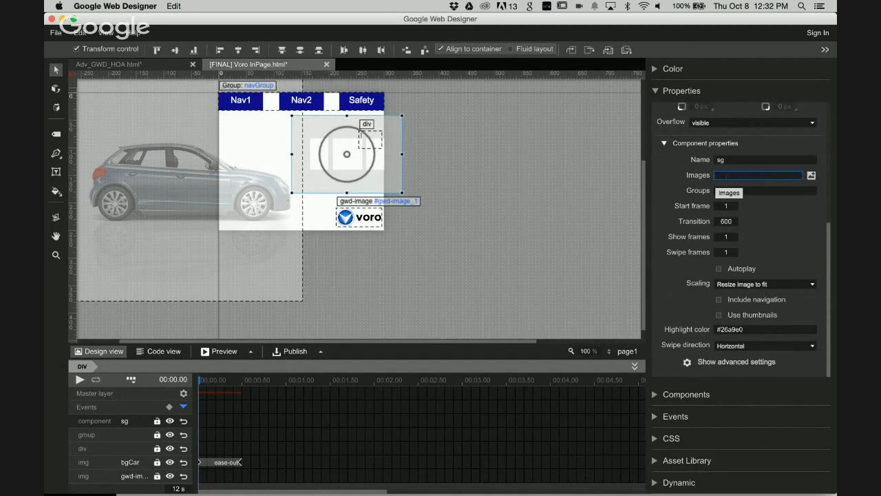
{"action": "left_click", "coordinate": [750, 190]}
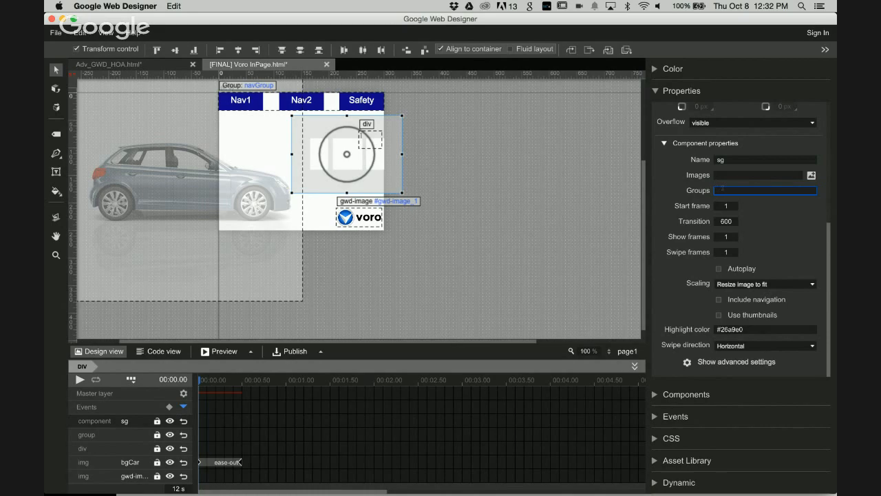
{"action": "type", "text": "G"}
{"action": "key", "text": "BackSpace"}
{"action": "type", "text": "MyP"}
{"action": "key", "text": "BackSpace"}
{"action": "type", "text": "Product"}
{"action": "left_click", "coordinate": [651, 457]}
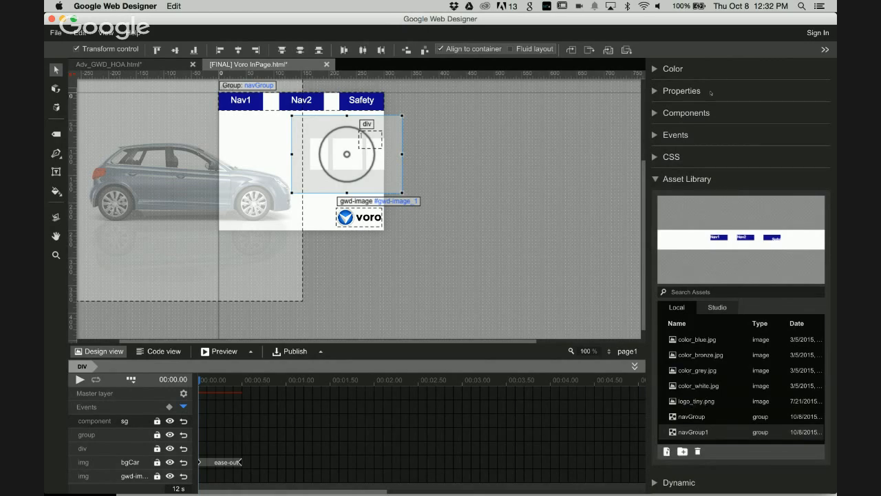
{"action": "left_click", "coordinate": [655, 95]}
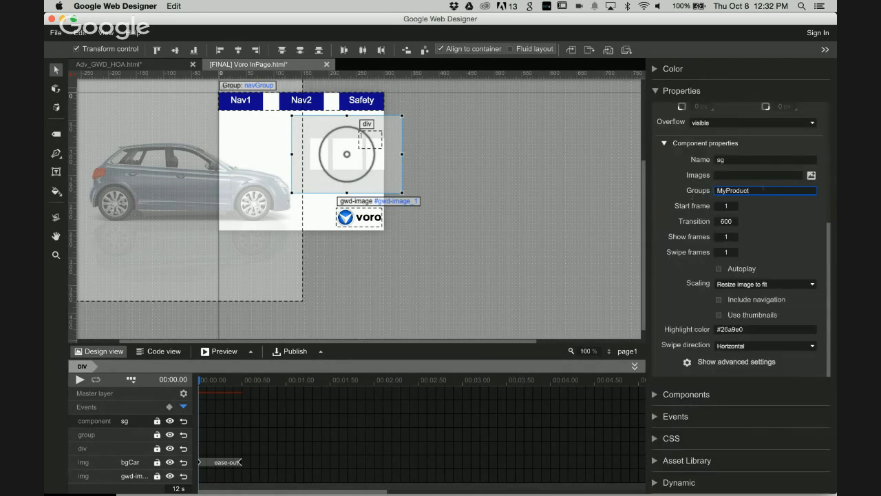
{"action": "key", "text": "super+a"}
{"action": "key", "text": "BackSpace"}
{"action": "left_click", "coordinate": [696, 175]}
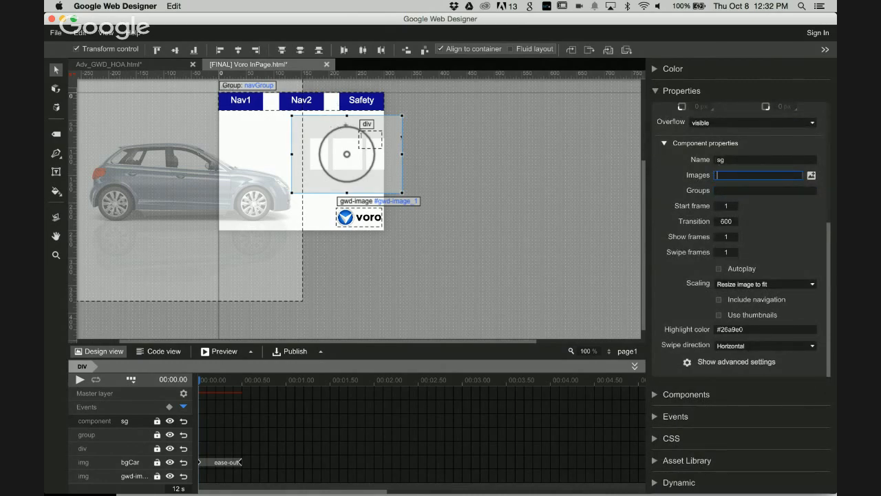
- Switch to the DoubleClick Studio profile in Chrome and open the simpleFeedHOA_Products feed for editing
{"action": "key", "text": "super+Tab"}
{"action": "key", "text": "super+Tab"}
{"action": "key", "text": "super+shift+Tab"}
{"action": "key", "text": "super+Tab"}
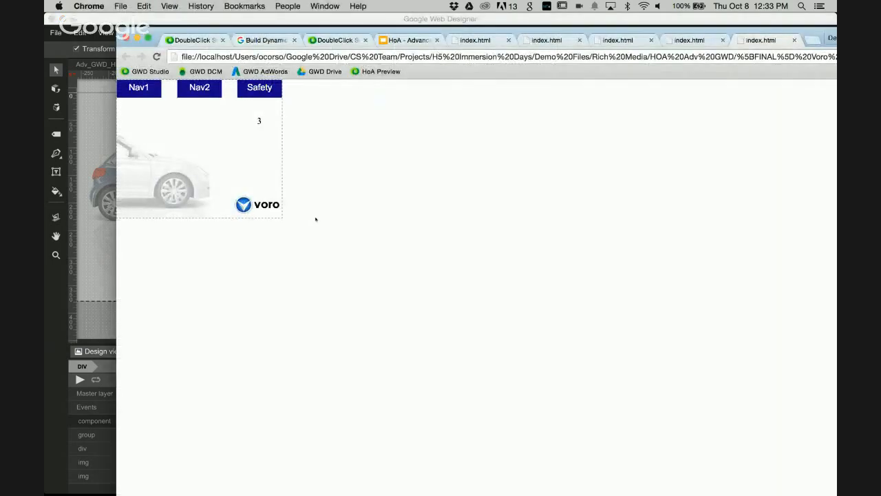
{"action": "left_click", "coordinate": [334, 40]}
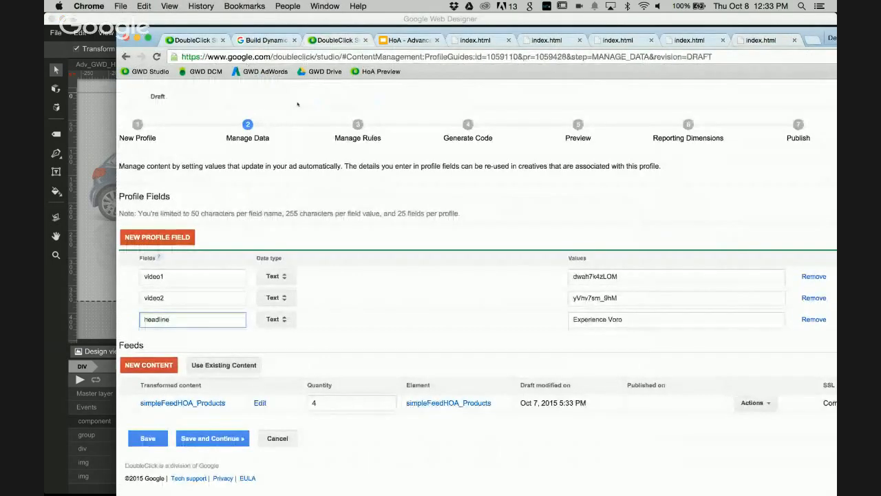
{"action": "left_click", "coordinate": [260, 402]}
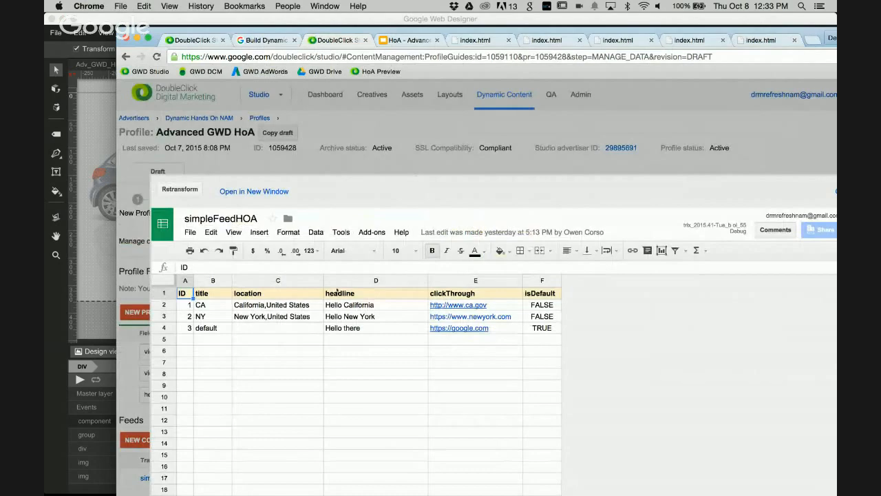
- Open the feed's Products sheet and inspect the Product_image entry of the Blue Car row
{"action": "scroll", "coordinate": [596, 293], "scroll_direction": "down", "scroll_amount": 5}
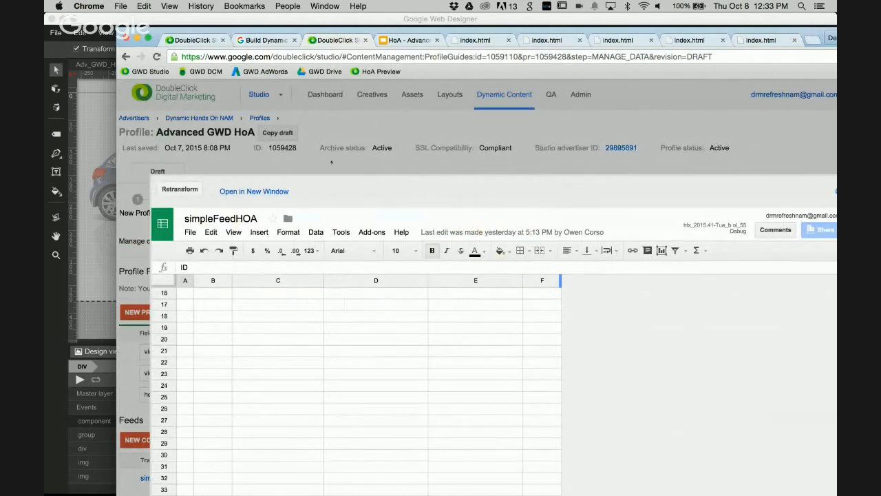
{"action": "scroll", "coordinate": [338, 196], "scroll_direction": "down", "scroll_amount": 3}
{"action": "left_click", "coordinate": [294, 461]}
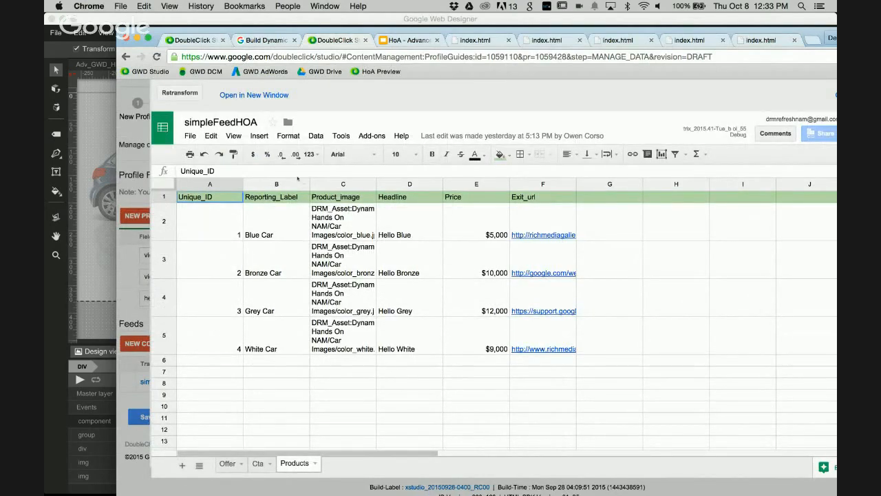
{"action": "left_click", "coordinate": [355, 231]}
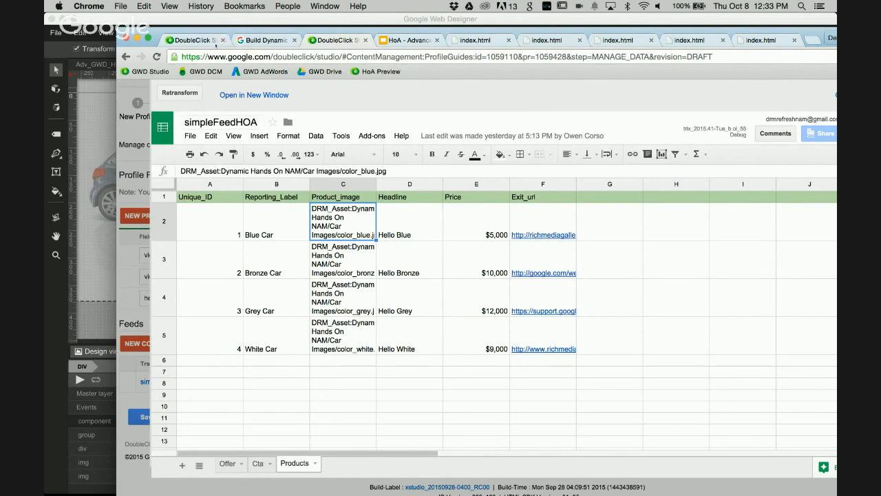
- Maximize the Chrome window and close the simpleFeedHOA feed sheet to return to the profile's Manage Data page
{"action": "key", "text": "super+Tab"}
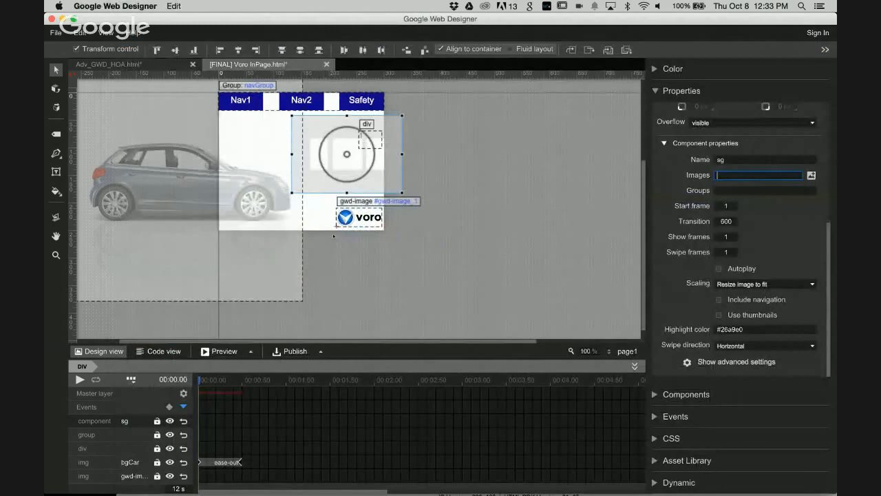
{"action": "key", "text": "super+Tab"}
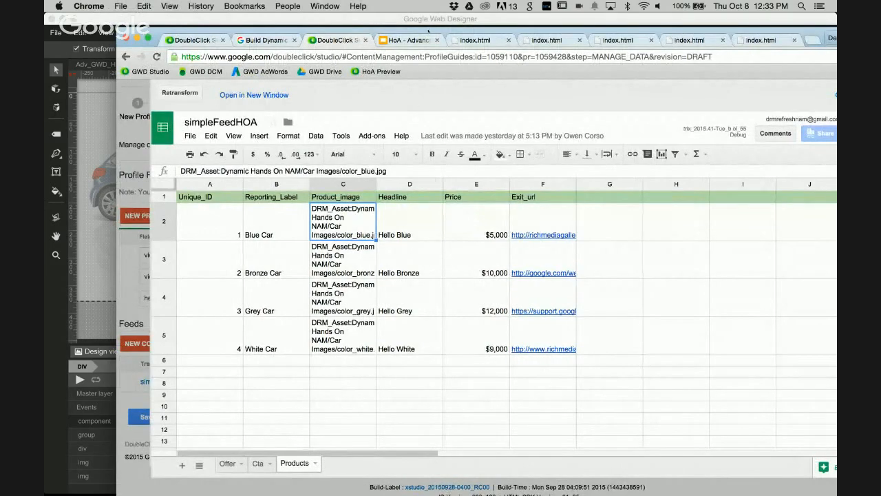
{"action": "double_click", "coordinate": [428, 33]}
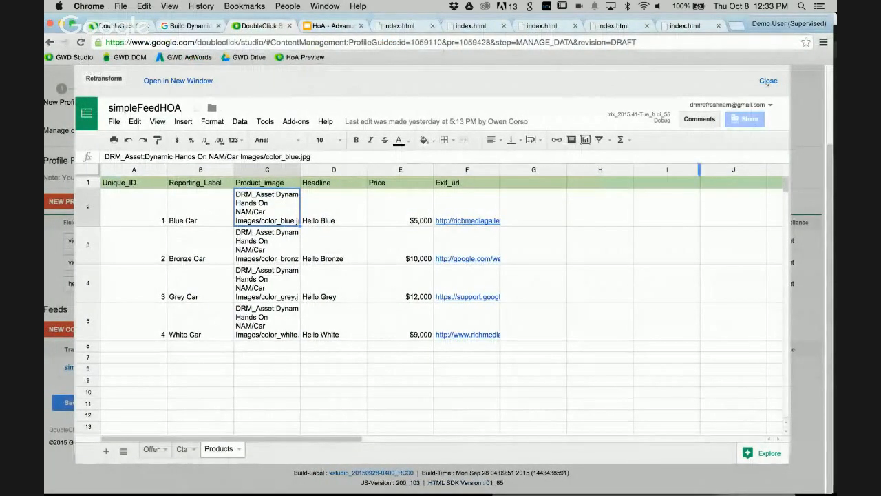
{"action": "left_click", "coordinate": [768, 81]}
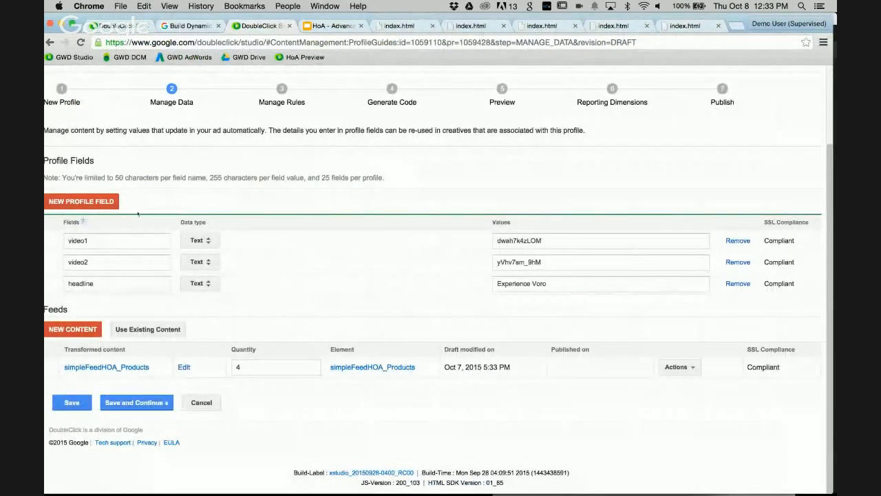
- Examine the headline, video1 and video2 entries among the profile fields
{"action": "double_click", "coordinate": [111, 288]}
{"action": "double_click", "coordinate": [102, 240]}
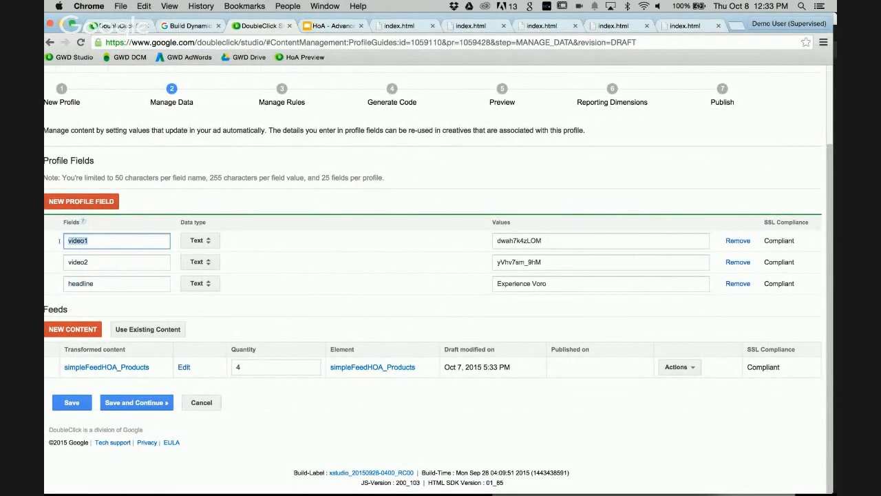
{"action": "double_click", "coordinate": [100, 262]}
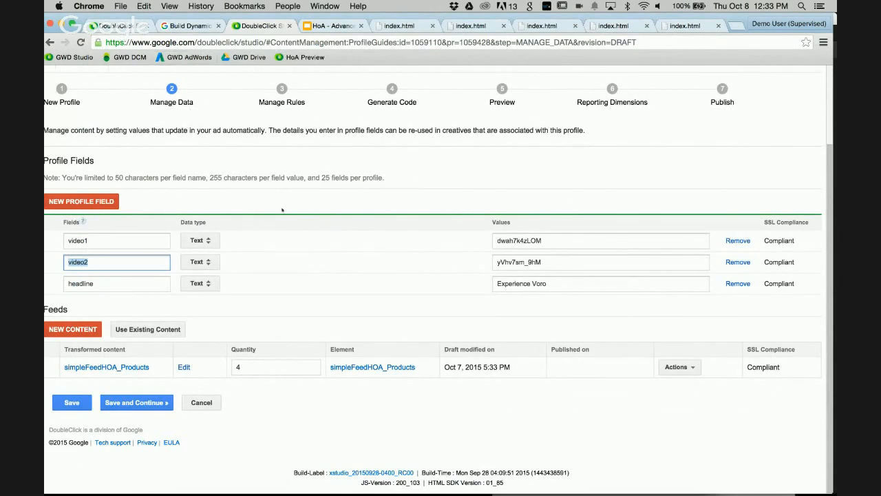
- Proceed from Manage Data to the profile's Generate Code step, accepting the prompt about unsaved changes
{"action": "scroll", "coordinate": [282, 210], "scroll_direction": "up", "scroll_amount": 3}
{"action": "left_click", "coordinate": [391, 185]}
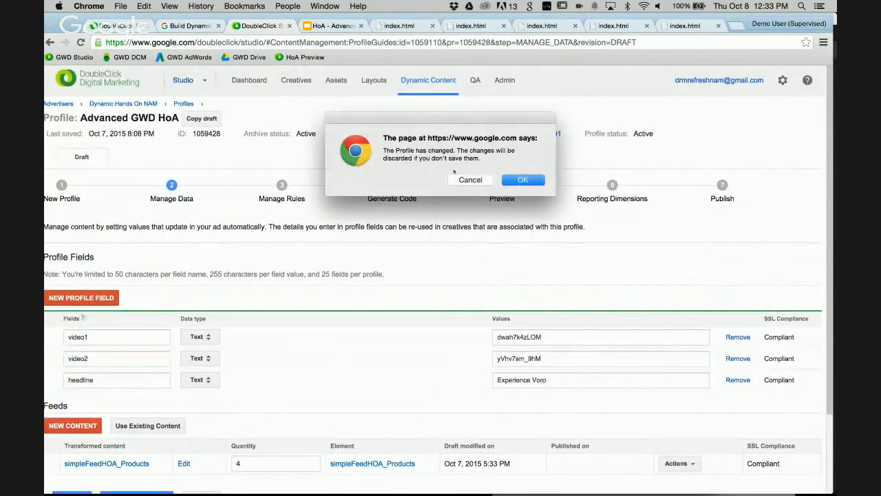
{"action": "left_click", "coordinate": [522, 179]}
{"action": "left_click", "coordinate": [470, 179]}
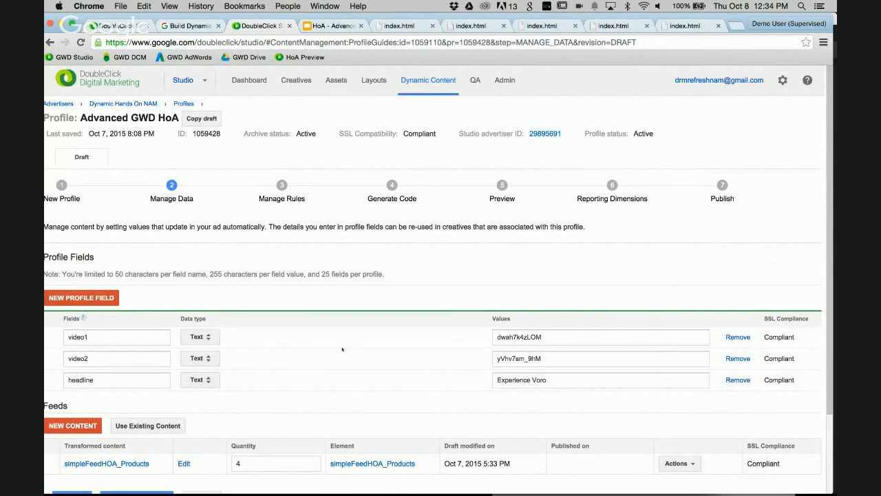
{"action": "scroll", "coordinate": [241, 378], "scroll_direction": "down", "scroll_amount": 3}
{"action": "left_click", "coordinate": [129, 406]}
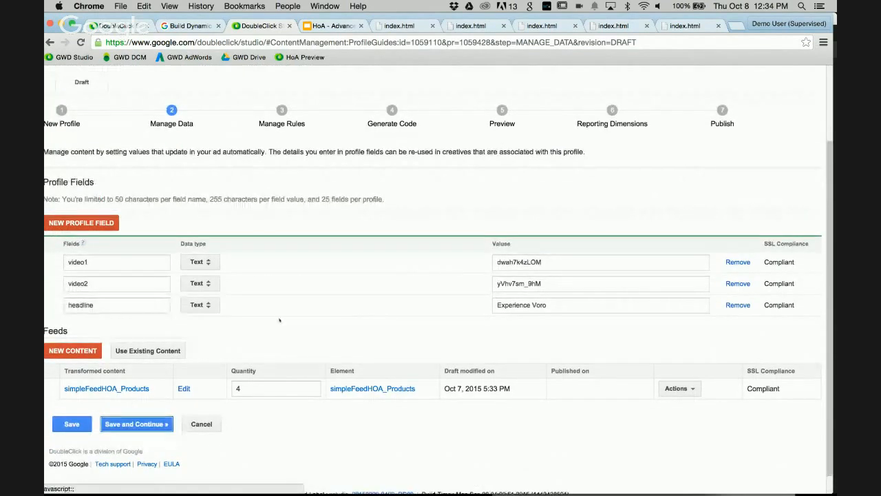
{"action": "left_click", "coordinate": [392, 110]}
{"action": "left_click", "coordinate": [517, 179]}
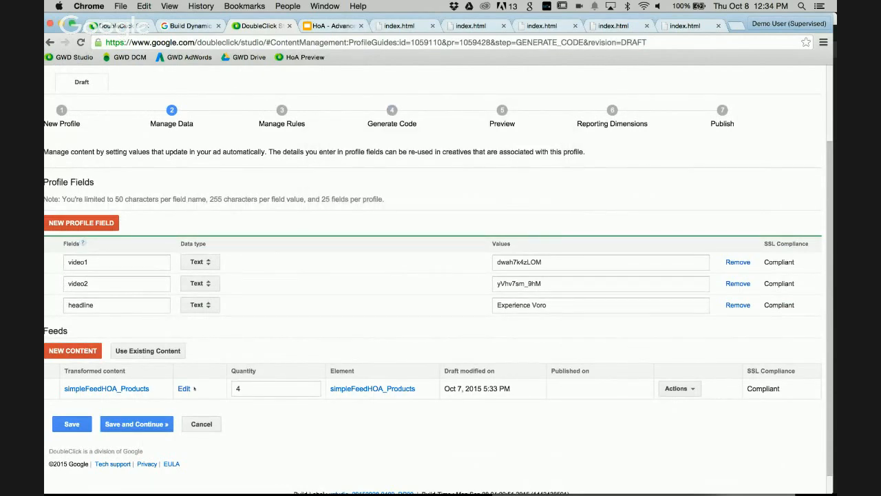
{"action": "left_click", "coordinate": [129, 424]}
{"action": "left_click", "coordinate": [391, 111]}
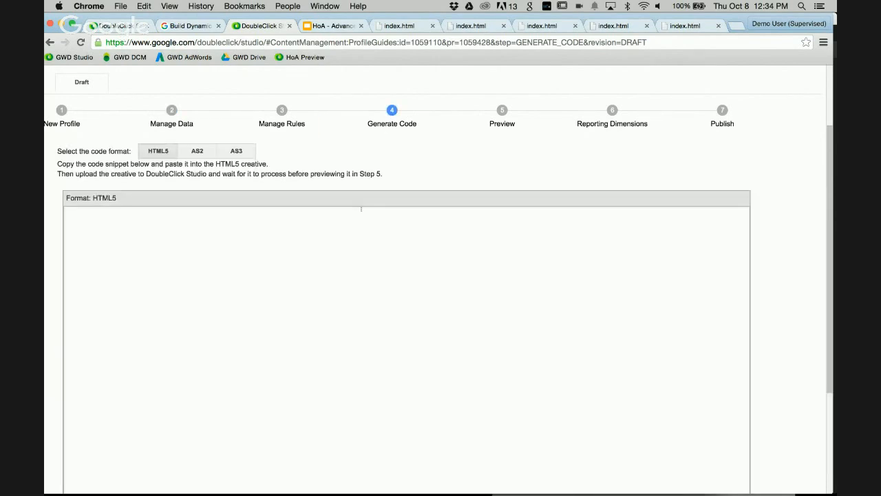
{"action": "left_click", "coordinate": [211, 297]}
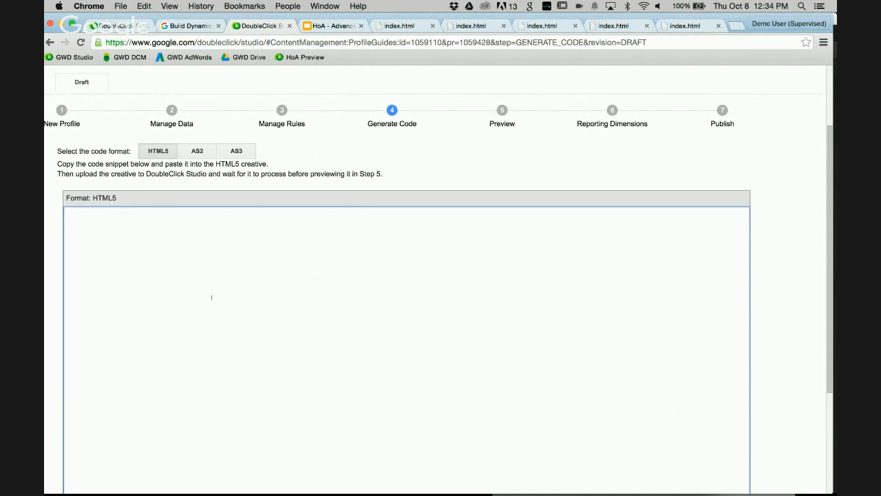
- Switch to the help article Build Dynamic creatives with Google Web Designer and look through its code example and topics
{"action": "left_click", "coordinate": [184, 24]}
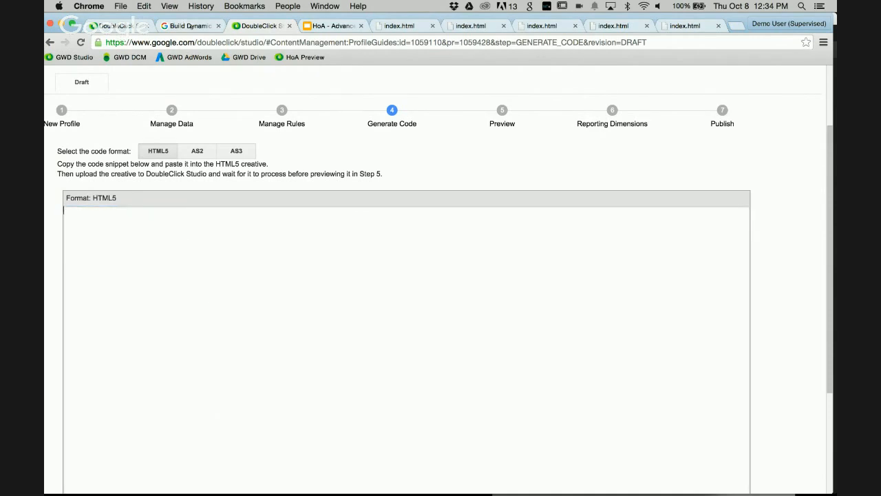
{"action": "left_click", "coordinate": [182, 25]}
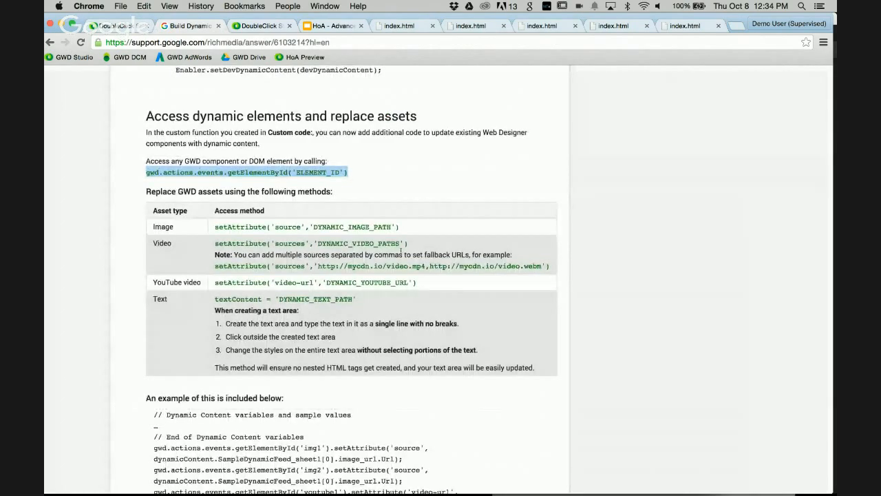
{"action": "scroll", "coordinate": [401, 251], "scroll_direction": "up", "scroll_amount": 5}
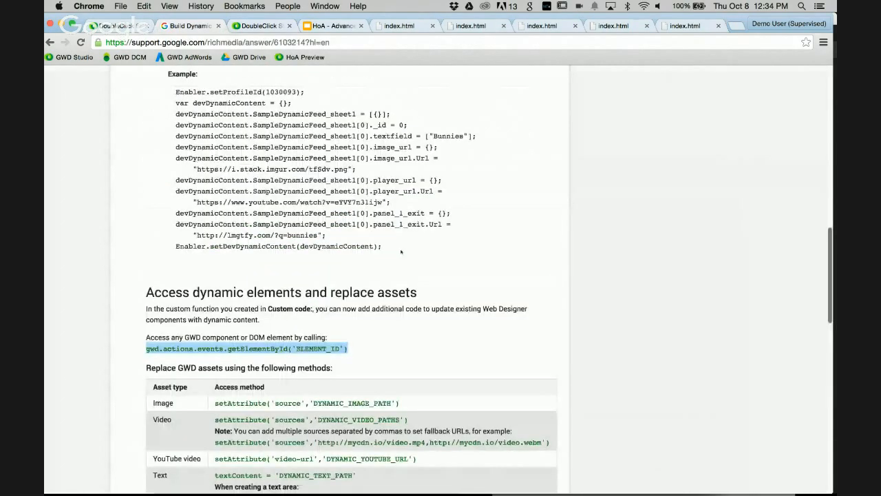
{"action": "scroll", "coordinate": [400, 251], "scroll_direction": "up", "scroll_amount": 15}
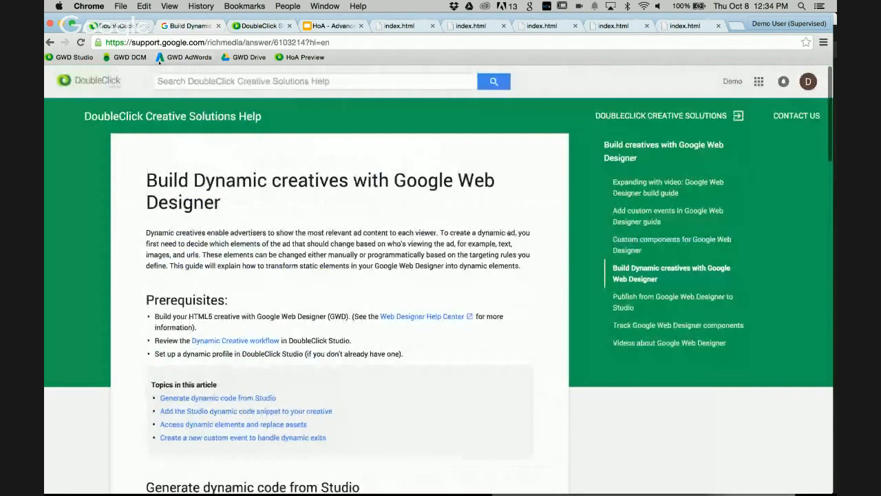
- Look up "dynamic google web" in the help search, dismiss the suggestion and examine the article's Generate dynamic code from Studio section
{"action": "left_click_drag", "start_coordinate": [132, 42], "coordinate": [243, 42]}
{"action": "left_click", "coordinate": [237, 81]}
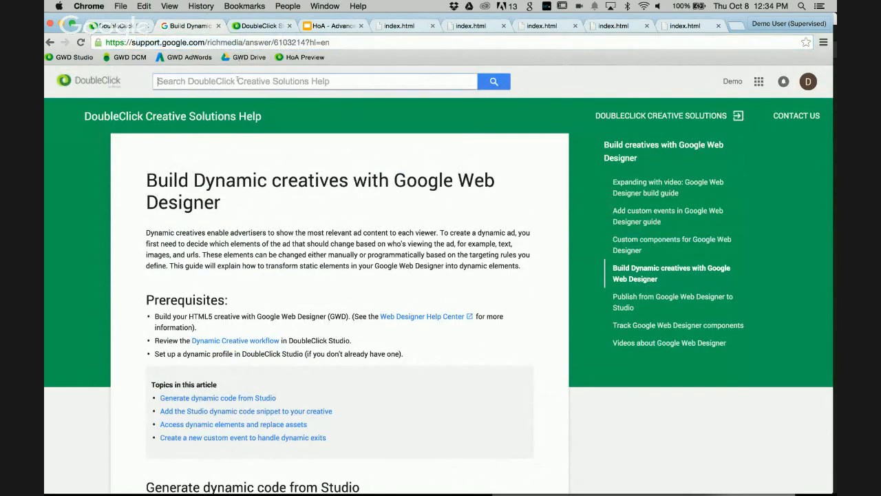
{"action": "type", "text": "dyna"}
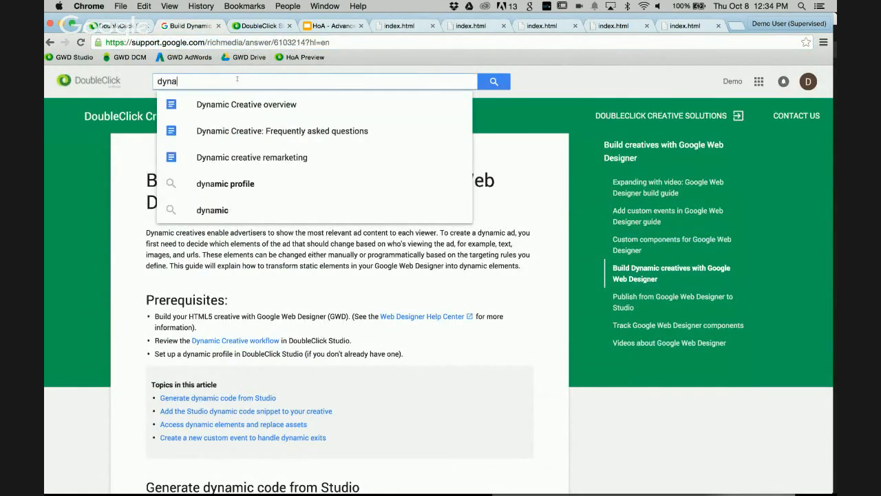
{"action": "type", "text": "mic google web"}
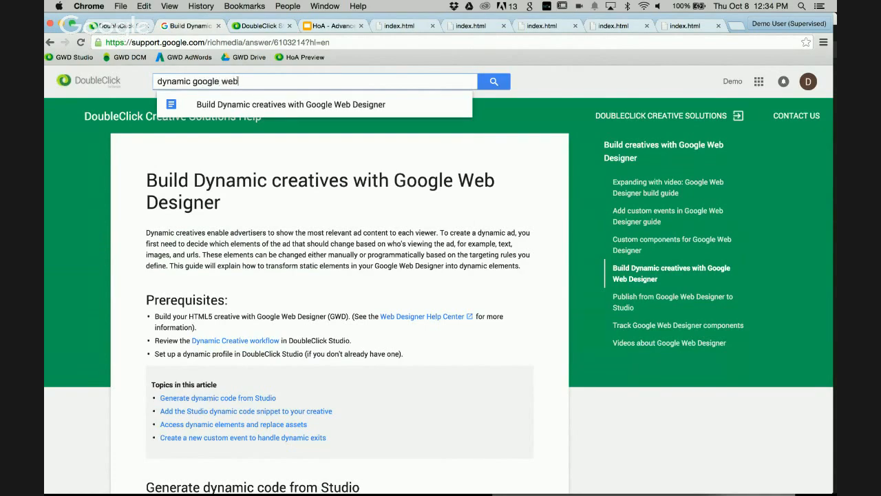
{"action": "key", "text": "Escape"}
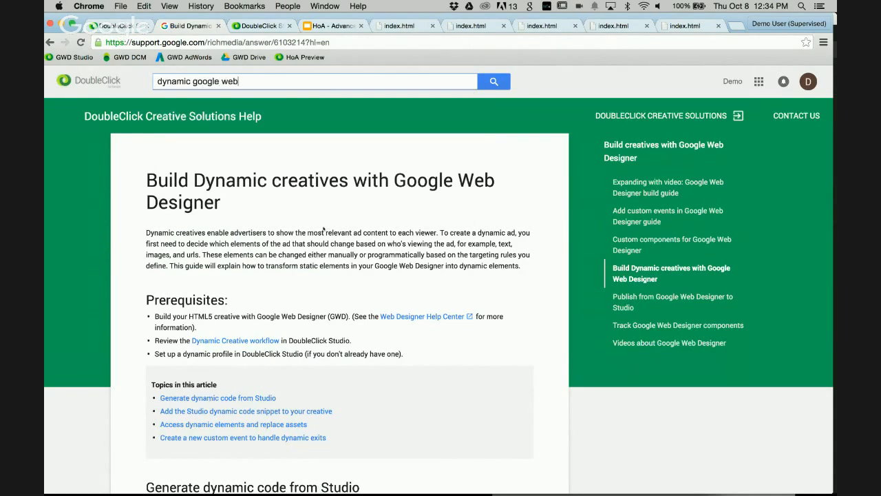
{"action": "scroll", "coordinate": [323, 229], "scroll_direction": "down", "scroll_amount": 10}
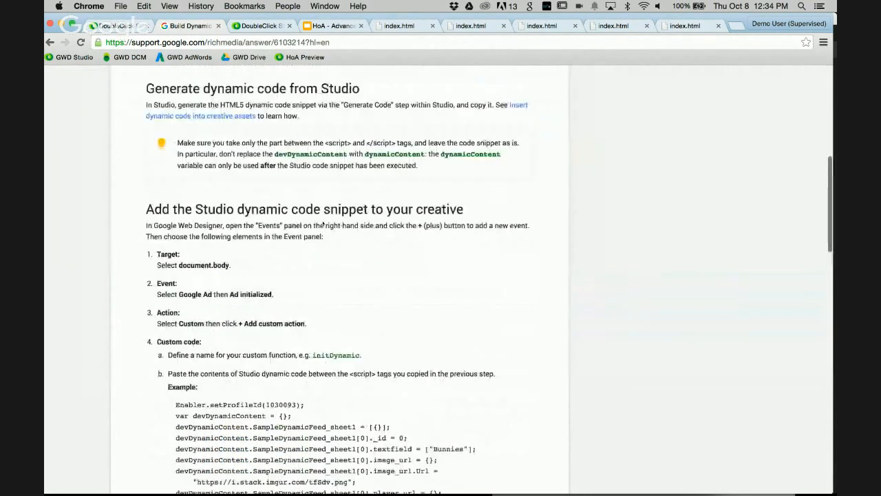
- Return to the profile's Generate Code step and copy the entire HTML5 dynamic code snippet
{"action": "left_click", "coordinate": [245, 27]}
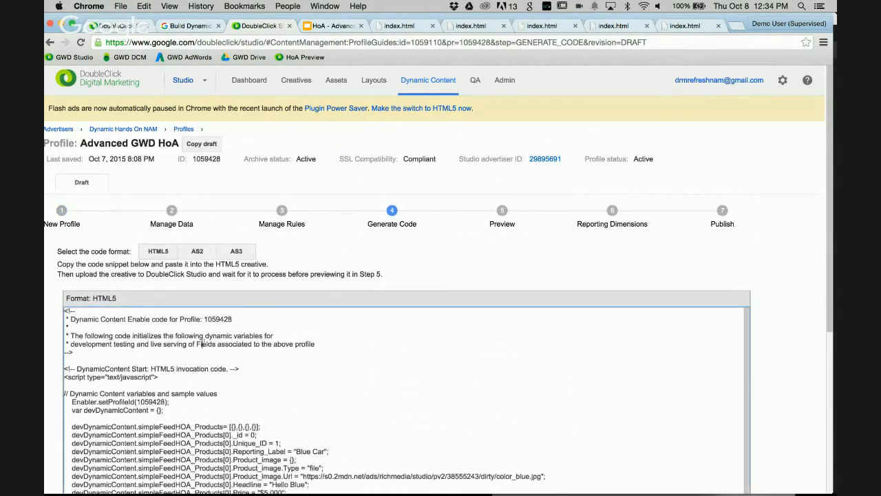
{"action": "scroll", "coordinate": [203, 381], "scroll_direction": "down", "scroll_amount": 5}
{"action": "scroll", "coordinate": [257, 395], "scroll_direction": "down", "scroll_amount": 10}
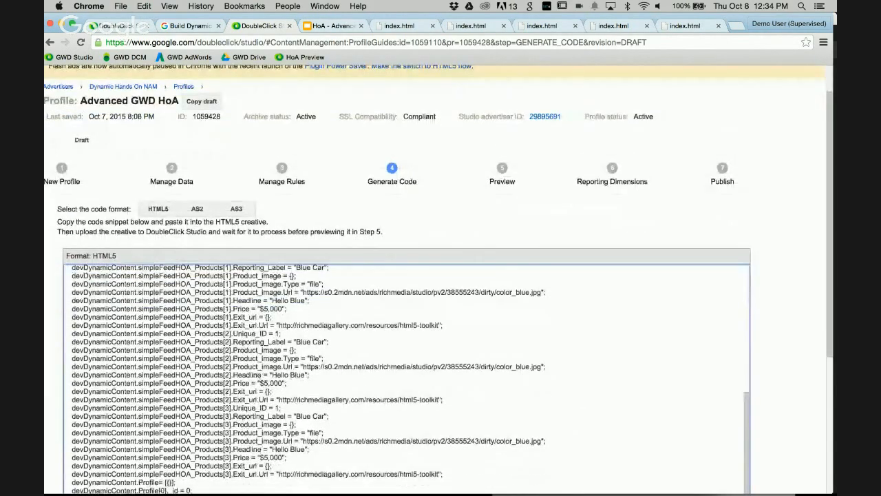
{"action": "left_click", "coordinate": [225, 378]}
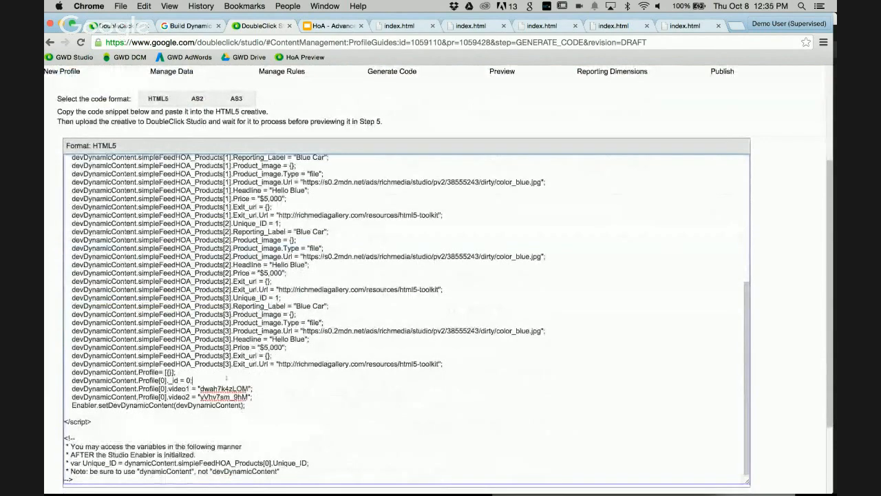
{"action": "key", "text": "super+a"}
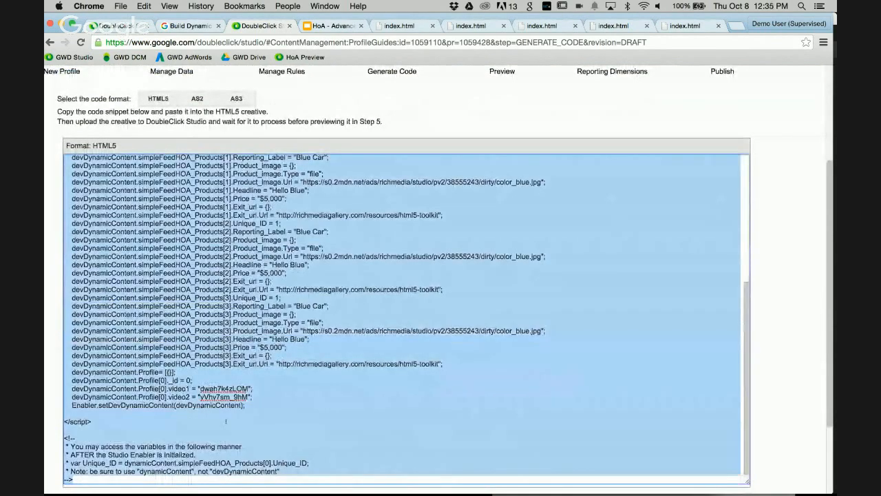
- Switch to Google Web Designer and paste the snippet after the last closing script tag in the code of [FINAL] Voro InPage.html
{"action": "key", "text": "super+Tab"}
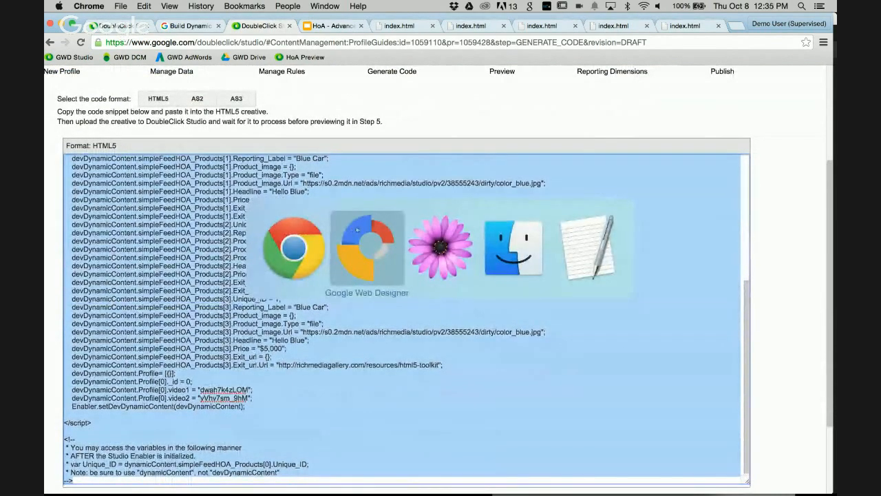
{"action": "left_click", "coordinate": [164, 351]}
{"action": "scroll", "coordinate": [227, 247], "scroll_direction": "down", "scroll_amount": 20}
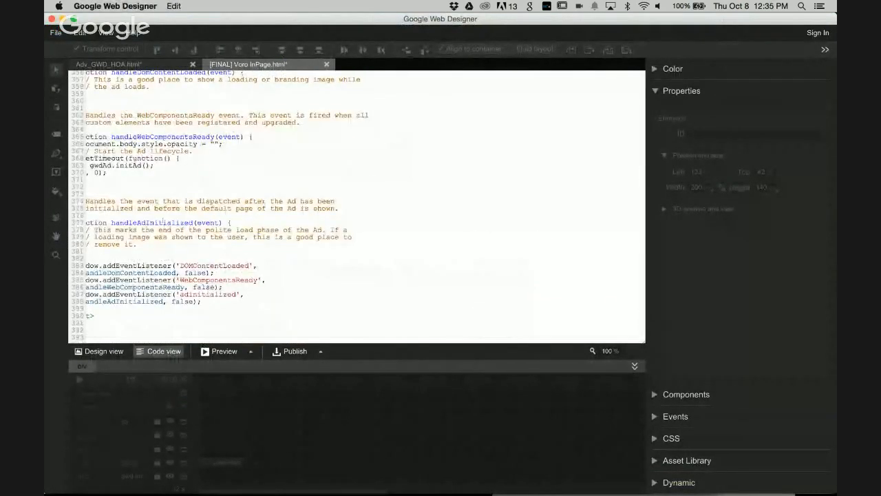
{"action": "scroll", "coordinate": [103, 301], "scroll_direction": "left", "scroll_amount": 5}
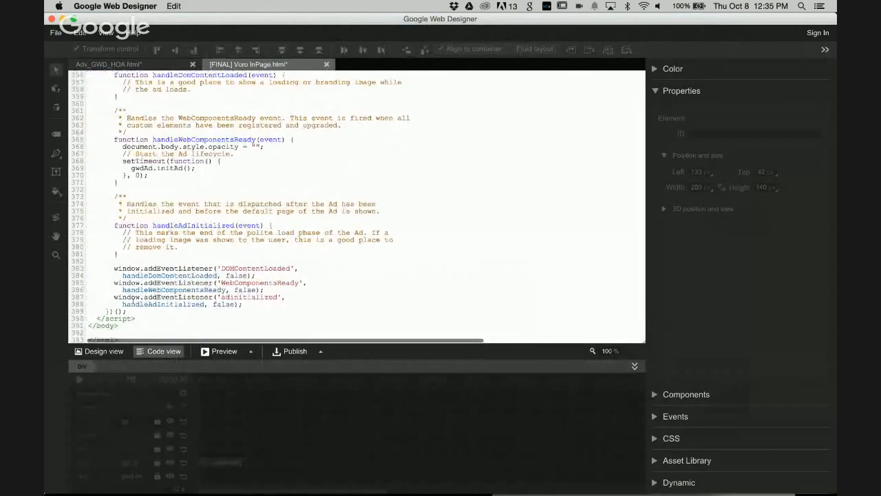
{"action": "left_click", "coordinate": [141, 315]}
{"action": "key", "text": "Return"}
{"action": "scroll", "coordinate": [142, 315], "scroll_direction": "down", "scroll_amount": 10}
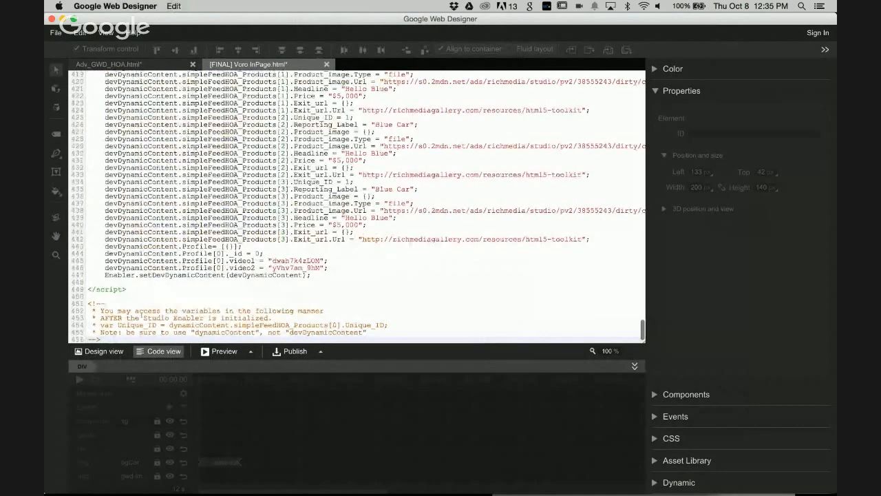
{"action": "scroll", "coordinate": [228, 178], "scroll_direction": "up", "scroll_amount": 5}
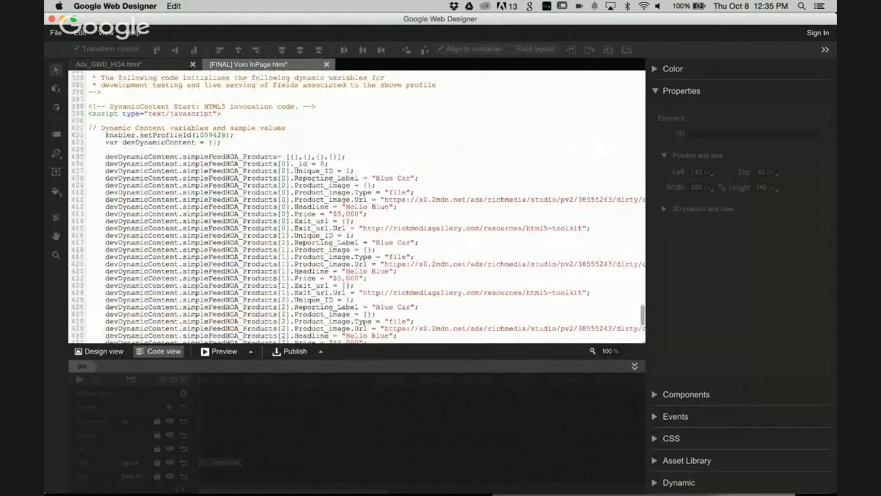
{"action": "scroll", "coordinate": [356, 207], "scroll_direction": "down", "scroll_amount": 2}
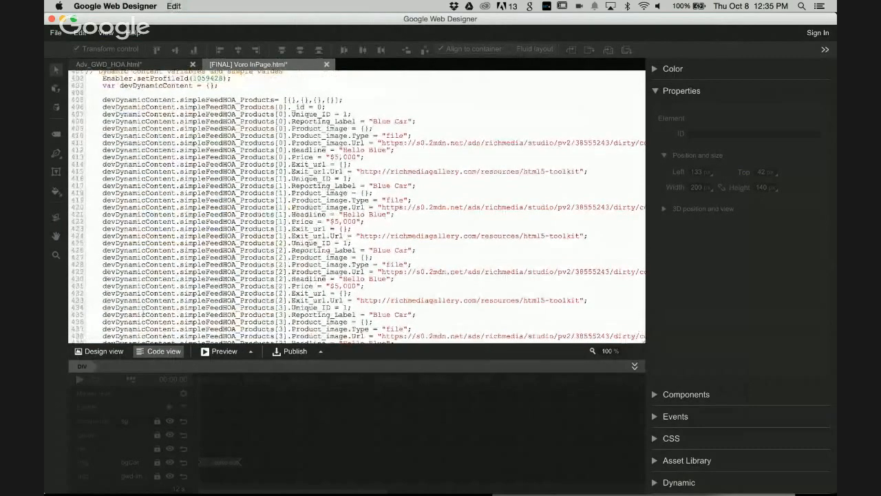
- Return the ad to design view and start a new event with document.body as its target
{"action": "left_click", "coordinate": [99, 351]}
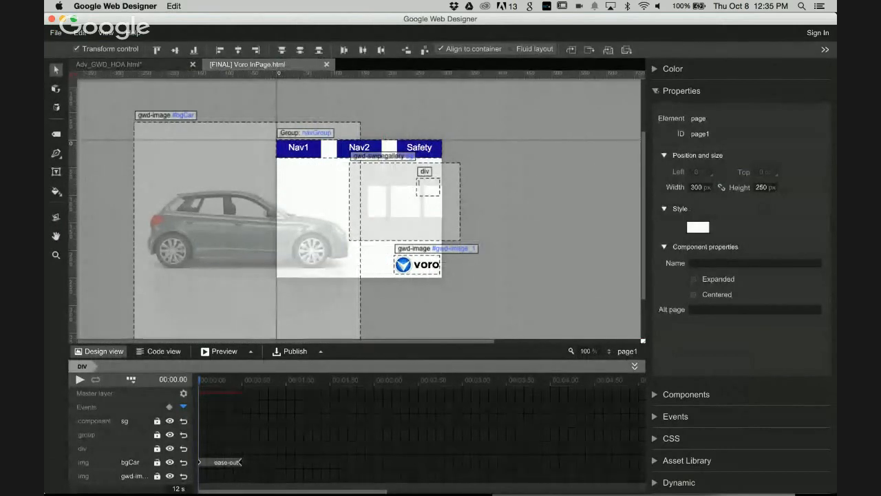
{"action": "left_click", "coordinate": [655, 91]}
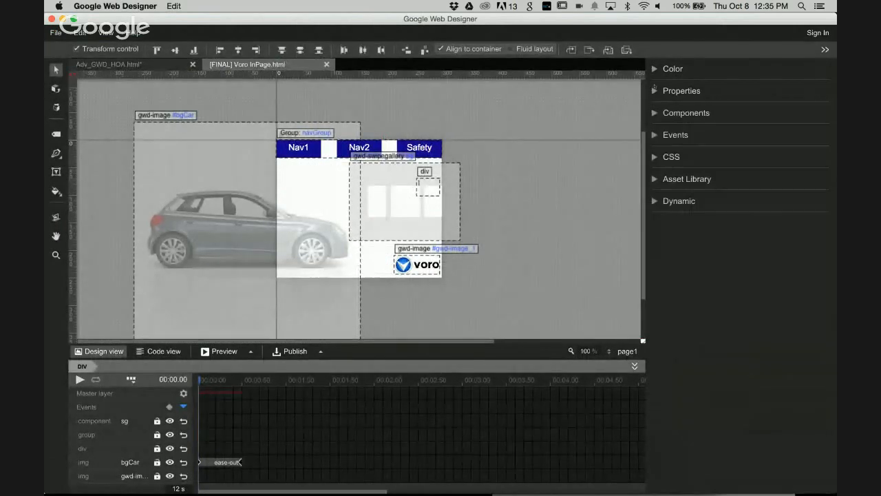
{"action": "left_click", "coordinate": [654, 135]}
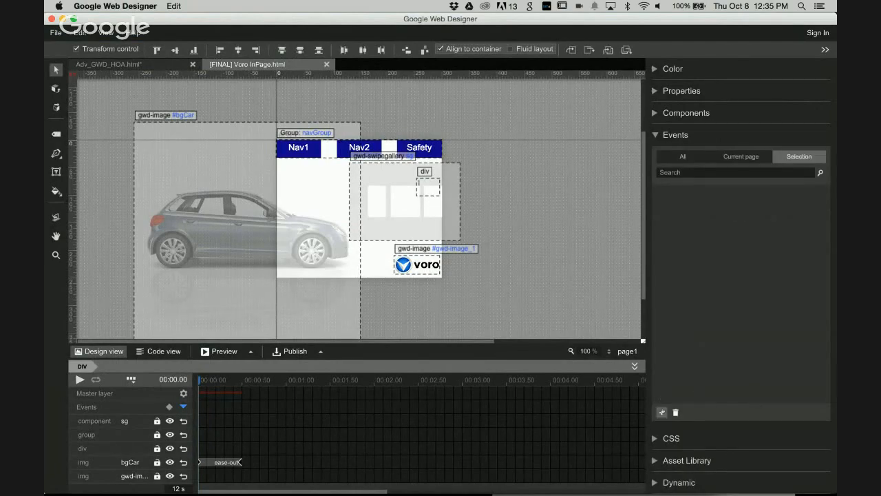
{"action": "left_click", "coordinate": [662, 413]}
{"action": "left_click", "coordinate": [409, 214]}
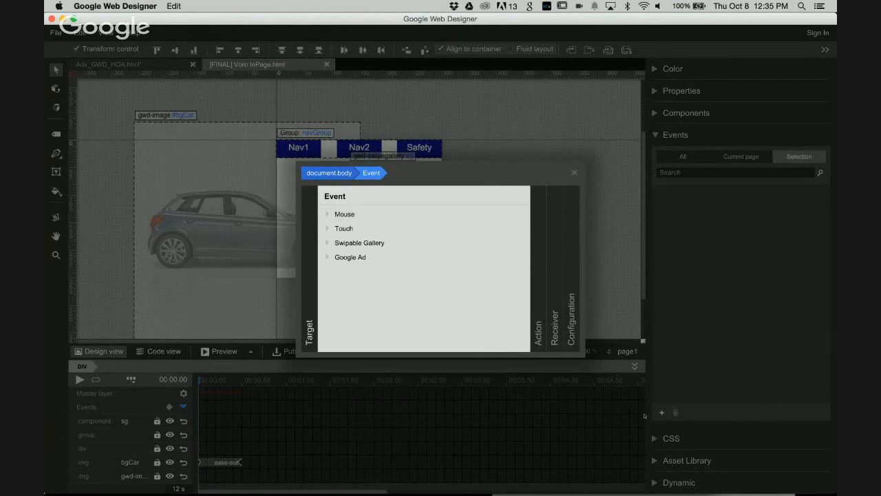
{"action": "left_click", "coordinate": [336, 173]}
{"action": "left_click", "coordinate": [340, 215]}
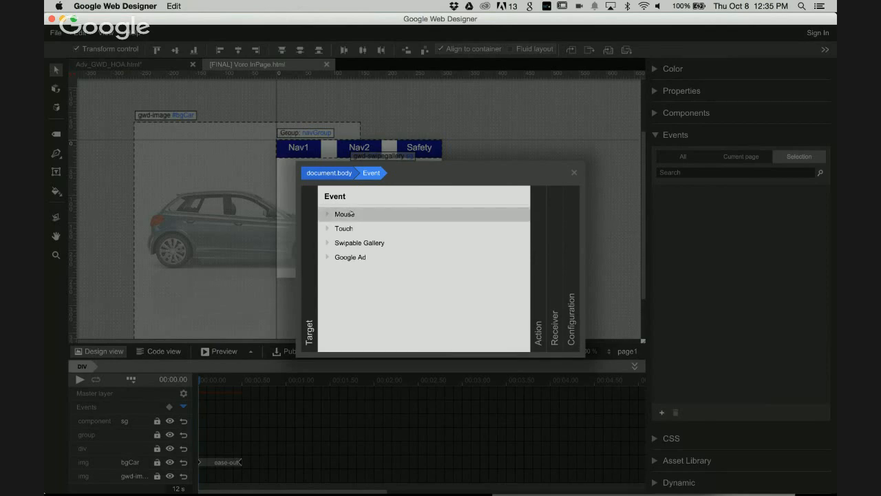
- Choose the Google Ad event "Ad initialized" as the trigger and a new custom action as its response
{"action": "left_click", "coordinate": [354, 257]}
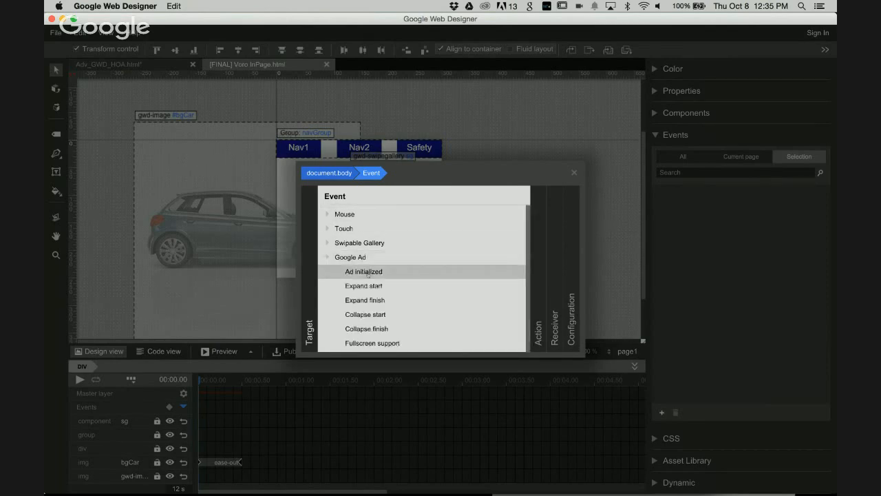
{"action": "left_click", "coordinate": [368, 272]}
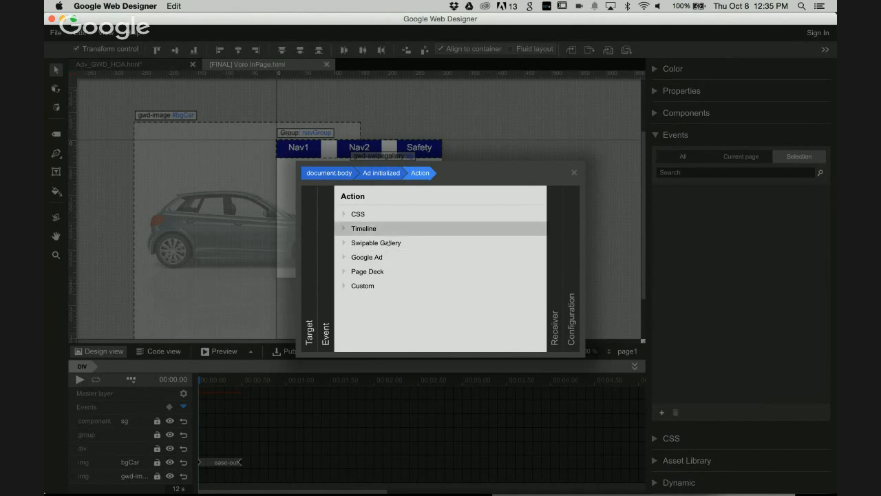
{"action": "left_click", "coordinate": [377, 285]}
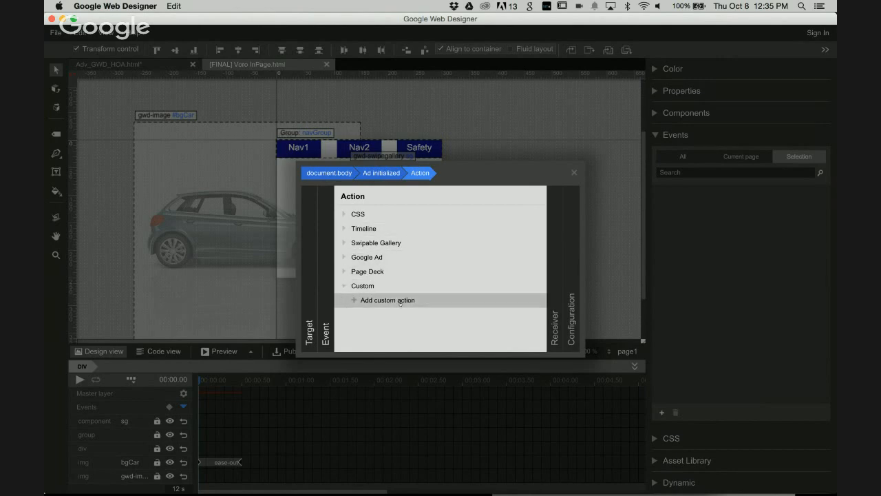
{"action": "left_click", "coordinate": [379, 300]}
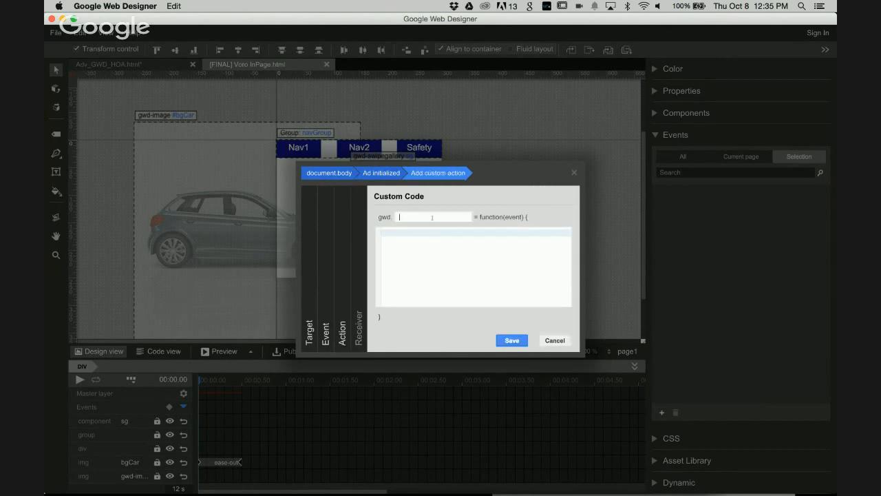
- Name the custom function initDynamic, give it the body console.log("initDynamic"); and save the event
{"action": "type", "text": "initDya"}
{"action": "key", "text": "BackSpace"}
{"action": "type", "text": "namicconsole.log(\"init"}
{"action": "type", "text": "nami"}
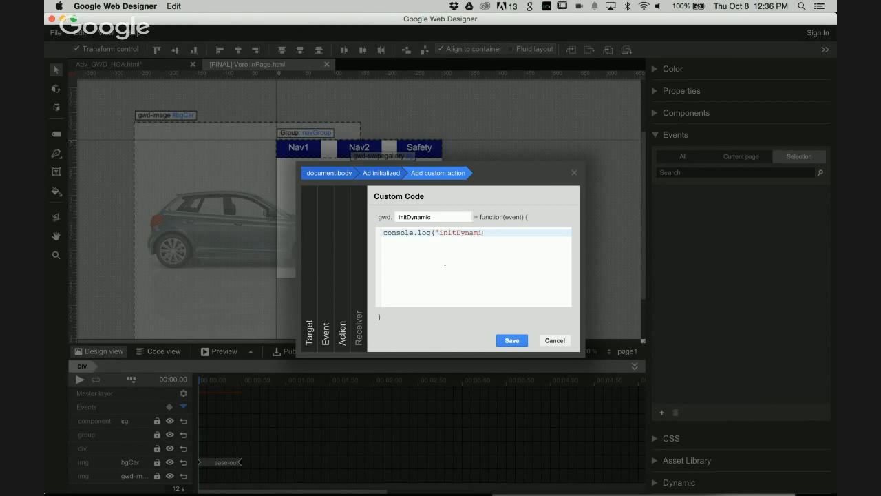
{"action": "type", "text": "c\");"}
{"action": "left_click", "coordinate": [511, 341]}
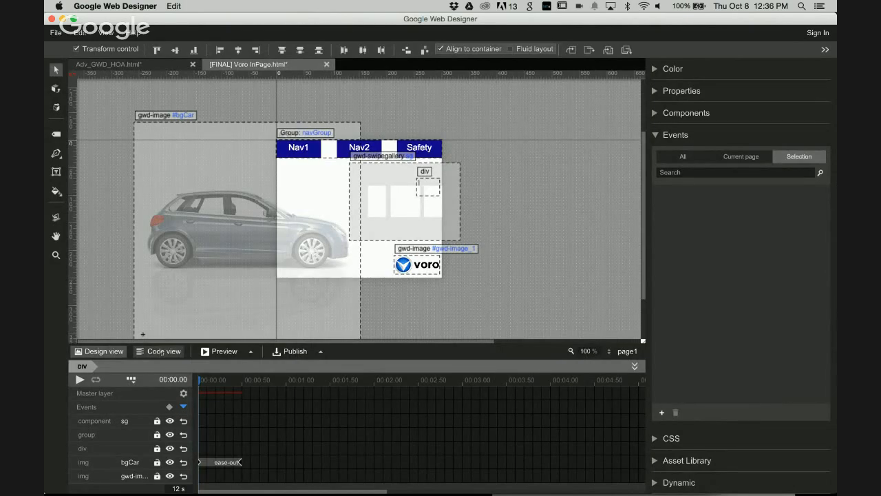
- Locate the gwd.initDynamic function in the ad's code and add two blank lines after its console.log statement
{"action": "left_click", "coordinate": [157, 352]}
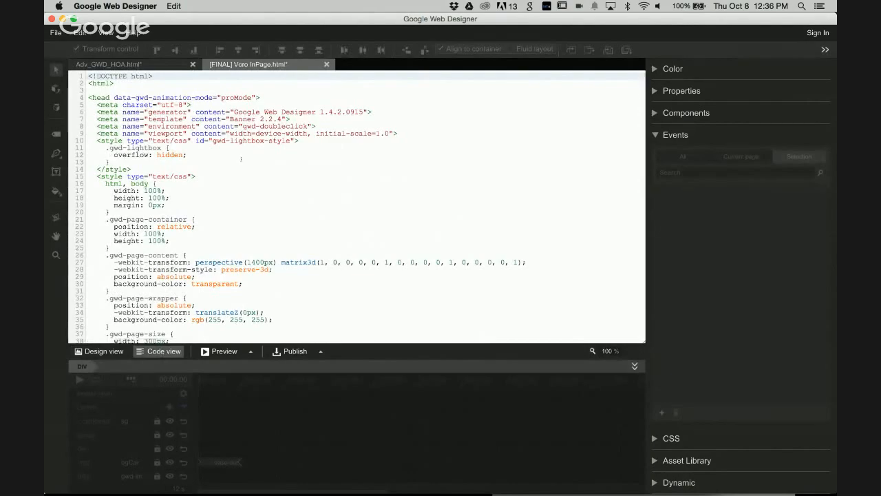
{"action": "scroll", "coordinate": [241, 159], "scroll_direction": "down", "scroll_amount": 15}
{"action": "scroll", "coordinate": [241, 159], "scroll_direction": "down", "scroll_amount": 20}
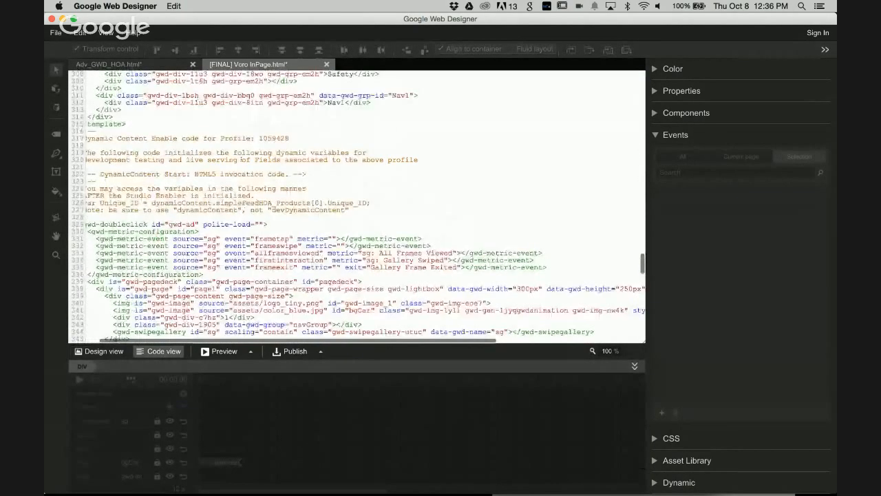
{"action": "scroll", "coordinate": [358, 207], "scroll_direction": "down", "scroll_amount": 10}
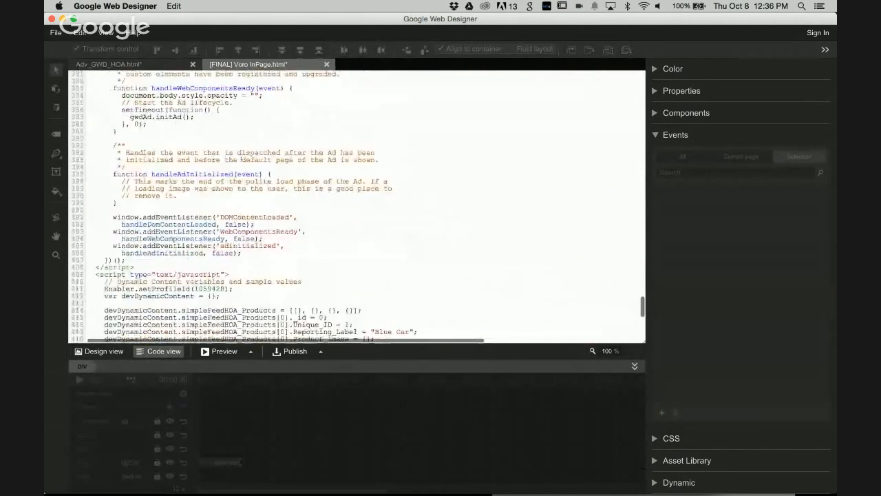
{"action": "scroll", "coordinate": [358, 206], "scroll_direction": "down", "scroll_amount": 10}
{"action": "scroll", "coordinate": [358, 207], "scroll_direction": "up", "scroll_amount": 6}
{"action": "scroll", "coordinate": [241, 159], "scroll_direction": "up", "scroll_amount": 10}
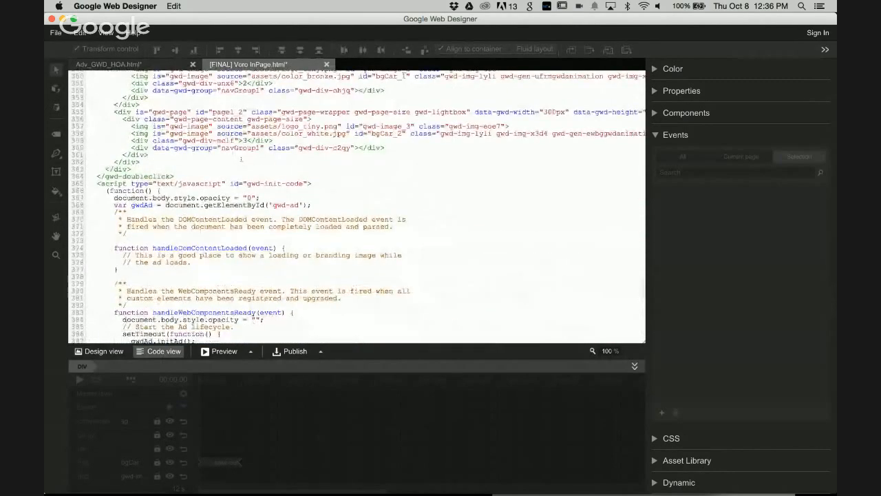
{"action": "scroll", "coordinate": [241, 159], "scroll_direction": "up", "scroll_amount": 15}
{"action": "scroll", "coordinate": [357, 207], "scroll_direction": "up", "scroll_amount": 7}
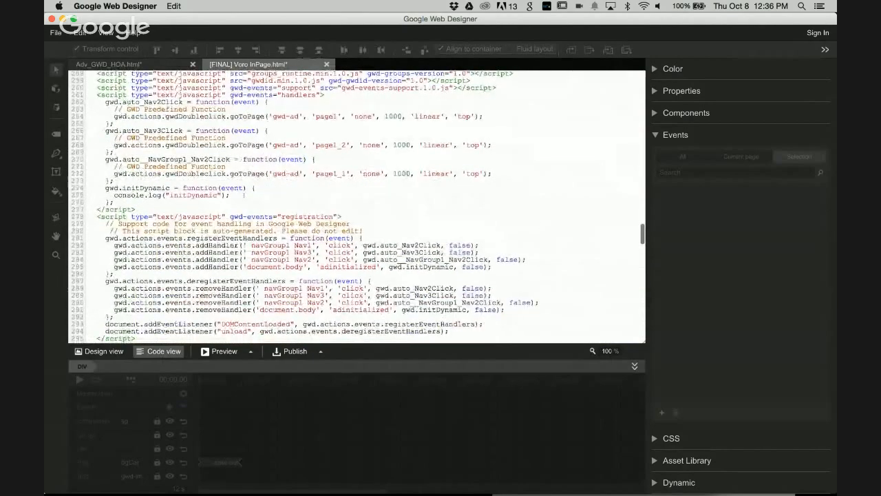
{"action": "triple_click", "coordinate": [242, 195]}
{"action": "left_click", "coordinate": [269, 195]}
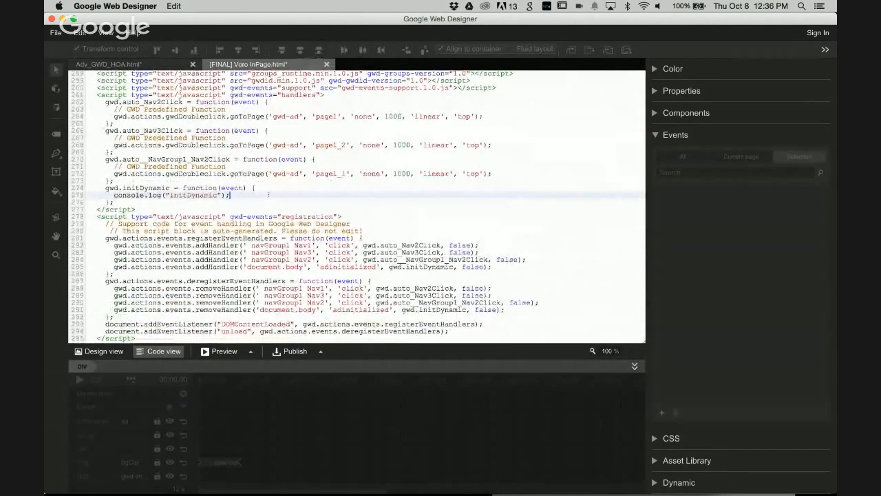
{"action": "key", "text": "Return"}
{"action": "key", "text": "Return"}
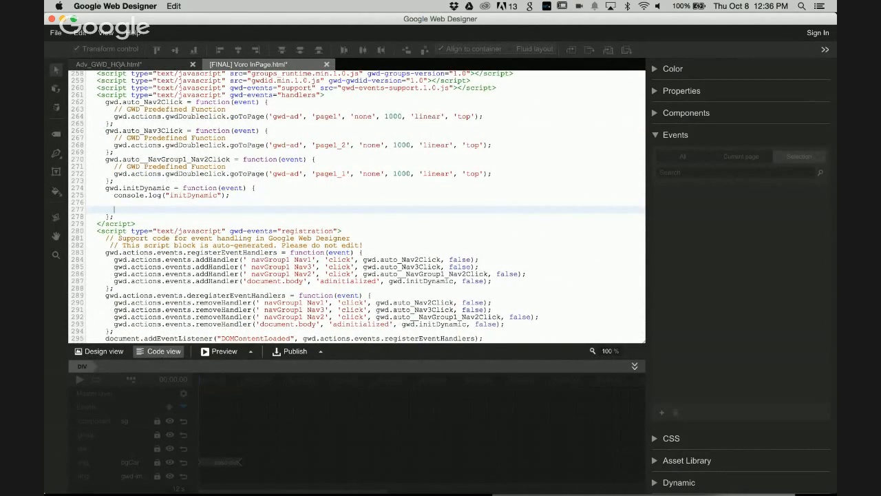
- In design view, delete the small div overlapping the swipeable gallery and place the gallery within the ad at about 93 px left, 41 px top
{"action": "left_click", "coordinate": [100, 351]}
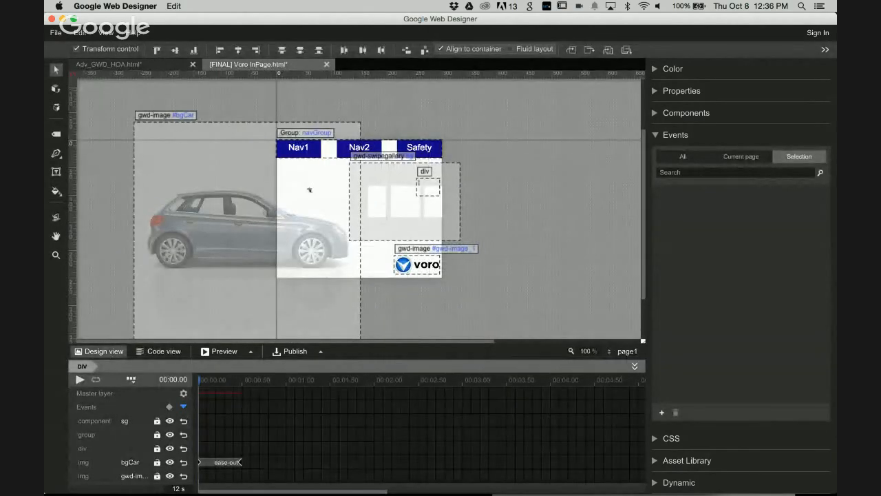
{"action": "left_click", "coordinate": [387, 192]}
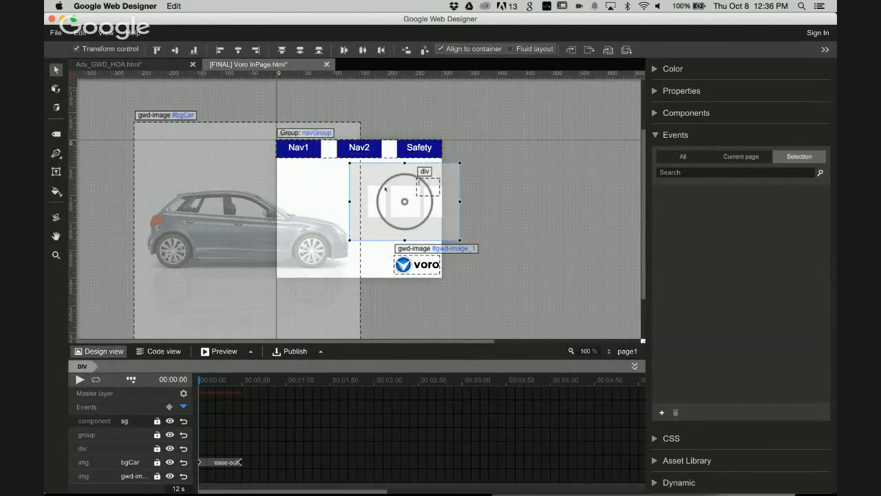
{"action": "left_click_drag", "start_coordinate": [374, 204], "coordinate": [356, 206]}
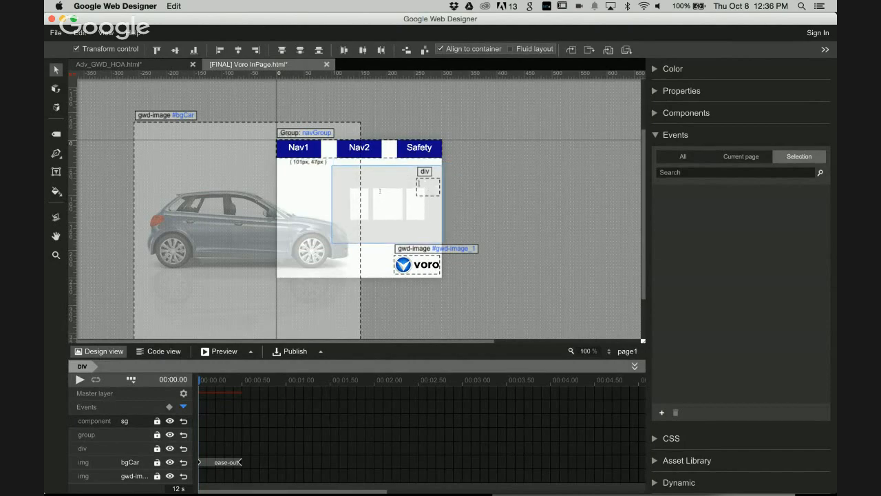
{"action": "left_click_drag", "start_coordinate": [408, 188], "coordinate": [416, 209]}
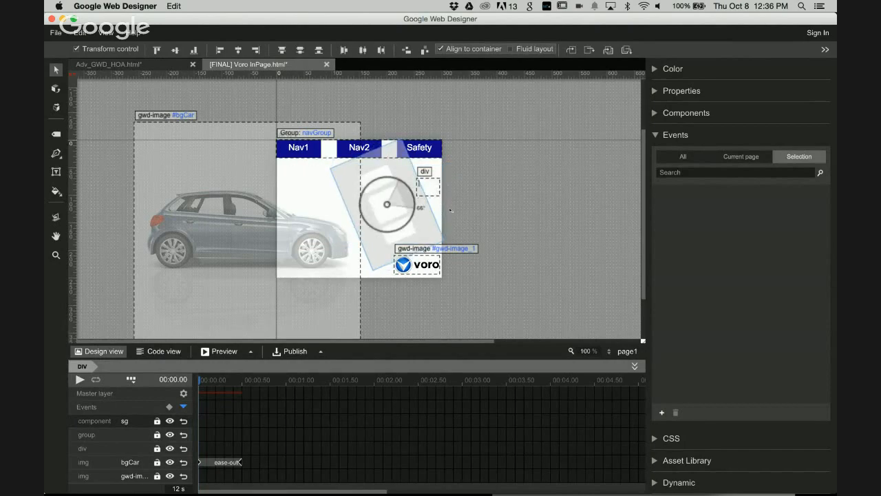
{"action": "key", "text": "super+z"}
{"action": "left_click_drag", "start_coordinate": [370, 168], "coordinate": [500, 216]}
{"action": "left_click", "coordinate": [420, 185]}
{"action": "key", "text": "Delete"}
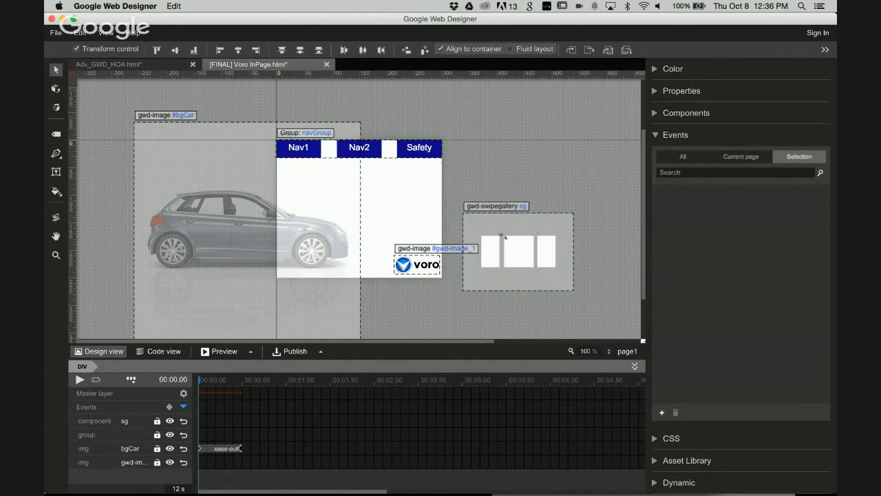
{"action": "left_click_drag", "start_coordinate": [491, 227], "coordinate": [359, 162]}
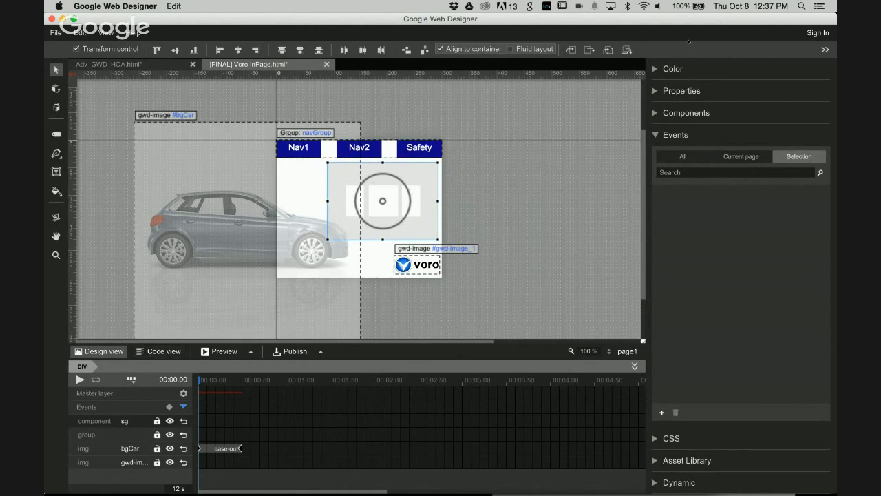
- Check the swipeable gallery's ID in its properties and look through the ad's code toward the event handlers
{"action": "left_click", "coordinate": [652, 90]}
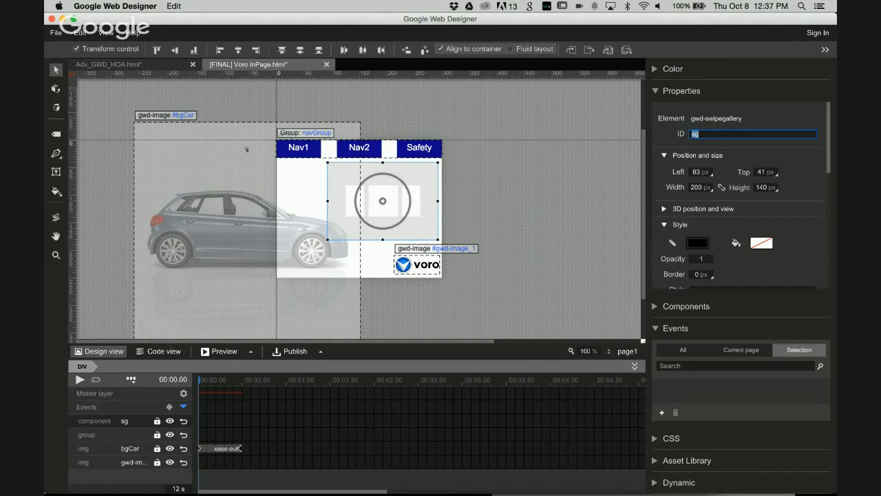
{"action": "key", "text": "super+Tab"}
{"action": "key", "text": "super+shift+Tab"}
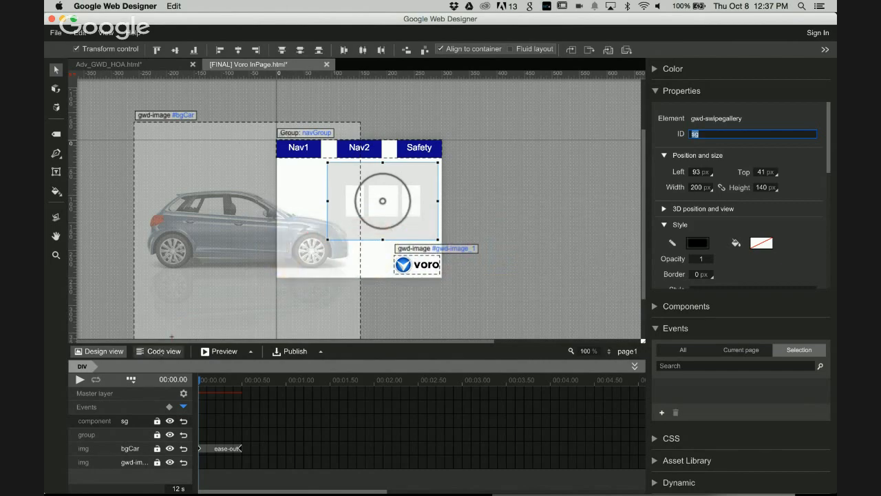
{"action": "left_click", "coordinate": [160, 351]}
{"action": "scroll", "coordinate": [220, 215], "scroll_direction": "down", "scroll_amount": 15}
{"action": "scroll", "coordinate": [220, 216], "scroll_direction": "down", "scroll_amount": 20}
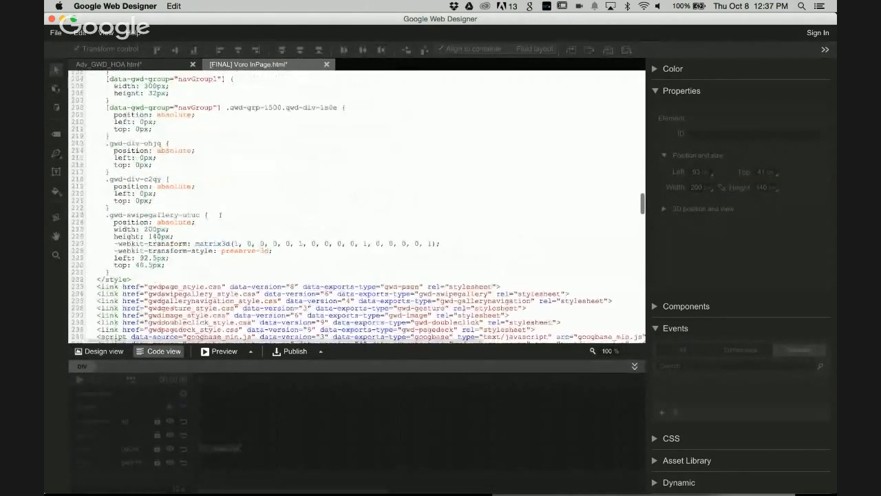
{"action": "scroll", "coordinate": [221, 215], "scroll_direction": "down", "scroll_amount": 5}
{"action": "scroll", "coordinate": [358, 206], "scroll_direction": "down", "scroll_amount": 2}
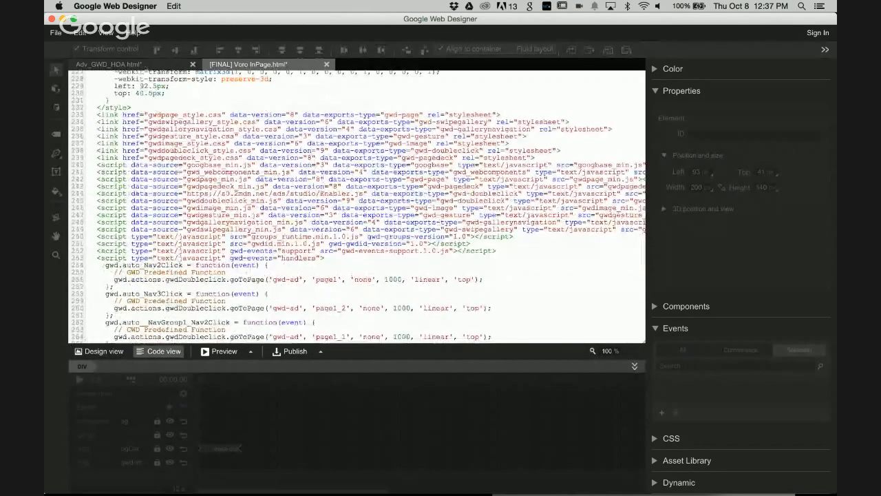
- Return to design view and examine the swipeable gallery's component properties, especially its Name and Images settings
{"action": "left_click", "coordinate": [99, 351]}
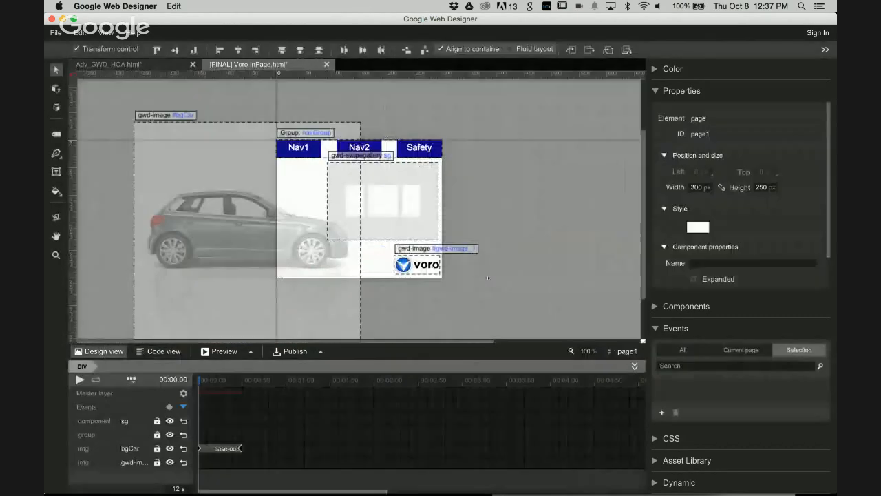
{"action": "scroll", "coordinate": [656, 210], "scroll_direction": "down", "scroll_amount": 2}
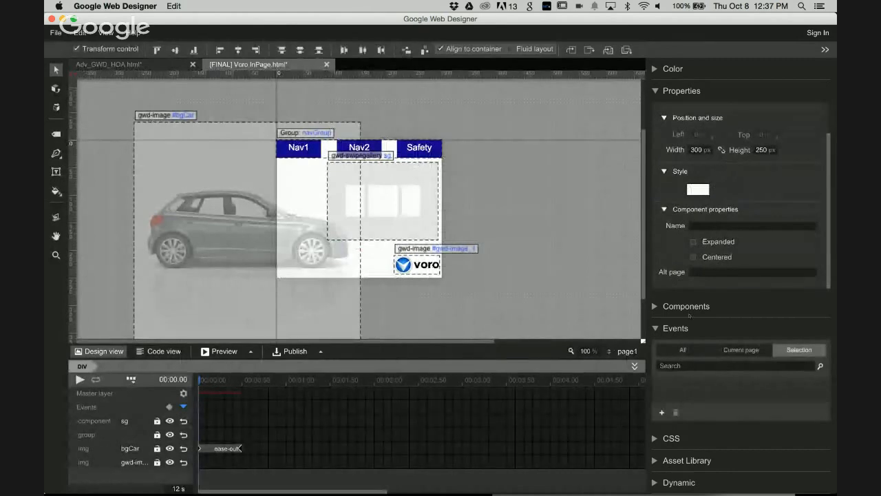
{"action": "left_click", "coordinate": [654, 327]}
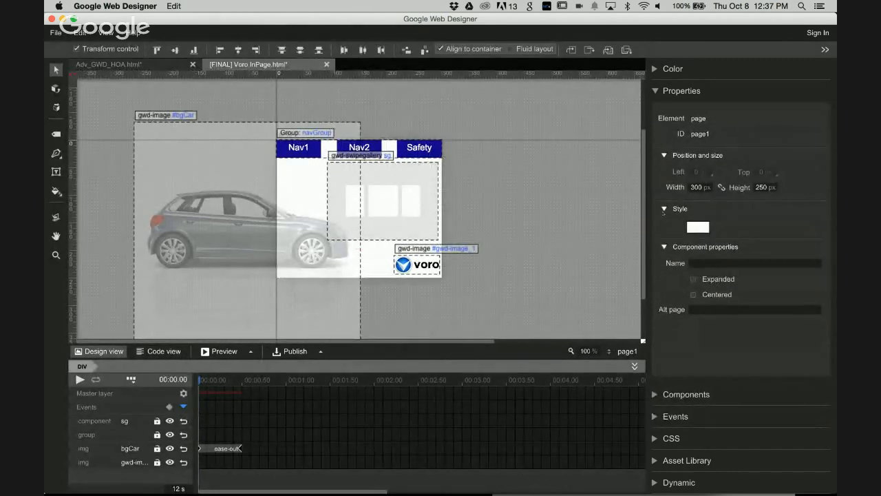
{"action": "left_click", "coordinate": [392, 210]}
{"action": "scroll", "coordinate": [707, 209], "scroll_direction": "down", "scroll_amount": 5}
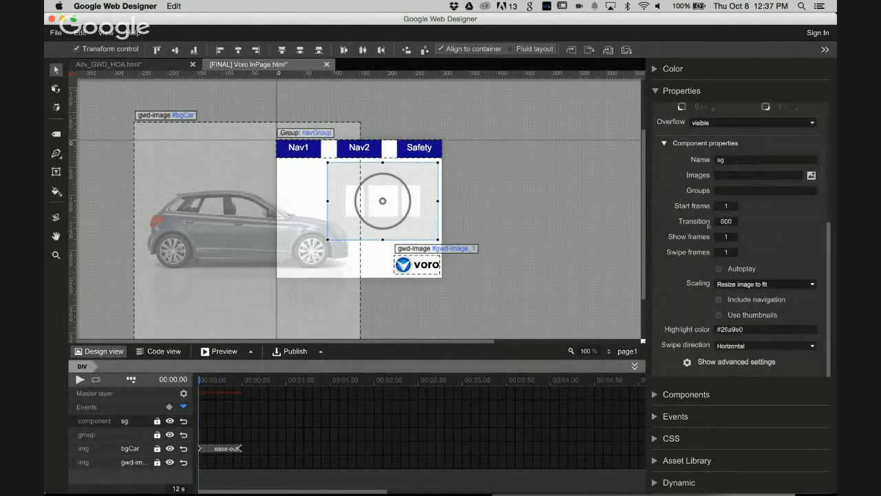
{"action": "left_click", "coordinate": [747, 159]}
{"action": "left_click", "coordinate": [747, 173]}
{"action": "left_click", "coordinate": [700, 178]}
{"action": "left_click", "coordinate": [697, 175]}
- Examine the Exit_url.Url and Product_image.Url entries of simpleFeedHOA_Products in the pasted code, and return to the gwd.initDynamic handler
{"action": "left_click", "coordinate": [159, 350]}
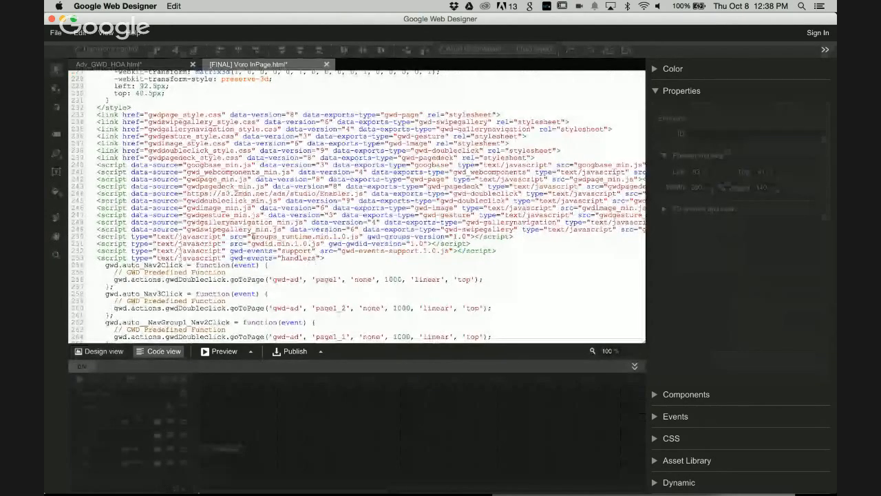
{"action": "scroll", "coordinate": [357, 206], "scroll_direction": "up", "scroll_amount": 5}
{"action": "double_click", "coordinate": [283, 115]}
{"action": "double_click", "coordinate": [282, 201]}
{"action": "left_click_drag", "start_coordinate": [294, 179], "coordinate": [544, 180]}
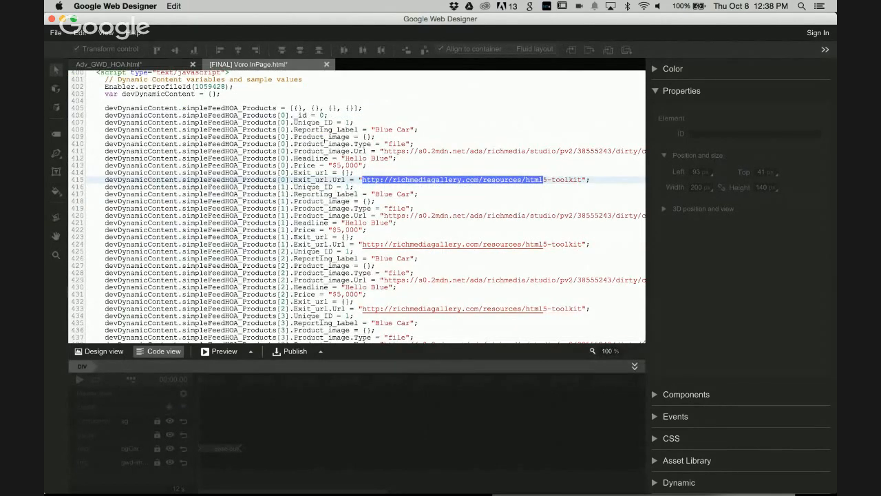
{"action": "left_click_drag", "start_coordinate": [337, 150], "coordinate": [383, 151]}
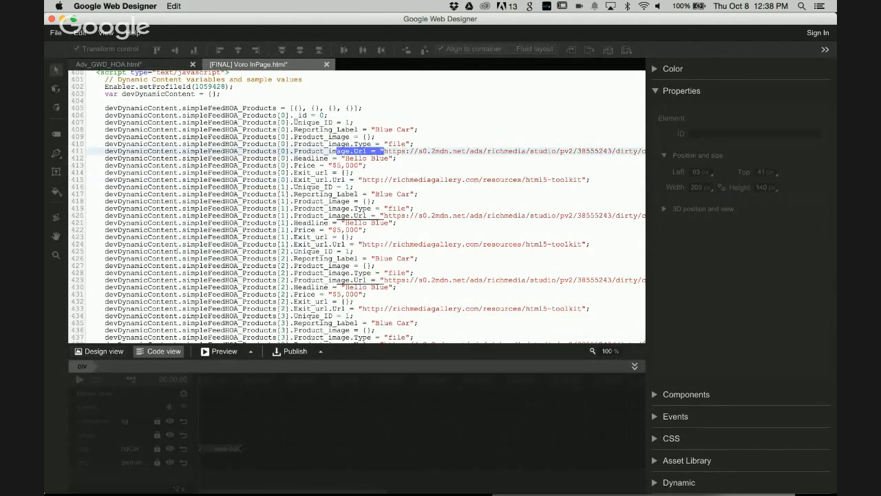
{"action": "scroll", "coordinate": [177, 250], "scroll_direction": "up", "scroll_amount": 1}
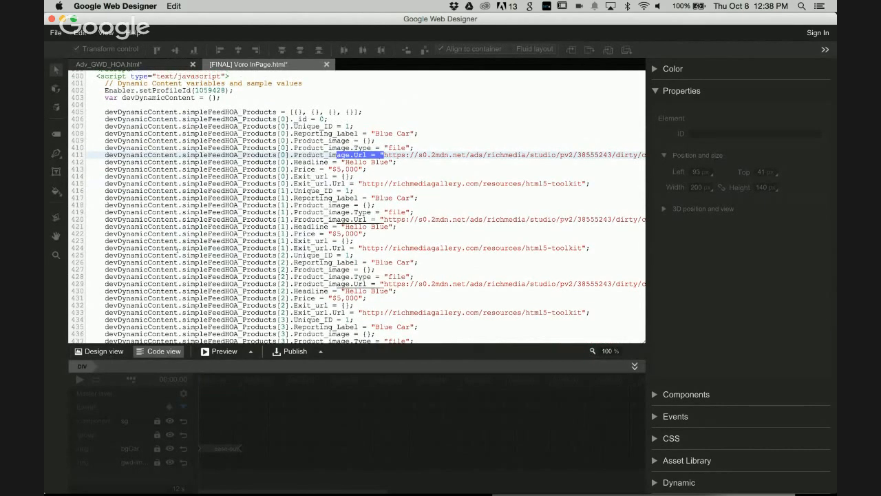
{"action": "scroll", "coordinate": [357, 207], "scroll_direction": "up", "scroll_amount": 10}
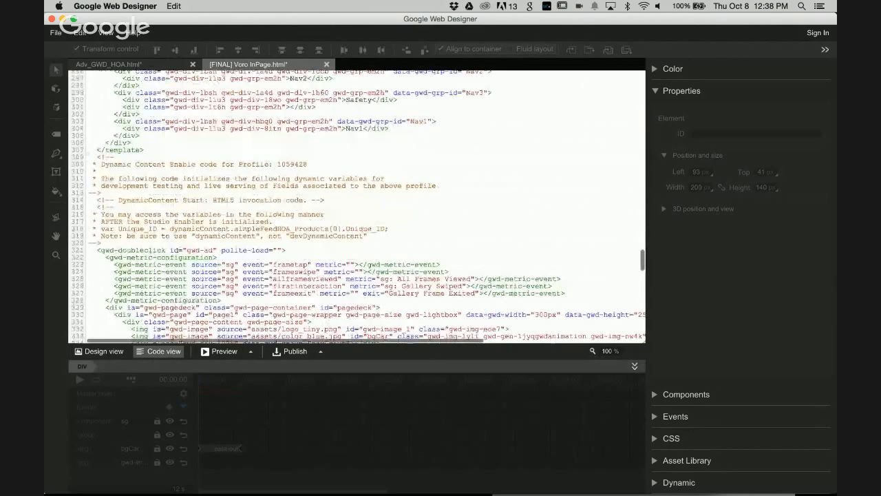
{"action": "scroll", "coordinate": [356, 207], "scroll_direction": "up", "scroll_amount": 3}
{"action": "scroll", "coordinate": [356, 206], "scroll_direction": "up", "scroll_amount": 2}
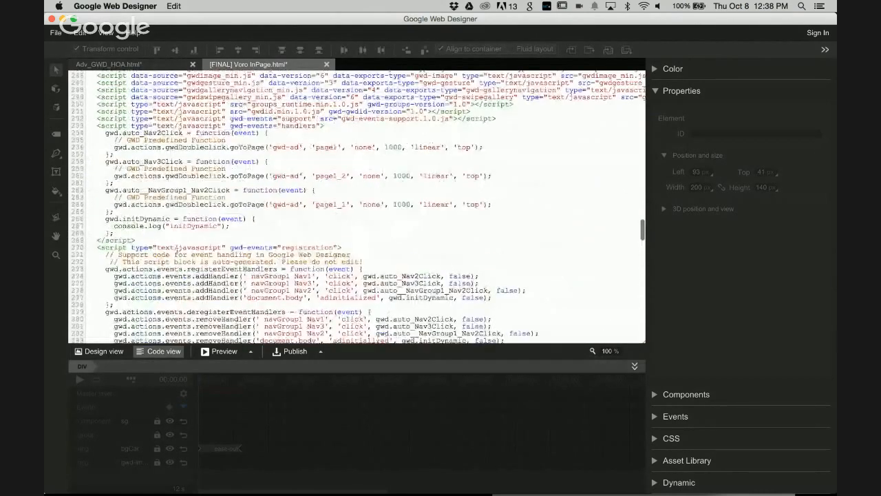
- Switch to TextMate and bring up the prepared ored_gwd_dynamic_code_snippet.js file
{"action": "key", "text": "super+Tab"}
{"action": "key", "text": "super+Tab"}
{"action": "key", "text": "super+Tab"}
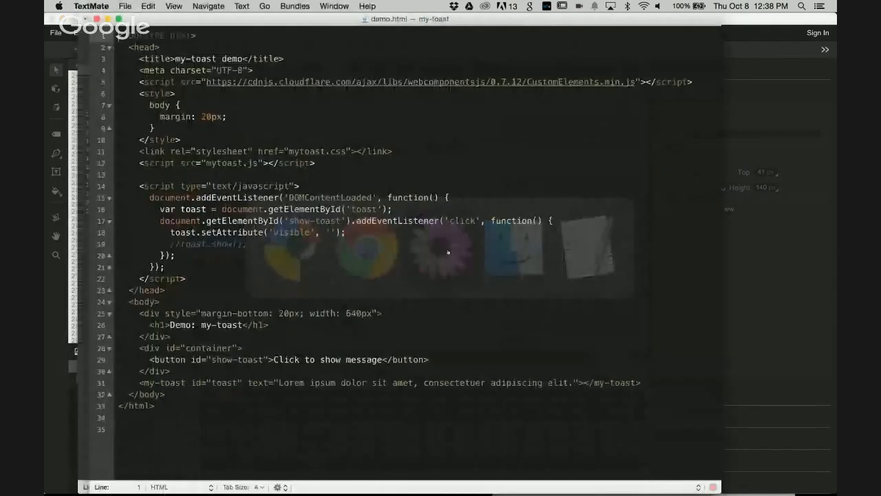
{"action": "key", "text": "super+grave"}
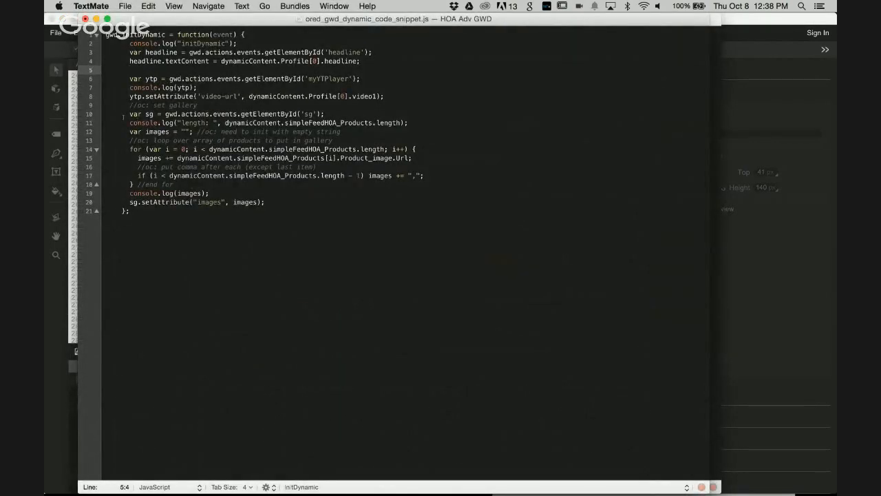
{"action": "key", "text": "super+grave"}
{"action": "key", "text": "super+grave"}
{"action": "key", "text": "super+grave"}
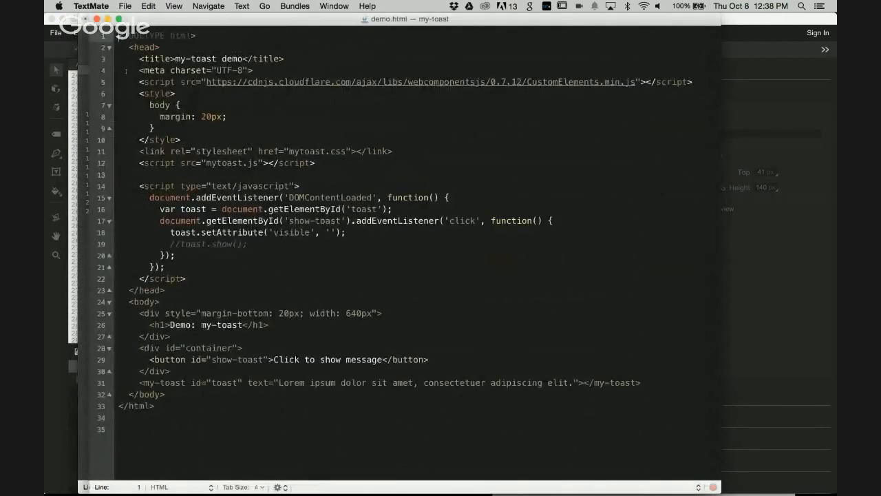
- Switch to Google Web Designer and begin declaring the variable sg inside the gwd.initDynamic handler
{"action": "key", "text": "super+Tab"}
{"action": "type", "text": "var "}
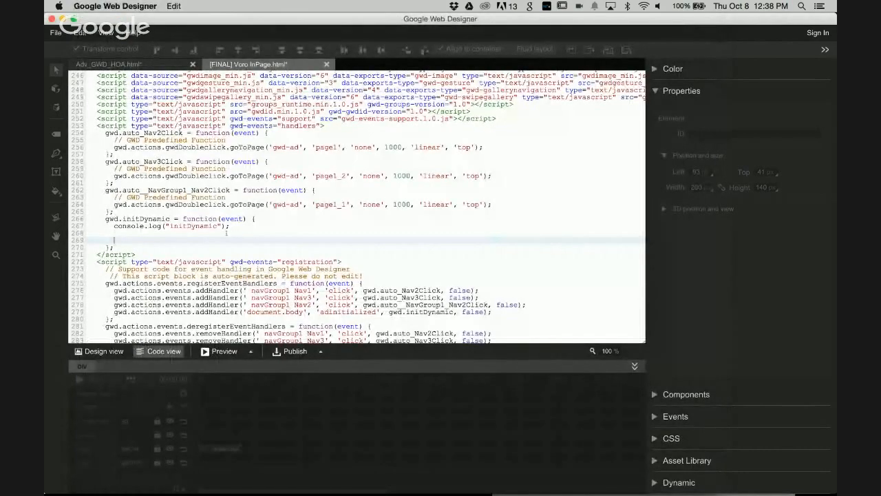
{"action": "type", "text": "sg = []"}
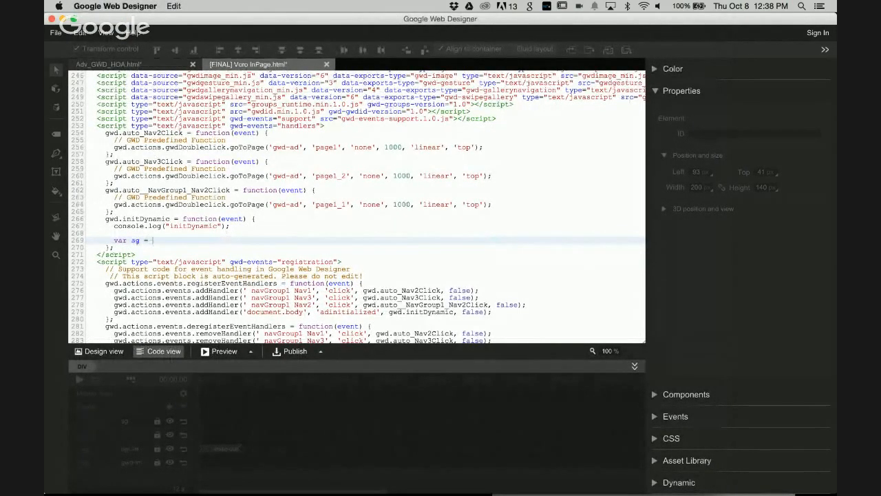
- Switch to Chrome and copy the gwd.actions.events.getElementById('ELEMENT_ID') call from the dynamic ad help page
{"action": "key", "text": "super+Tab"}
{"action": "key", "text": "super+Tab"}
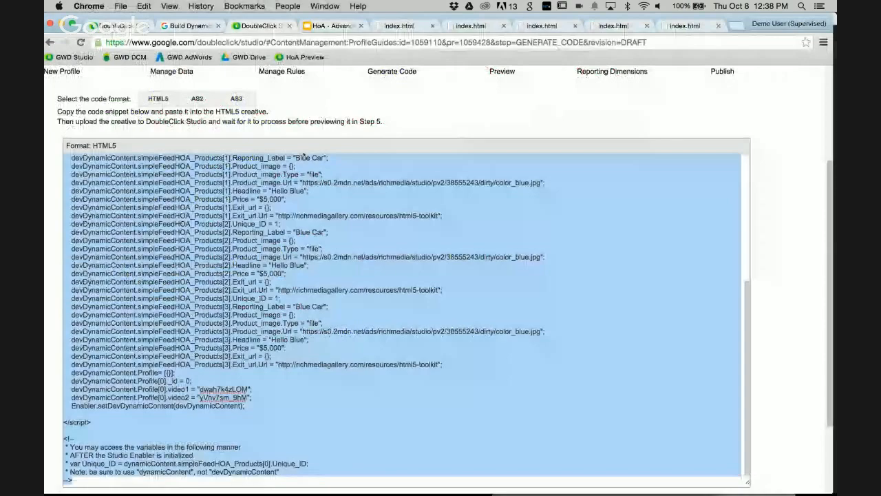
{"action": "key", "text": "ctrl+shift+Tab"}
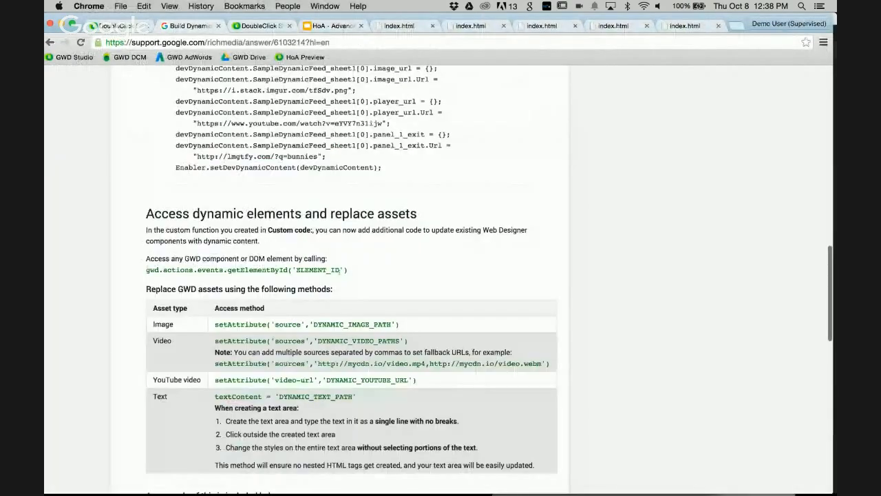
{"action": "triple_click", "coordinate": [340, 268]}
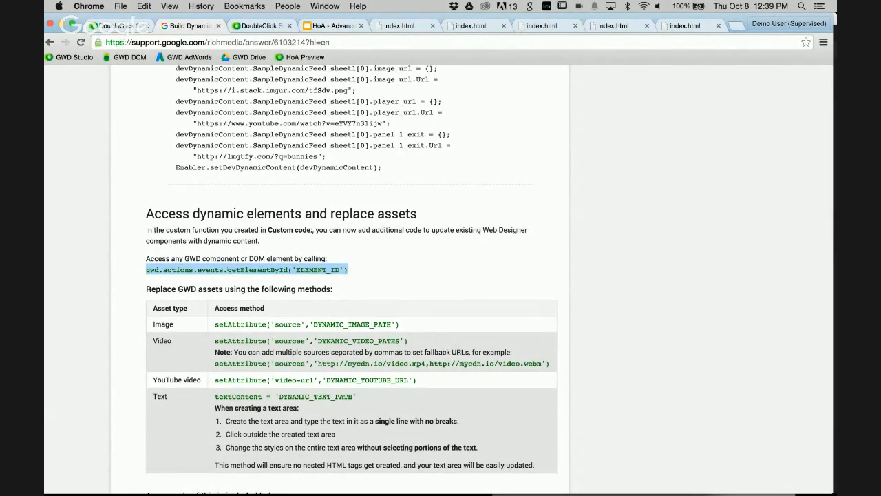
{"action": "left_click_drag", "start_coordinate": [350, 271], "coordinate": [145, 270]}
{"action": "key", "text": "super+c"}
- Back in Google Web Designer, complete the sg declaration with the copied getElementById call, using 'sg' as the element ID
{"action": "key", "text": "super+Tab"}
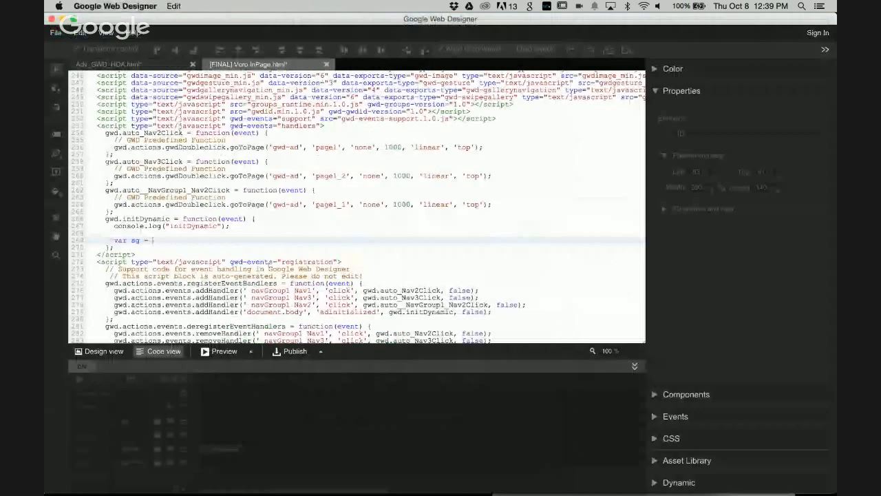
{"action": "key", "text": "super+v"}
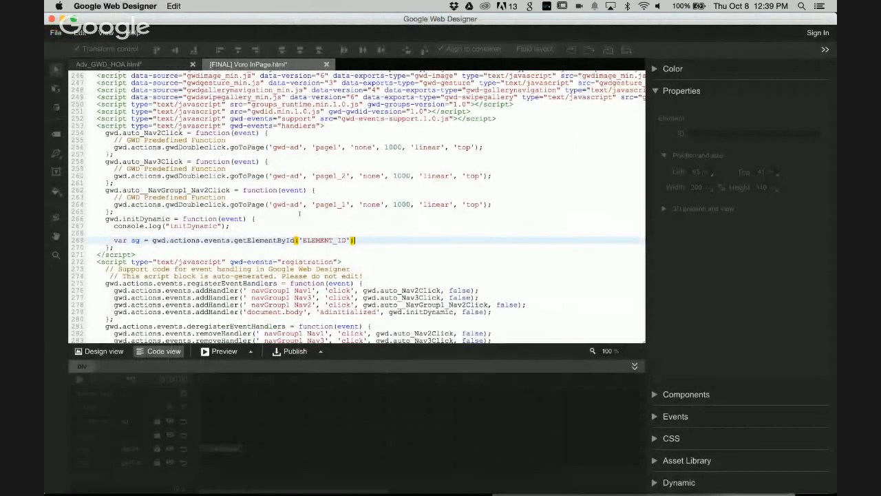
{"action": "double_click", "coordinate": [334, 240]}
{"action": "type", "text": "sg')"}
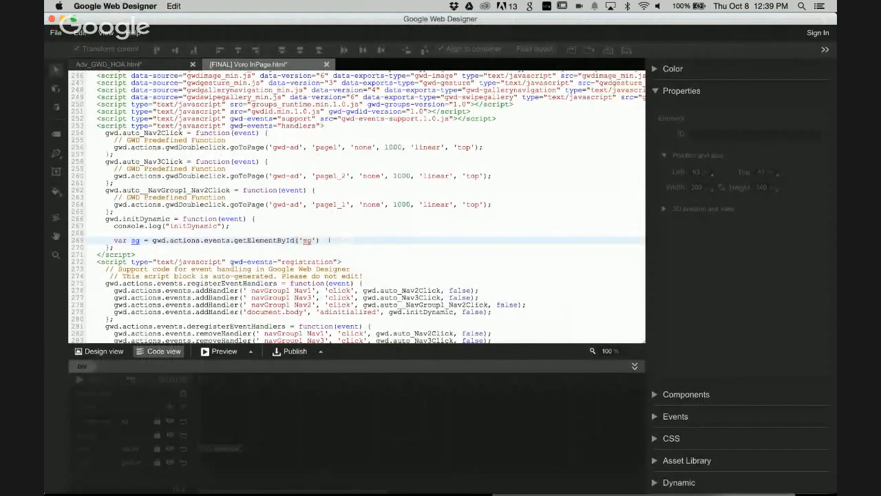
{"action": "type", "text": ";"}
{"action": "key", "text": "Return"}
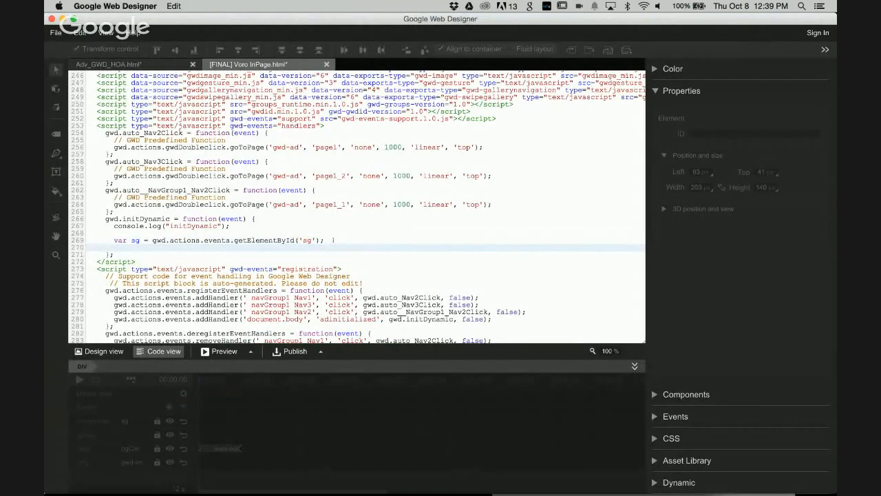
- Declare a variable named images as an empty string below the sg declaration
{"action": "type", "text": "bar"}
{"action": "key", "text": "BackSpace"}
{"action": "key", "text": "BackSpace"}
{"action": "key", "text": "BackSpace"}
{"action": "type", "text": "var images = \"\";"}
- Switch to TextMate, minimize demo.html, and copy the commented for loop over simpleFeedHOA_Products from ored_gwd_dynamic_code_snippet.js
{"action": "key", "text": "super+Tab"}
{"action": "left_click", "coordinate": [424, 234]}
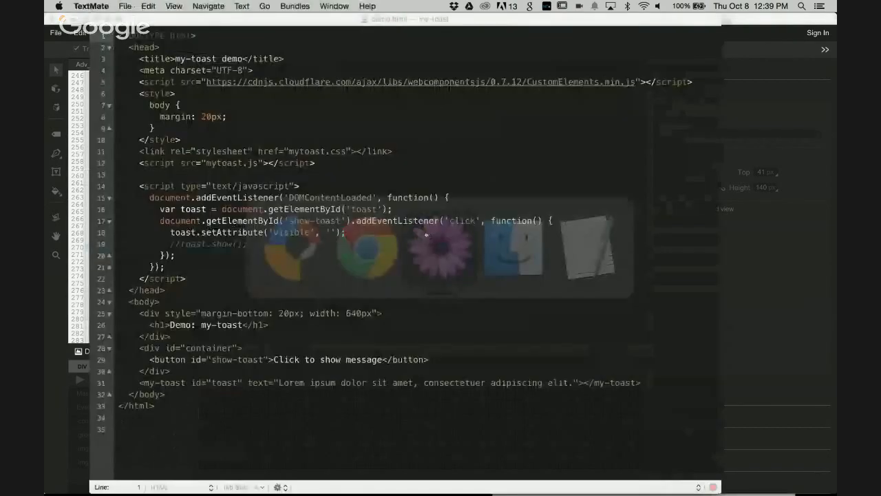
{"action": "key", "text": "super+m"}
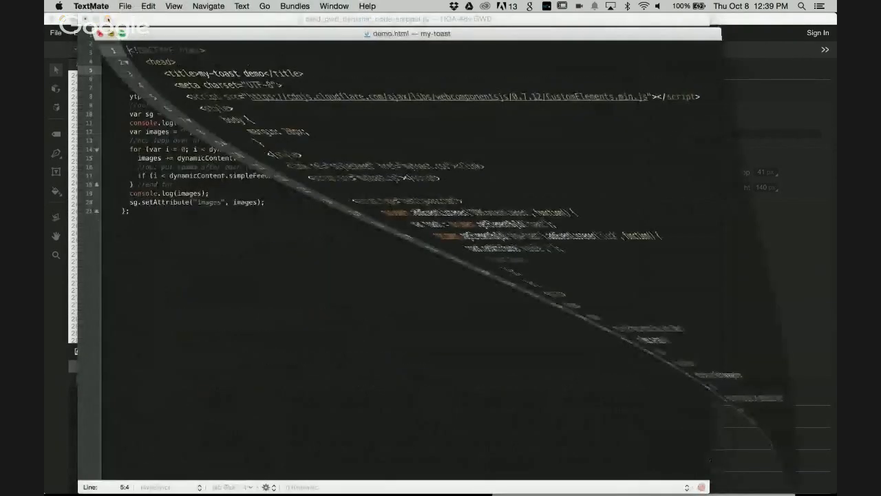
{"action": "left_click_drag", "start_coordinate": [129, 131], "coordinate": [346, 133]}
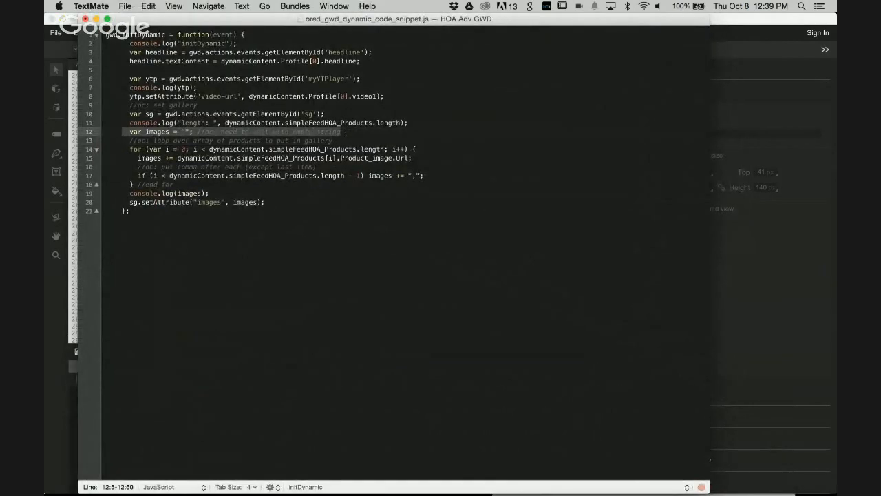
{"action": "left_click_drag", "start_coordinate": [127, 140], "coordinate": [219, 181]}
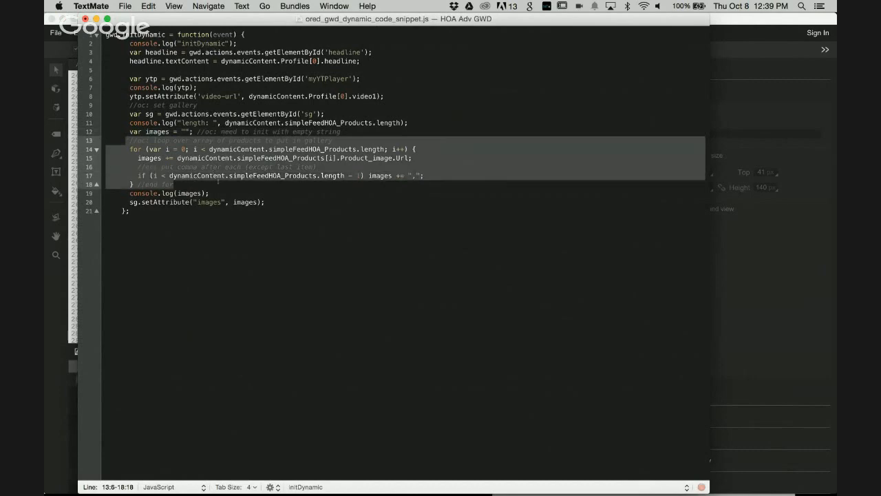
- Return to Google Web Designer, paste the for loop below the images variable in gwd.initDynamic, and correct its first line's indentation
{"action": "key", "text": "cmd+Tab"}
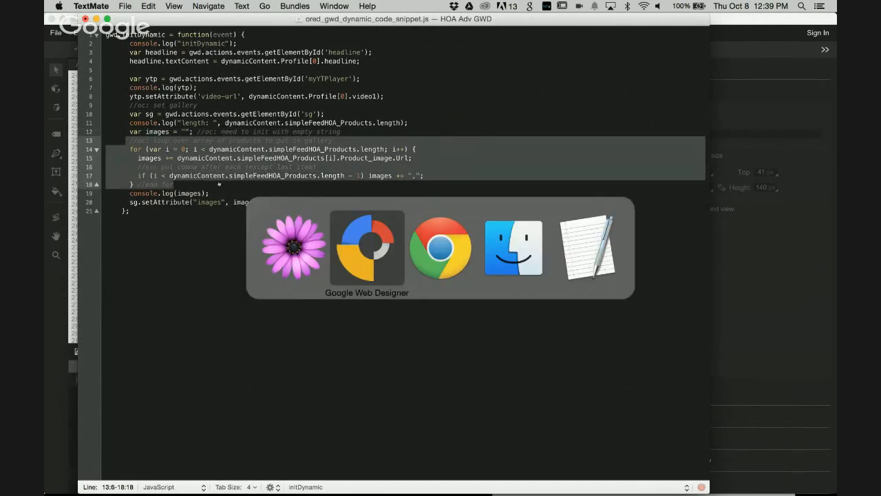
{"action": "key", "text": "super+v"}
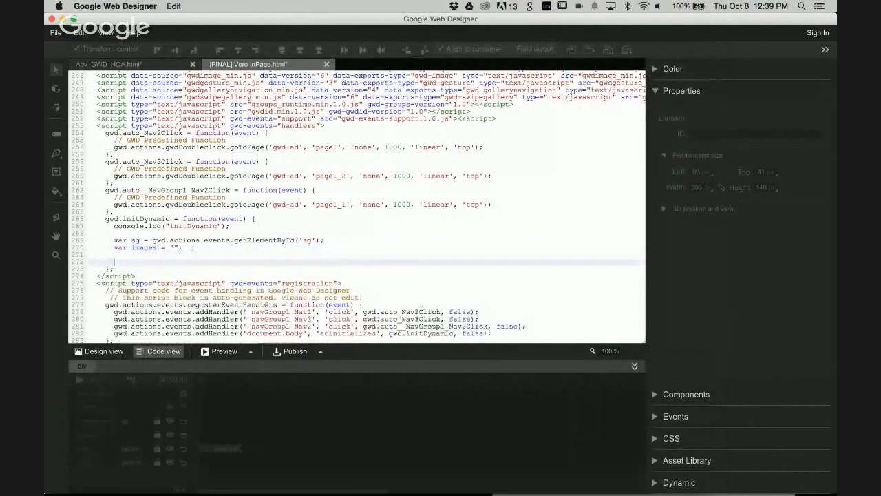
{"action": "left_click", "coordinate": [119, 261]}
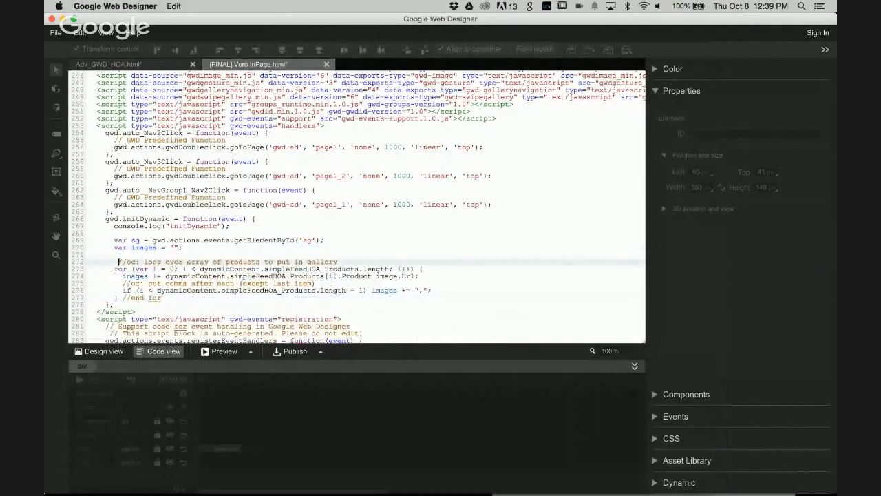
{"action": "key", "text": "BackSpace"}
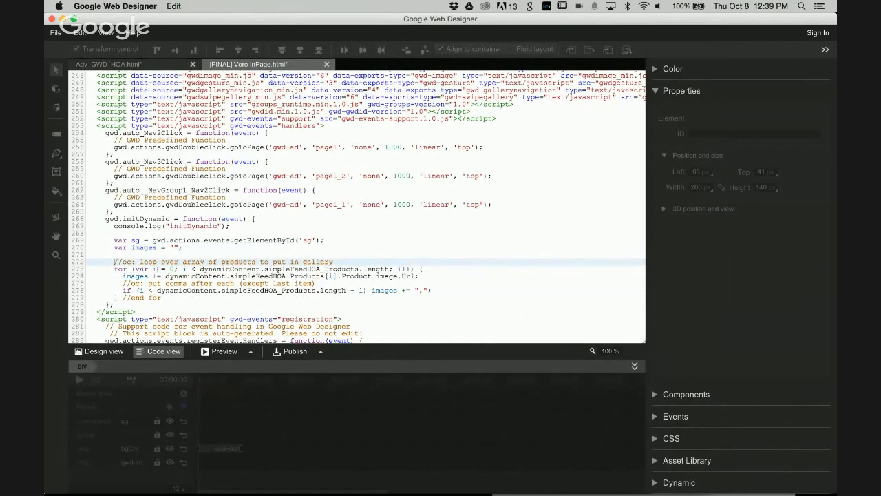
- Examine the for loop's start value, length condition and increment, and the line appending each Product_image.Url to images
{"action": "left_click", "coordinate": [184, 268]}
{"action": "double_click", "coordinate": [172, 269]}
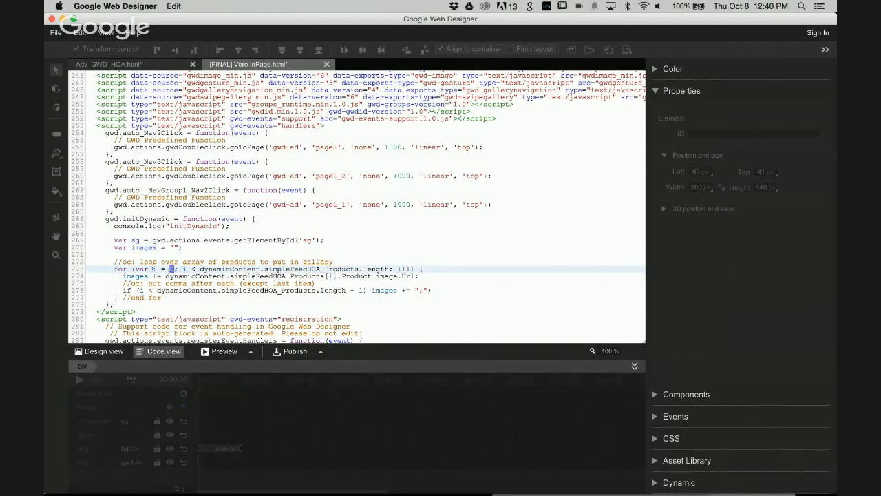
{"action": "left_click_drag", "start_coordinate": [183, 268], "coordinate": [393, 269]}
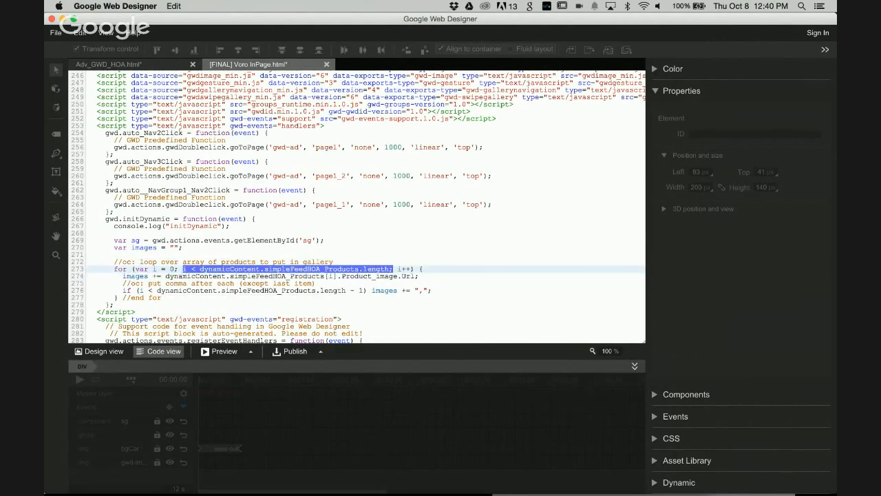
{"action": "left_click_drag", "start_coordinate": [397, 269], "coordinate": [411, 269]}
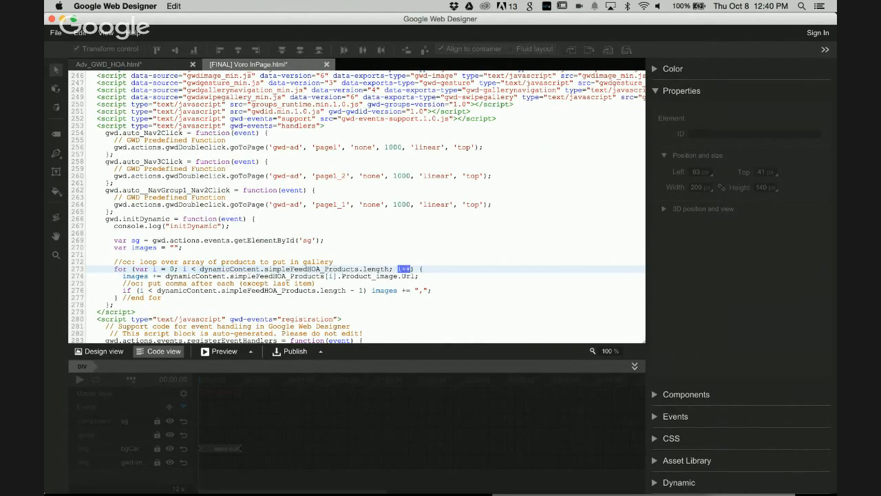
{"action": "scroll", "coordinate": [410, 274], "scroll_direction": "down", "scroll_amount": 4}
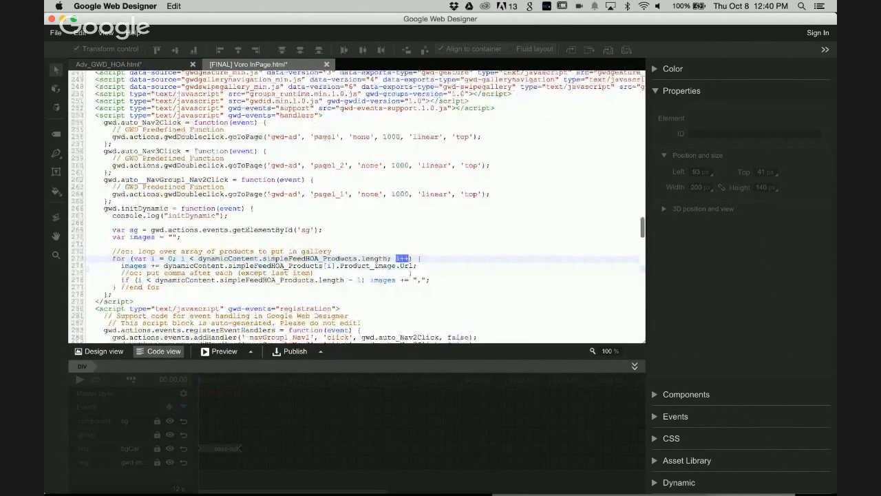
{"action": "left_click_drag", "start_coordinate": [106, 214], "coordinate": [140, 221]}
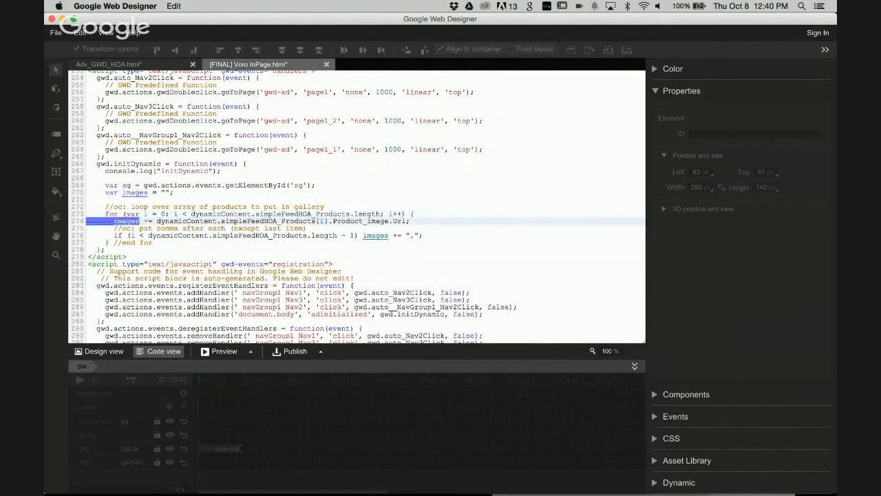
{"action": "left_click", "coordinate": [140, 221]}
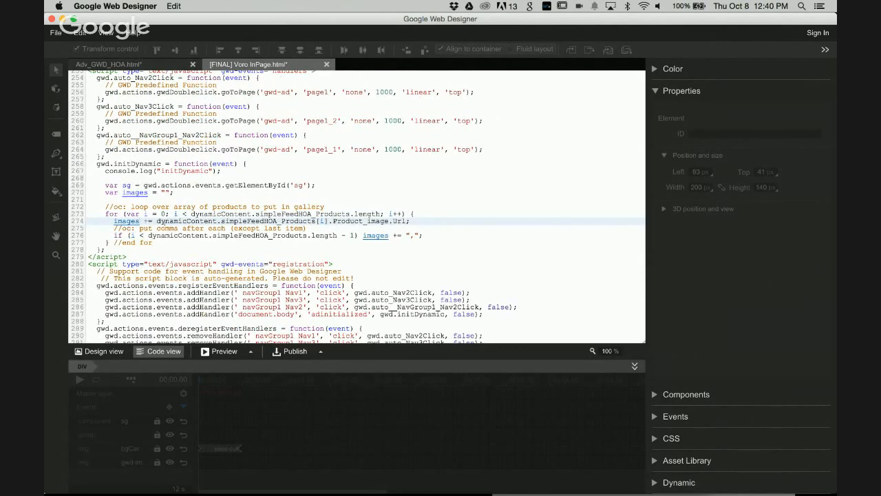
{"action": "double_click", "coordinate": [147, 221]}
{"action": "double_click", "coordinate": [127, 221]}
{"action": "double_click", "coordinate": [127, 221]}
{"action": "double_click", "coordinate": [185, 221]}
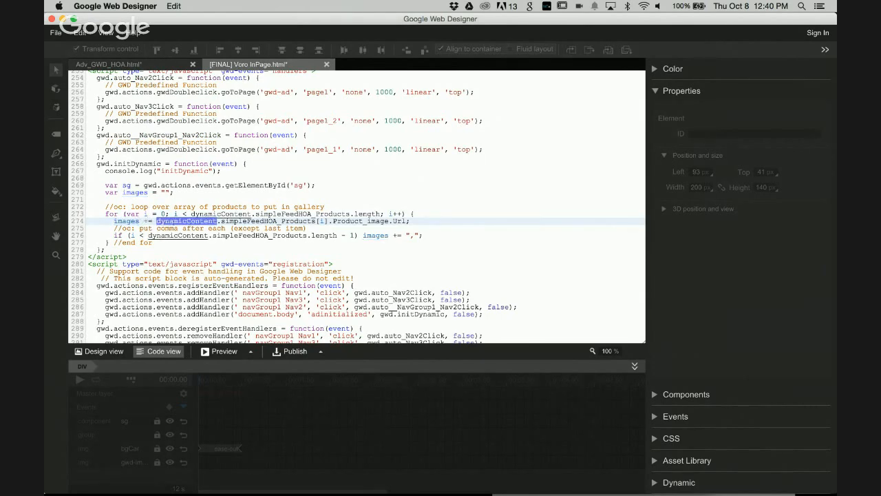
- Examine the if condition that appends a comma to images after every product except the last
{"action": "left_click_drag", "start_coordinate": [114, 236], "coordinate": [358, 235]}
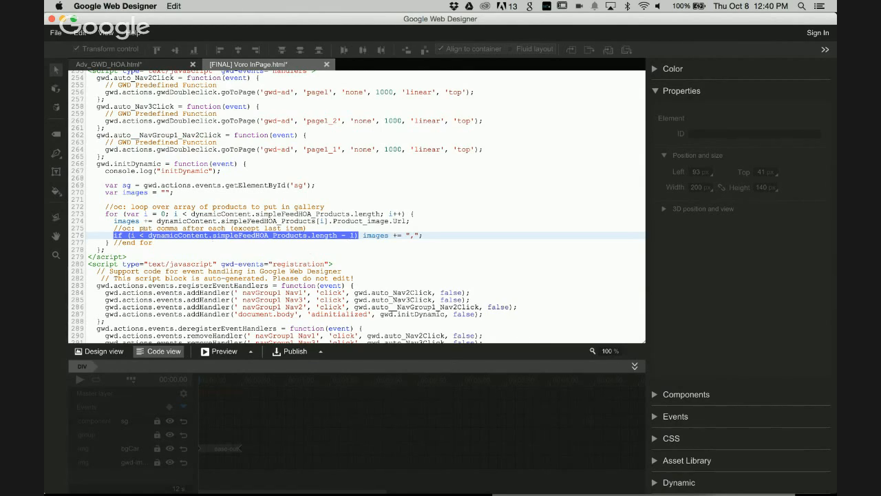
{"action": "left_click", "coordinate": [133, 235]}
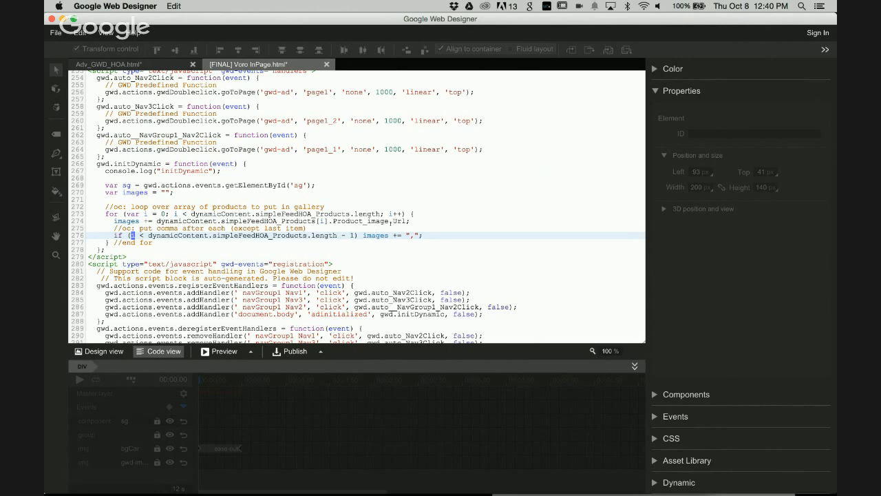
{"action": "left_click_drag", "start_coordinate": [423, 236], "coordinate": [404, 236]}
{"action": "left_click", "coordinate": [282, 241]}
{"action": "left_click", "coordinate": [132, 228]}
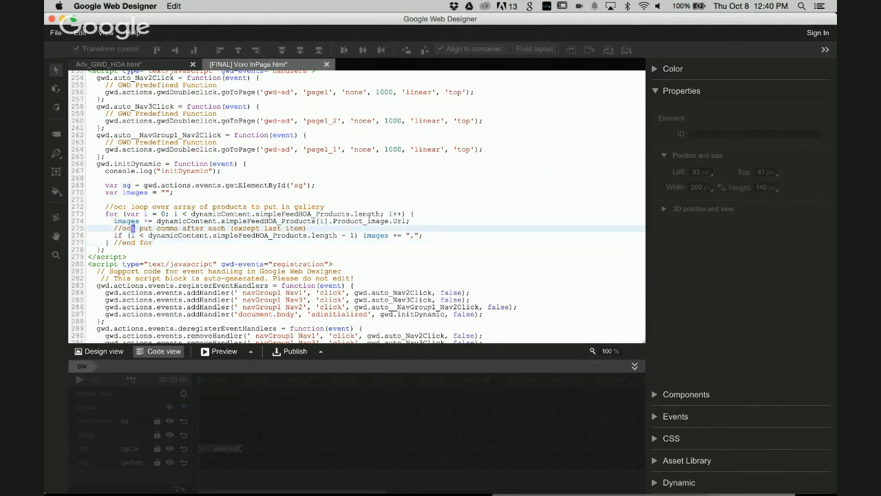
{"action": "double_click", "coordinate": [131, 221]}
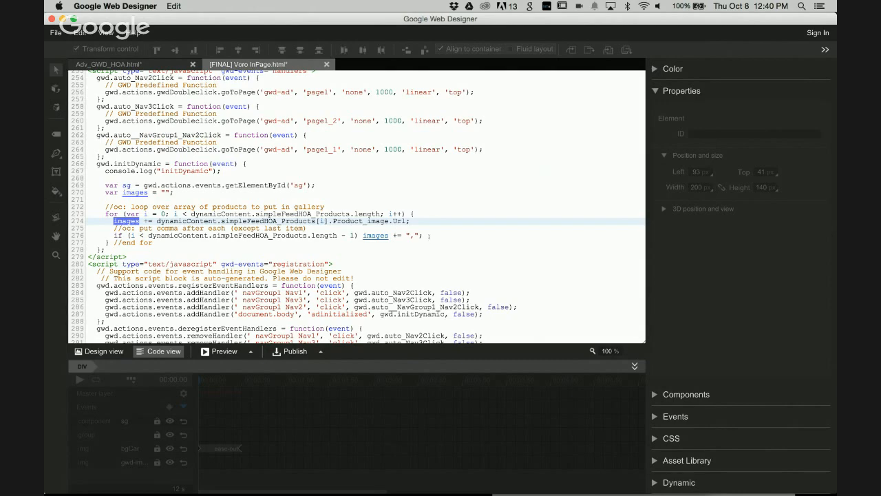
- Add console.log(images); after the end of the for loop, separated by a blank line
{"action": "left_click", "coordinate": [159, 239]}
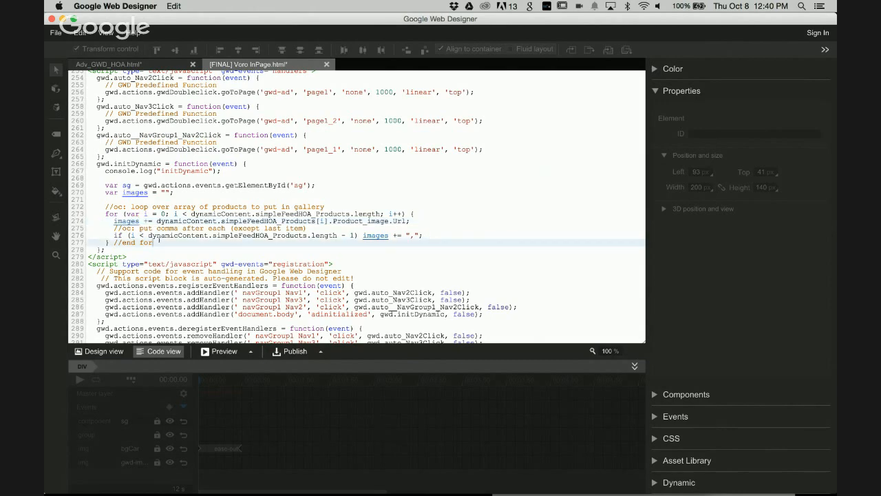
{"action": "key", "text": "Return"}
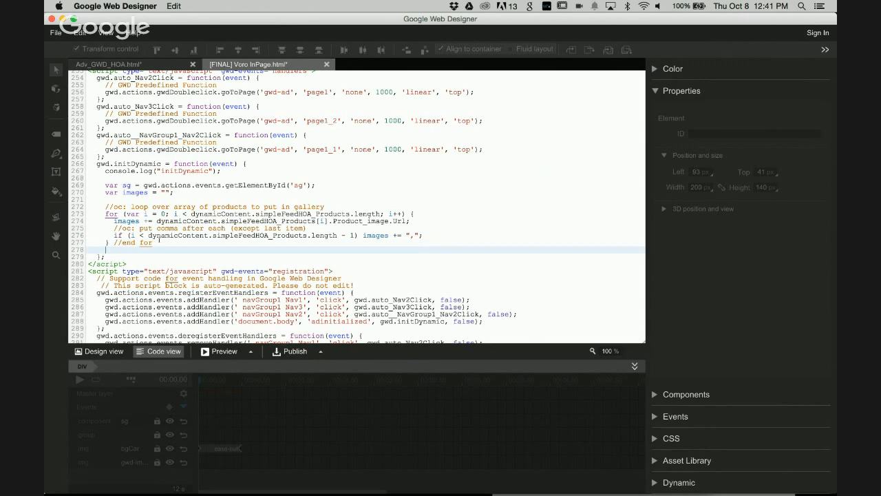
{"action": "key", "text": "Return"}
{"action": "type", "text": "co"}
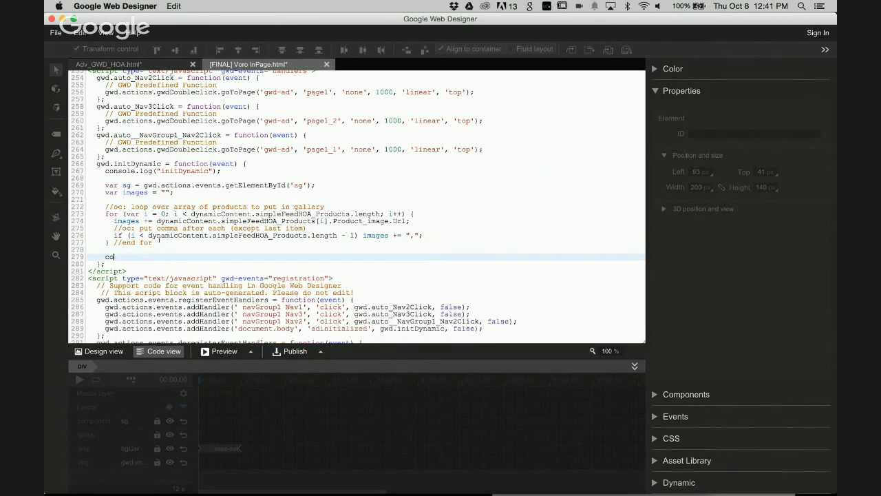
{"action": "type", "text": "nsole.log(images);"}
- Preview the ad in Chrome and inspect the page to check the images string logged in the console
{"action": "left_click", "coordinate": [220, 351]}
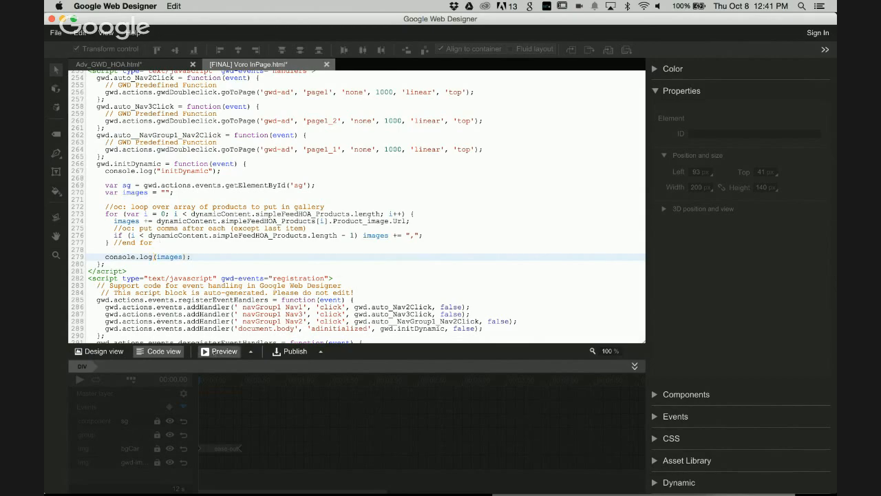
{"action": "right_click", "coordinate": [182, 177]}
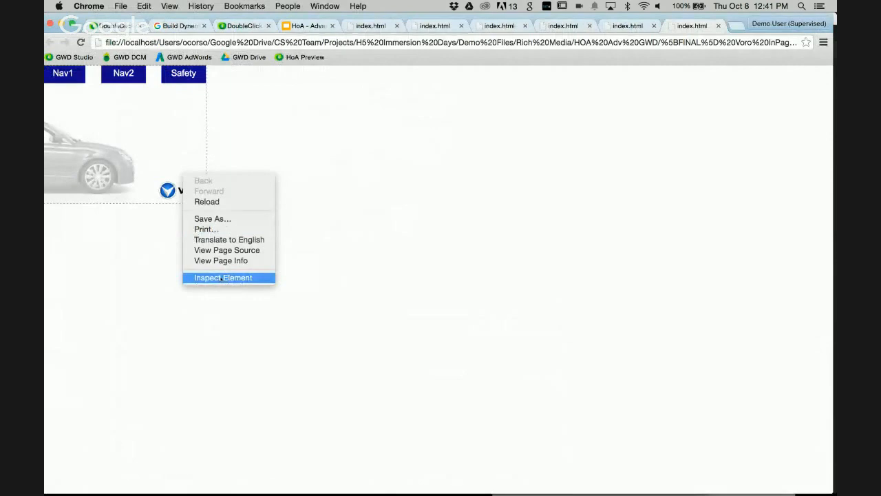
{"action": "left_click", "coordinate": [222, 277]}
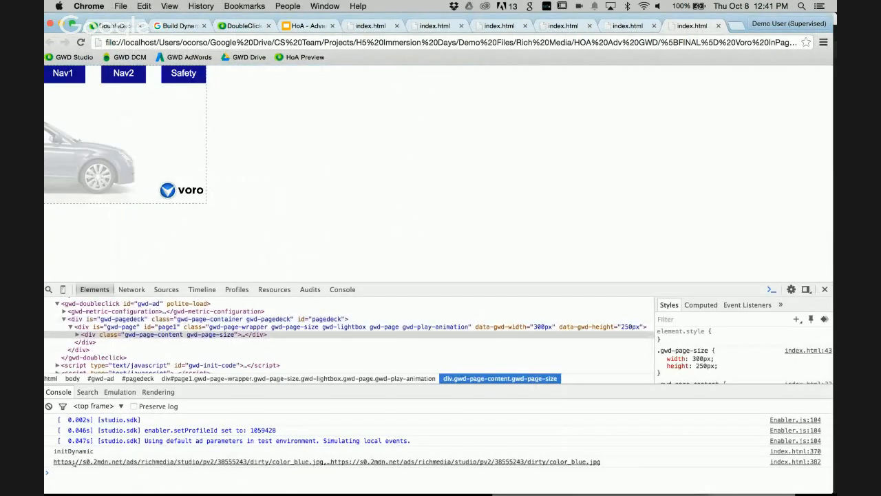
- Highlight the initDynamic entry in the console, and open the logged image URL string in a browser tab to check it, closing the tab again
{"action": "left_click_drag", "start_coordinate": [120, 455], "coordinate": [53, 450]}
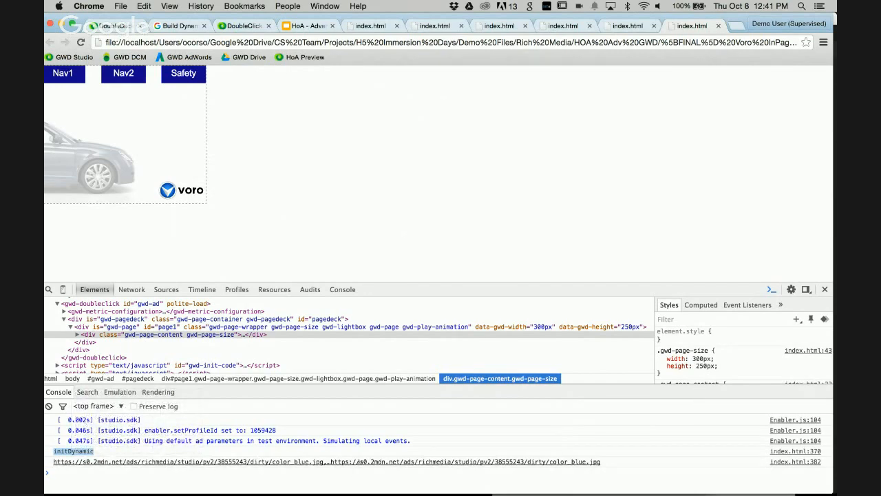
{"action": "left_click", "coordinate": [359, 461]}
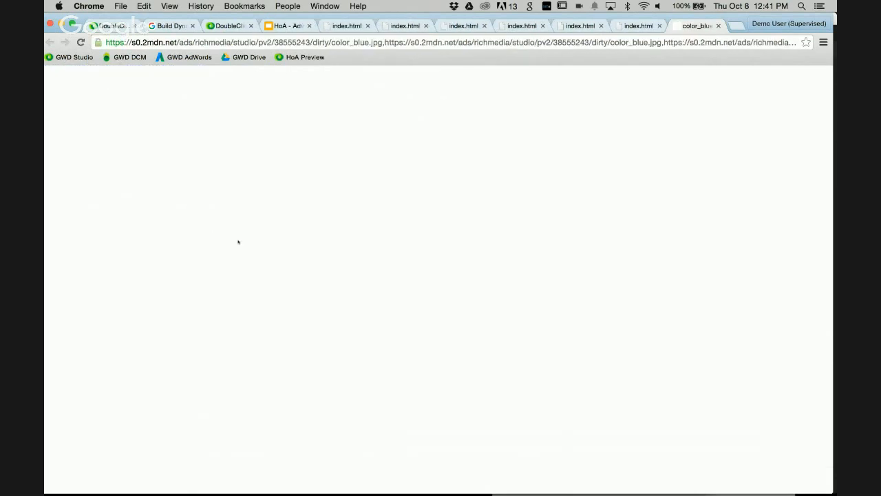
{"action": "key", "text": "super+w"}
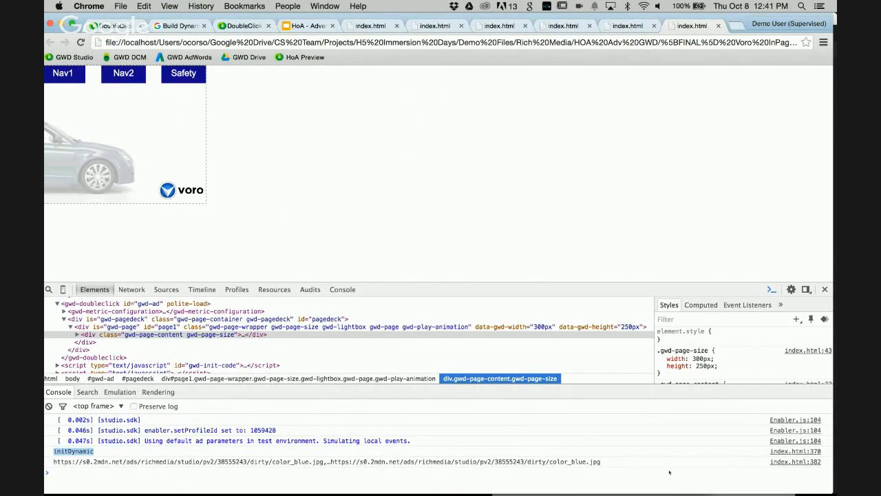
- In Google Web Designer, start a sg.setAttributes call on a new line after console.log(images);
{"action": "key", "text": "super+Tab"}
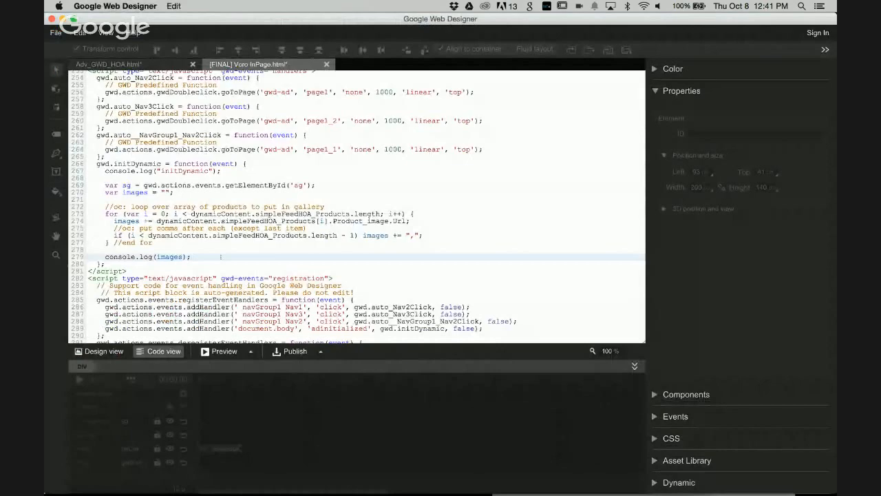
{"action": "key", "text": "Return"}
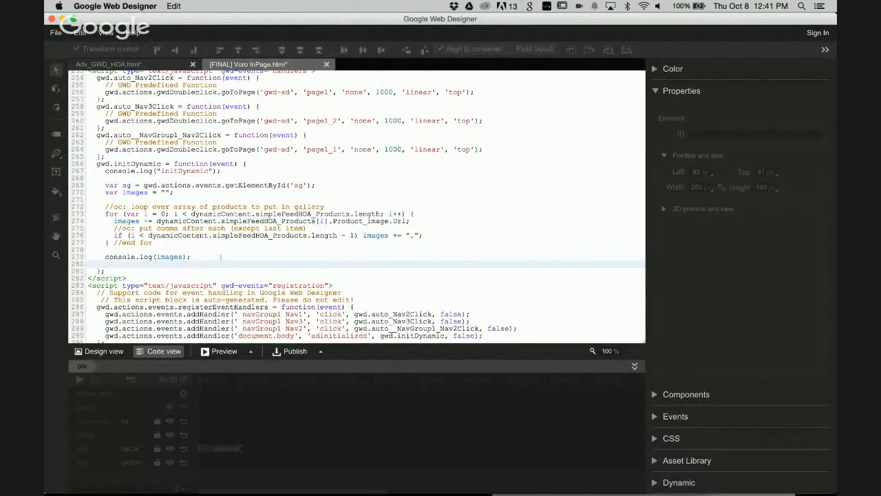
{"action": "type", "text": "sg.setAttributes(\"i"}
- Check the asset replacement methods in the Chrome help article and the sg.setAttribute line in the TextMate code snippet
{"action": "key", "text": "super+Tab"}
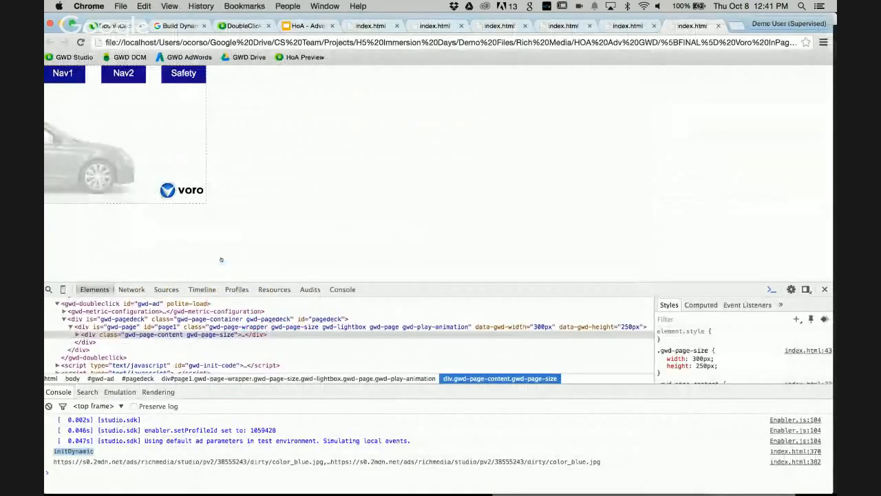
{"action": "key", "text": "super+2"}
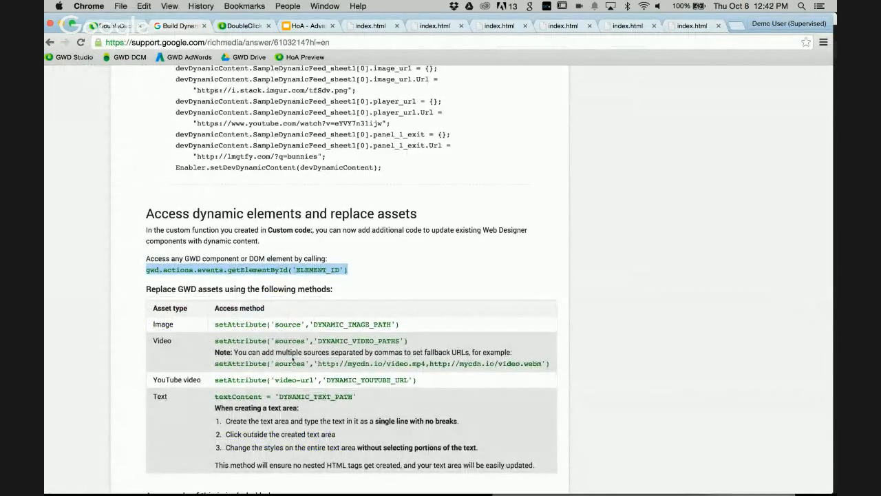
{"action": "scroll", "coordinate": [296, 397], "scroll_direction": "down", "scroll_amount": 2}
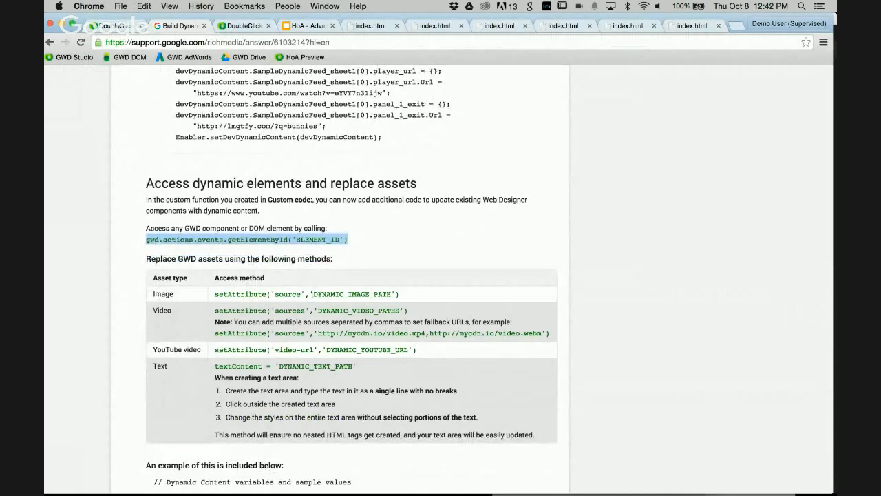
{"action": "key", "text": "super+Tab"}
{"action": "key", "text": "super+Tab"}
{"action": "key", "text": "super+Tab"}
{"action": "key", "text": "super+Tab"}
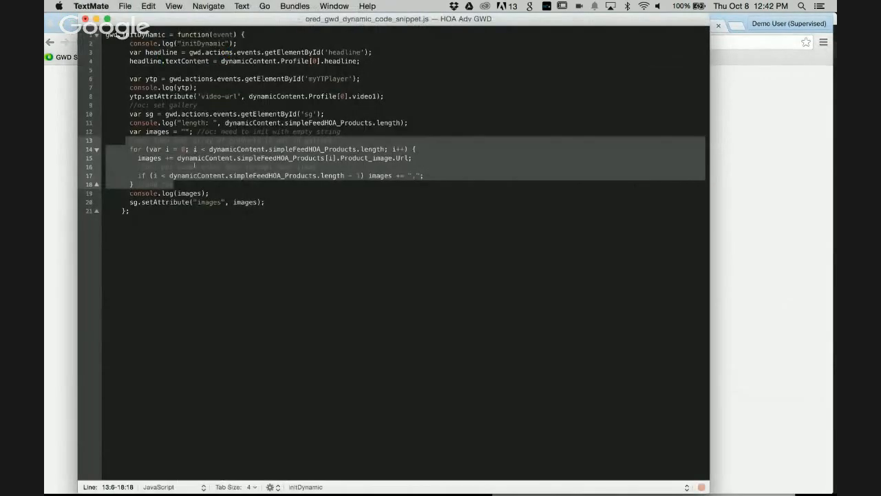
{"action": "left_click_drag", "start_coordinate": [287, 202], "coordinate": [121, 202]}
{"action": "key", "text": "super+Tab"}
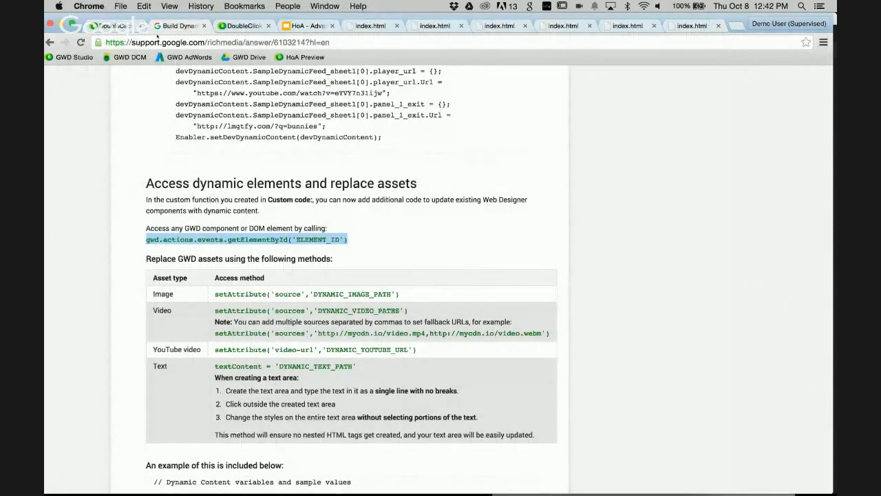
{"action": "key", "text": "super+Tab"}
{"action": "key", "text": "super+Tab"}
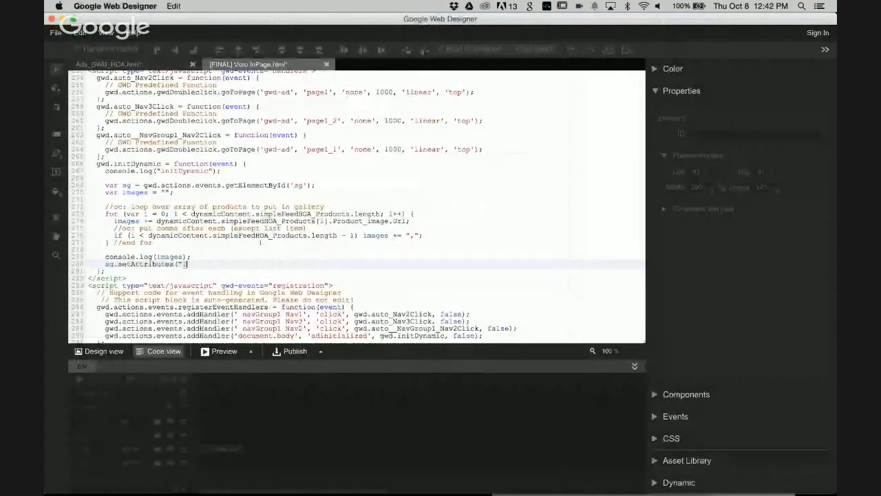
- Complete the line as sg.setAttributes("images", images); and preview the ad in Chrome
{"action": "type", "text": "image"}
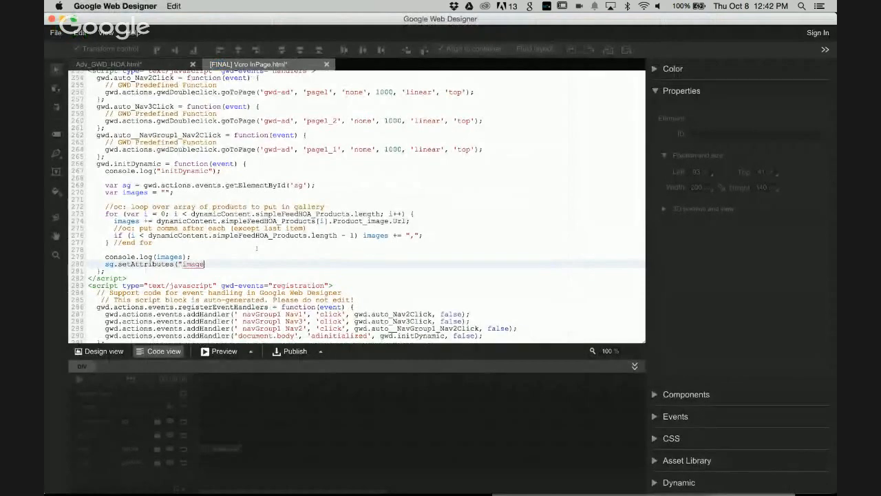
{"action": "type", "text": "s\", images);"}
{"action": "key", "text": "Return"}
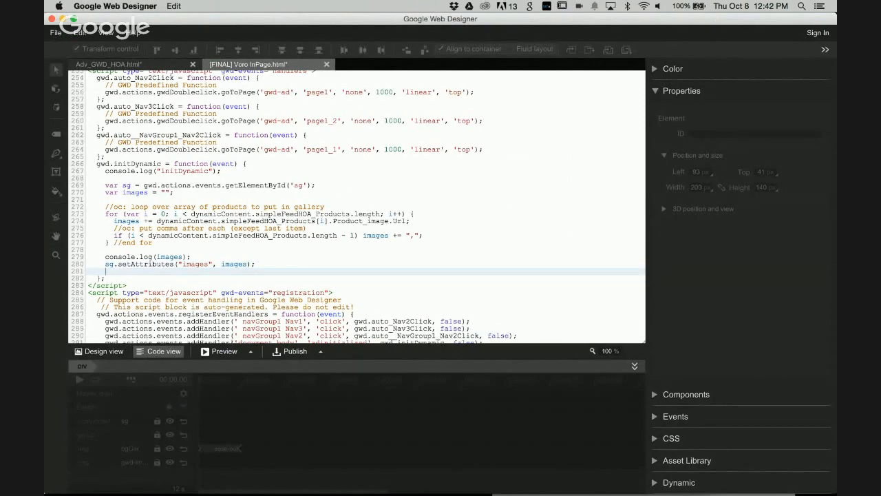
{"action": "left_click", "coordinate": [221, 352]}
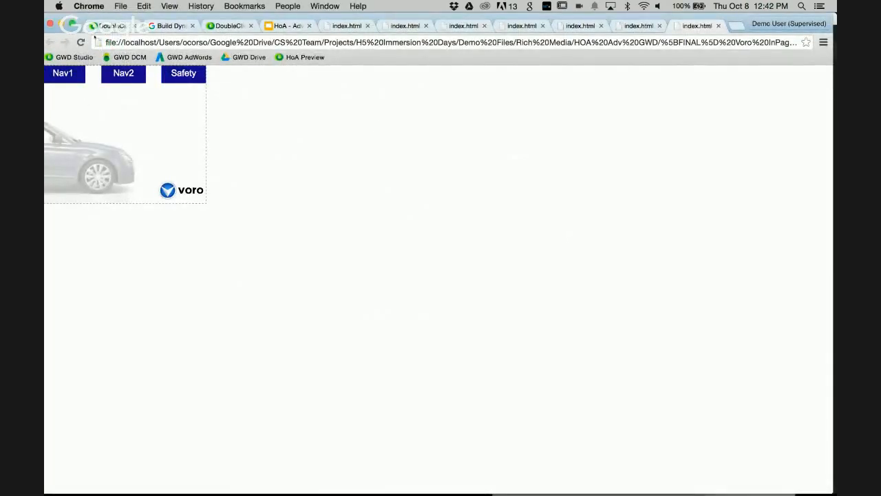
- In Google Web Designer, correct setAttributes to setAttribute in the sg line and preview the ad again
{"action": "key", "text": "super+Tab"}
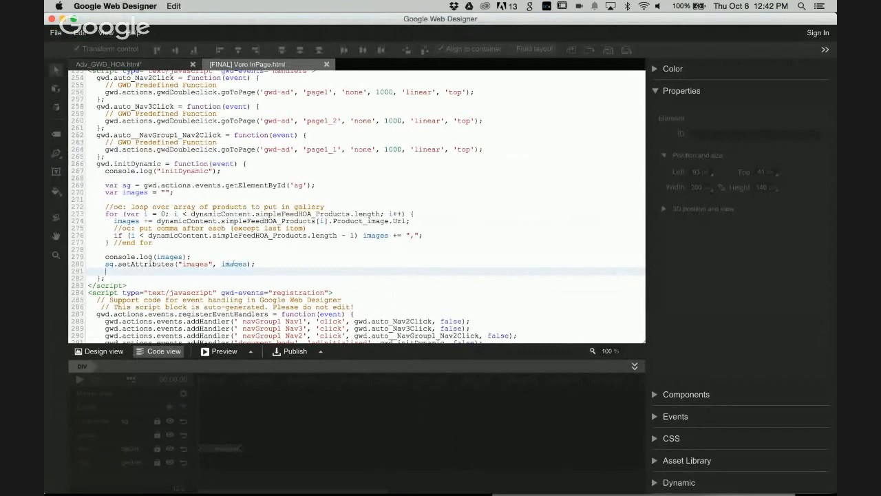
{"action": "left_click", "coordinate": [175, 256]}
{"action": "left_click", "coordinate": [175, 264]}
{"action": "key", "text": "BackSpace"}
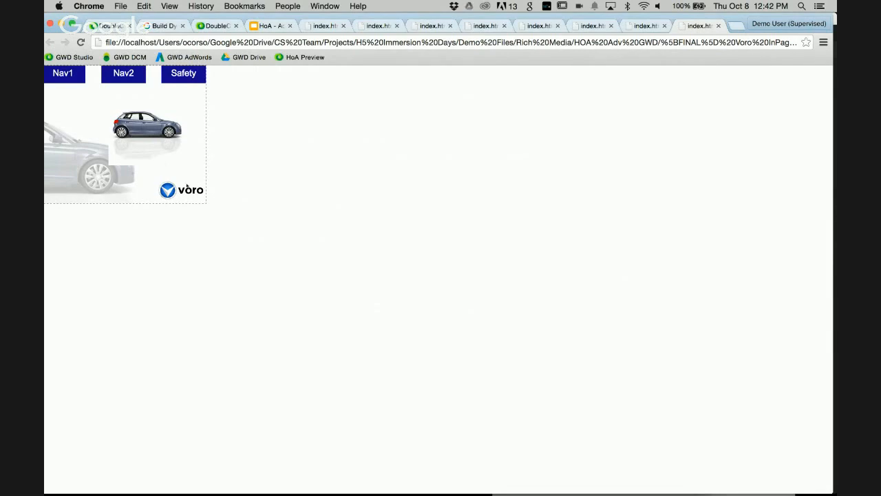
- Compare the corrected sg.setAttribute line with the gallery's car image in the Chrome preview
{"action": "key", "text": "super+Tab"}
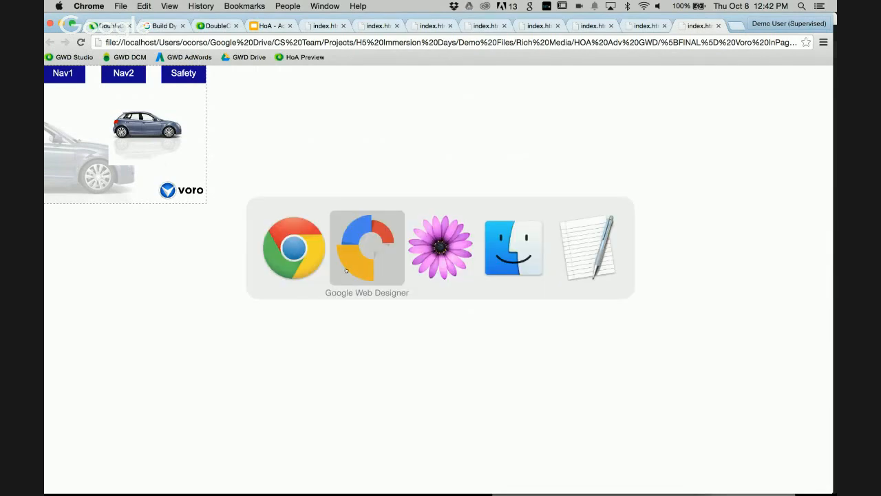
{"action": "left_click", "coordinate": [346, 269]}
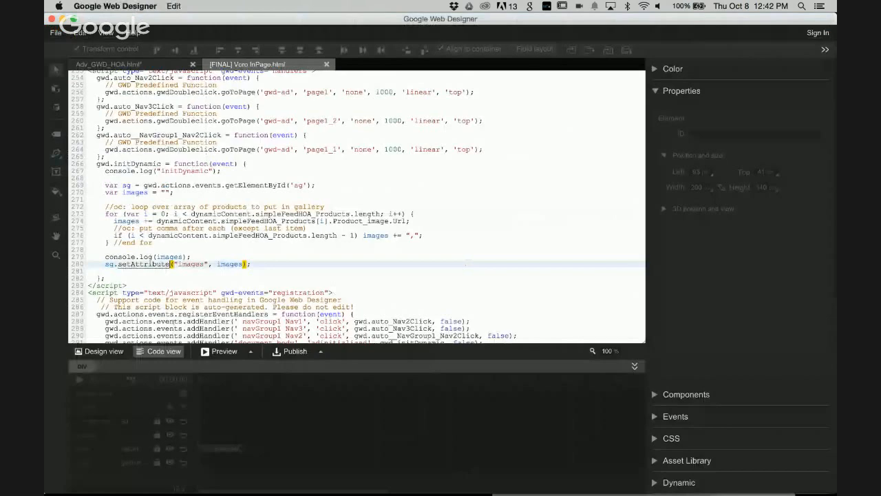
{"action": "key", "text": "super+Tab"}
{"action": "left_click", "coordinate": [380, 276]}
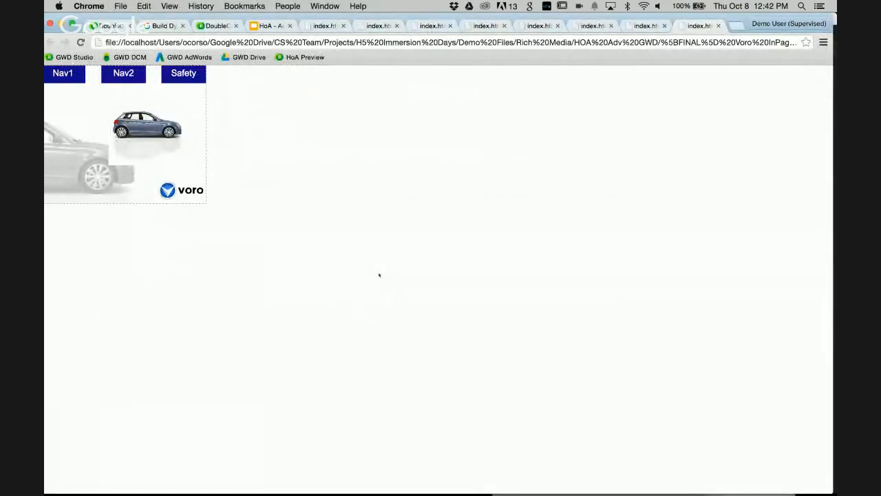
{"action": "mouse_move", "coordinate": [187, 134]}
{"action": "left_mouse_down"}
{"action": "mouse_move", "coordinate": [81, 112]}
{"action": "mouse_move", "coordinate": [187, 119]}
{"action": "left_mouse_up"}
- Switch to Google Web Designer, show the ad in Design view and open the settings for publishing to DoubleClick Studio
{"action": "key", "text": "super+Tab"}
{"action": "key", "text": "super+Tab"}
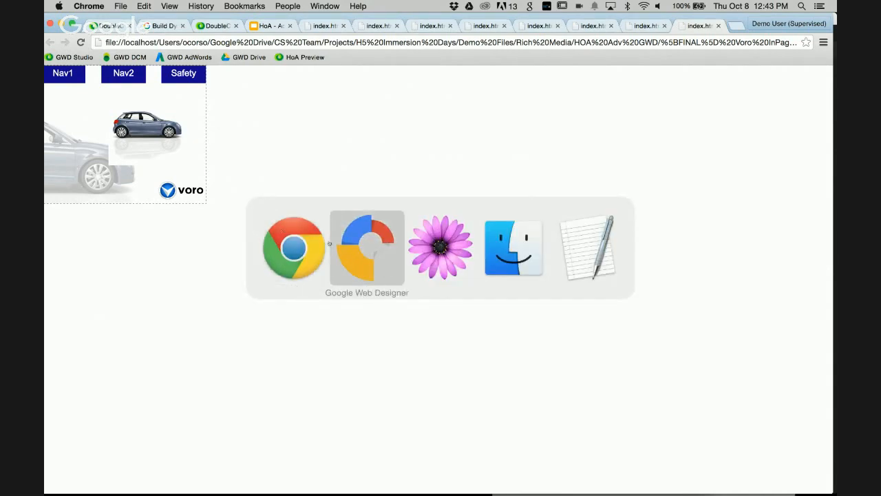
{"action": "left_click", "coordinate": [362, 245]}
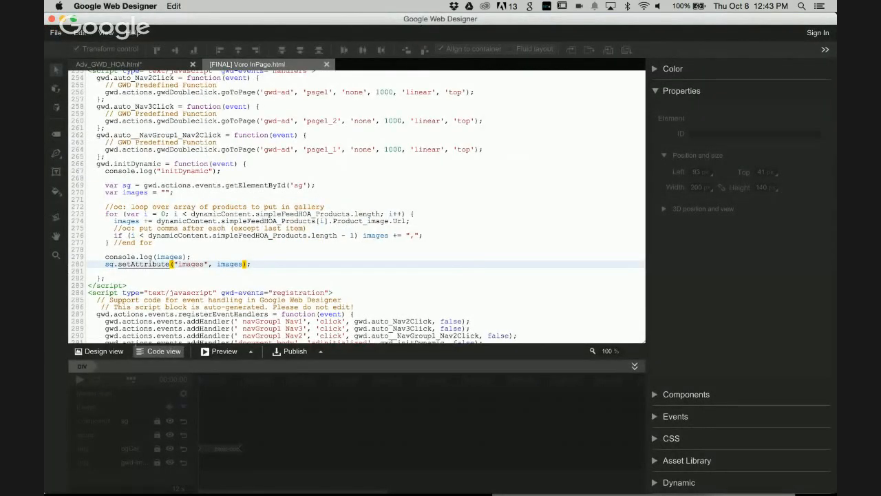
{"action": "left_click", "coordinate": [98, 351]}
{"action": "left_click", "coordinate": [294, 351]}
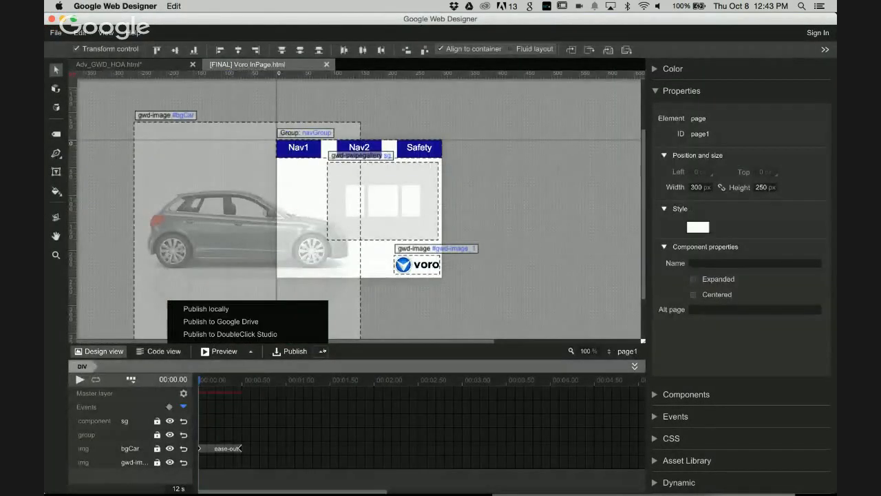
{"action": "left_click", "coordinate": [249, 320]}
{"action": "left_click", "coordinate": [440, 151]}
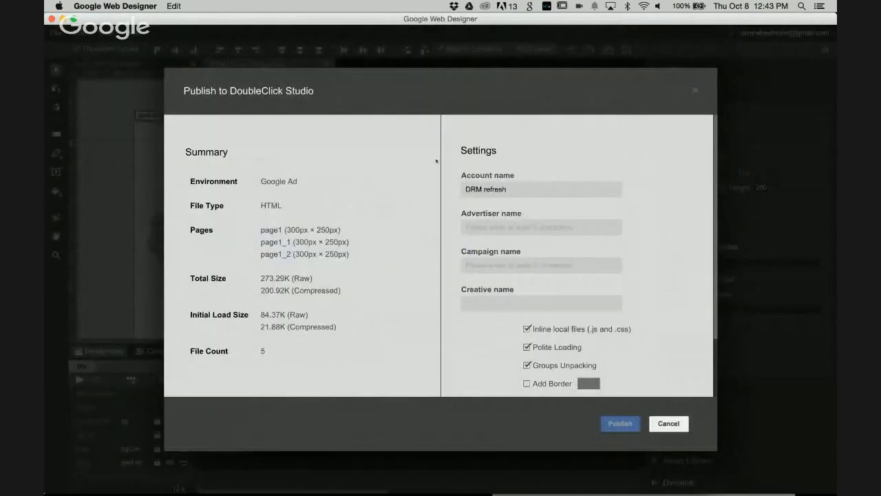
- Set the advertiser to Dynamic Hands On NAM and the campaign to HTML5 - Immersion Days: Advanced GWD
{"action": "left_click", "coordinate": [490, 221]}
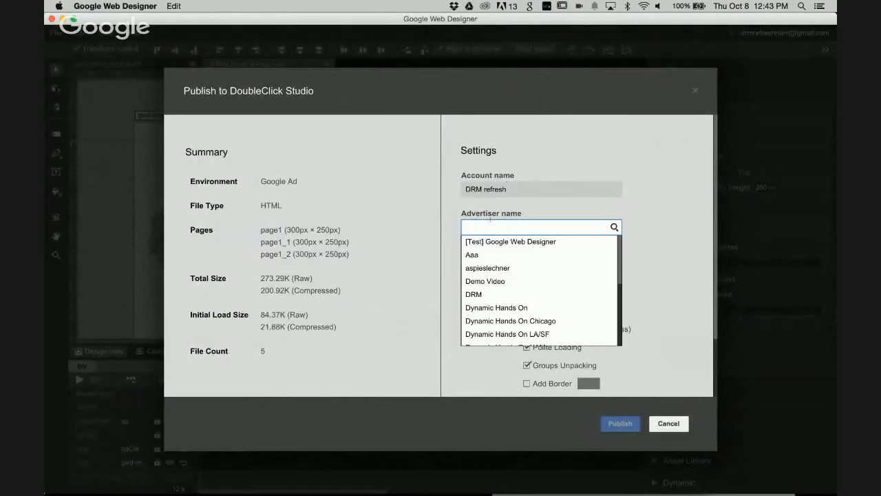
{"action": "scroll", "coordinate": [518, 307], "scroll_direction": "down", "scroll_amount": 3}
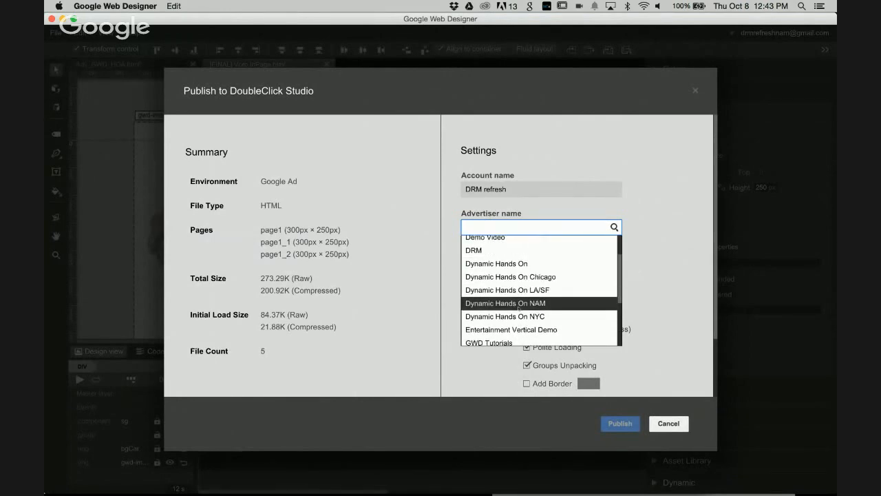
{"action": "left_click", "coordinate": [519, 307]}
{"action": "left_click", "coordinate": [524, 261]}
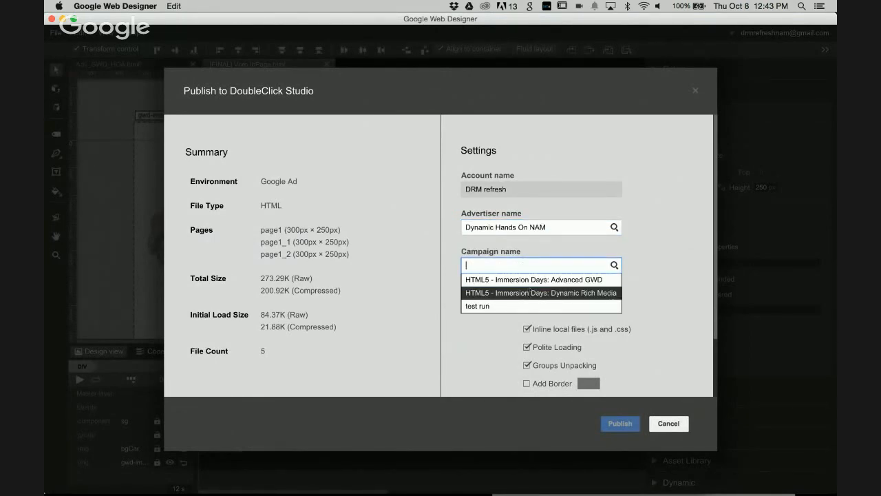
{"action": "left_click", "coordinate": [534, 282]}
- Create a creative named [FINAL] Voro Inpage and publish the ad to it
{"action": "left_click", "coordinate": [531, 304]}
{"action": "type", "text": "["}
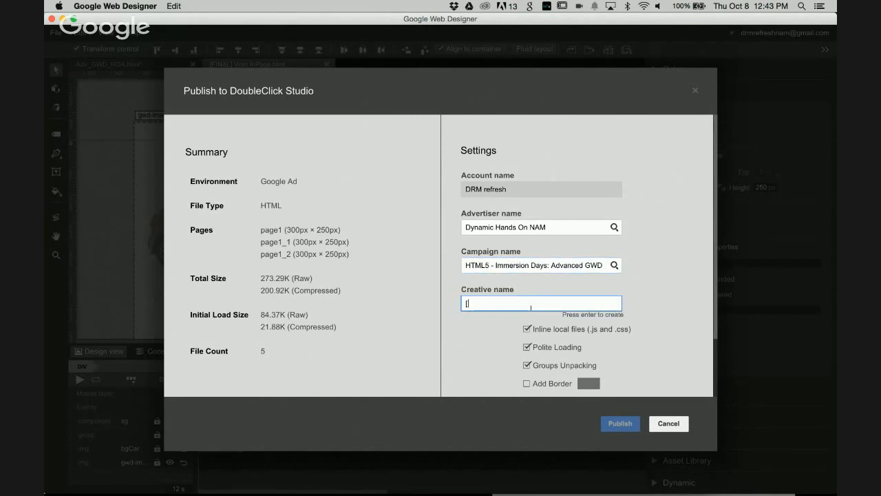
{"action": "type", "text": "FINAL] Voro Inpage"}
{"action": "key", "text": "Return"}
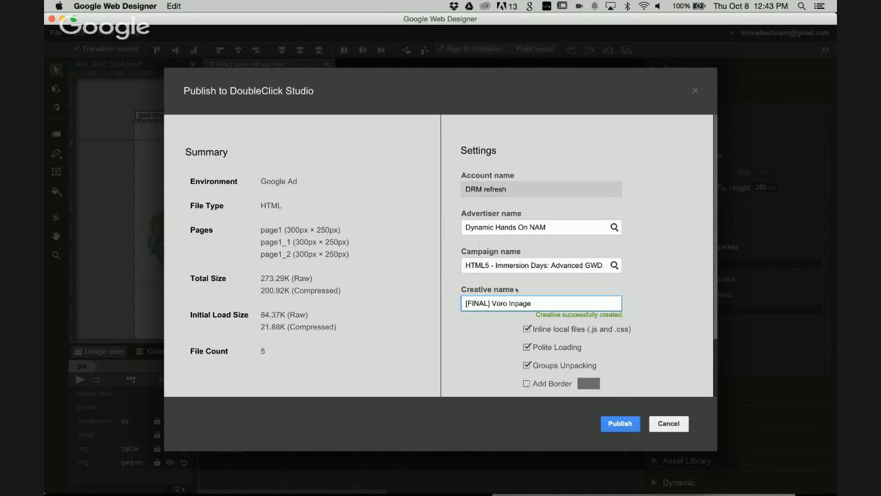
{"action": "left_click", "coordinate": [611, 422]}
{"action": "left_click", "coordinate": [619, 423]}
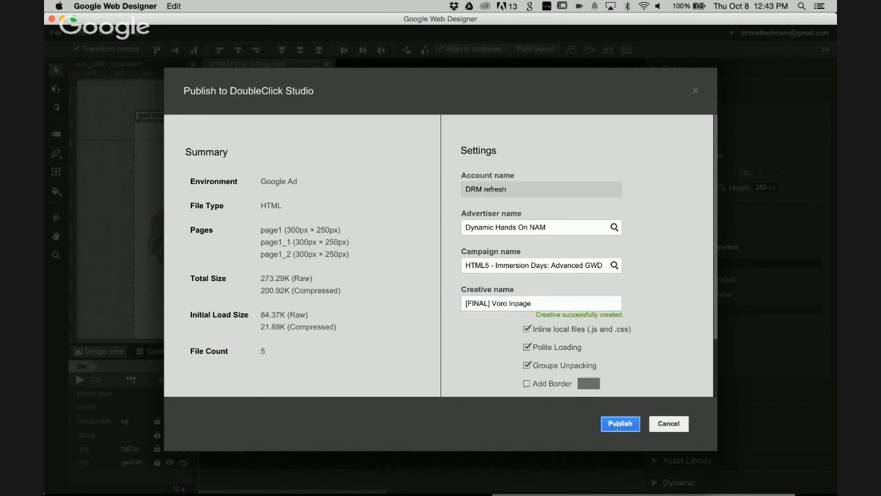
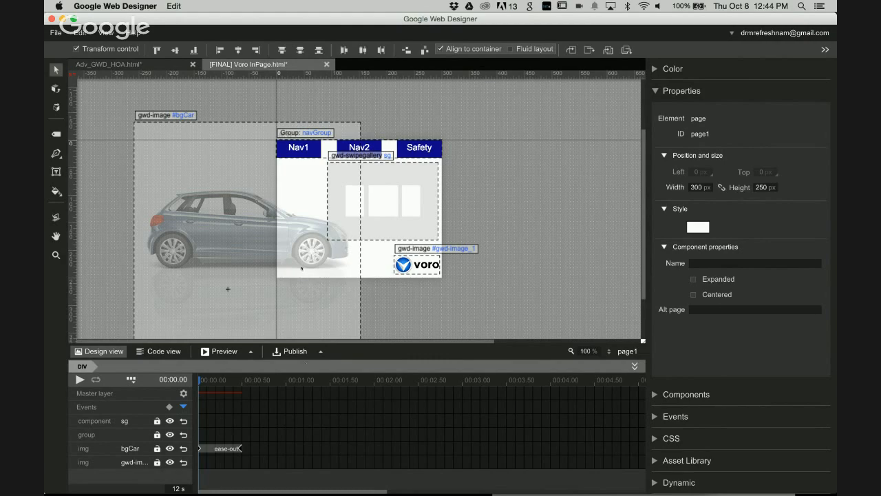
- Switch to Chrome and open the [FINAL] Voro Inpage creative from the Advanced GWD campaign in DoubleClick Studio
{"action": "key", "text": "super+Tab"}
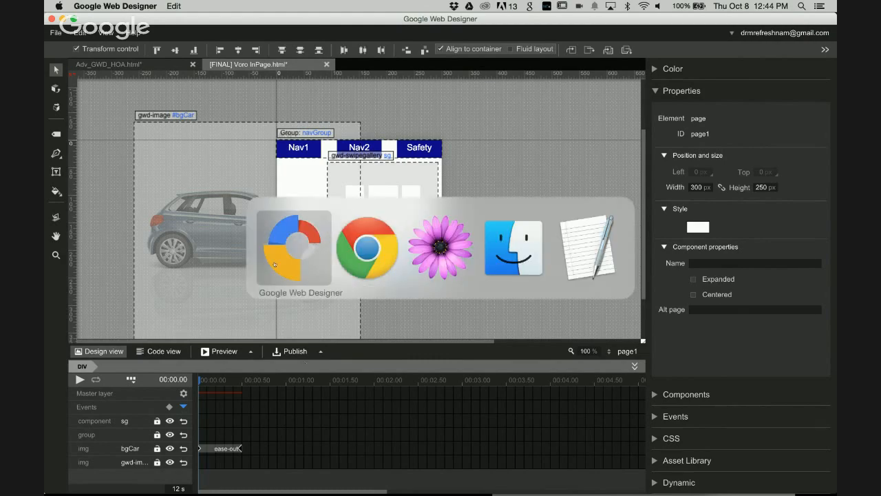
{"action": "left_click", "coordinate": [352, 246]}
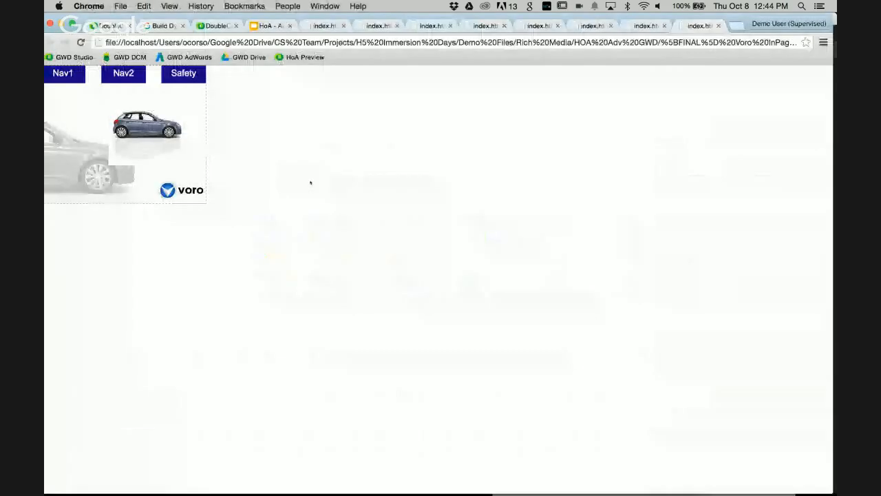
{"action": "left_click", "coordinate": [213, 27]}
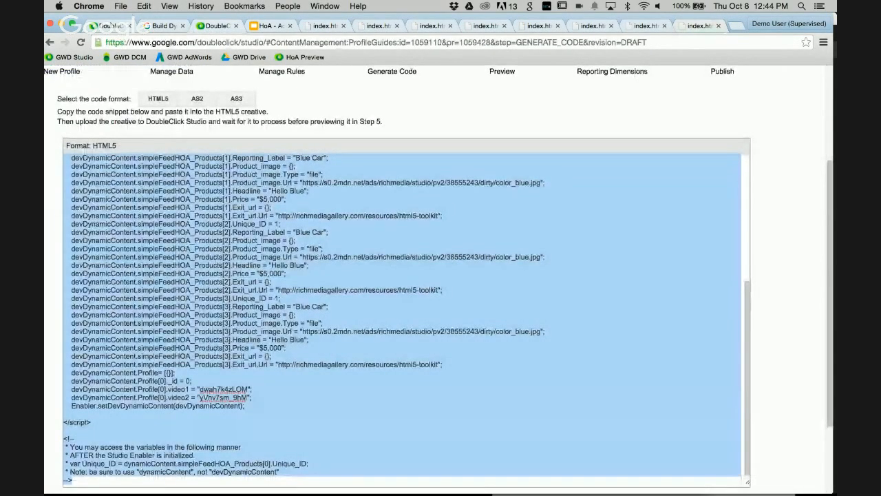
{"action": "left_click", "coordinate": [110, 26]}
{"action": "left_click", "coordinate": [307, 158]}
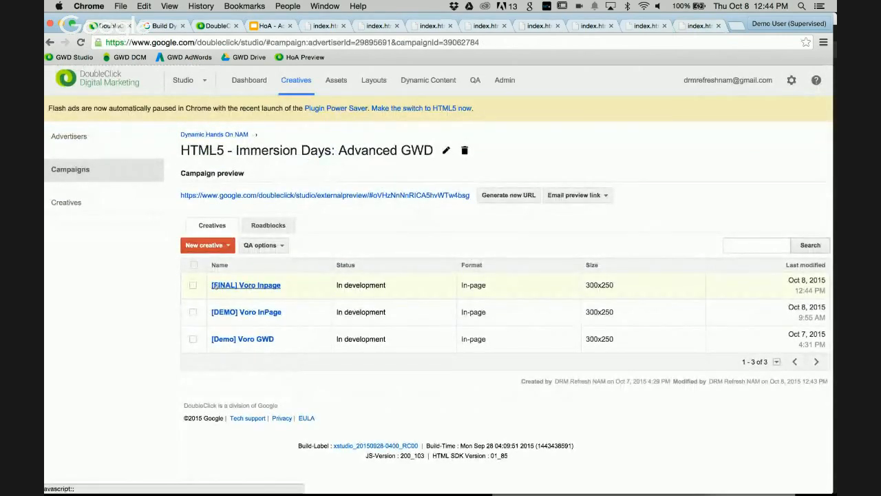
{"action": "left_click", "coordinate": [257, 284]}
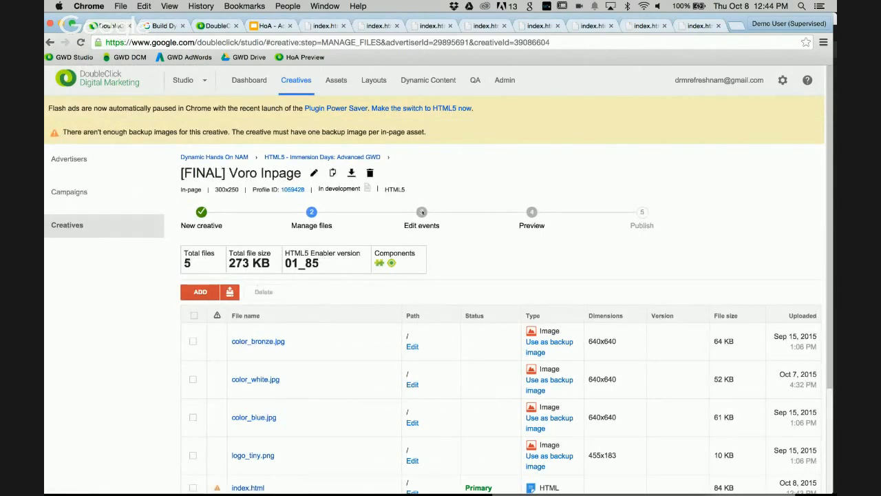
- Preview the [FINAL] Voro Inpage creative in Studio, check the dynamic profile's generated code and try the ad's Nav2 button
{"action": "left_click", "coordinate": [544, 214]}
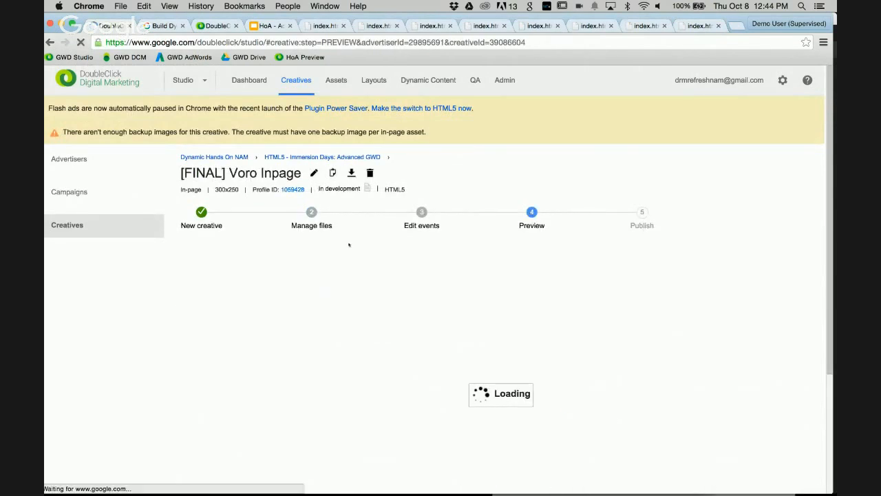
{"action": "scroll", "coordinate": [340, 351], "scroll_direction": "down", "scroll_amount": 2}
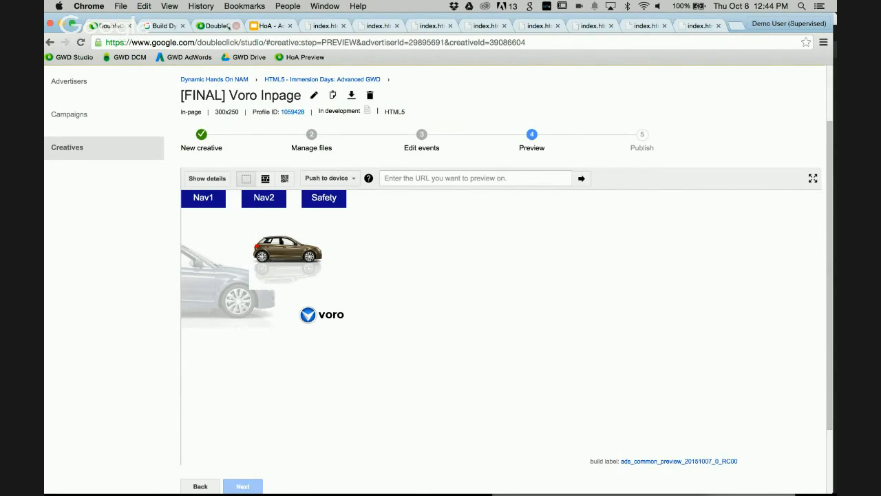
{"action": "left_click", "coordinate": [218, 26]}
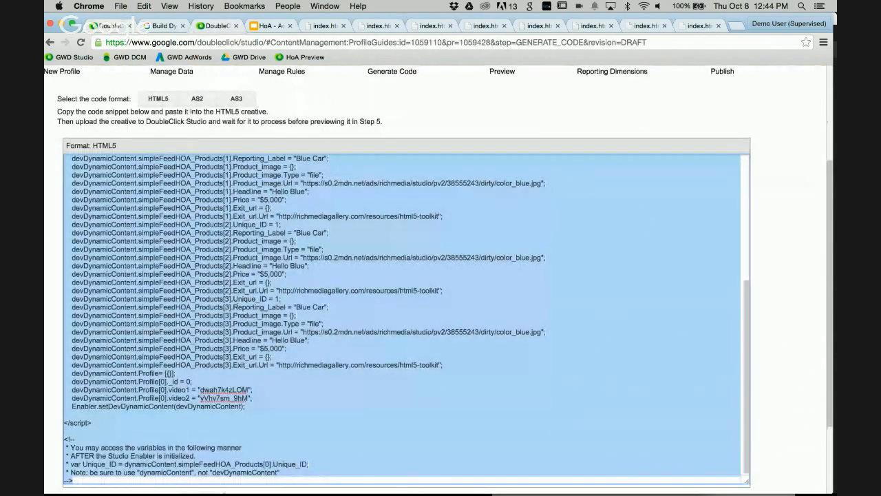
{"action": "scroll", "coordinate": [394, 389], "scroll_direction": "up", "scroll_amount": 5}
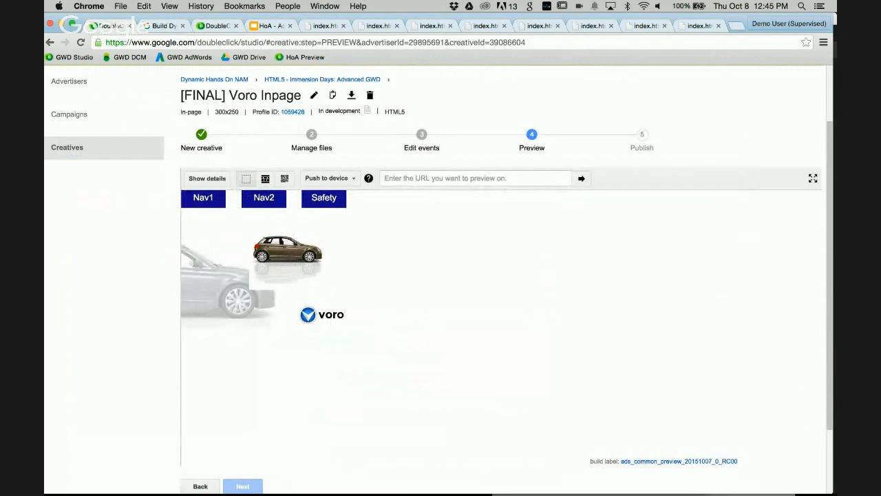
{"action": "left_click", "coordinate": [252, 202]}
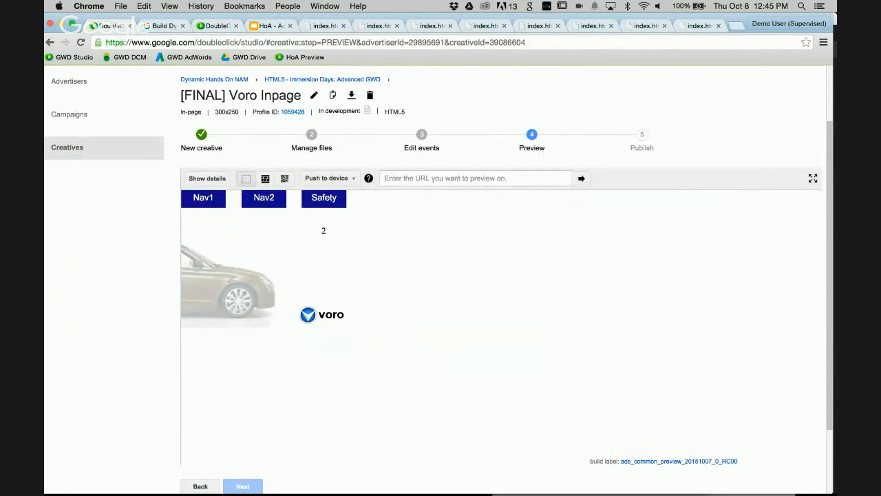
- Switch to Google Web Designer and add the rule .pointer{ cursor: pointer;} at the start of the main CSS style block in the code
{"action": "key", "text": "super+Tab"}
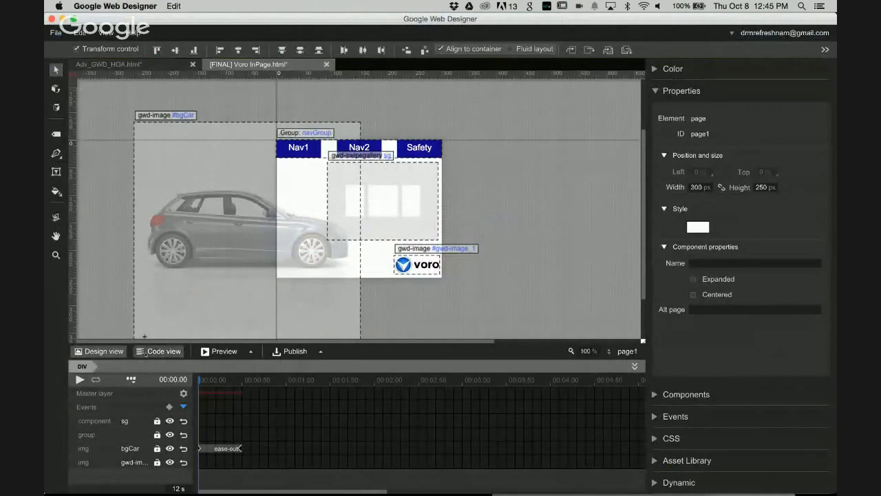
{"action": "left_click", "coordinate": [158, 351]}
{"action": "left_click", "coordinate": [197, 183]}
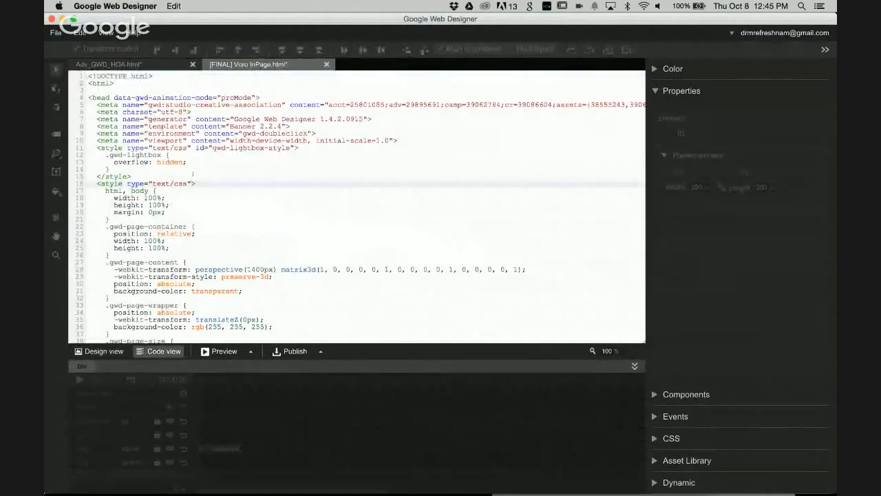
{"action": "key", "text": "Return"}
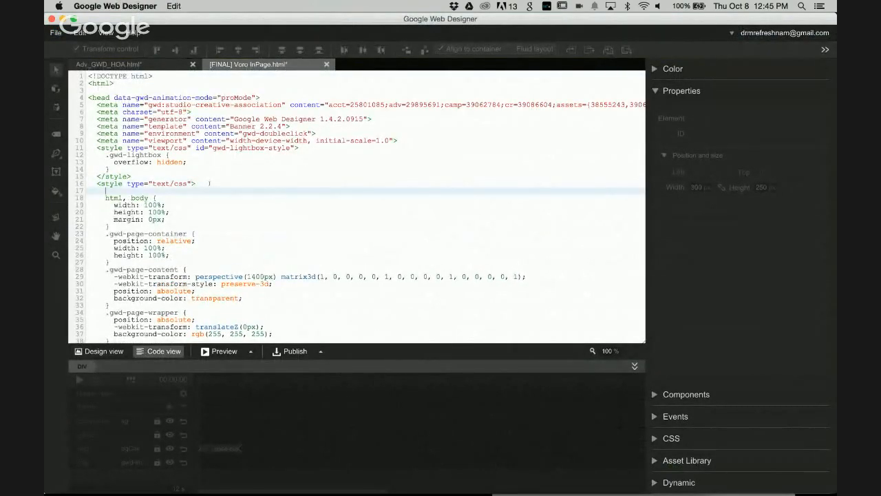
{"action": "type", "text": ".pointer{ cursor: pointer;}"}
{"action": "left_click_drag", "start_coordinate": [233, 195], "coordinate": [165, 191]}
{"action": "left_click_drag", "start_coordinate": [105, 190], "coordinate": [242, 189]}
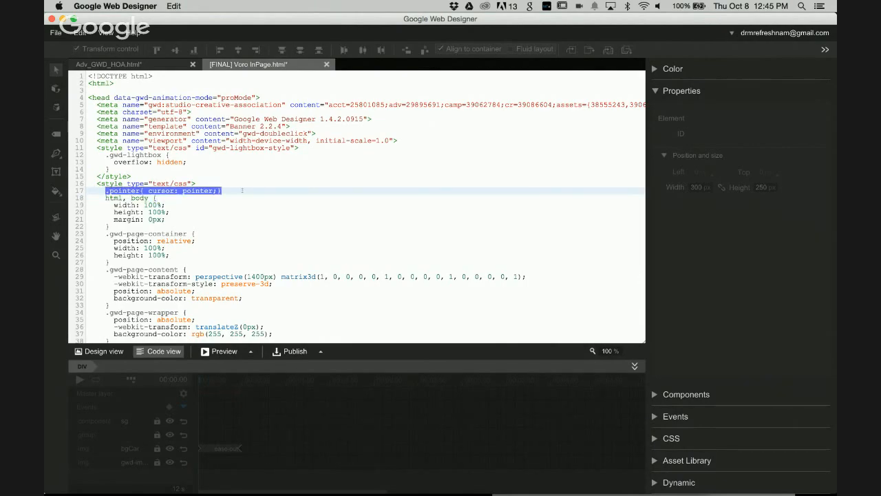
- Add the class pointer to the Nav2 div in the navGroup1 template code and copy the class name
{"action": "scroll", "coordinate": [233, 192], "scroll_direction": "down", "scroll_amount": 5}
{"action": "scroll", "coordinate": [231, 192], "scroll_direction": "down", "scroll_amount": 15}
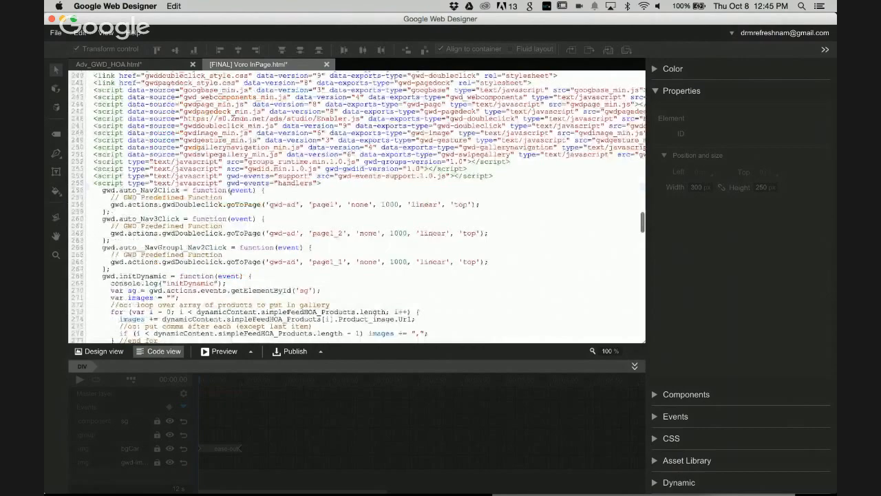
{"action": "scroll", "coordinate": [231, 191], "scroll_direction": "up", "scroll_amount": 12}
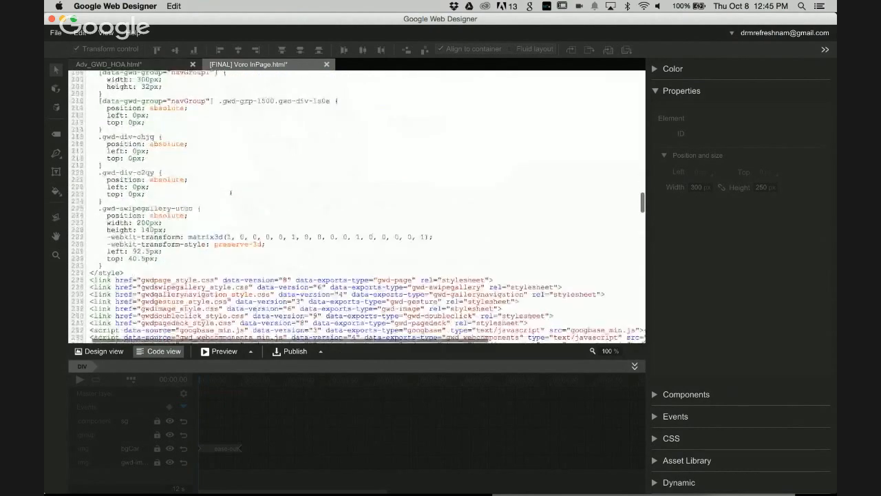
{"action": "scroll", "coordinate": [231, 191], "scroll_direction": "down", "scroll_amount": 8}
{"action": "scroll", "coordinate": [230, 190], "scroll_direction": "down", "scroll_amount": 10}
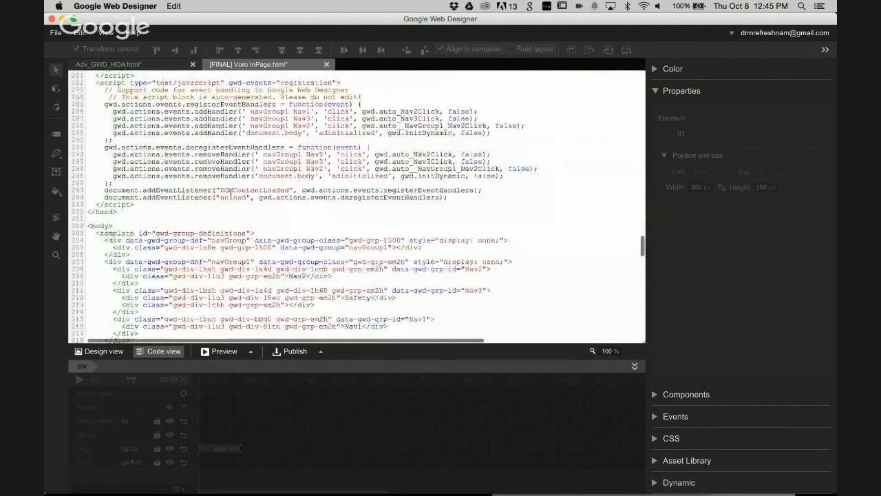
{"action": "scroll", "coordinate": [230, 195], "scroll_direction": "down", "scroll_amount": 1}
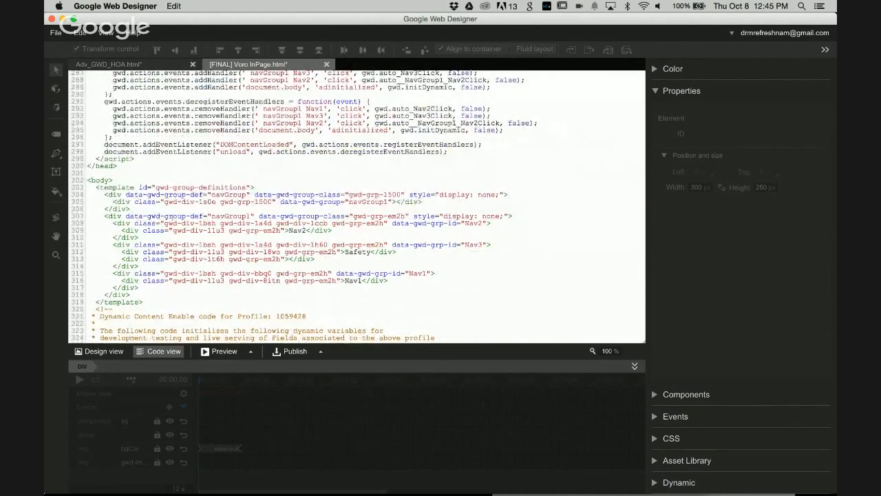
{"action": "left_click", "coordinate": [163, 223]}
{"action": "type", "text": "pointer"}
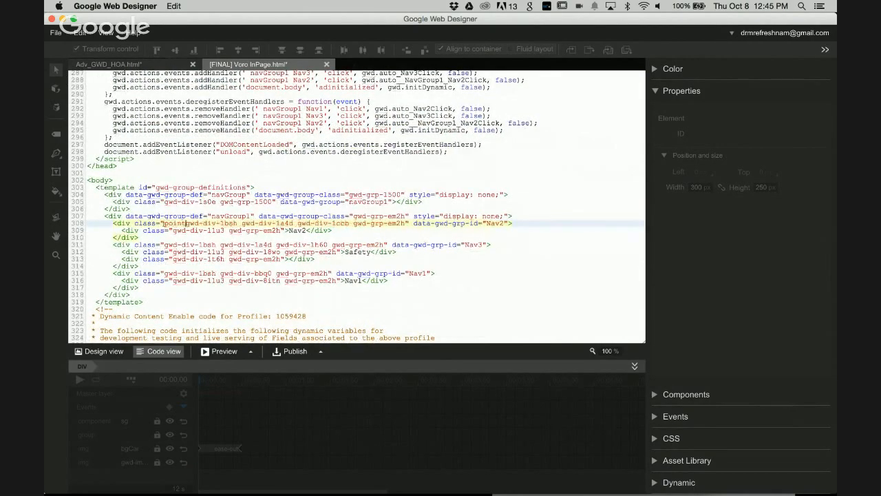
{"action": "left_click_drag", "start_coordinate": [199, 223], "coordinate": [163, 223]}
{"action": "key", "text": "super+c"}
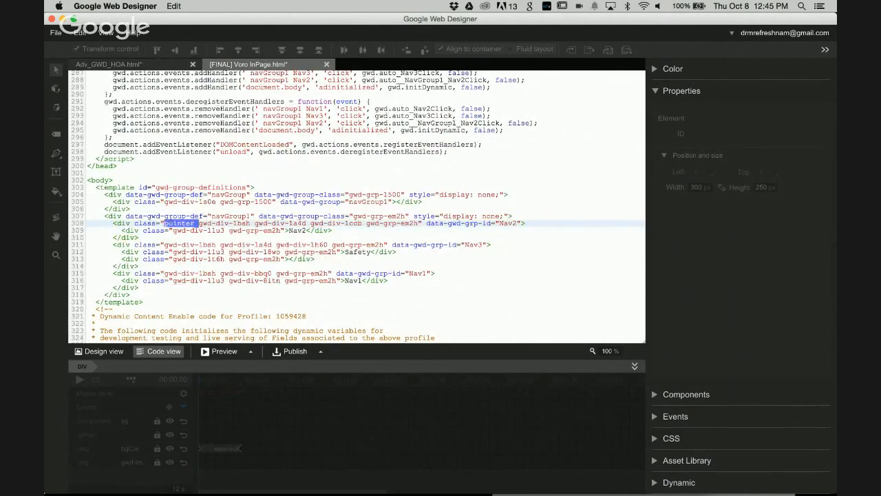
- Paste the pointer class into the class attributes of the Nav3 and Nav1 divs in the navGroup1 template
{"action": "key", "text": "Down"}
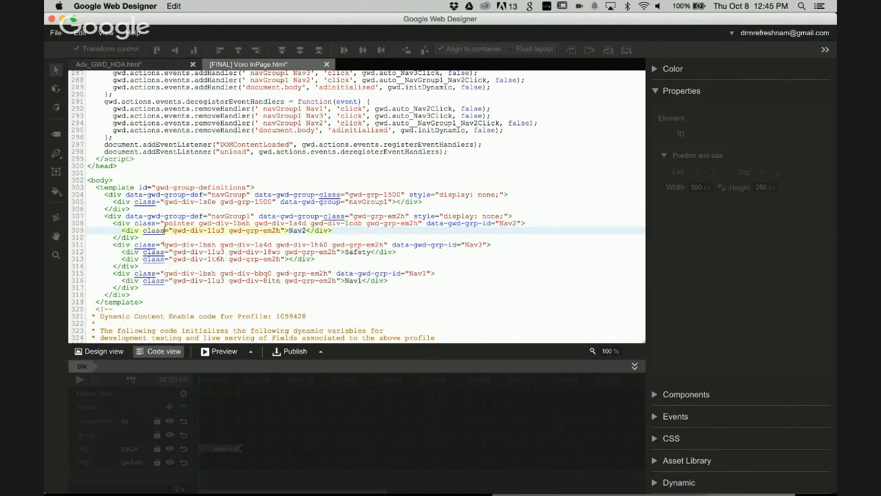
{"action": "key", "text": "Down"}
{"action": "key", "text": "Down"}
{"action": "key", "text": "super+v"}
{"action": "left_click", "coordinate": [163, 274]}
{"action": "key", "text": "super+v"}
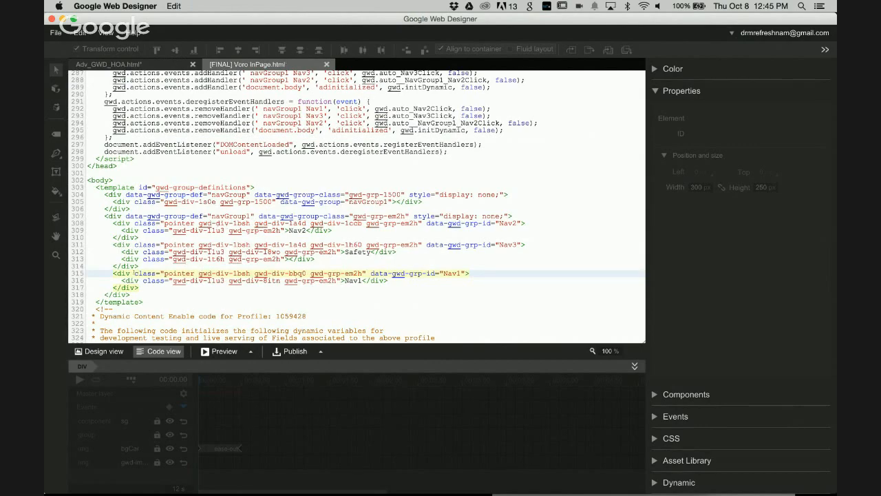
- Preview the ad in Chrome to check the cursor over the navigation buttons, and return to the code in Google Web Designer
{"action": "left_click", "coordinate": [220, 351]}
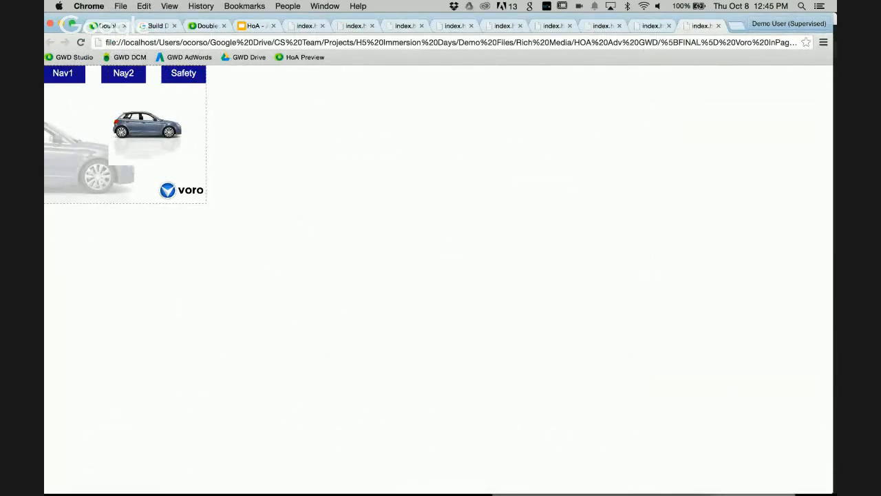
{"action": "key", "text": "super+Tab"}
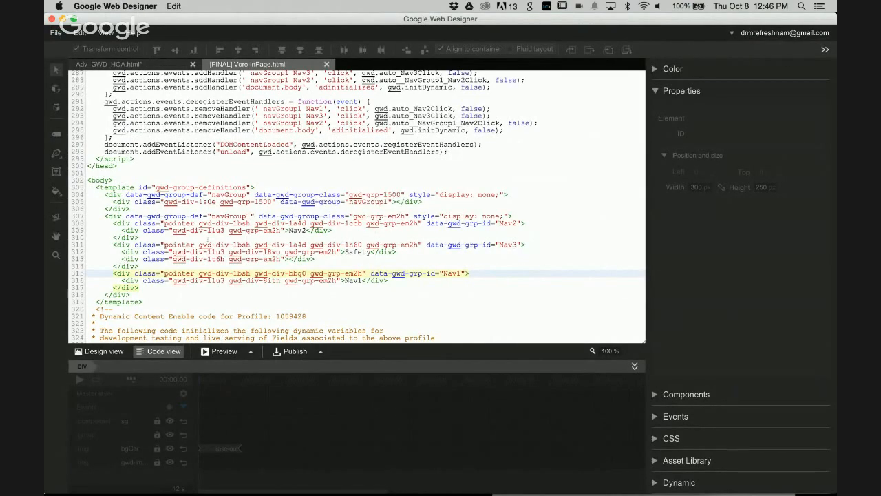
{"action": "scroll", "coordinate": [185, 286], "scroll_direction": "down", "scroll_amount": 5}
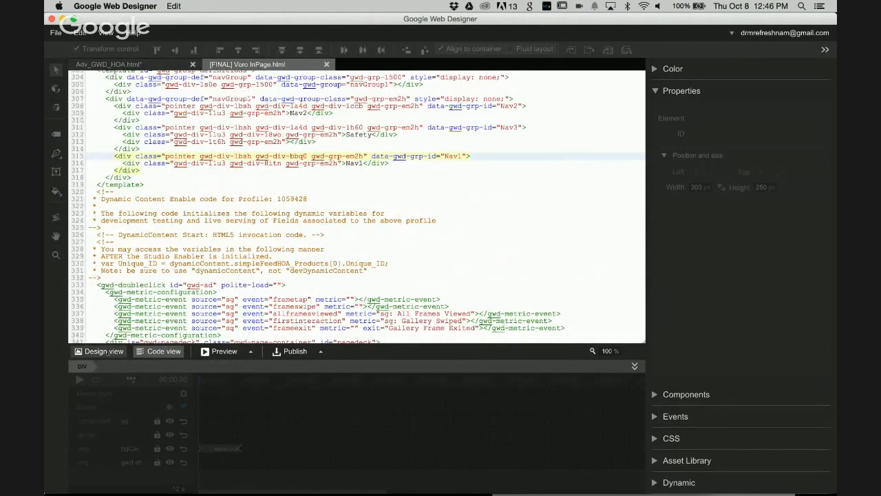
- Show page1_1 in Design view and delete the placeholder text div containing 2
{"action": "left_click", "coordinate": [100, 351]}
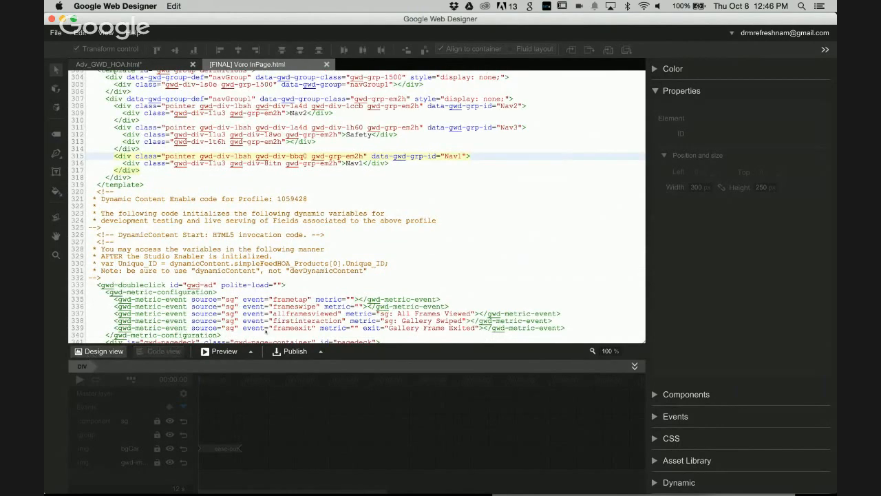
{"action": "left_click", "coordinate": [622, 351]}
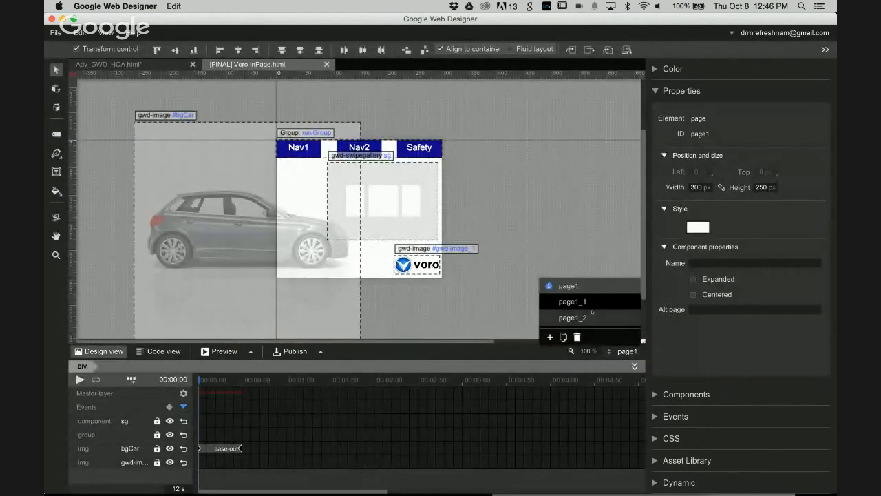
{"action": "left_click", "coordinate": [592, 302]}
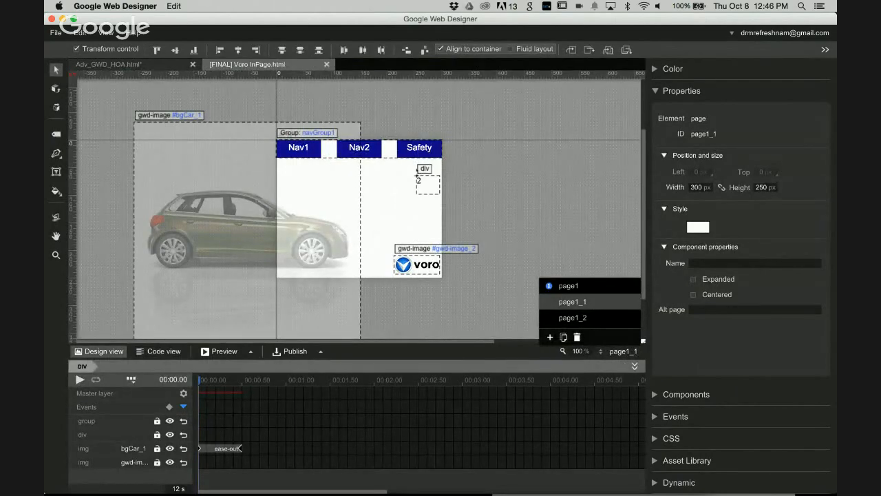
{"action": "left_click", "coordinate": [423, 184]}
{"action": "key", "text": "Delete"}
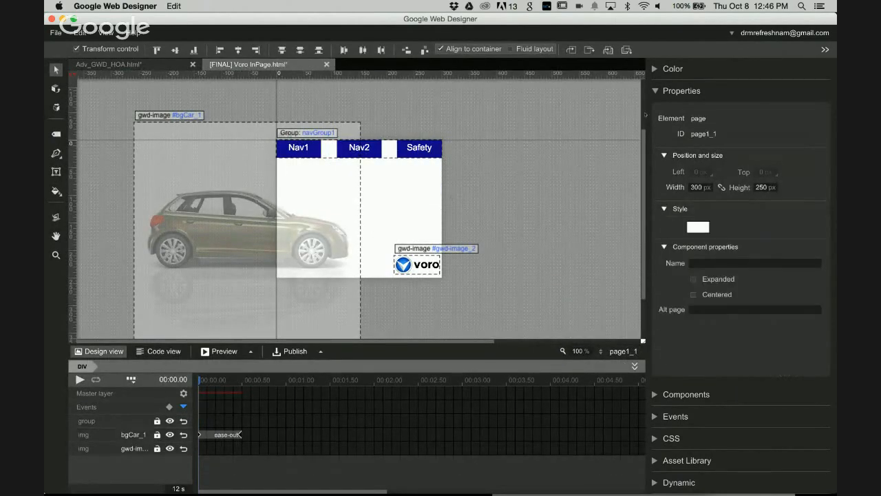
- Place a YouTube component below the navigation buttons on page1_1, at about left 89 px and top 39 px, and show its properties
{"action": "left_click", "coordinate": [655, 92]}
{"action": "left_click", "coordinate": [657, 113]}
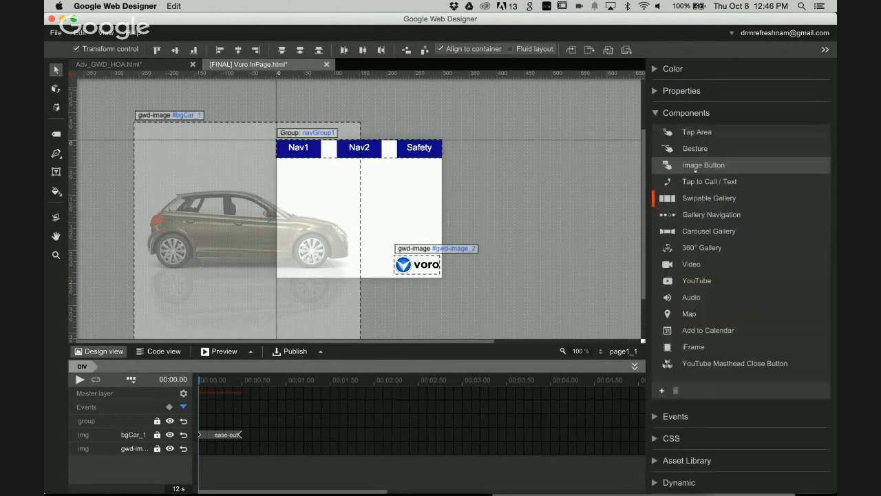
{"action": "left_click_drag", "start_coordinate": [702, 281], "coordinate": [358, 170]}
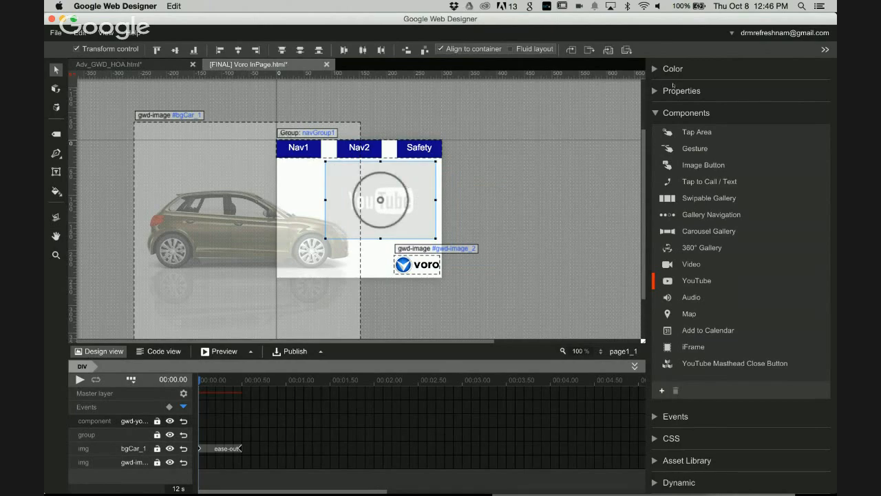
{"action": "left_click", "coordinate": [656, 112]}
{"action": "left_click", "coordinate": [655, 92]}
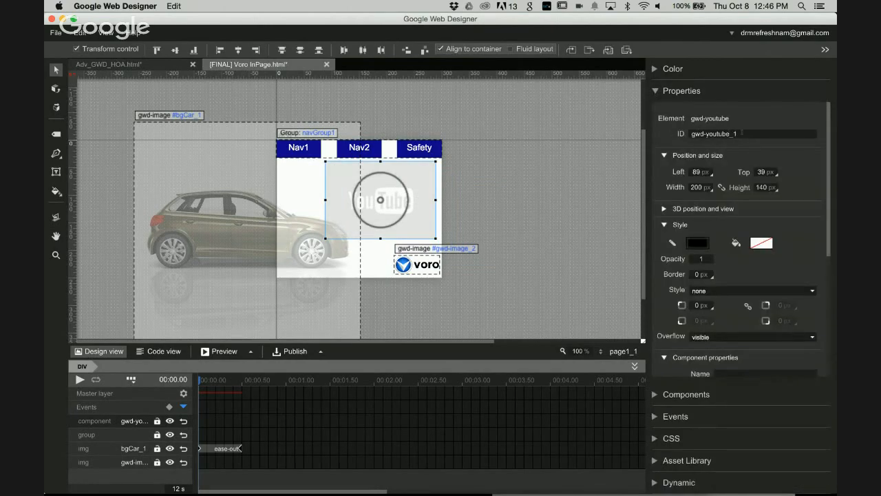
- Set both the ID and the component name of the YouTube player to myYTPlayer
{"action": "left_click", "coordinate": [729, 134]}
{"action": "type", "text": "my"}
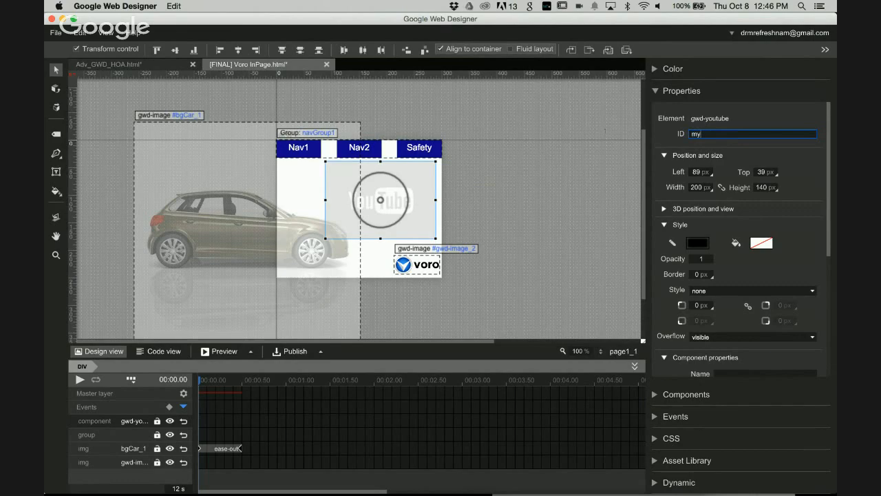
{"action": "type", "text": "YTPlayer"}
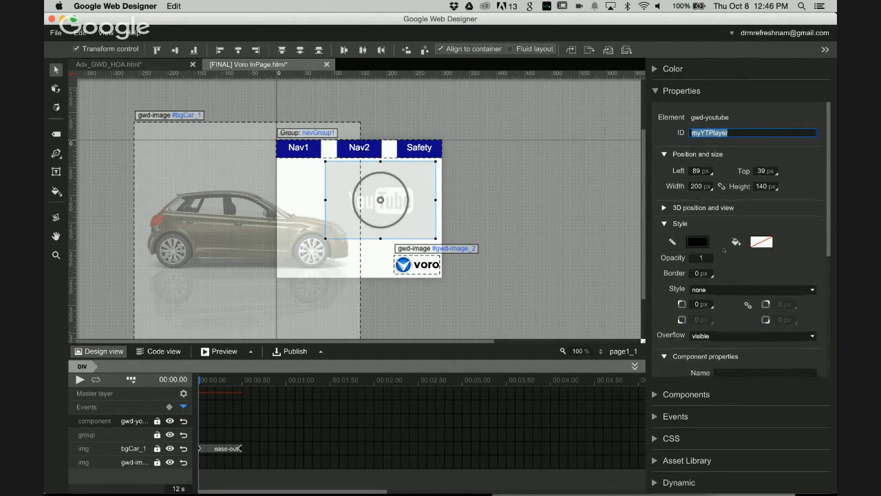
{"action": "scroll", "coordinate": [723, 251], "scroll_direction": "down", "scroll_amount": 5}
{"action": "left_click", "coordinate": [735, 159]}
{"action": "type", "text": "myYTPlayer"}
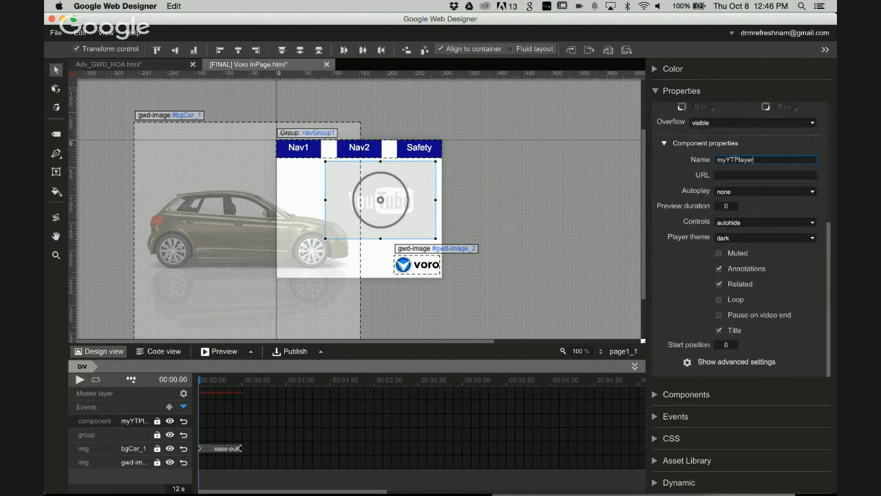
{"action": "key", "text": "Return"}
- In the code, start declaring a variable ytp at the end of the initDynamic function, below the images attribute line
{"action": "left_click", "coordinate": [158, 351]}
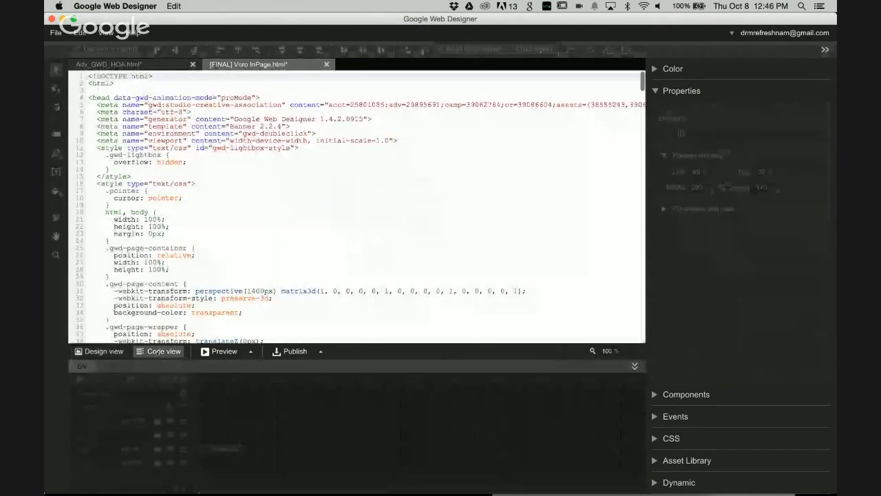
{"action": "scroll", "coordinate": [157, 334], "scroll_direction": "down", "scroll_amount": 20}
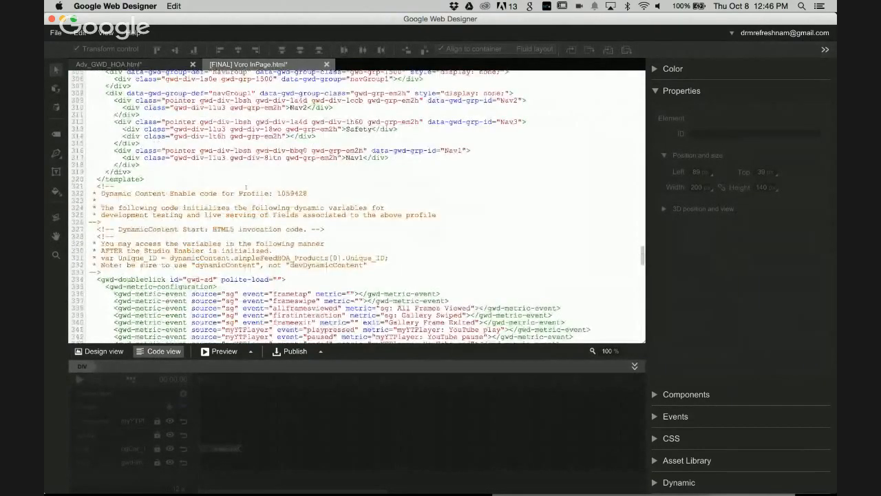
{"action": "scroll", "coordinate": [246, 185], "scroll_direction": "down", "scroll_amount": 10}
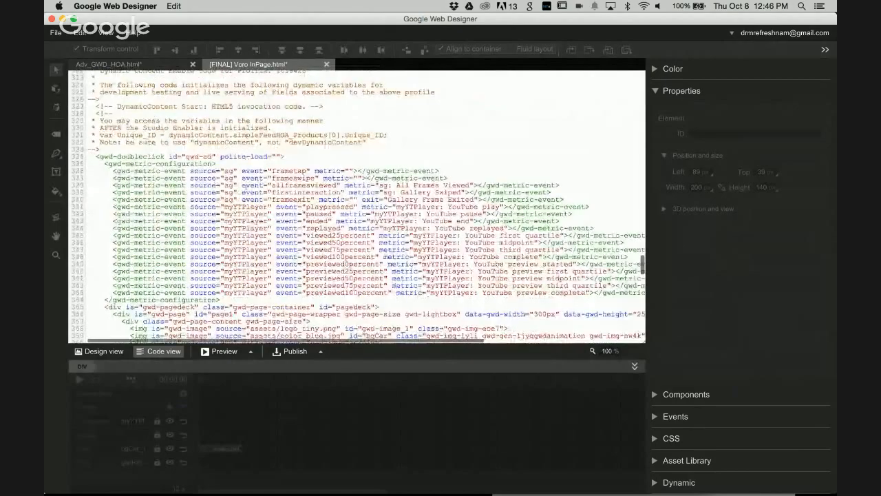
{"action": "scroll", "coordinate": [242, 186], "scroll_direction": "down", "scroll_amount": 5}
{"action": "scroll", "coordinate": [245, 187], "scroll_direction": "up", "scroll_amount": 15}
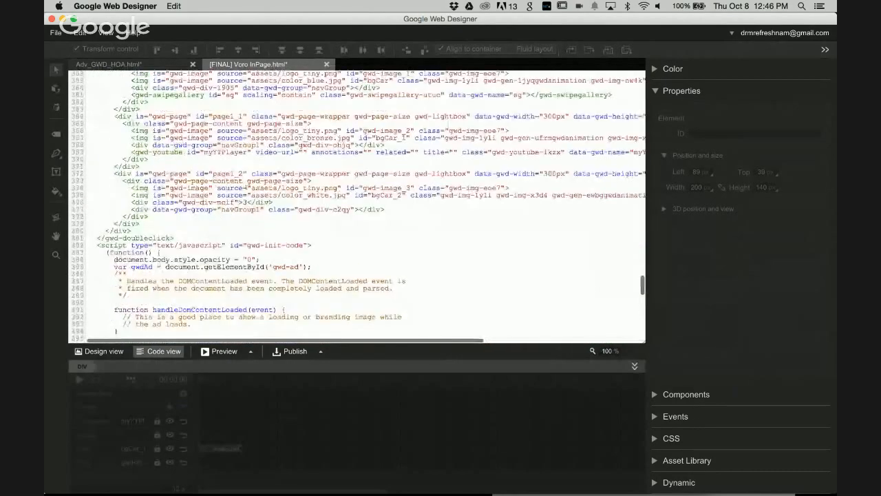
{"action": "scroll", "coordinate": [246, 187], "scroll_direction": "up", "scroll_amount": 10}
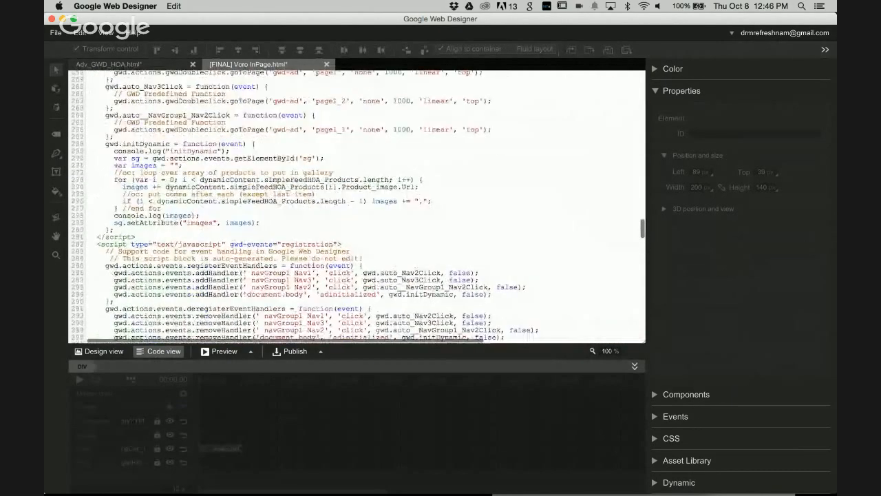
{"action": "left_click", "coordinate": [273, 228]}
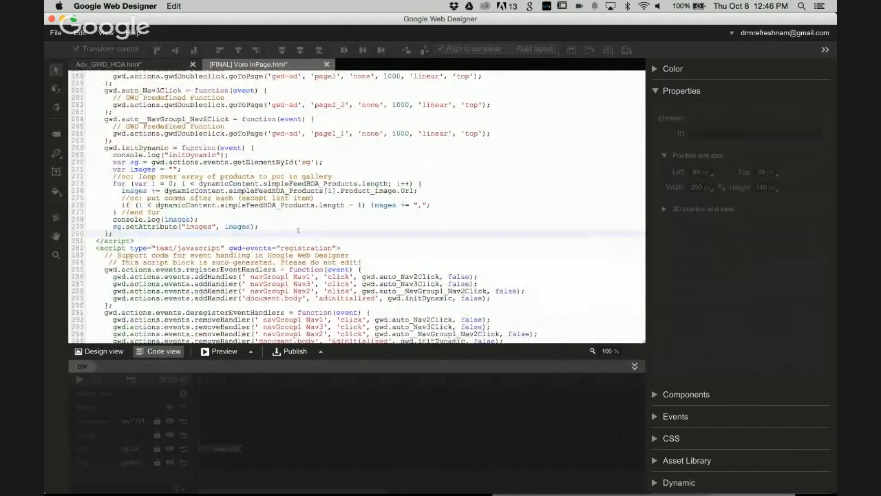
{"action": "key", "text": "Return"}
{"action": "key", "text": "Return"}
{"action": "type", "text": "var "}
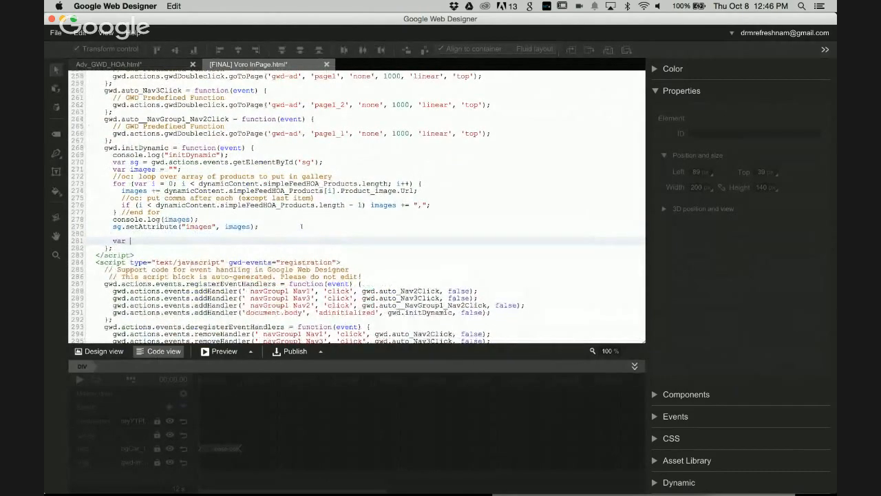
{"action": "type", "text": "ytp ="}
- Assign ytp the gwd.actions.events.getElementById call copied from the sg line, with myYTPlayer as the element ID
{"action": "left_click_drag", "start_coordinate": [324, 163], "coordinate": [152, 165]}
{"action": "key", "text": "super+c"}
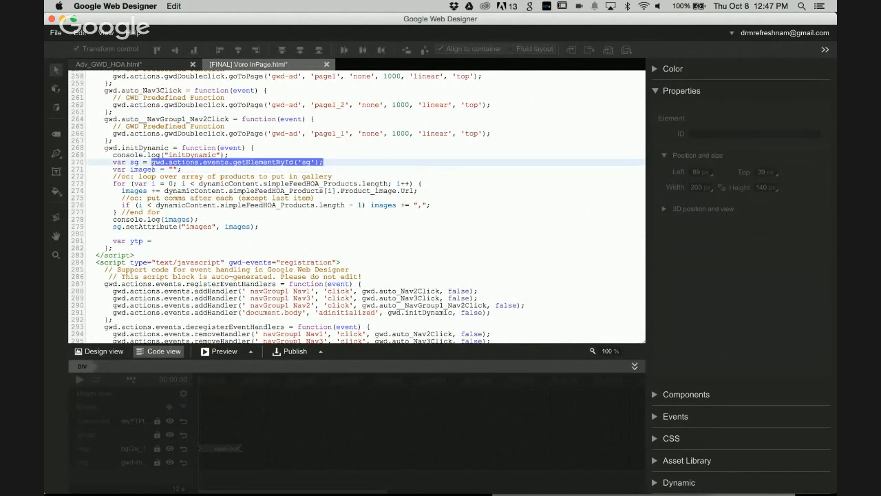
{"action": "left_click", "coordinate": [165, 240]}
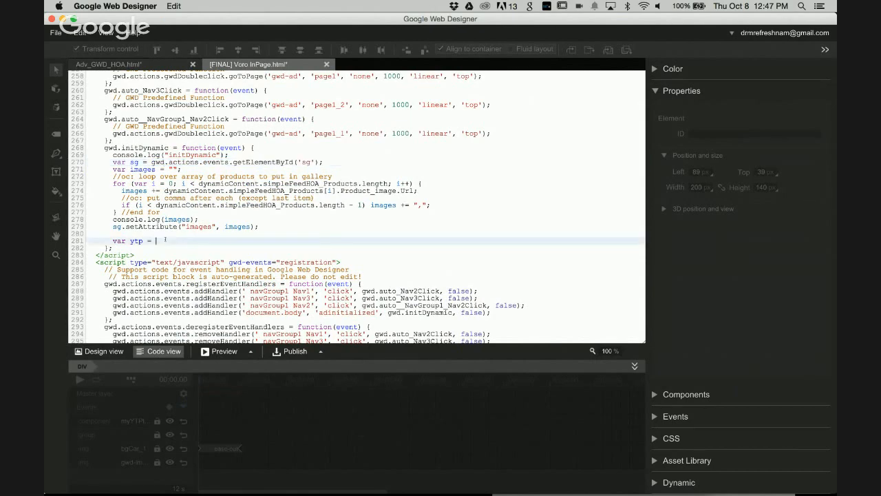
{"action": "key", "text": "super+v"}
{"action": "double_click", "coordinate": [308, 241]}
{"action": "type", "text": "myY"}
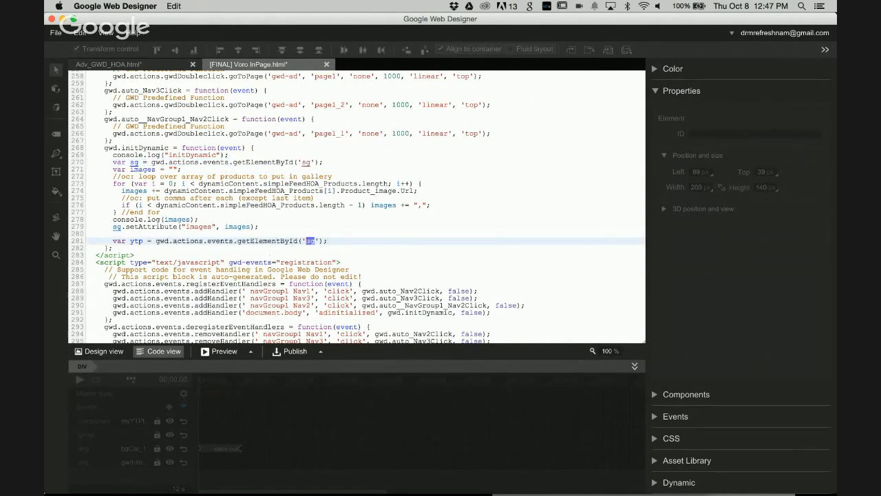
{"action": "type", "text": "TPlayer"}
- Start a ytp.setAttribute(" call on the line below the ytp variable
{"action": "key", "text": "End"}
{"action": "key", "text": "Return"}
{"action": "type", "text": "ytp"}
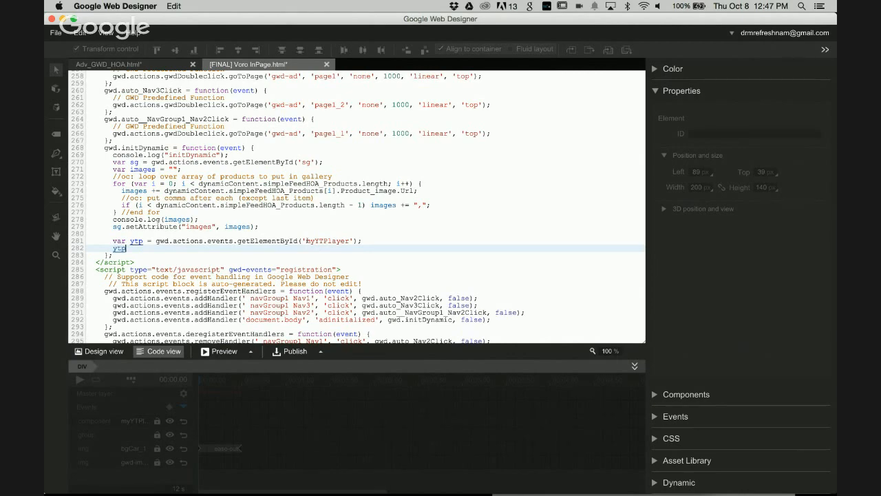
{"action": "type", "text": ".setAttribute(\""}
{"action": "key", "text": "super+Tab"}
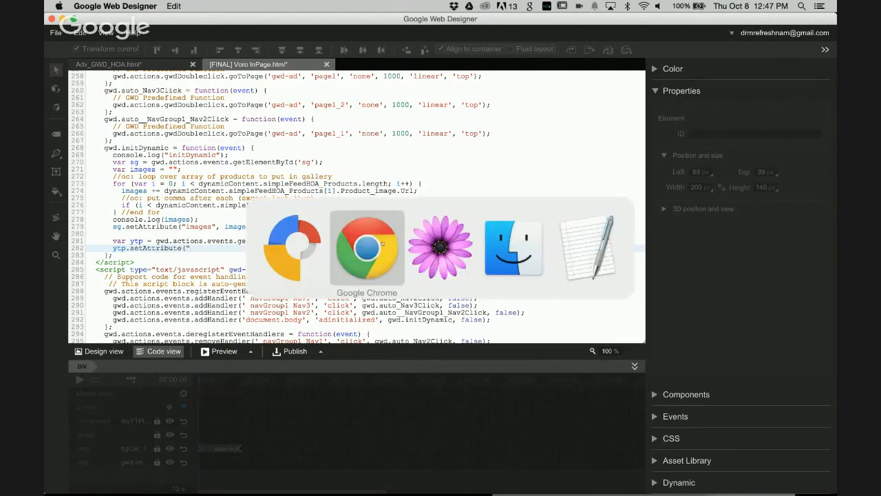
{"action": "left_click", "coordinate": [290, 247]}
- Copy the Profile[0].video1 reference, without its devD prefix, from the devDynamicContent block at the end of the code
{"action": "scroll", "coordinate": [292, 207], "scroll_direction": "down", "scroll_amount": 10}
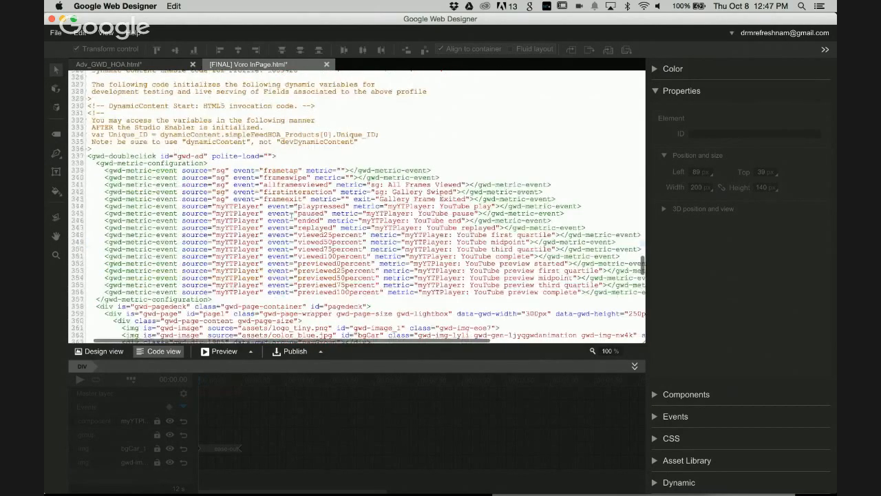
{"action": "scroll", "coordinate": [292, 216], "scroll_direction": "down", "scroll_amount": 15}
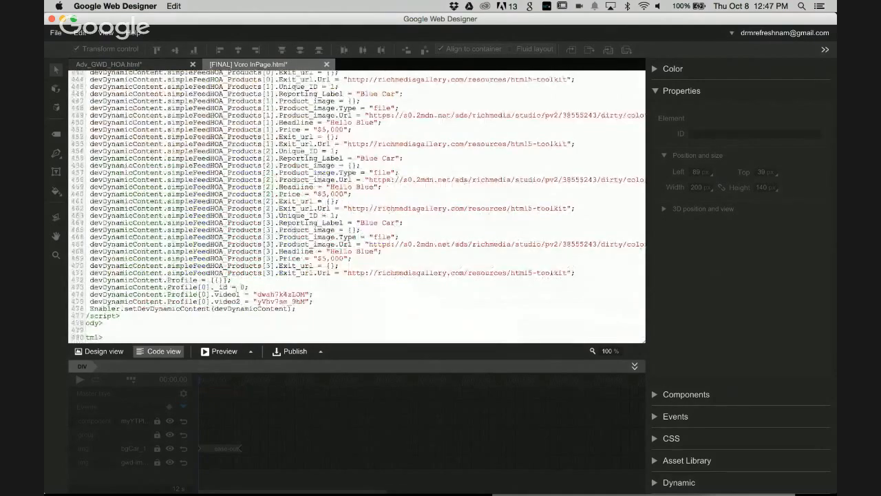
{"action": "left_click_drag", "start_coordinate": [241, 294], "coordinate": [106, 294]}
{"action": "key", "text": "super+c"}
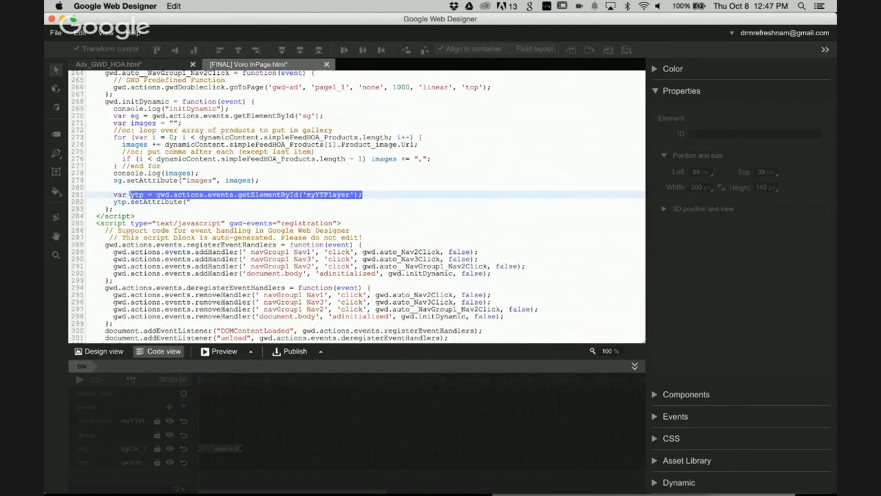
- Switch to Chrome and close the old index.html preview tabs, back to the HoA - Advanced GWD presentation
{"action": "left_click_drag", "start_coordinate": [129, 194], "coordinate": [121, 195]}
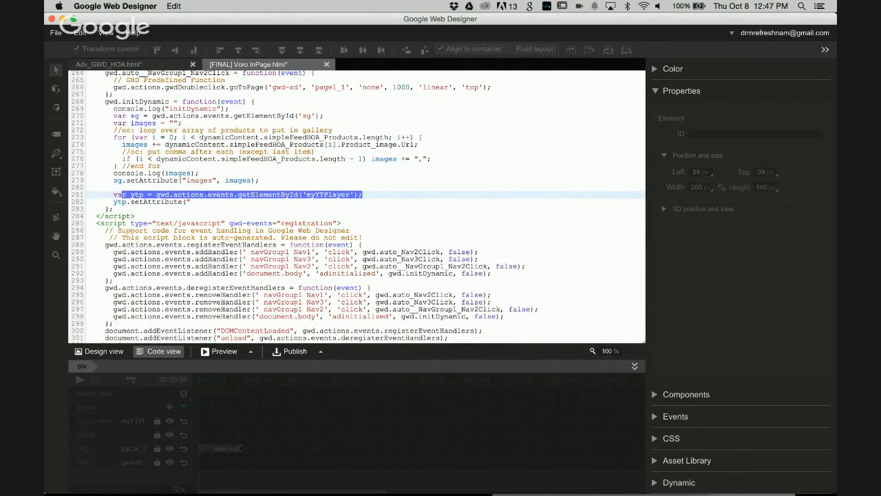
{"action": "key", "text": "super+Tab"}
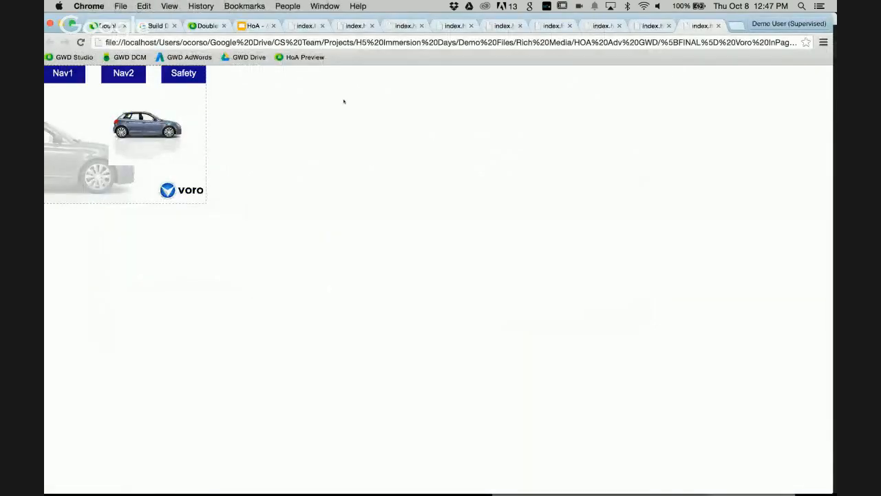
{"action": "key", "text": "super+alt+i"}
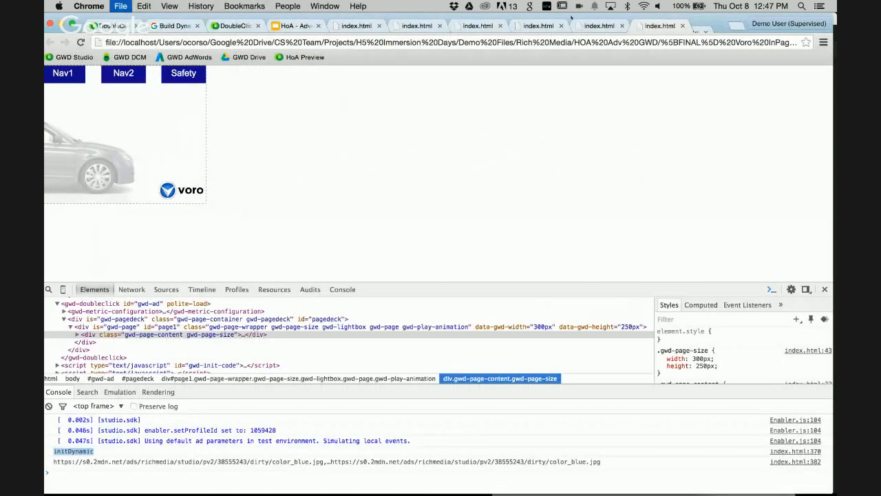
{"action": "key", "text": "super+w"}
{"action": "key", "text": "super+w"}
{"action": "key", "text": "super+w"}
{"action": "key", "text": "super+w"}
{"action": "key", "text": "super+w"}
{"action": "key", "text": "super+w"}
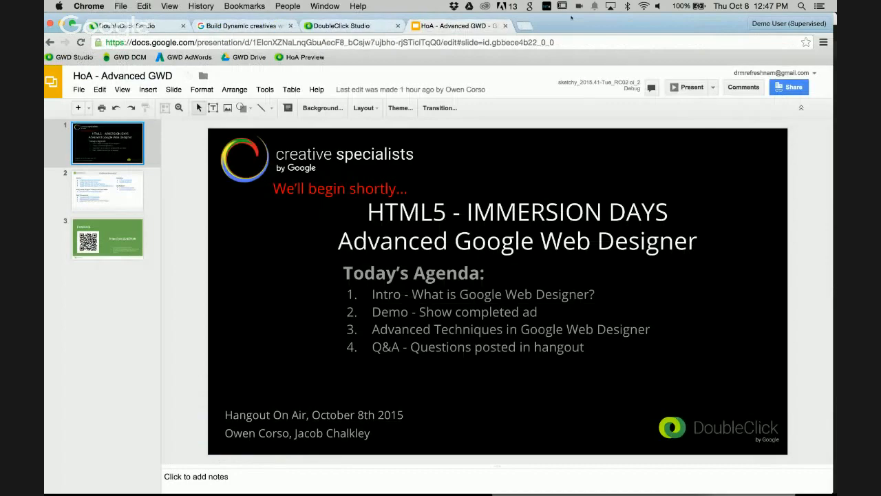
- Open the Component API Documentation link from the Additional Resources slide and look through the list of components
{"action": "key", "text": "Down"}
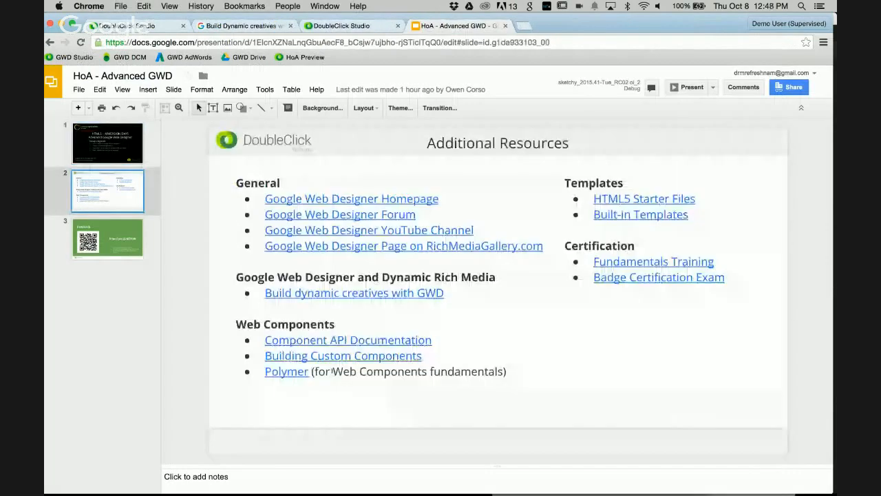
{"action": "left_click", "coordinate": [378, 340]}
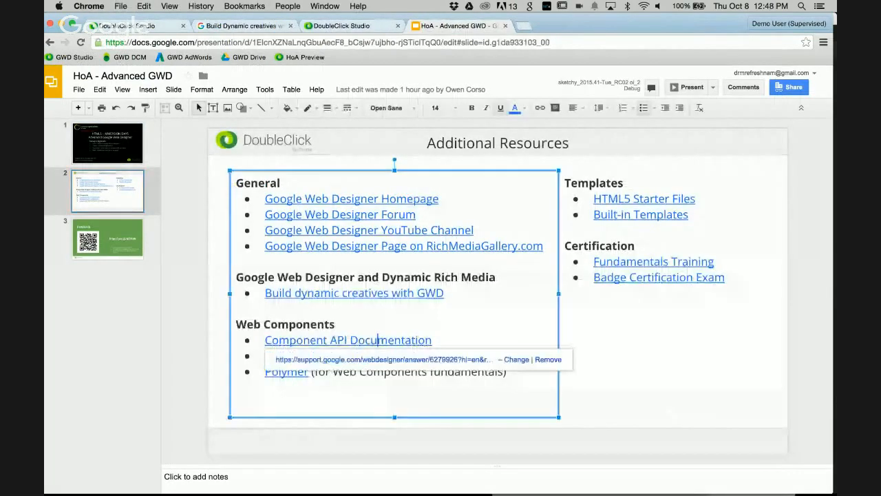
{"action": "left_click", "coordinate": [375, 360]}
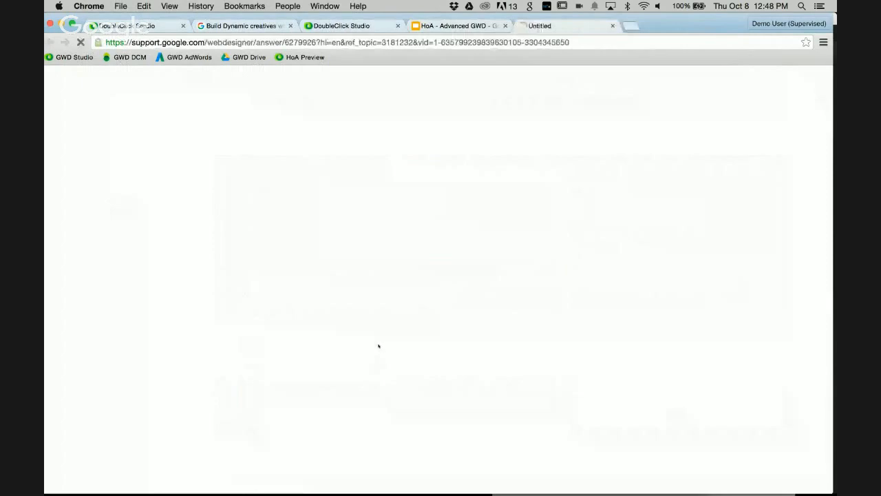
{"action": "scroll", "coordinate": [313, 227], "scroll_direction": "down", "scroll_amount": 5}
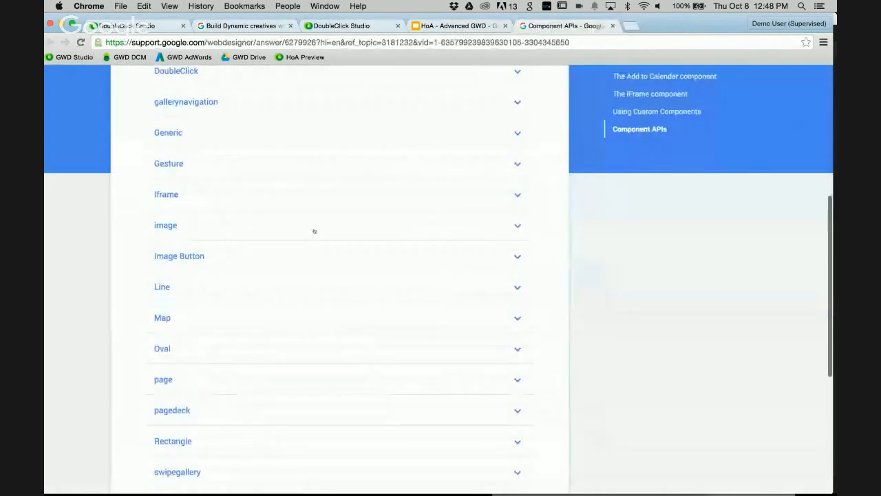
{"action": "scroll", "coordinate": [314, 230], "scroll_direction": "up", "scroll_amount": 4}
- Open the help page on the YouTube component, examine its properties and events, and decline the survey
{"action": "left_click", "coordinate": [655, 265]}
{"action": "scroll", "coordinate": [320, 312], "scroll_direction": "down", "scroll_amount": 5}
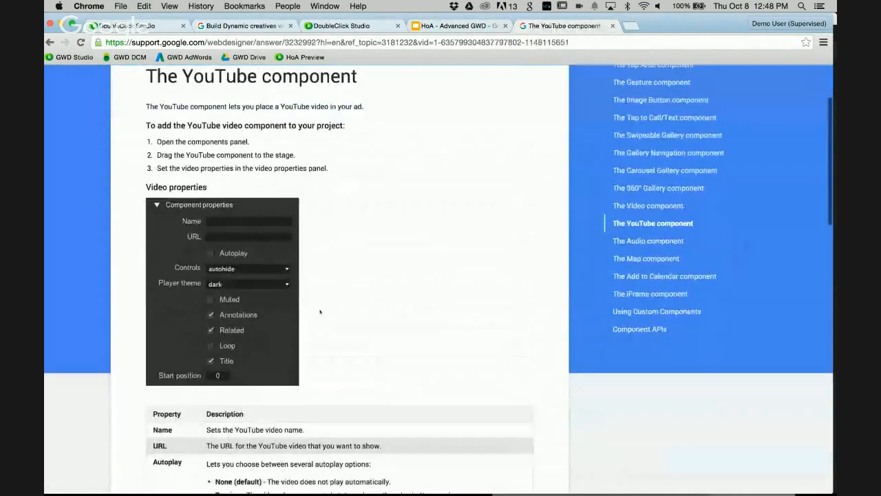
{"action": "scroll", "coordinate": [320, 312], "scroll_direction": "down", "scroll_amount": 3}
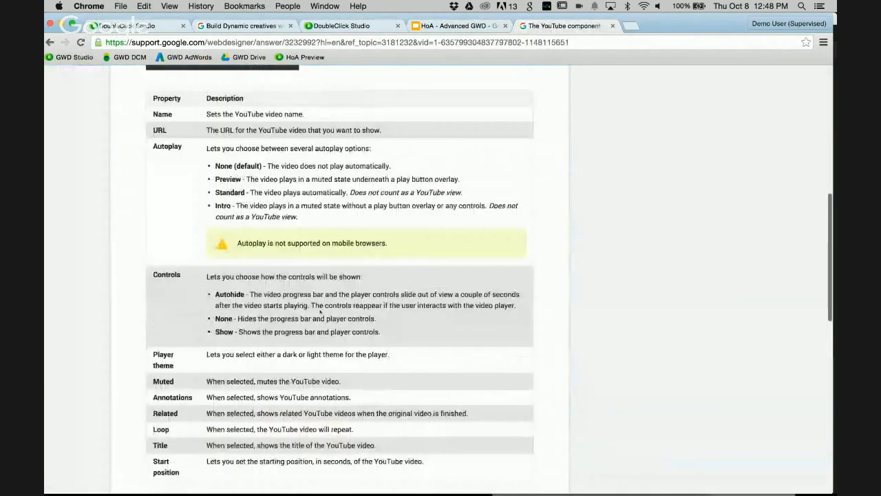
{"action": "scroll", "coordinate": [221, 347], "scroll_direction": "down", "scroll_amount": 2}
{"action": "scroll", "coordinate": [221, 347], "scroll_direction": "down", "scroll_amount": 3}
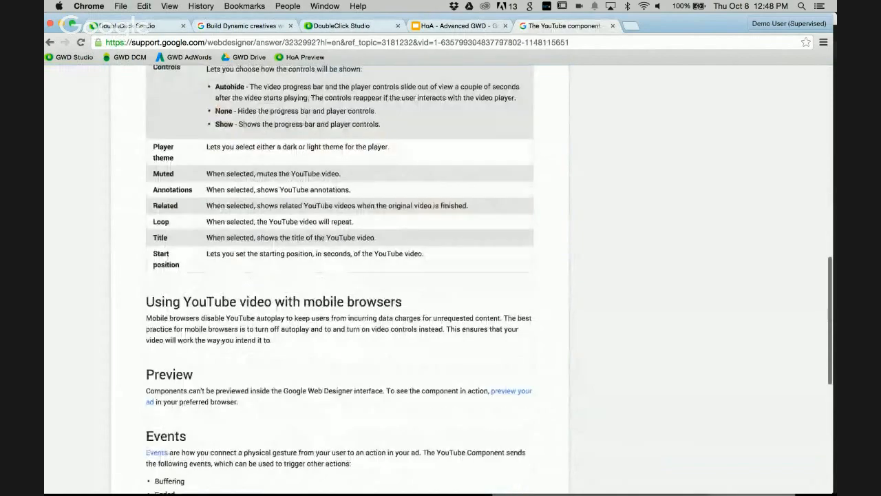
{"action": "scroll", "coordinate": [221, 346], "scroll_direction": "down", "scroll_amount": 1}
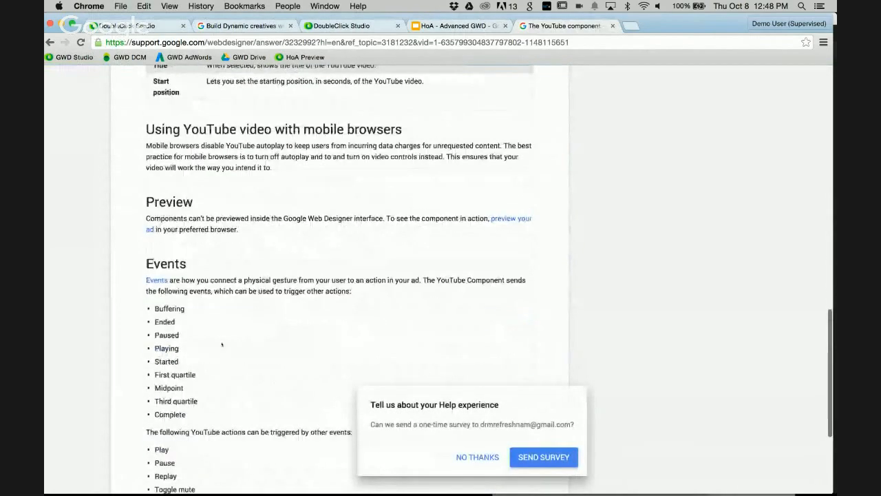
{"action": "left_click", "coordinate": [477, 456]}
- Look up the setAttribute name for YouTube video in the Build Dynamic creatives article and highlight video-url
{"action": "key", "text": "super+Tab"}
{"action": "key", "text": "super+shift+Tab"}
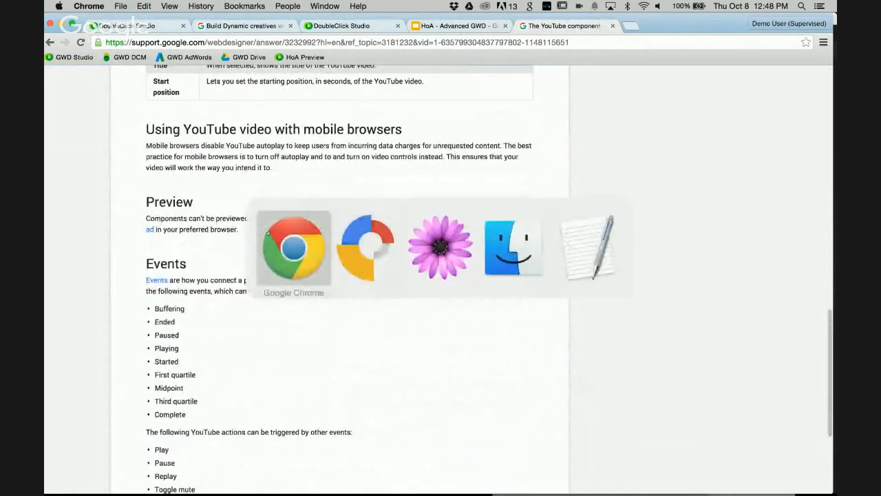
{"action": "left_click", "coordinate": [248, 30]}
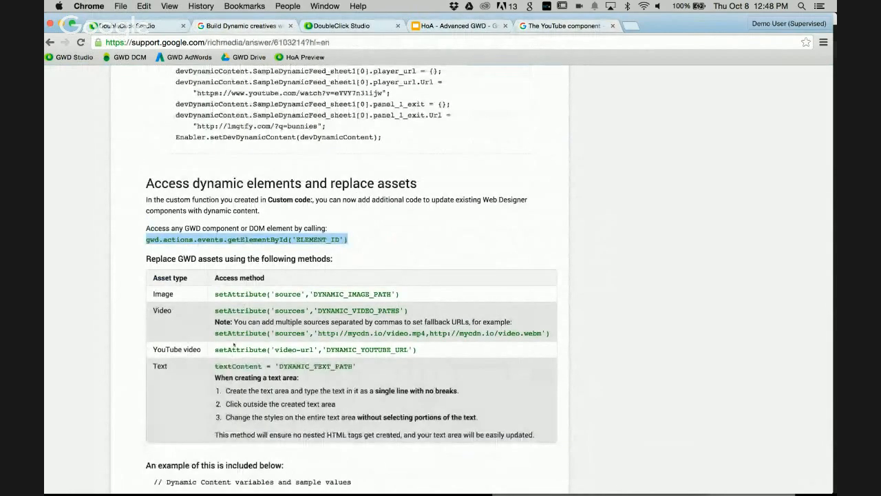
{"action": "left_click_drag", "start_coordinate": [274, 348], "coordinate": [318, 349]}
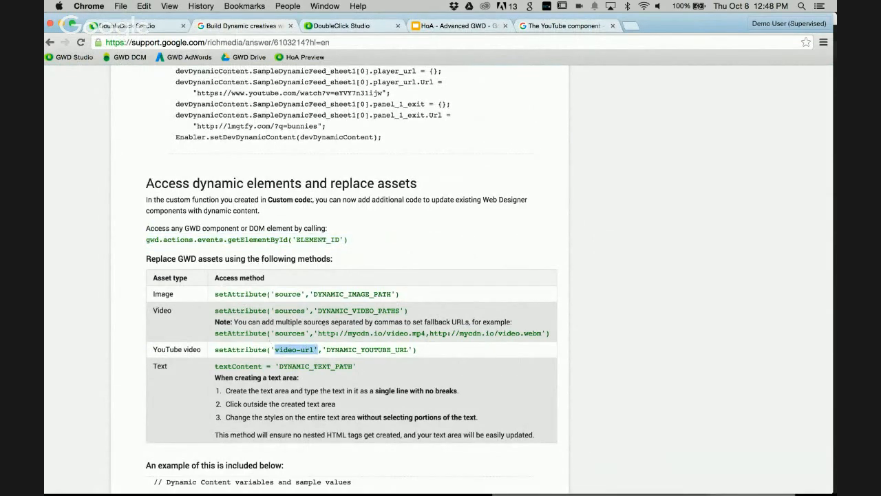
- Back in Google Web Designer, complete the call as ytp.setAttribute("video-url", dynamicContent.Profile[0].video1);
{"action": "key", "text": "super+Tab"}
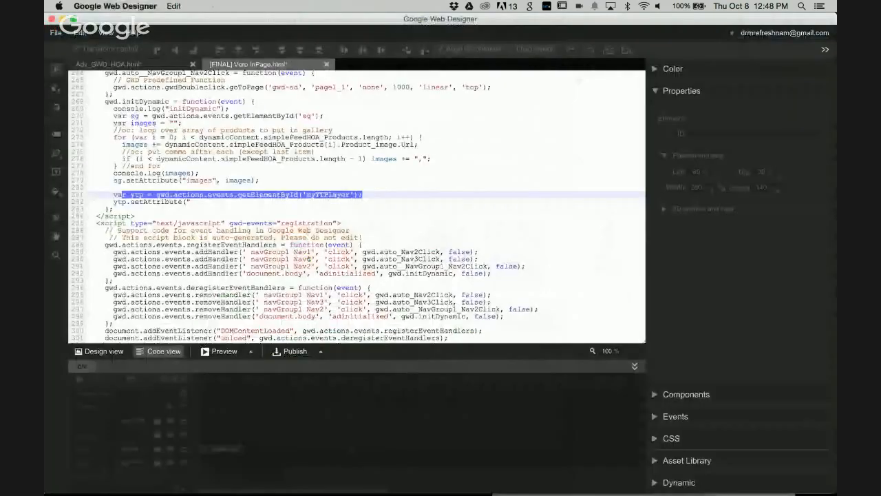
{"action": "left_click", "coordinate": [204, 200]}
{"action": "type", "text": "video-url\","}
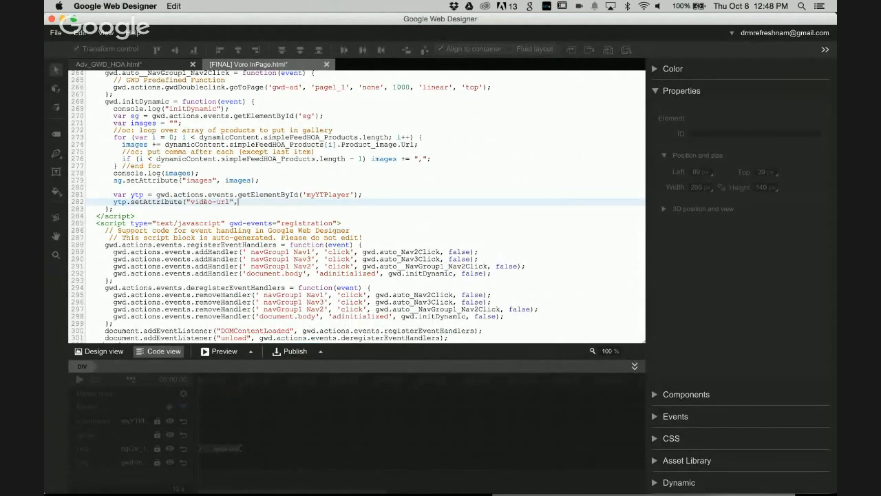
{"action": "key", "text": "super+v"}
{"action": "key", "text": "super+z"}
{"action": "type", "text": "d"}
{"action": "key", "text": "super+v"}
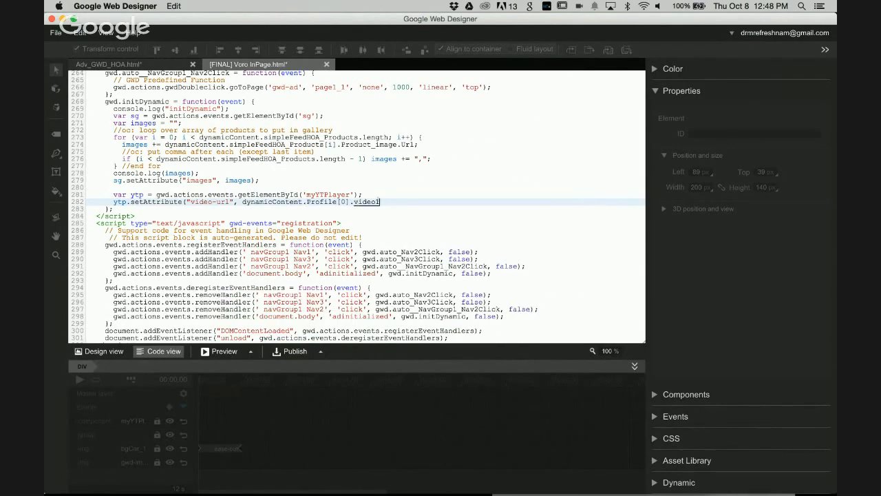
{"action": "type", "text": ");"}
- Preview the ad in Chrome and go to the Nav2 page to check the YouTube player
{"action": "left_click", "coordinate": [220, 351]}
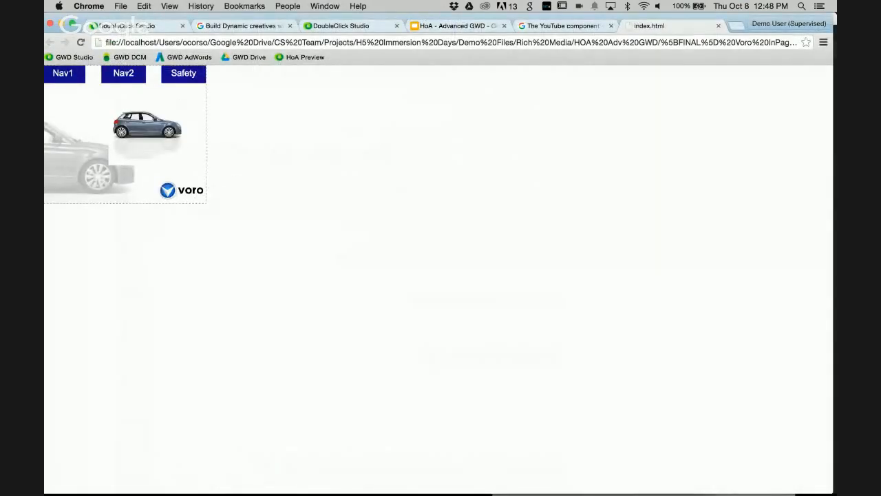
{"action": "left_click", "coordinate": [126, 73]}
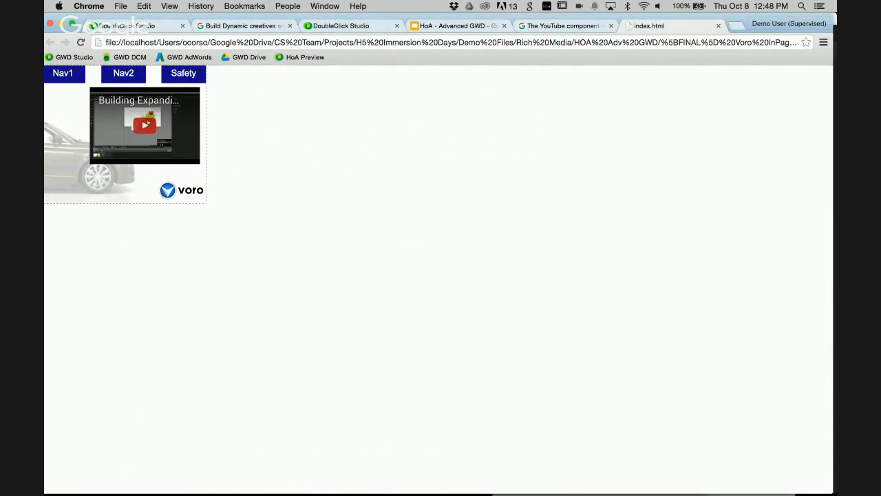
- Switch back to Google Web Designer and examine the component properties of the YouTube player on page1_1, including its URL
{"action": "key", "text": "super+Tab"}
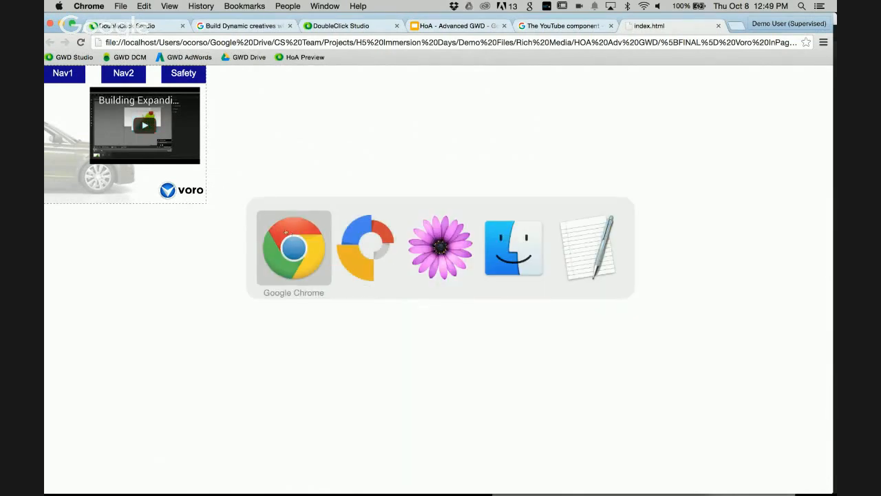
{"action": "left_click", "coordinate": [362, 252]}
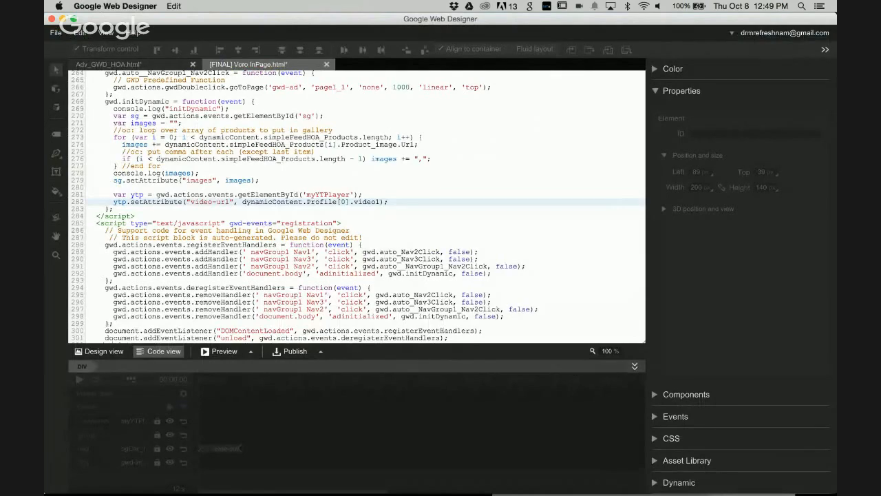
{"action": "left_click", "coordinate": [104, 352]}
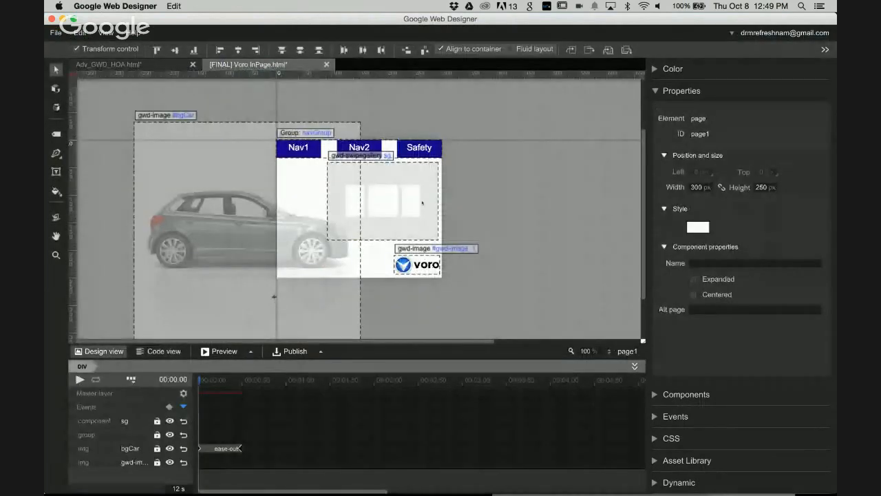
{"action": "left_click", "coordinate": [424, 186]}
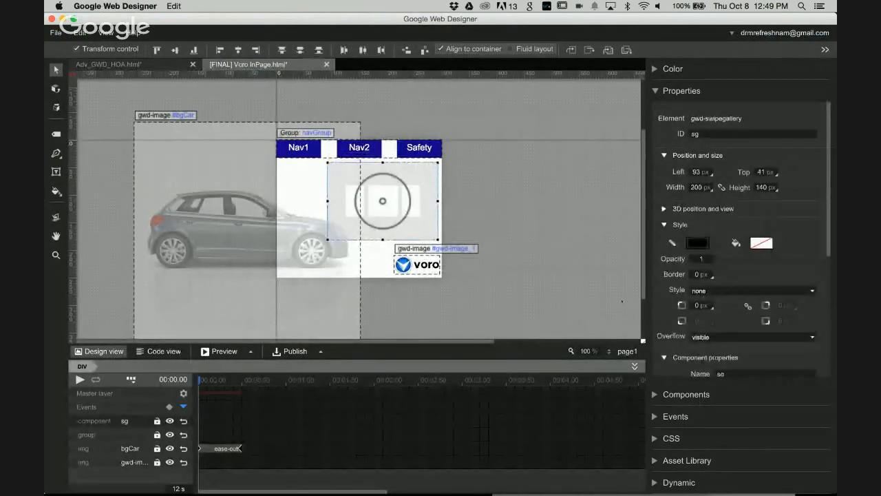
{"action": "left_click", "coordinate": [623, 351]}
{"action": "left_click", "coordinate": [572, 301]}
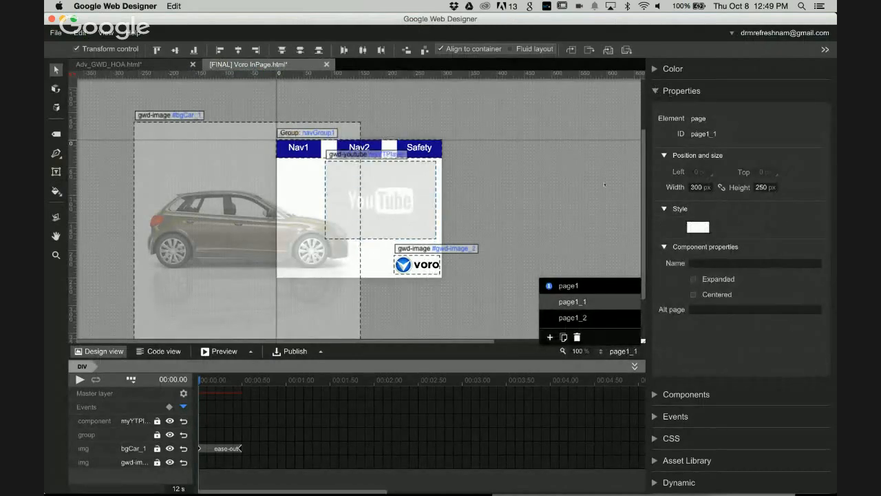
{"action": "left_click", "coordinate": [405, 203]}
{"action": "scroll", "coordinate": [683, 234], "scroll_direction": "down", "scroll_amount": 5}
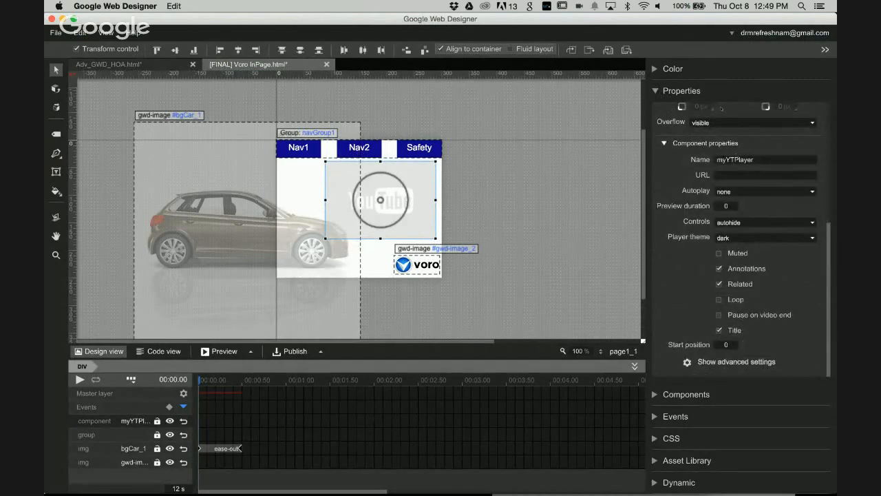
{"action": "left_click", "coordinate": [746, 175]}
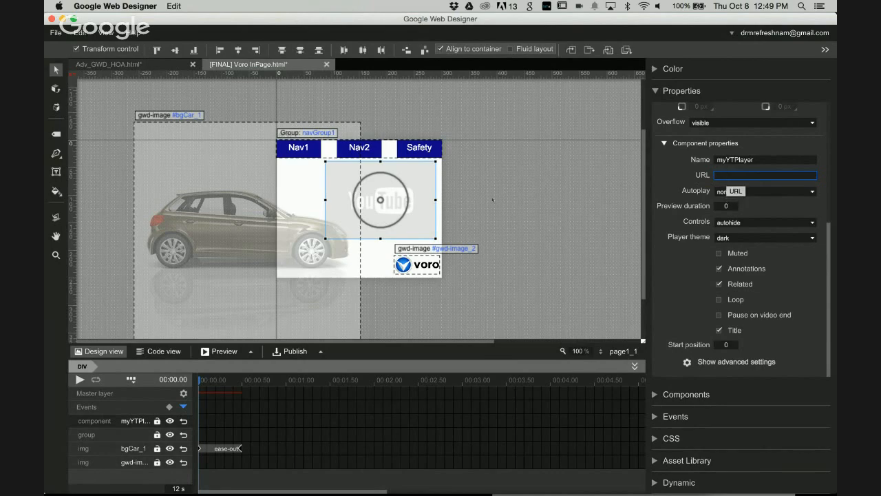
- Review the page code for the dynamic sample values and the initDynamic lines that set the player's video-url, and glance at the Chrome preview
{"action": "left_click", "coordinate": [158, 351]}
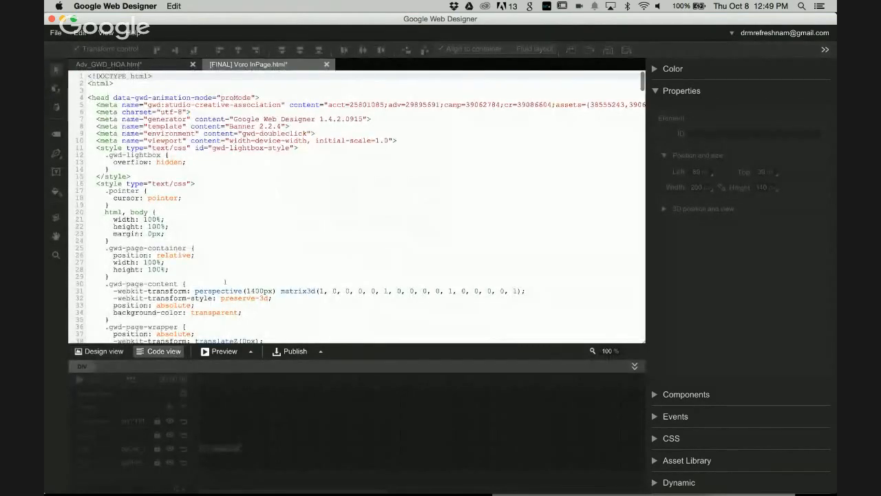
{"action": "scroll", "coordinate": [225, 289], "scroll_direction": "down", "scroll_amount": 20}
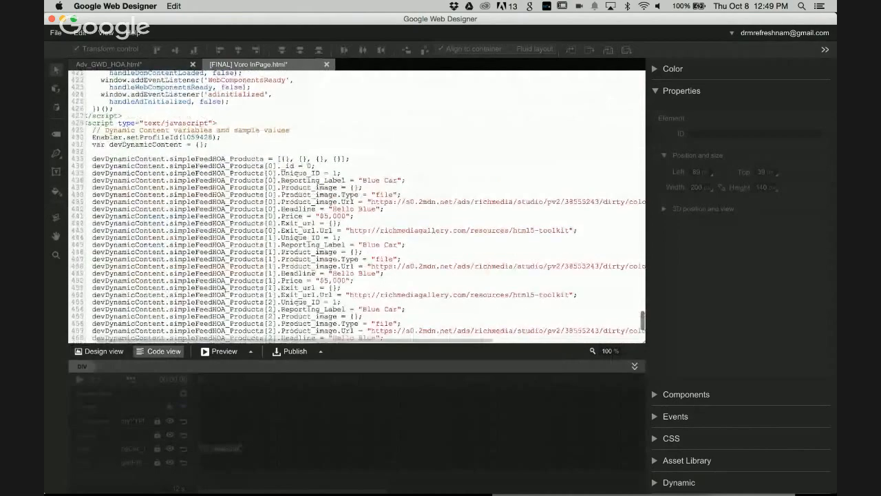
{"action": "scroll", "coordinate": [225, 289], "scroll_direction": "up", "scroll_amount": 10}
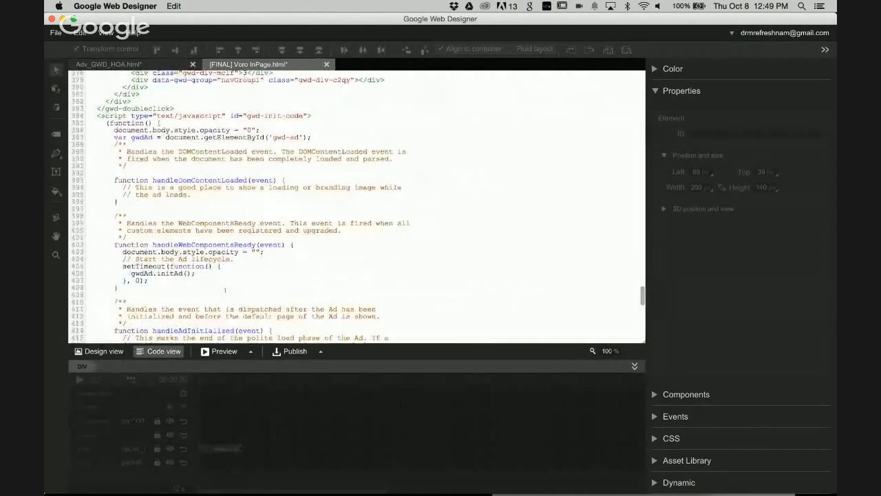
{"action": "scroll", "coordinate": [225, 289], "scroll_direction": "down", "scroll_amount": 15}
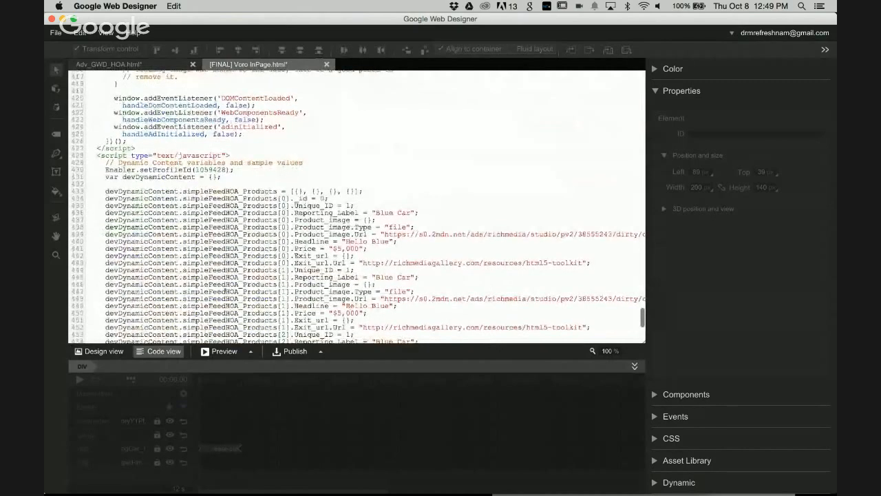
{"action": "scroll", "coordinate": [225, 289], "scroll_direction": "up", "scroll_amount": 20}
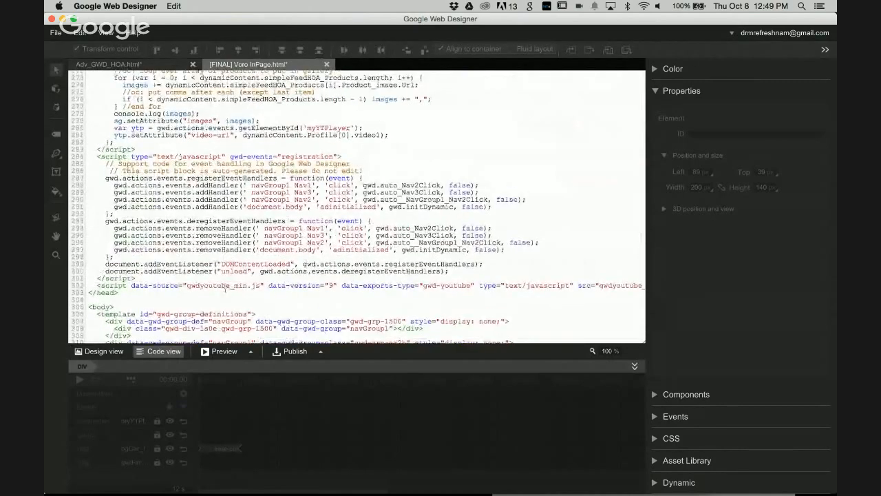
{"action": "key", "text": "super+Tab"}
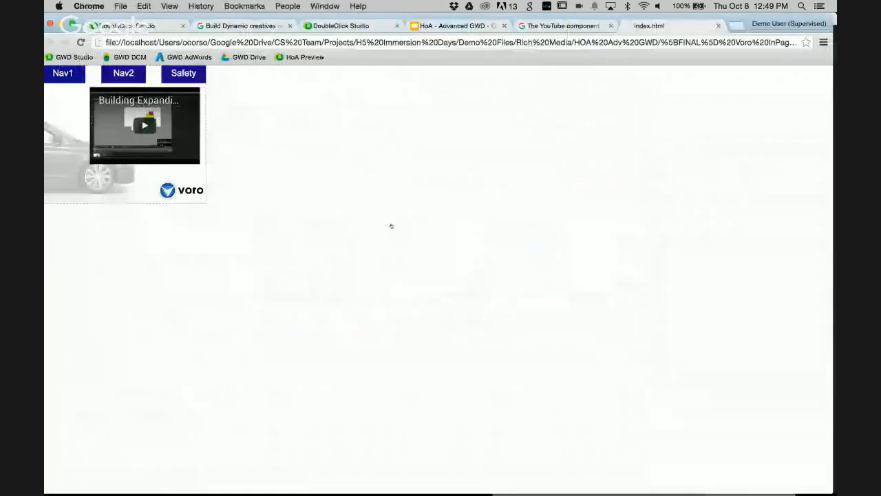
{"action": "key", "text": "super+Tab"}
{"action": "key", "text": "super+Tab"}
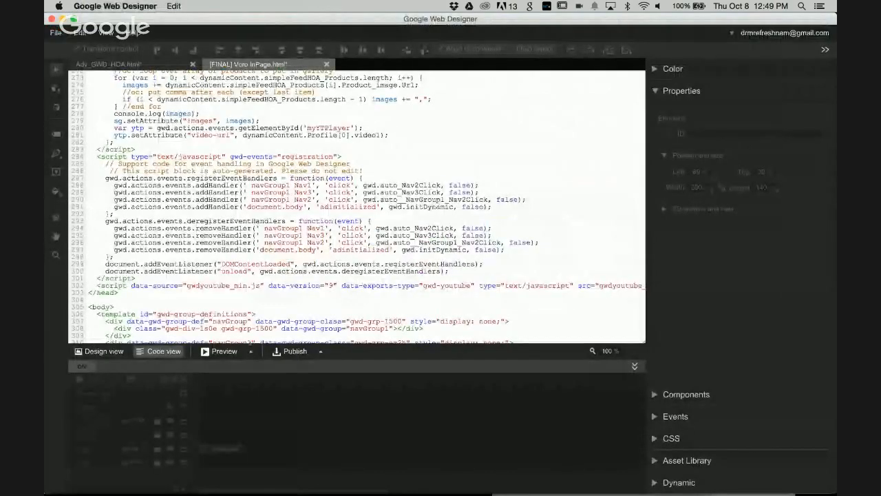
- Add a Tap Area component of about 73 x 28 px to page1_1, below Nav1 and beside the YouTube player
{"action": "left_click", "coordinate": [100, 350]}
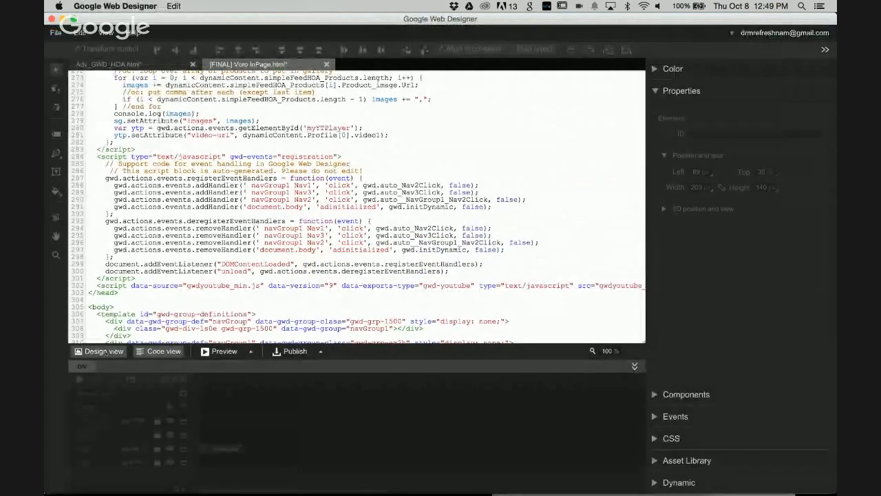
{"action": "left_click", "coordinate": [664, 155]}
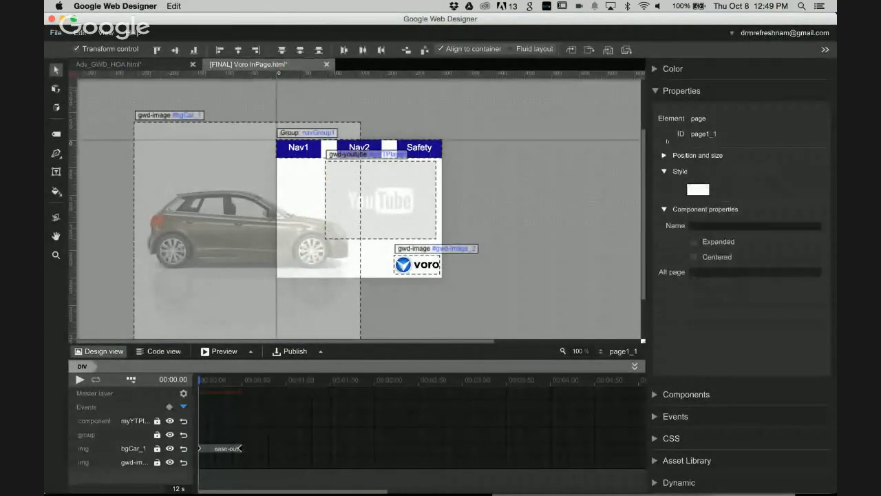
{"action": "left_click", "coordinate": [646, 91]}
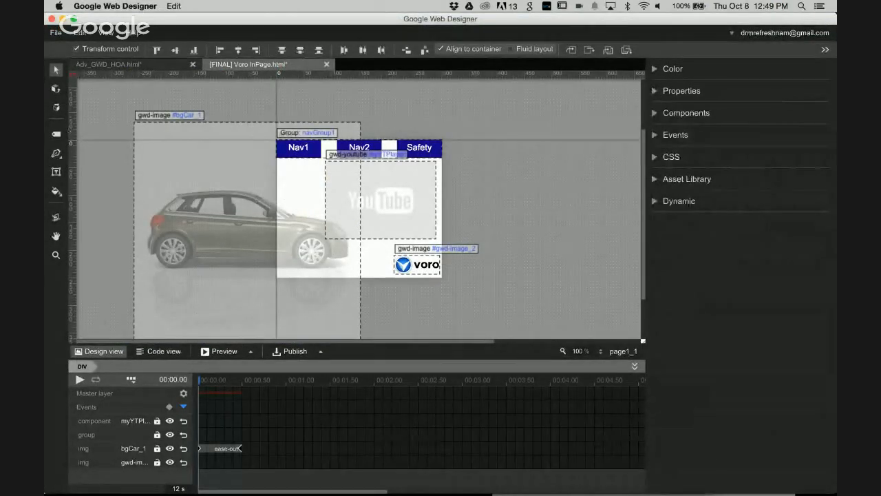
{"action": "left_click", "coordinate": [684, 113]}
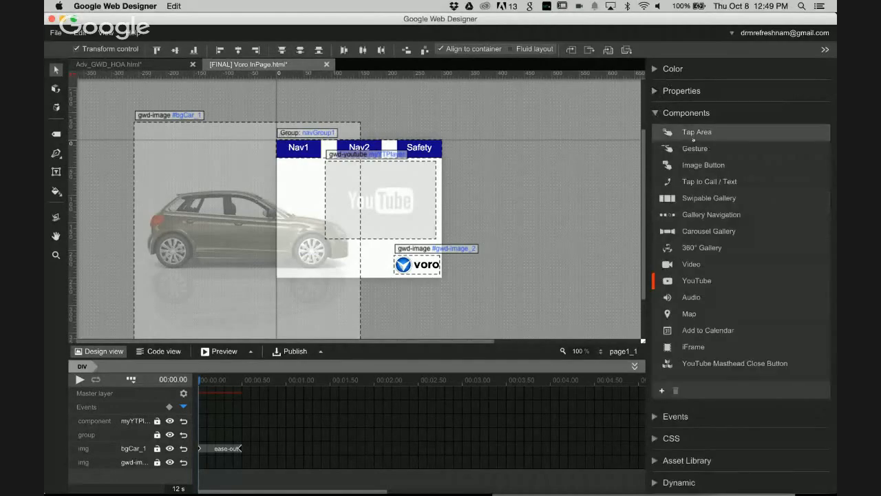
{"action": "left_click", "coordinate": [699, 133]}
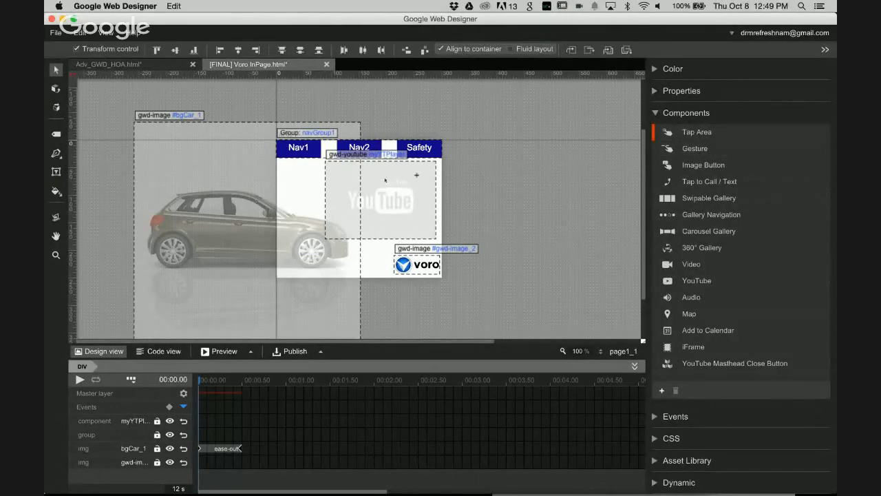
{"action": "left_click", "coordinate": [294, 182]}
{"action": "left_click_drag", "start_coordinate": [306, 192], "coordinate": [294, 173]}
{"action": "left_click_drag", "start_coordinate": [390, 238], "coordinate": [320, 177]}
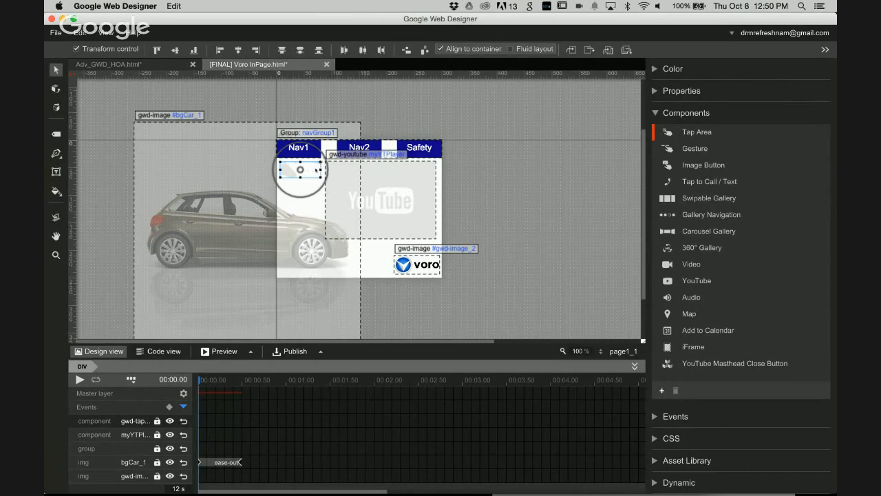
- Inside the tap area, add the text "Video 2" and resize and position its text box to fit within the area
{"action": "double_click", "coordinate": [300, 170]}
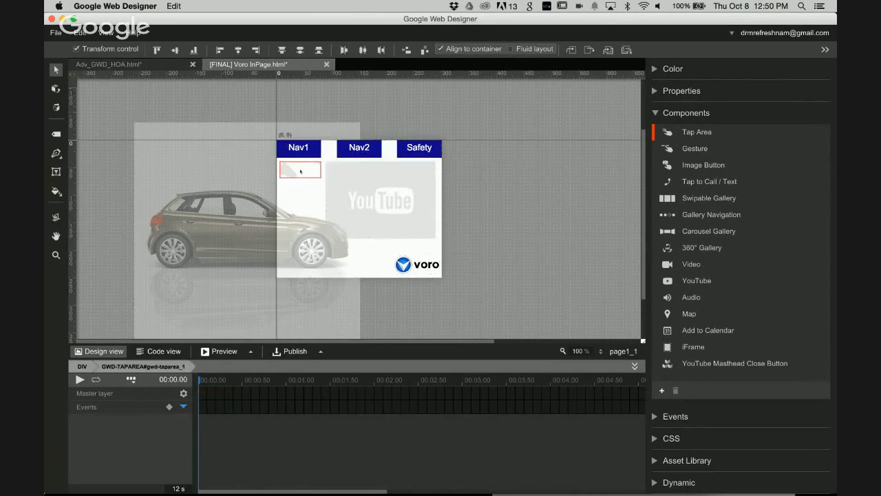
{"action": "left_click", "coordinate": [56, 172]}
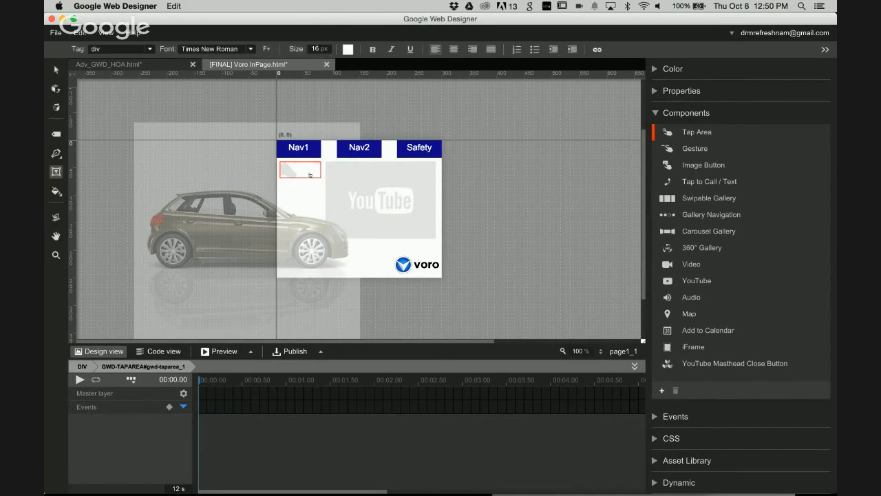
{"action": "left_click", "coordinate": [310, 175]}
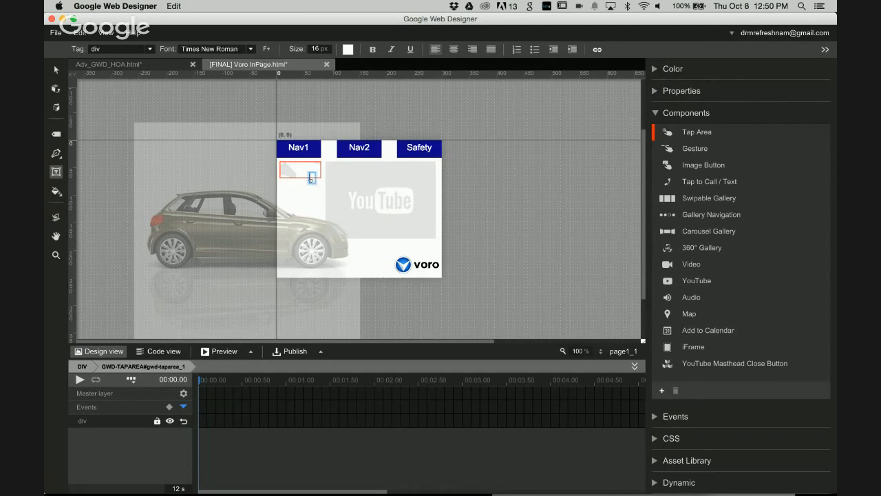
{"action": "type", "text": "Video 2v"}
{"action": "left_click", "coordinate": [319, 181]}
{"action": "left_click_drag", "start_coordinate": [330, 183], "coordinate": [317, 166]}
{"action": "left_click", "coordinate": [300, 173]}
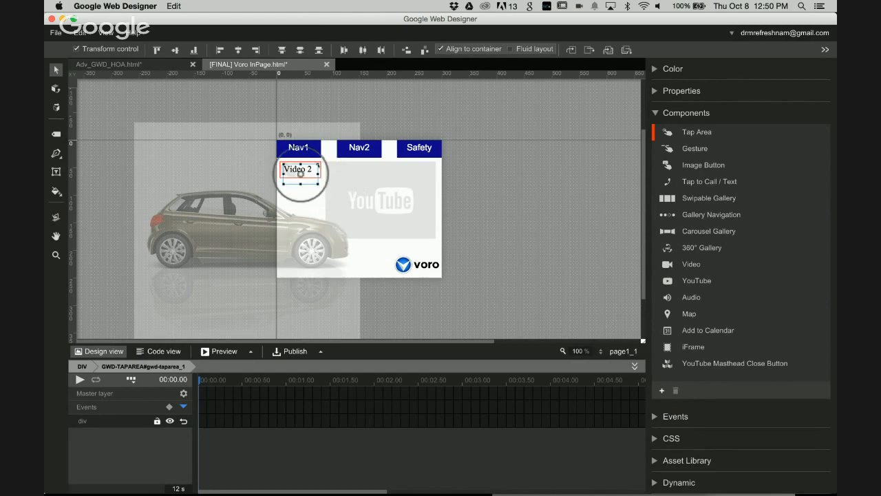
{"action": "left_click_drag", "start_coordinate": [299, 183], "coordinate": [299, 176]}
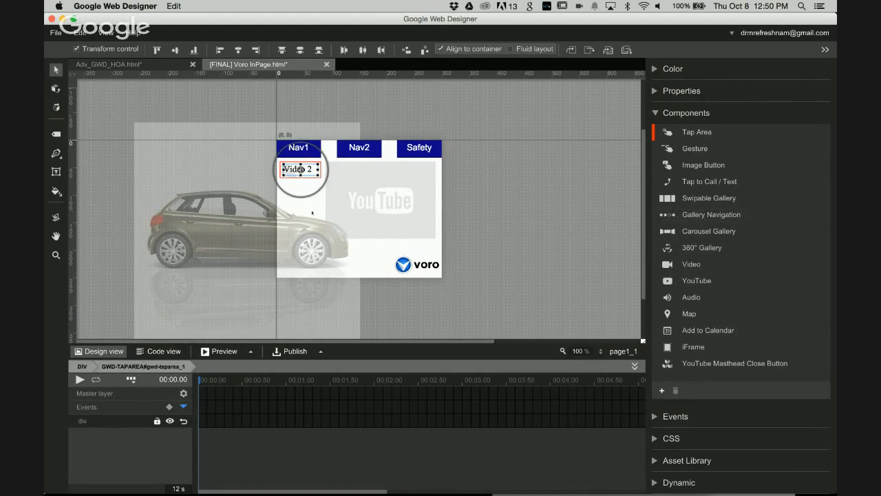
{"action": "left_click", "coordinate": [549, 232]}
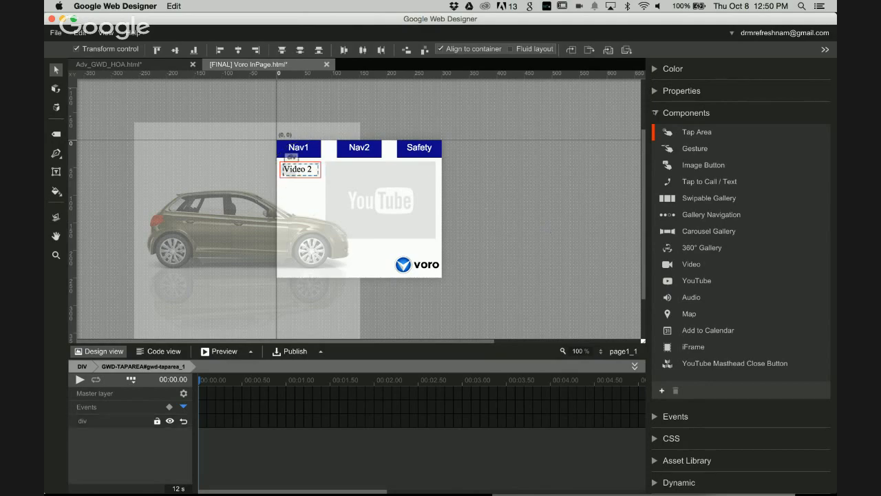
- Return to the page's top level and give the Video 2 tap area a light pink background fill
{"action": "left_click", "coordinate": [655, 112]}
{"action": "left_click", "coordinate": [657, 91]}
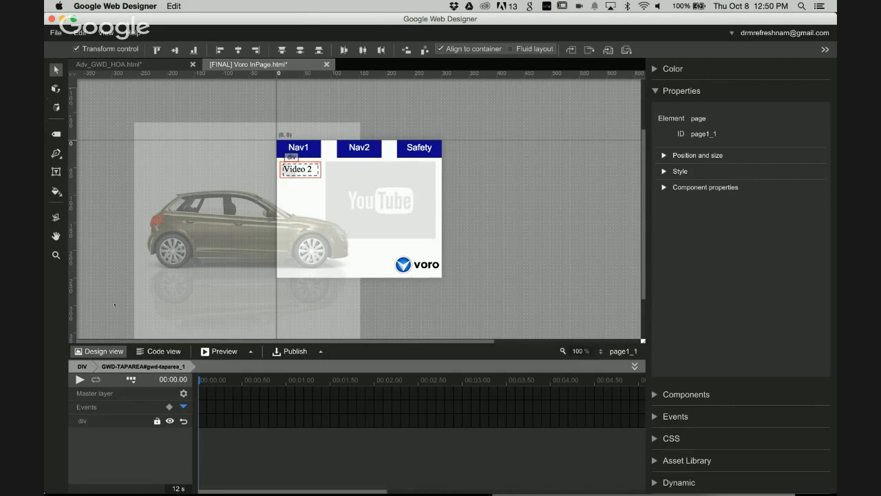
{"action": "left_click", "coordinate": [82, 366]}
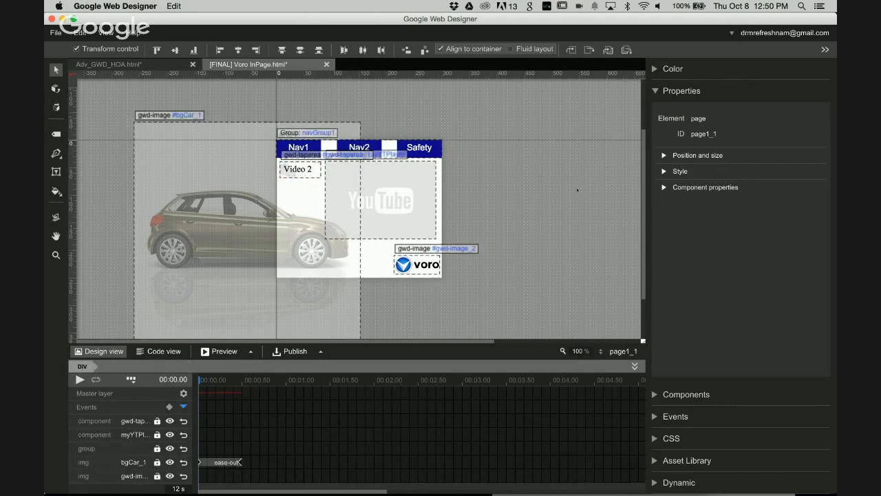
{"action": "left_click", "coordinate": [298, 170]}
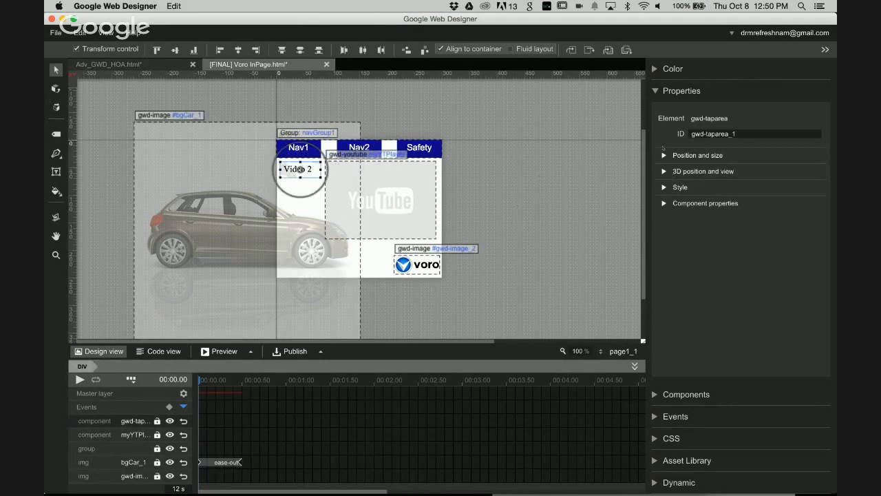
{"action": "left_click", "coordinate": [665, 155]}
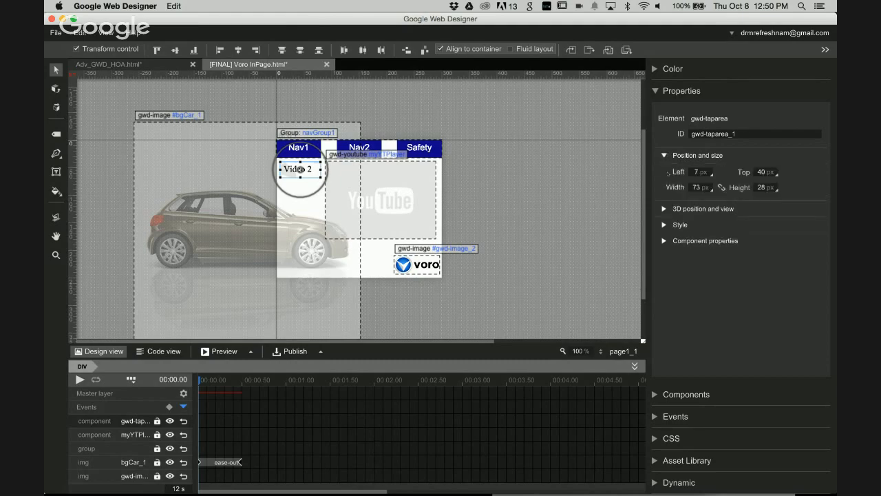
{"action": "left_click", "coordinate": [662, 224]}
{"action": "left_click", "coordinate": [761, 243]}
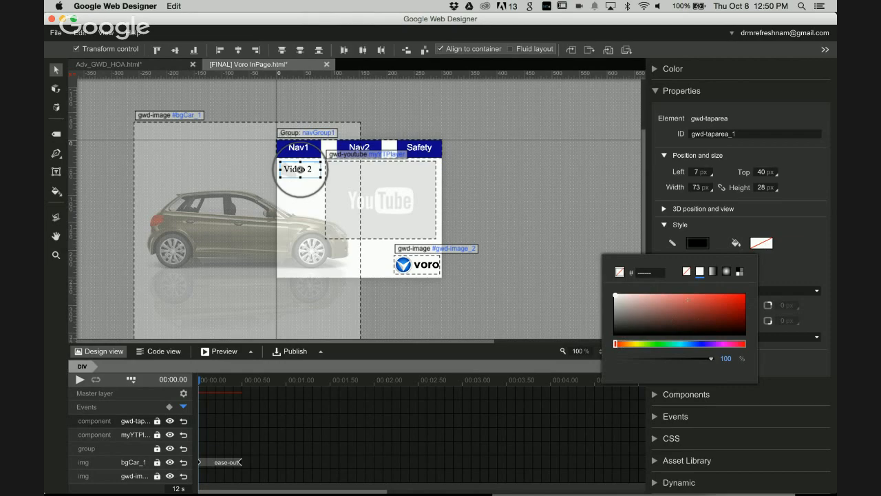
{"action": "left_click", "coordinate": [649, 296]}
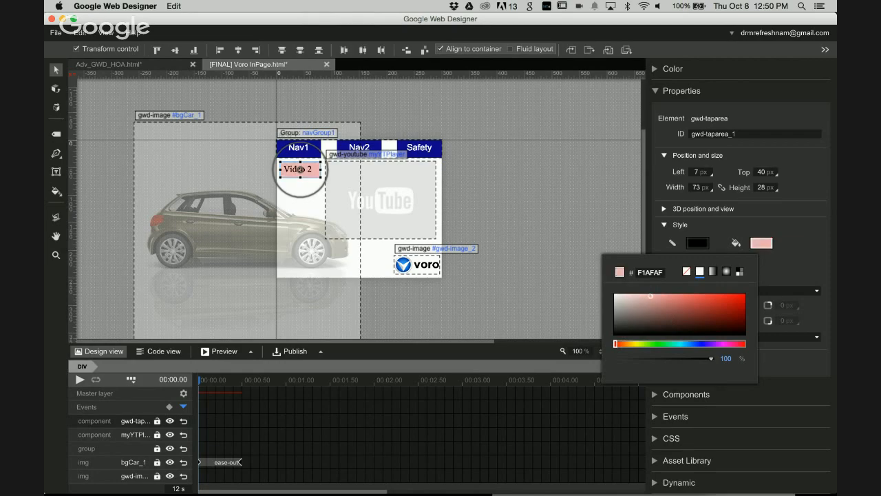
{"action": "left_click_drag", "start_coordinate": [649, 296], "coordinate": [650, 293]}
- Add an event to the Video 2 tap area that runs Set YouTube video ID on myYTPlayer on Touch/Click
{"action": "right_click", "coordinate": [300, 169]}
{"action": "left_click", "coordinate": [336, 224]}
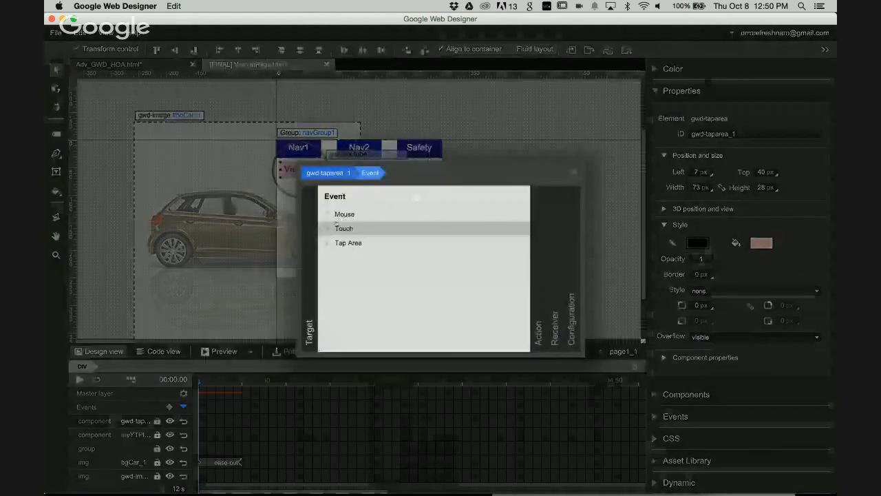
{"action": "left_click", "coordinate": [346, 242]}
{"action": "left_click", "coordinate": [358, 256]}
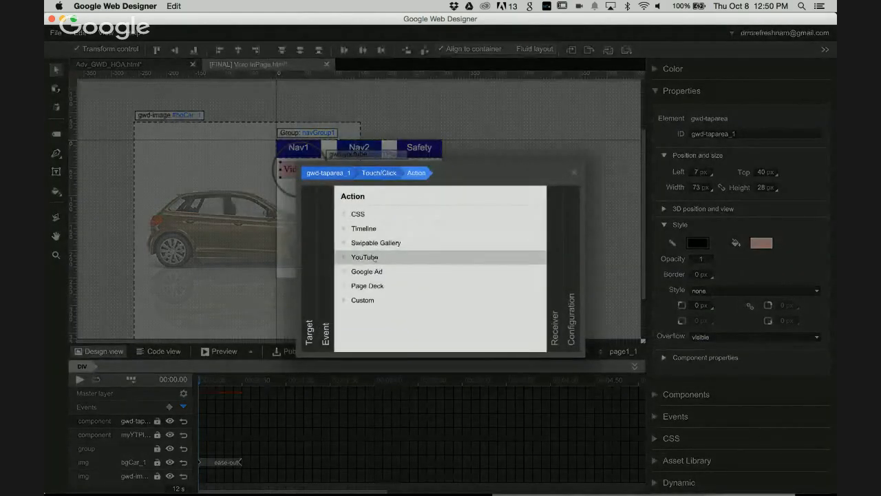
{"action": "left_click", "coordinate": [380, 258]}
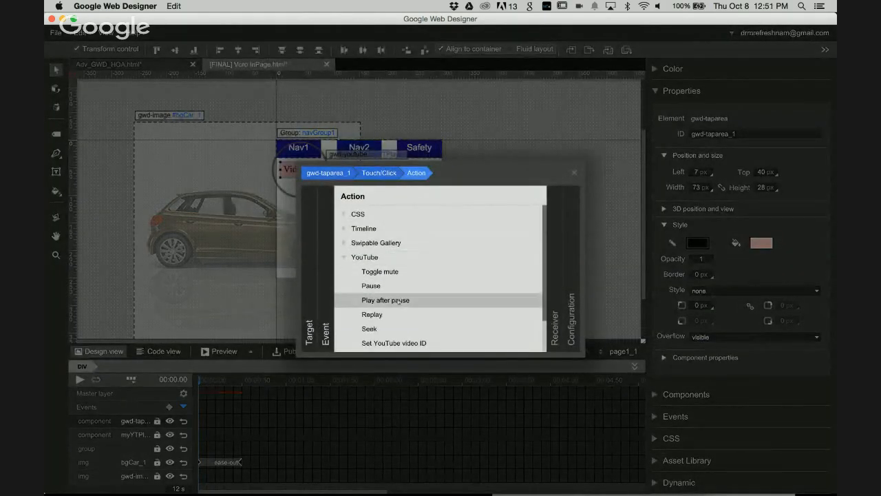
{"action": "left_click", "coordinate": [398, 343]}
{"action": "left_click", "coordinate": [415, 213]}
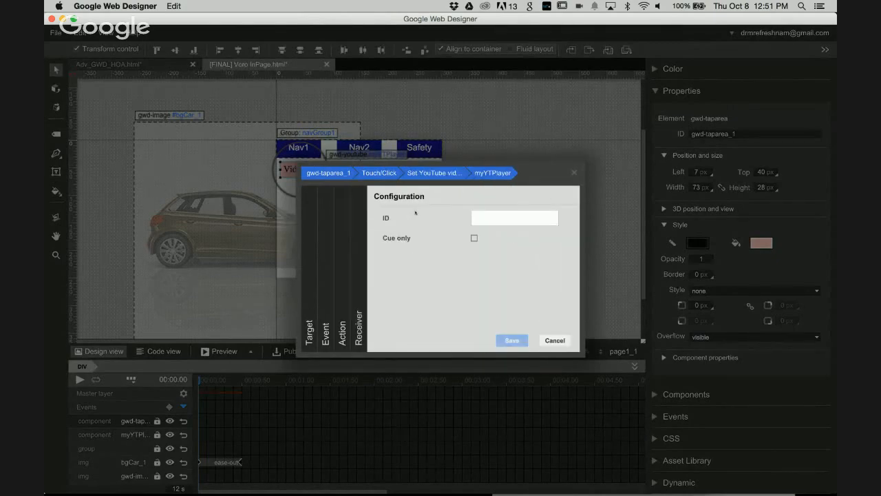
- Copy the video2 value yVhv7sm_9hM from the profile code in DoubleClick Studio into the event's ID and save the event
{"action": "left_click", "coordinate": [480, 215]}
{"action": "key", "text": "super+Tab"}
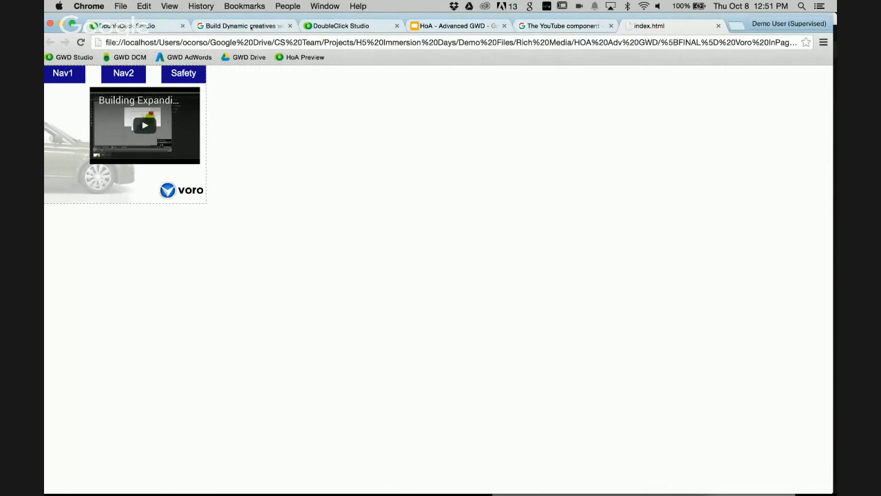
{"action": "left_click", "coordinate": [158, 27]}
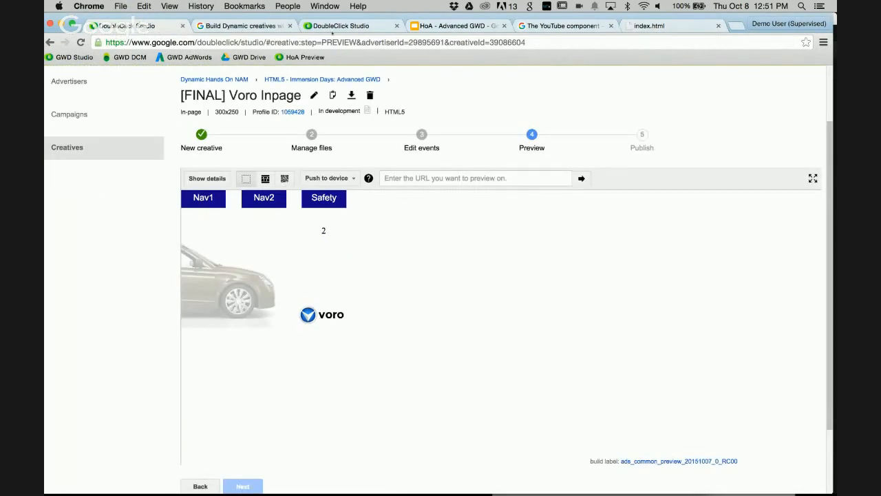
{"action": "left_click", "coordinate": [333, 28]}
{"action": "left_click", "coordinate": [267, 270]}
{"action": "key", "text": "super+a"}
{"action": "scroll", "coordinate": [267, 270], "scroll_direction": "down", "scroll_amount": 10}
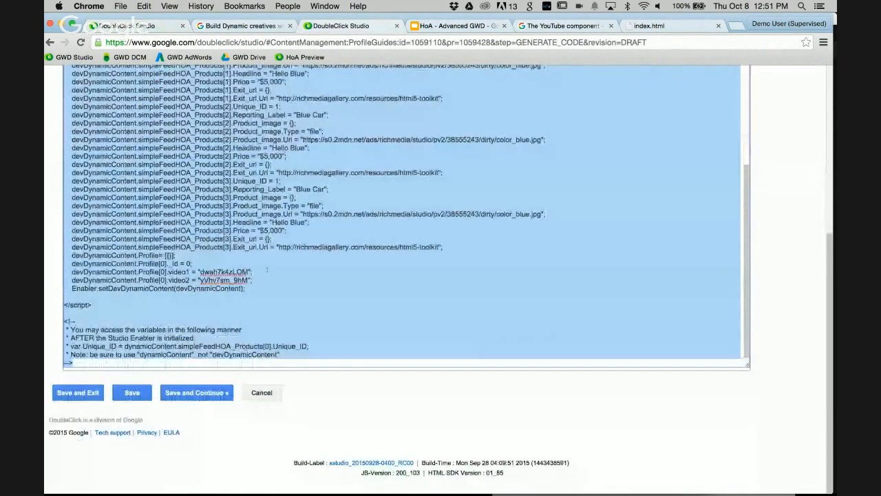
{"action": "left_click", "coordinate": [241, 290]}
{"action": "double_click", "coordinate": [238, 290]}
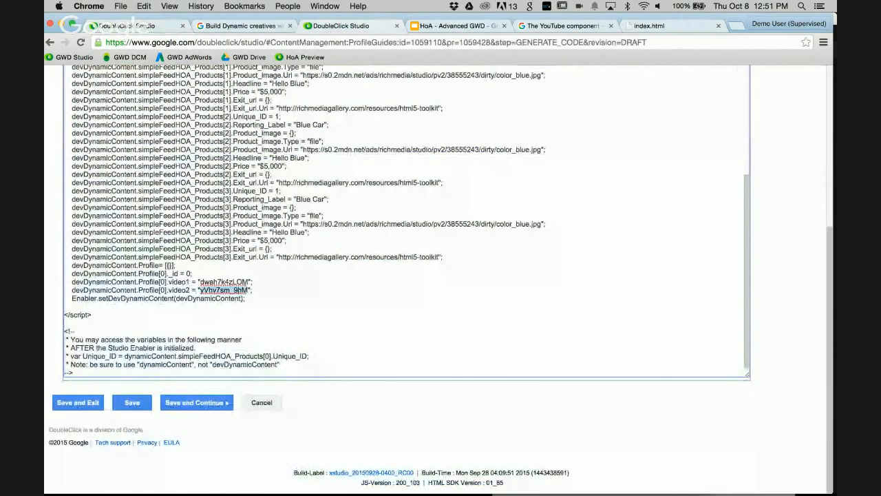
{"action": "key", "text": "super+c"}
{"action": "key", "text": "super+Tab"}
{"action": "key", "text": "super+v"}
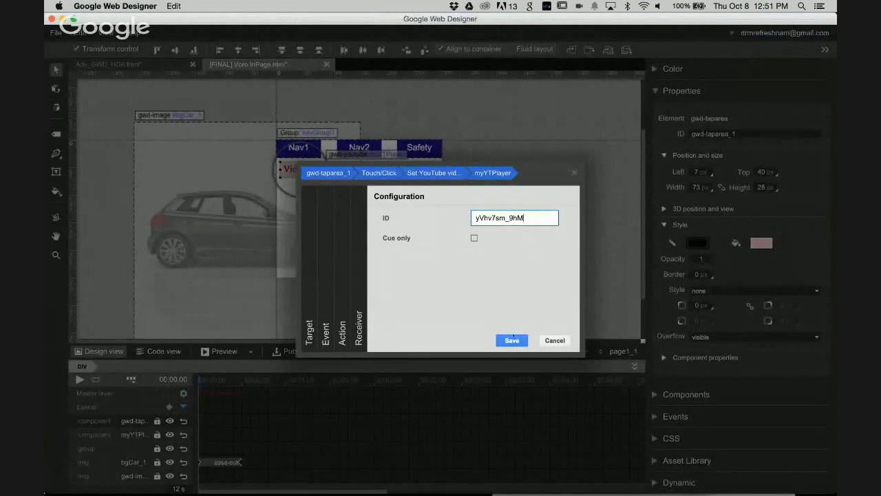
{"action": "left_click", "coordinate": [512, 338]}
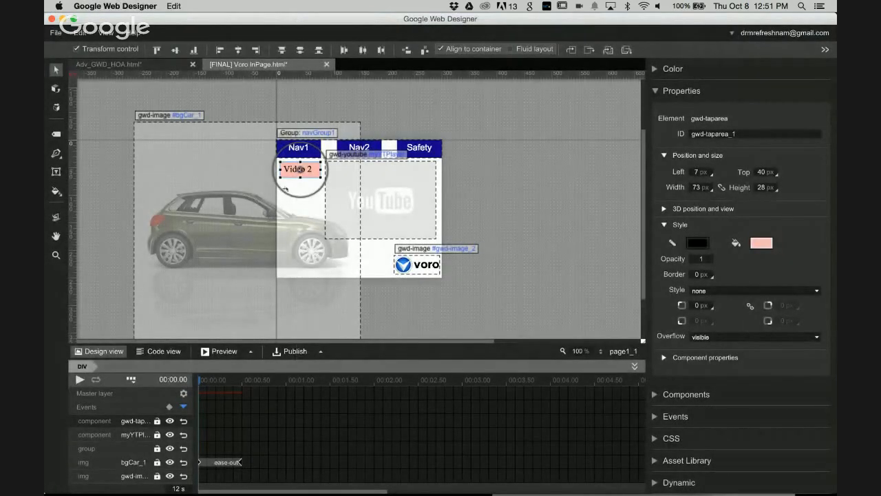
- Preview the ad in Chrome, open the Nav2 page, play Video 2 through its tap area and pause the player
{"action": "left_click", "coordinate": [220, 351]}
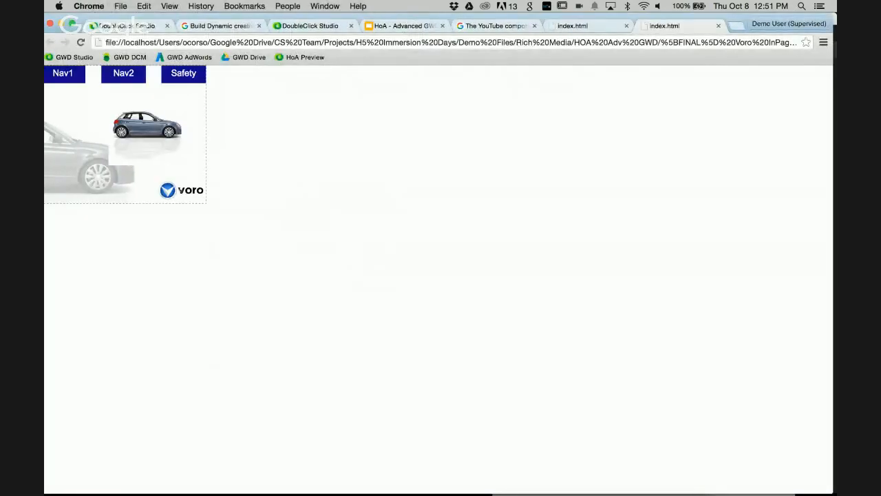
{"action": "left_click", "coordinate": [129, 71]}
{"action": "left_click", "coordinate": [64, 95]}
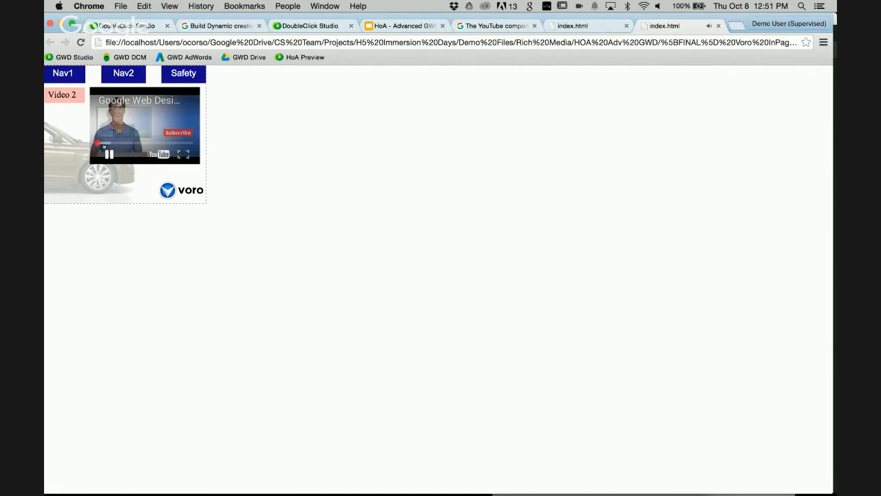
{"action": "left_click", "coordinate": [109, 155]}
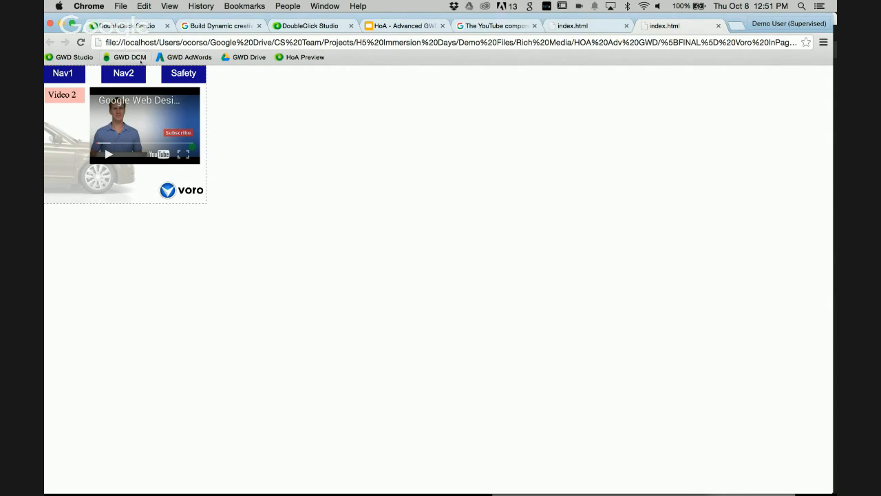
- Return to Google Web Designer and examine the code of the tap area's action handler and its setYouTubeId call
{"action": "key", "text": "super+Tab"}
{"action": "left_click", "coordinate": [370, 243]}
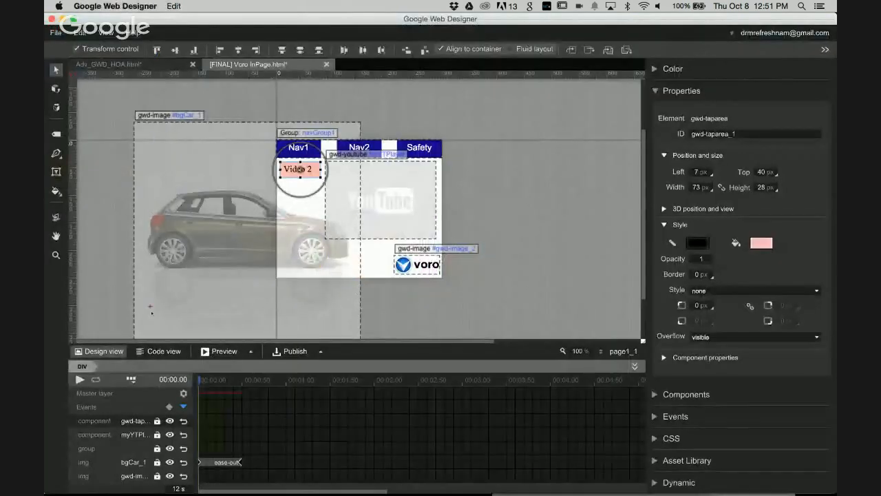
{"action": "left_click", "coordinate": [158, 351]}
{"action": "scroll", "coordinate": [271, 166], "scroll_direction": "down", "scroll_amount": 3}
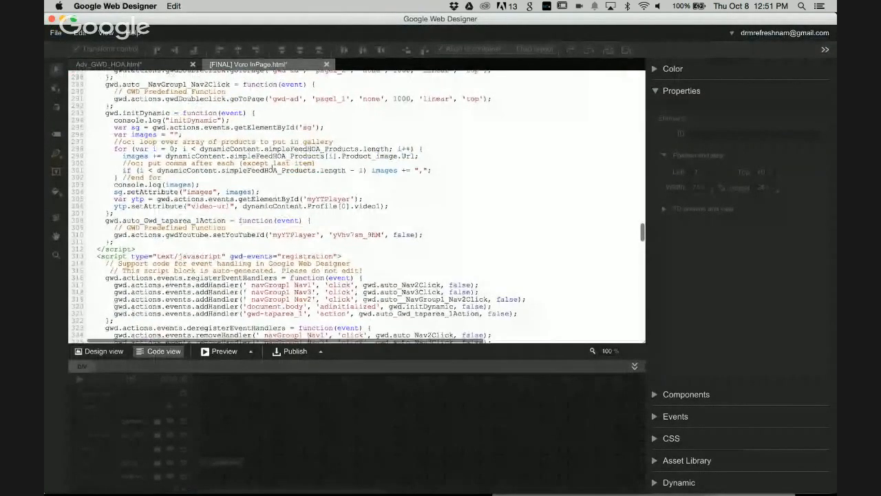
{"action": "scroll", "coordinate": [272, 166], "scroll_direction": "up", "scroll_amount": 4}
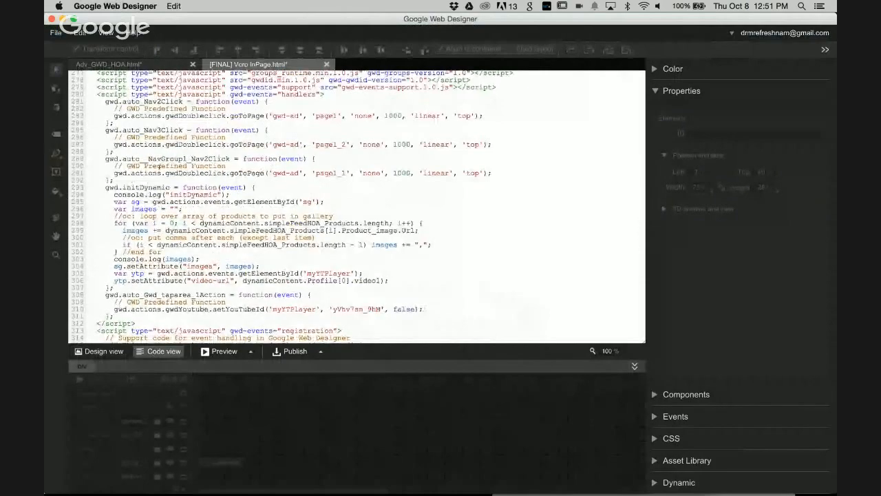
{"action": "scroll", "coordinate": [256, 253], "scroll_direction": "down", "scroll_amount": 2}
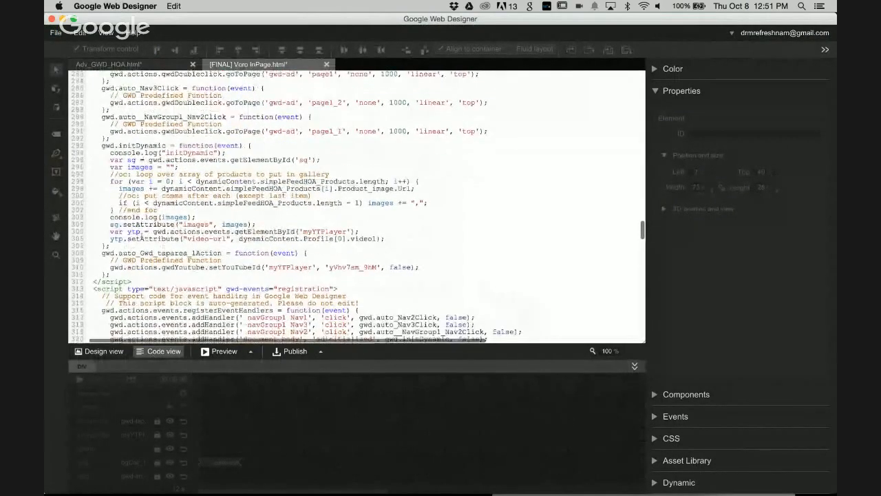
{"action": "left_click_drag", "start_coordinate": [140, 253], "coordinate": [256, 253]}
{"action": "left_click_drag", "start_coordinate": [135, 267], "coordinate": [297, 267]}
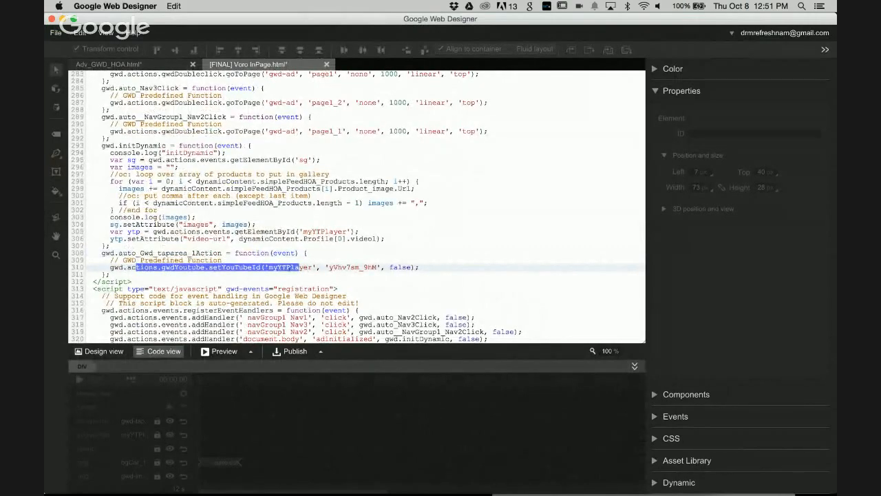
{"action": "double_click", "coordinate": [289, 267]}
- Replace the hard-coded video ID in the setYouTubeId call with dynamicContent.Profile[0].video2, copied from the initDynamic line, and check the surrounding code
{"action": "left_click_drag", "start_coordinate": [329, 267], "coordinate": [239, 238]}
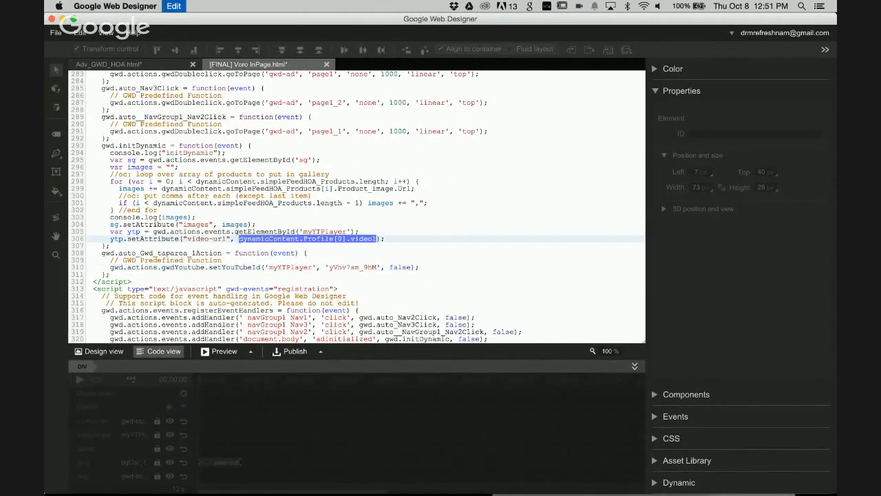
{"action": "left_click_drag", "start_coordinate": [325, 267], "coordinate": [381, 267]}
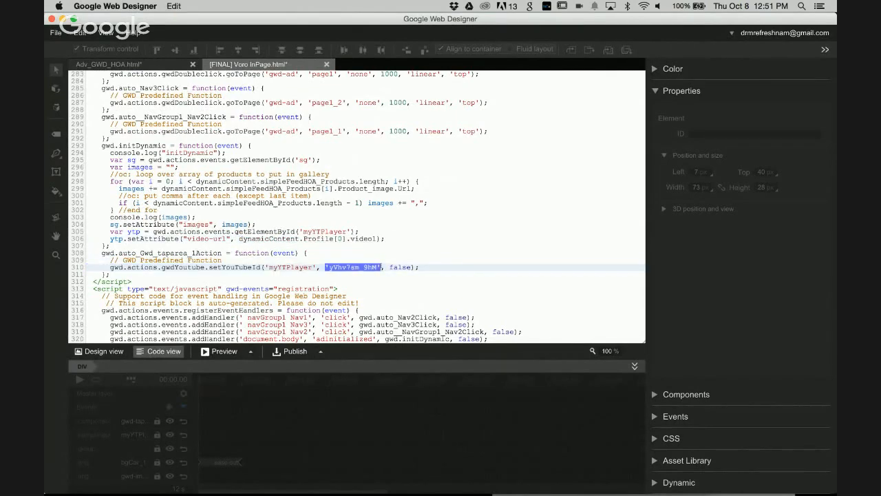
{"action": "key", "text": "super+v"}
{"action": "key", "text": "BackSpace"}
{"action": "type", "text": "2"}
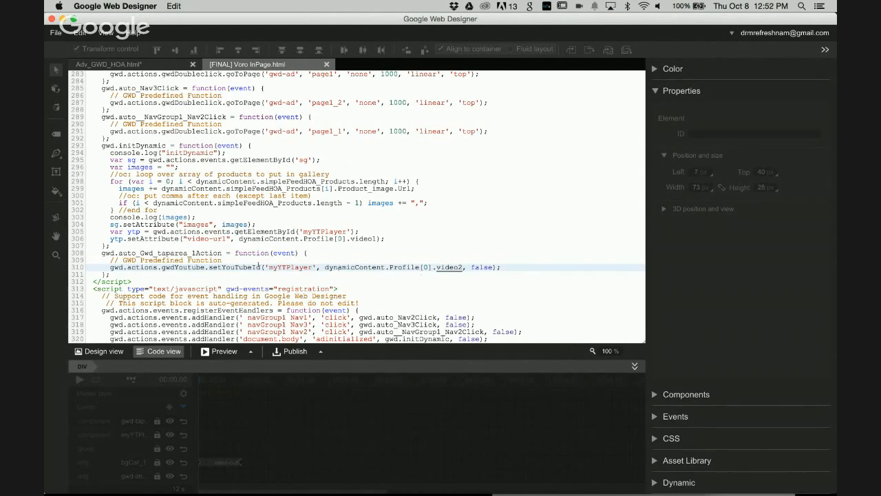
{"action": "scroll", "coordinate": [358, 206], "scroll_direction": "down", "scroll_amount": 3}
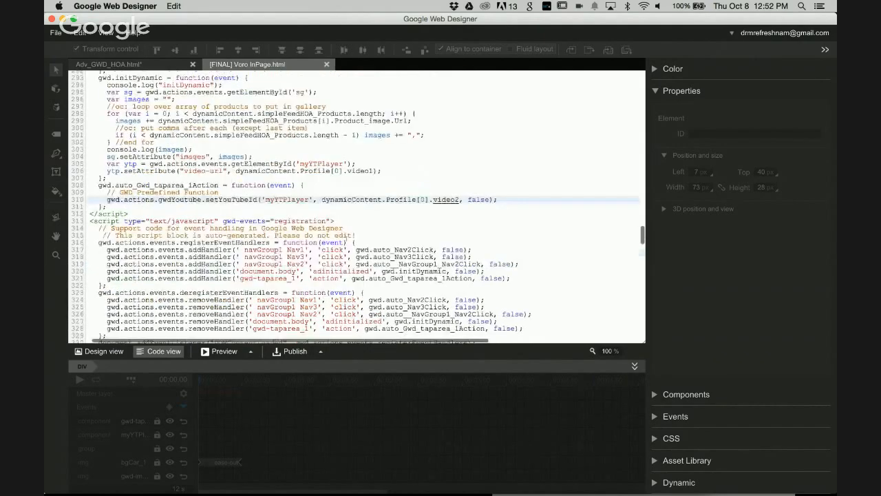
{"action": "scroll", "coordinate": [358, 206], "scroll_direction": "down", "scroll_amount": 2}
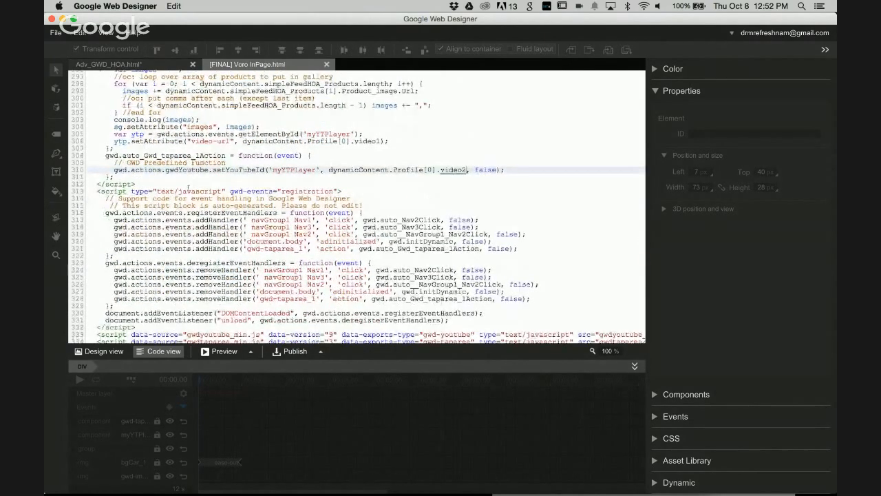
- Return to the design view and publish the creative [FINAL] Voro Inpage to DoubleClick Studio, overwriting the earlier version
{"action": "left_click", "coordinate": [104, 351]}
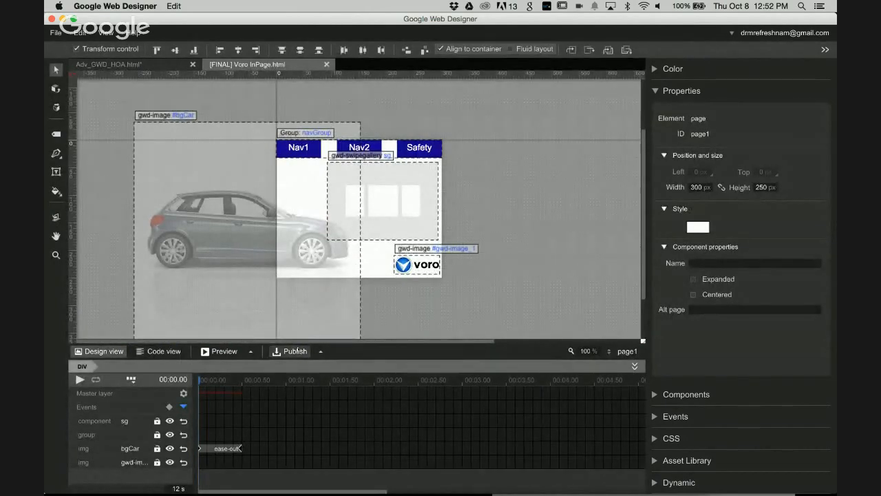
{"action": "left_click", "coordinate": [296, 351]}
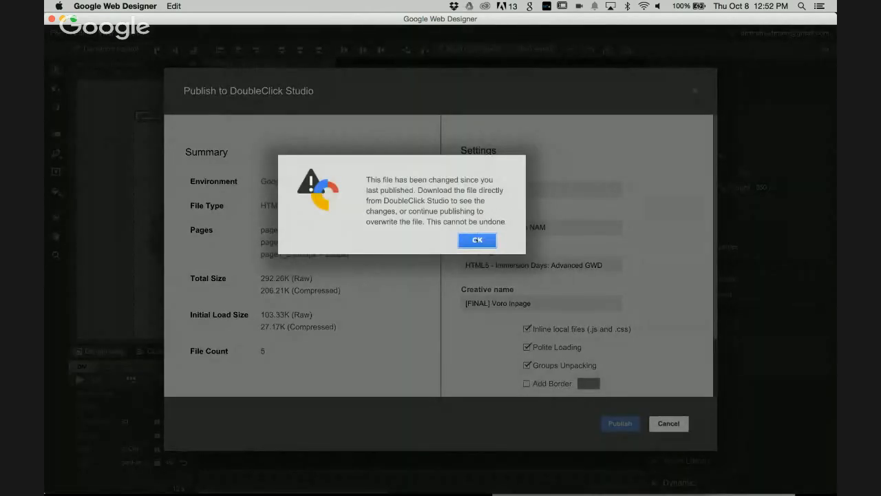
{"action": "key", "text": "Return"}
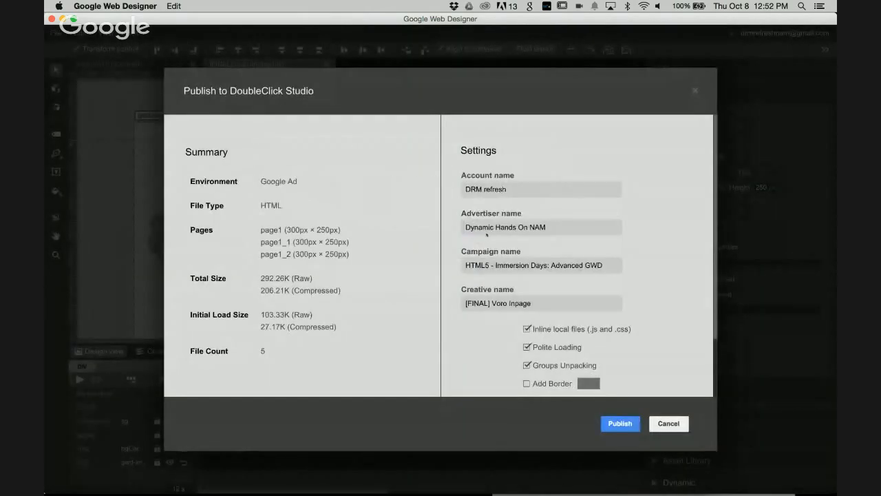
{"action": "left_click", "coordinate": [619, 423]}
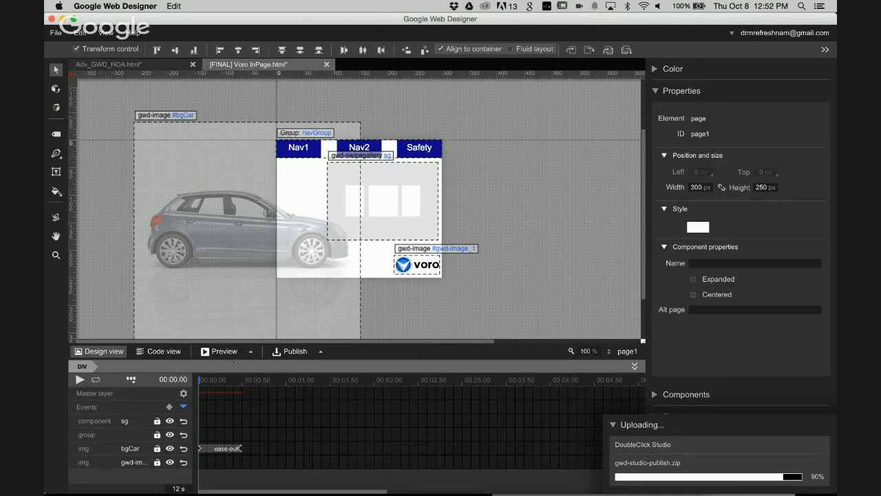
- Reload the creative's preview in DoubleClick Studio in Chrome and test the Nav2, Safety and Nav1 pages and the YouTube player
{"action": "key", "text": "super+Tab"}
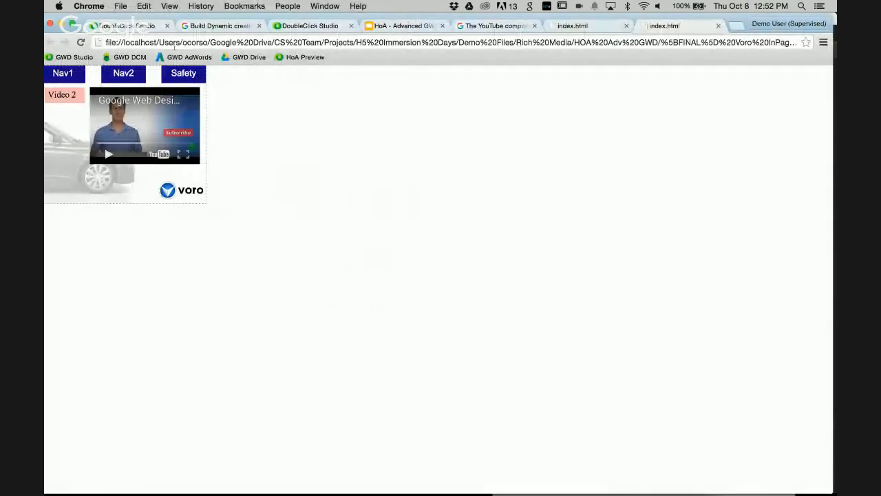
{"action": "left_click", "coordinate": [174, 44]}
{"action": "left_click", "coordinate": [127, 25]}
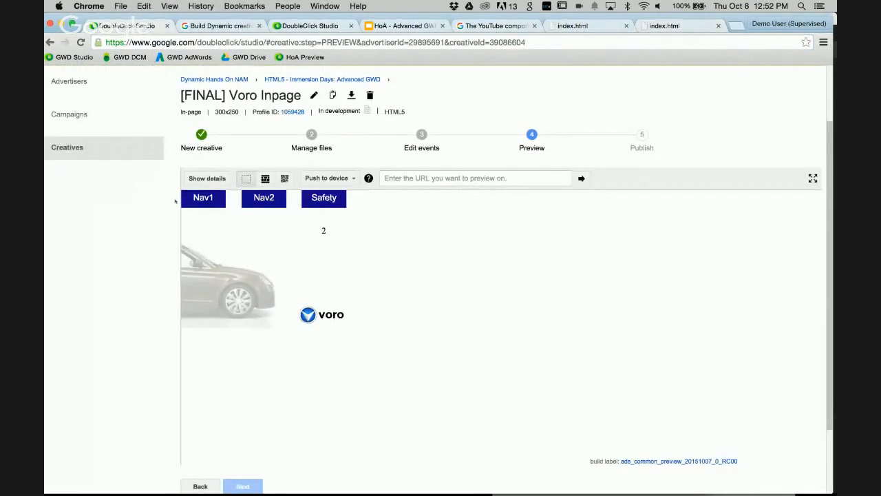
{"action": "key", "text": "super+r"}
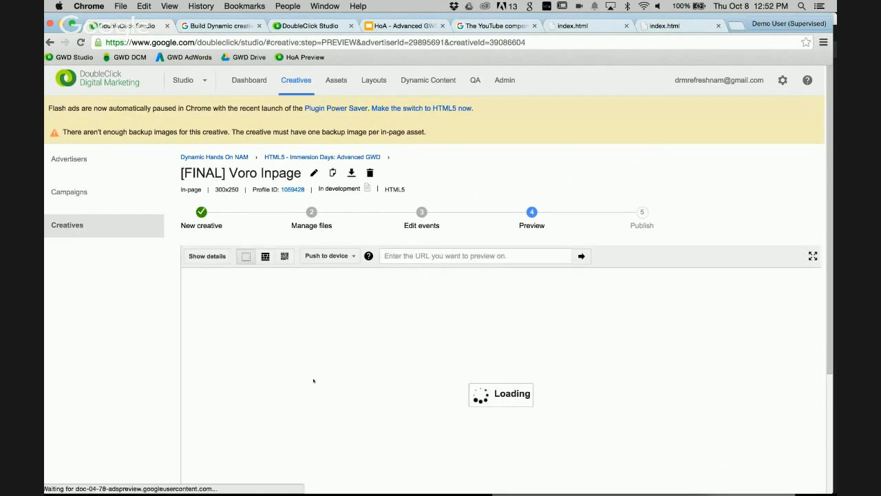
{"action": "scroll", "coordinate": [313, 380], "scroll_direction": "down", "scroll_amount": 1}
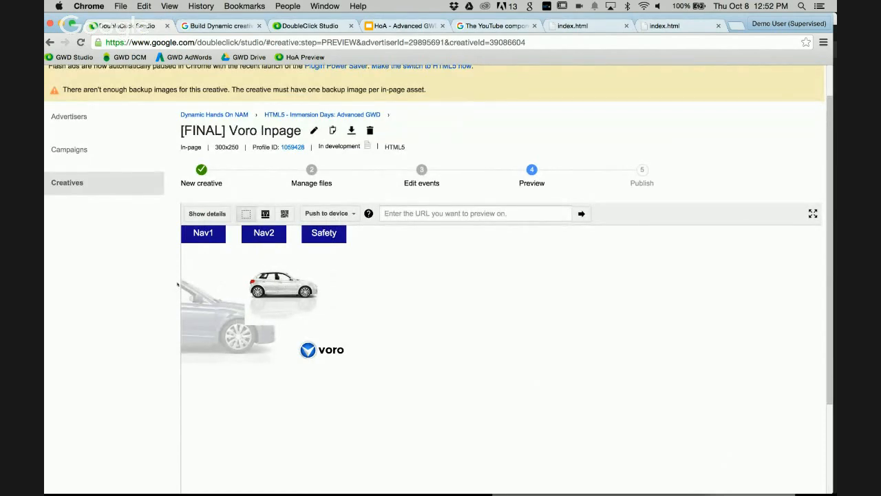
{"action": "left_click", "coordinate": [263, 234]}
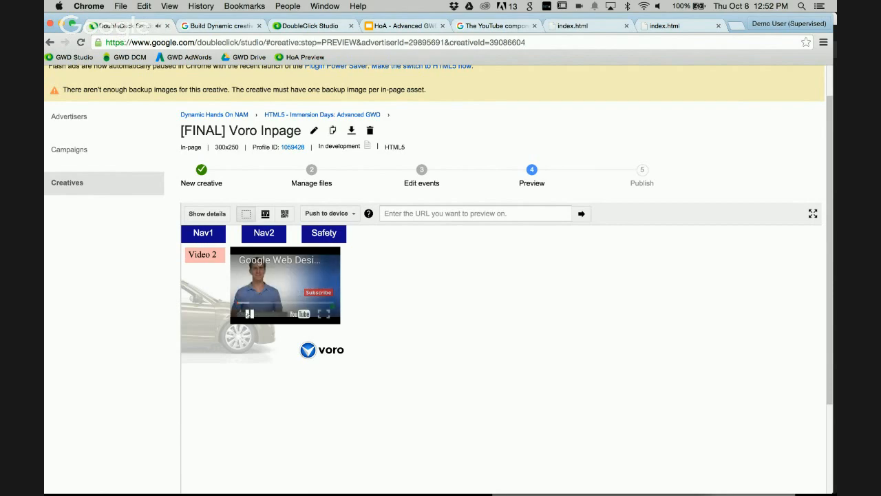
{"action": "left_click", "coordinate": [330, 232]}
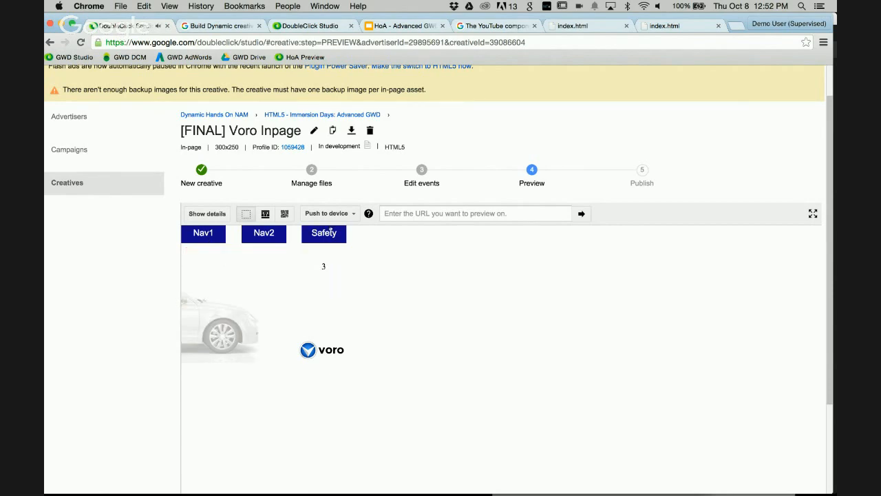
{"action": "left_click", "coordinate": [203, 233]}
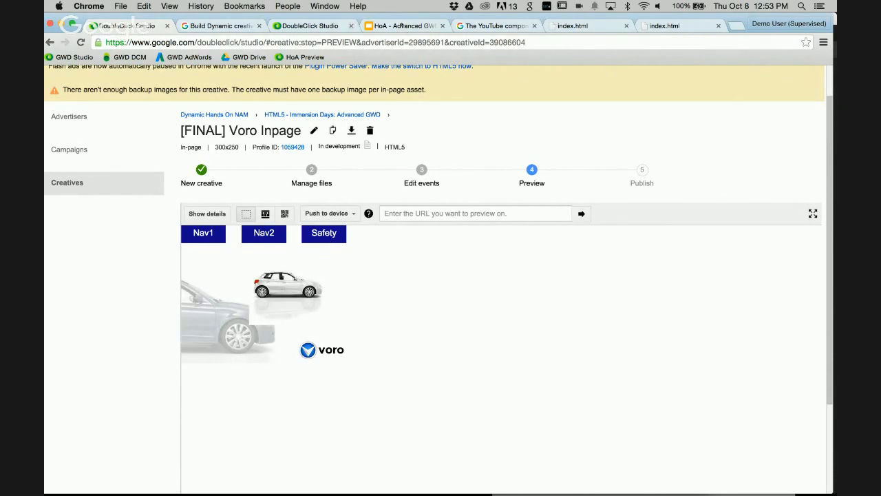
- Switch to the HoA - Advanced GWD presentation and present its Additional Resources slide in full screen
{"action": "left_click", "coordinate": [402, 26]}
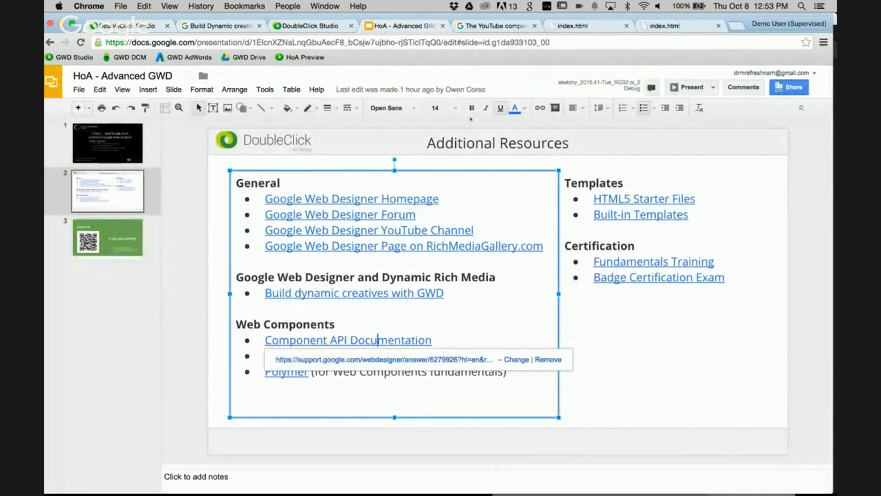
{"action": "left_click", "coordinate": [691, 86]}
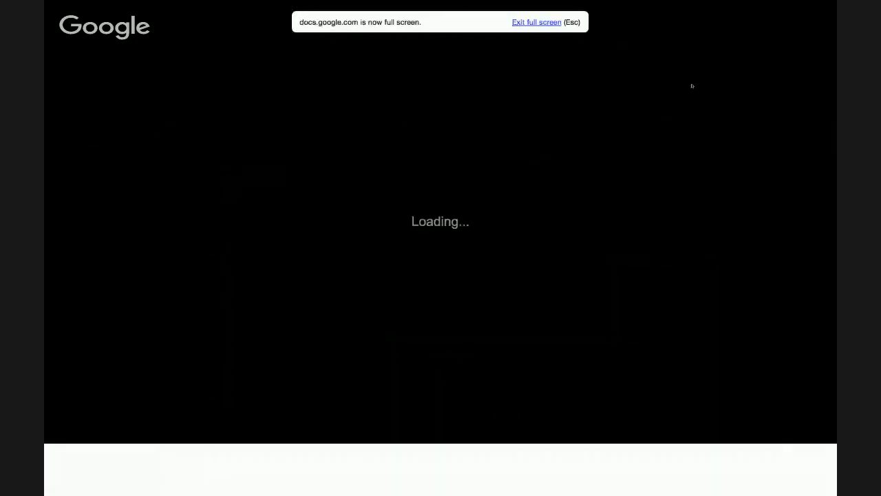